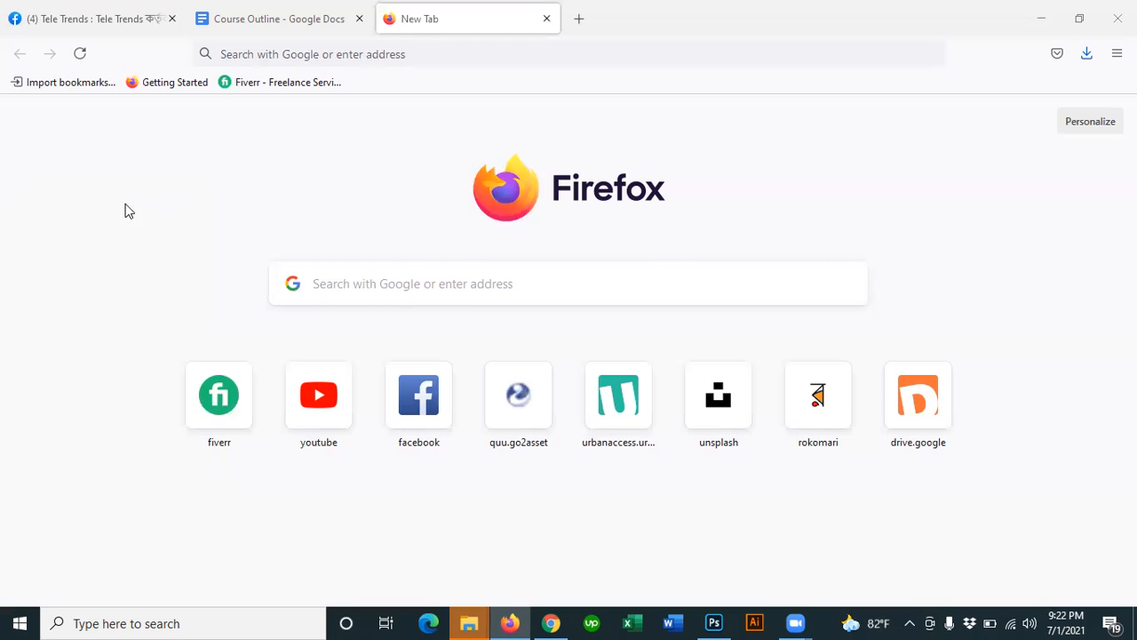
# Step: Search the web for "facebook post size"
pyautogui.click(395, 284)
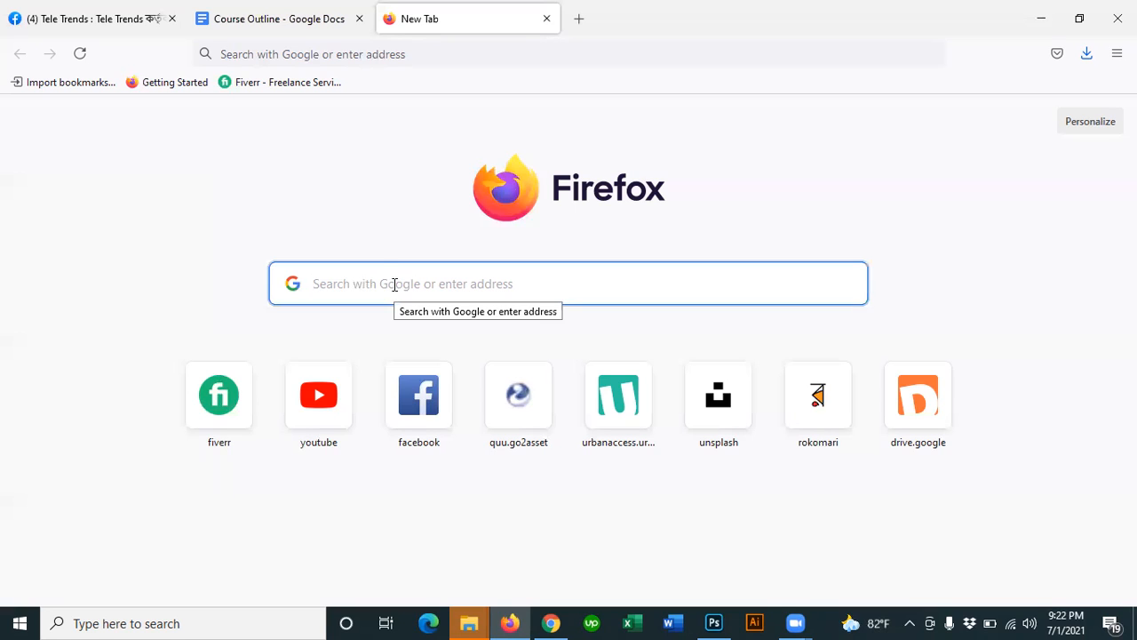
pyautogui.write('fa')
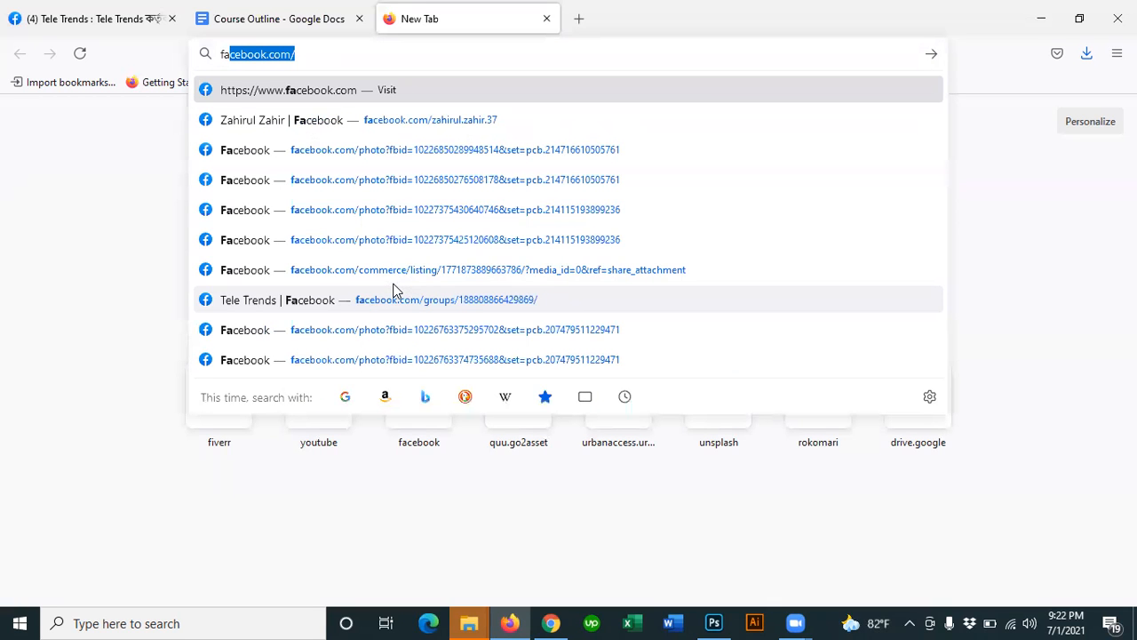
pyautogui.write('ceboo')
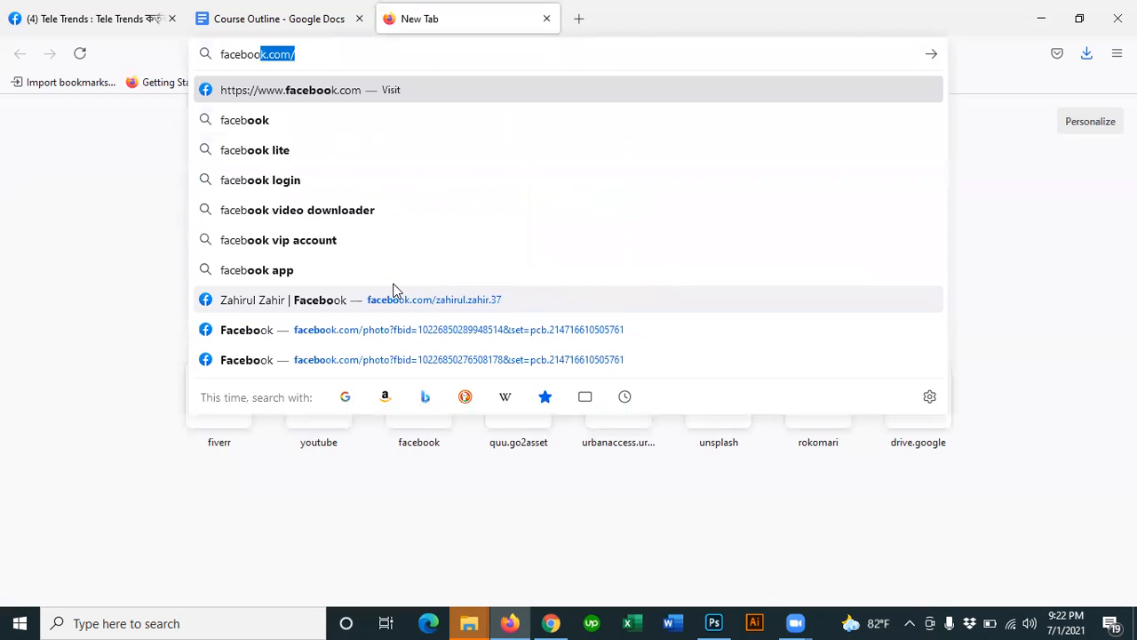
pyautogui.write('k ')
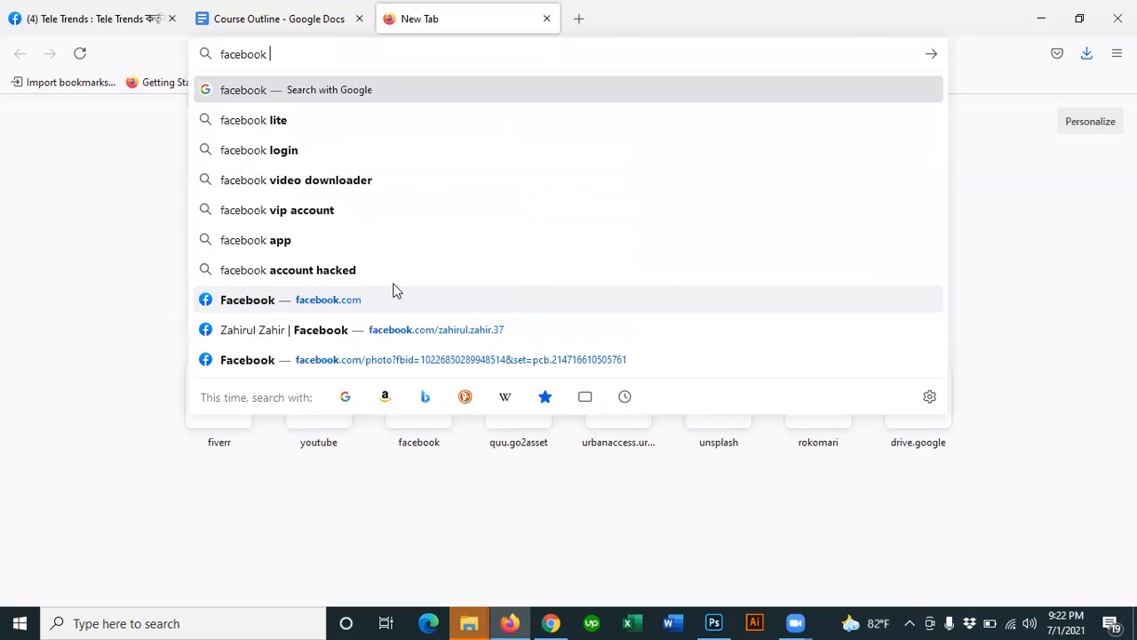
pyautogui.write('post size')
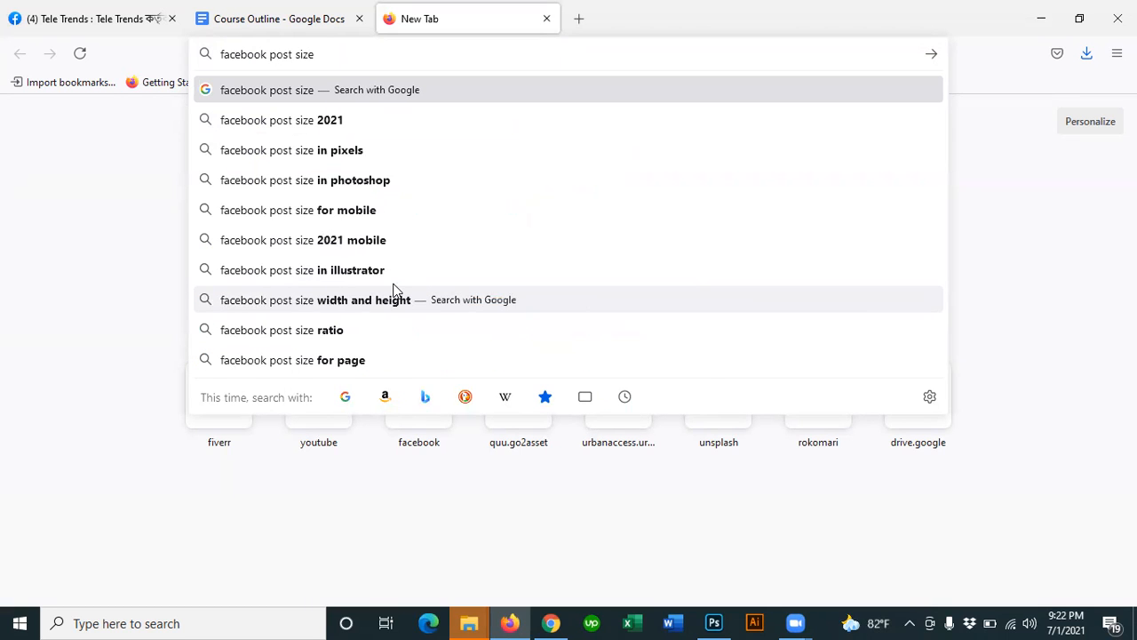
pyautogui.press('Return')
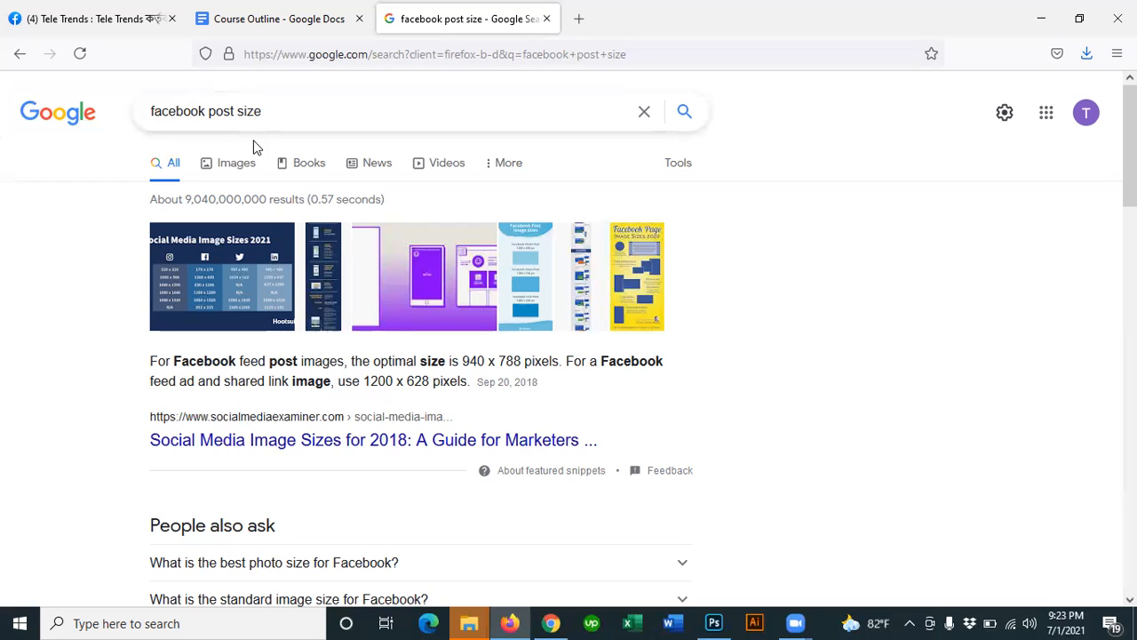
# Step: Look through the search results for recommended Facebook post image dimensions
pyautogui.scroll(-1, 422, 404)
pyautogui.scroll(-3, 421, 404)
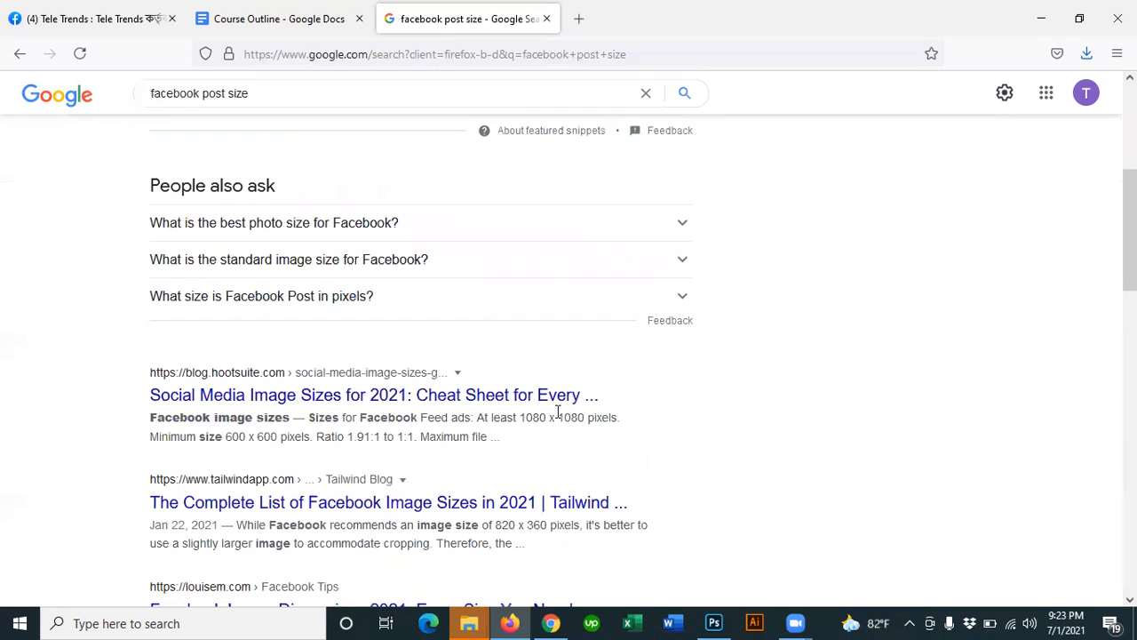
pyautogui.scroll(4, 551, 414)
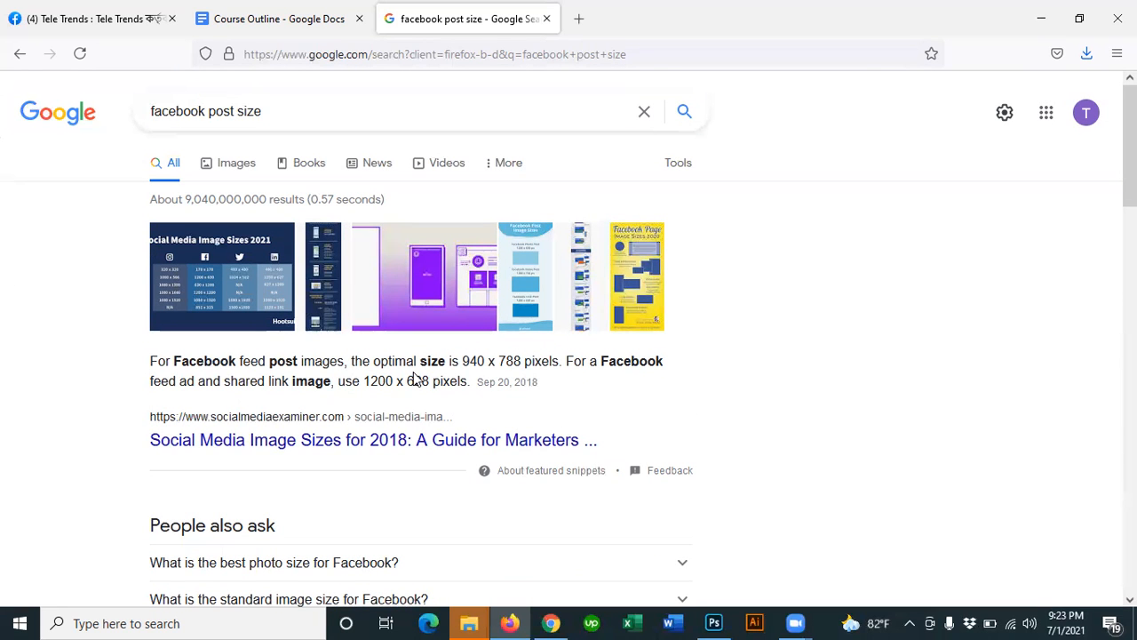
pyautogui.scroll(-6, 409, 377)
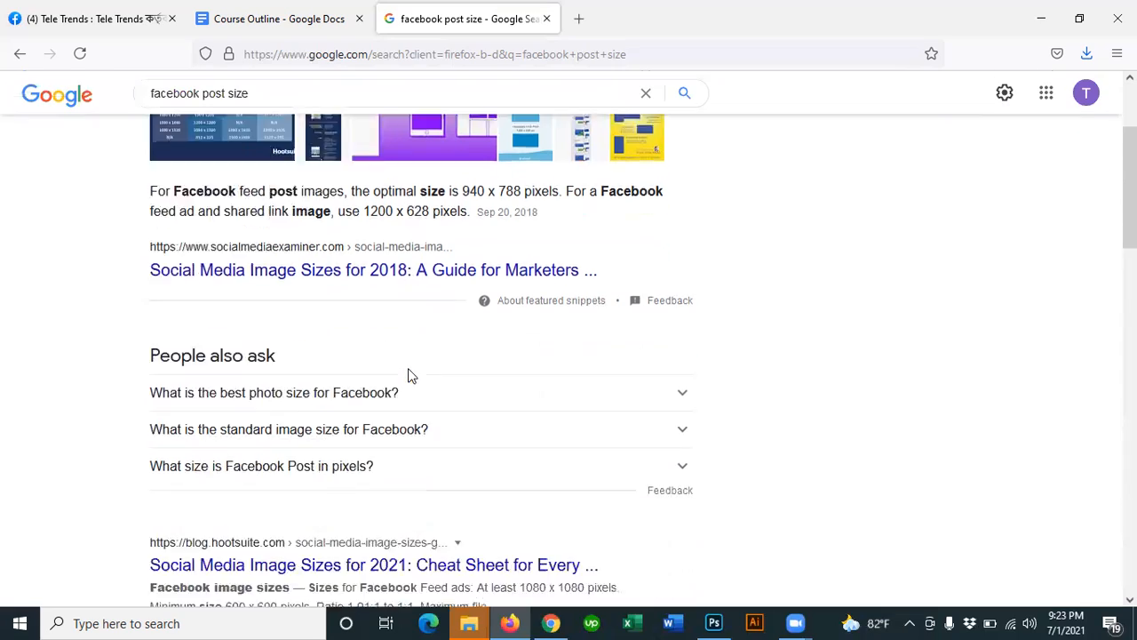
pyautogui.scroll(-2, 408, 377)
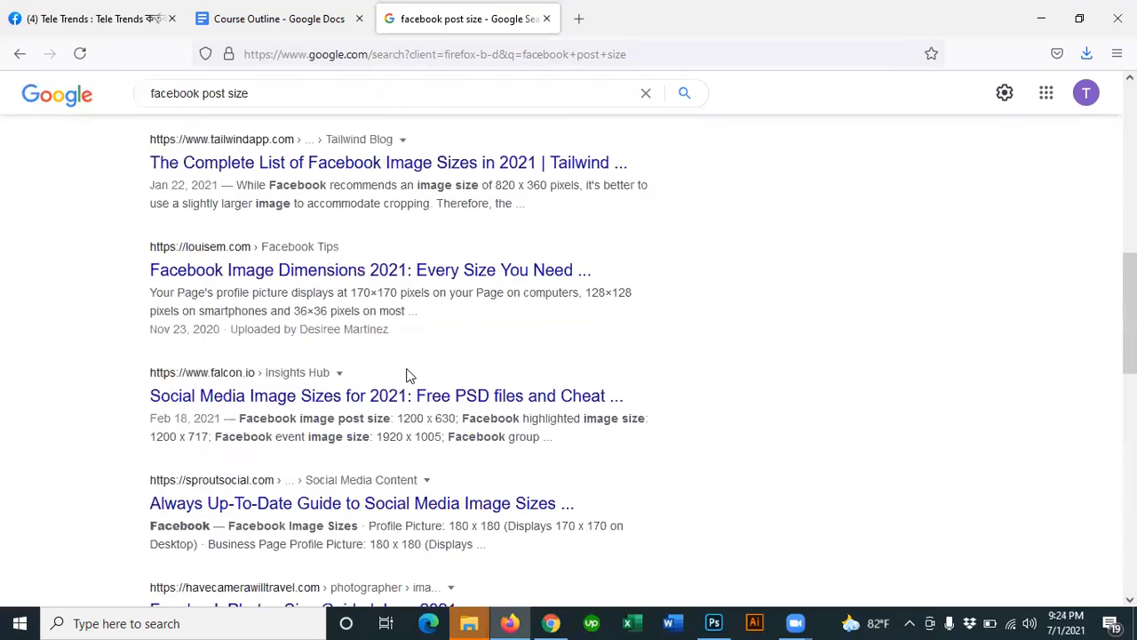
pyautogui.scroll(7, 408, 376)
pyautogui.scroll(1, 407, 377)
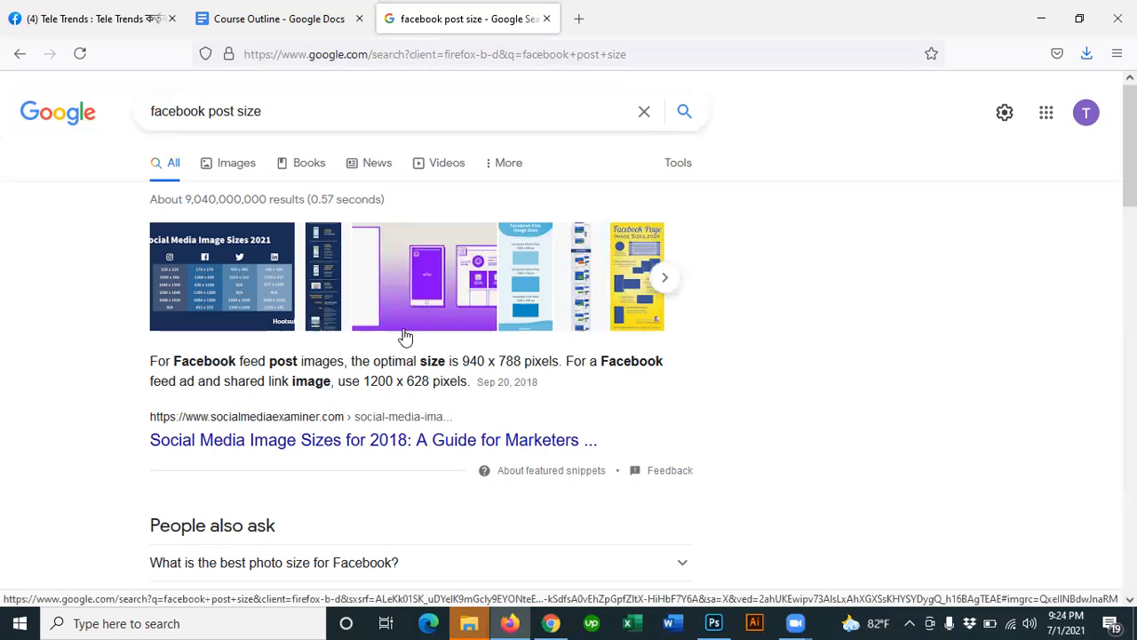
# Step: Change the search to "twitter post size" and highlight the aspect ratio in the featured answer
pyautogui.doubleClick(153, 107)
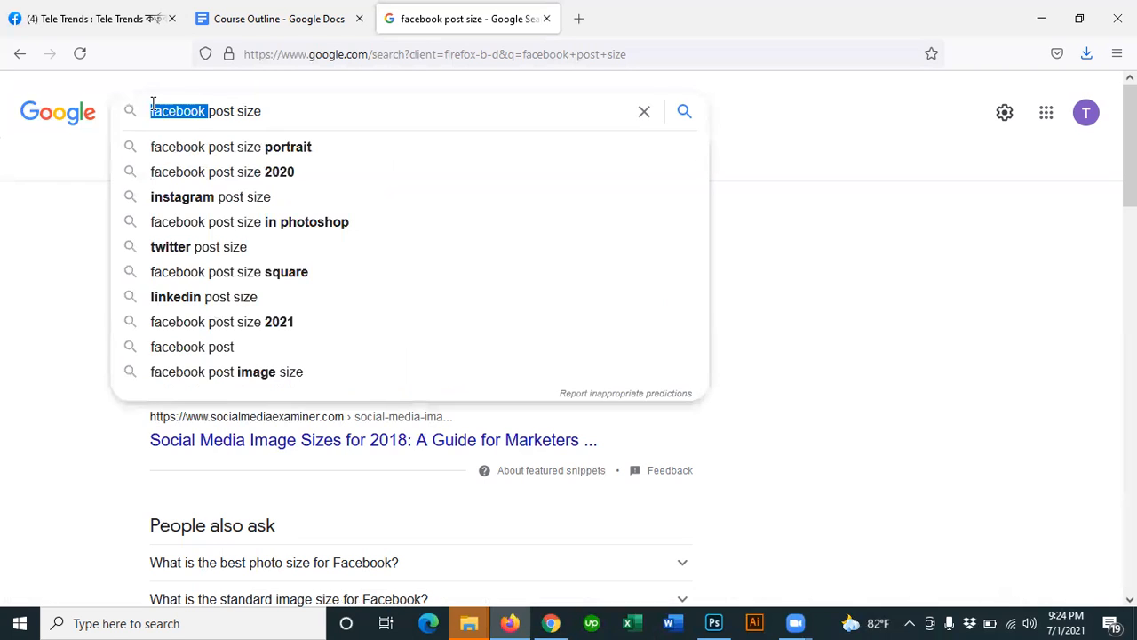
pyautogui.press('BackSpace')
pyautogui.write('twitte')
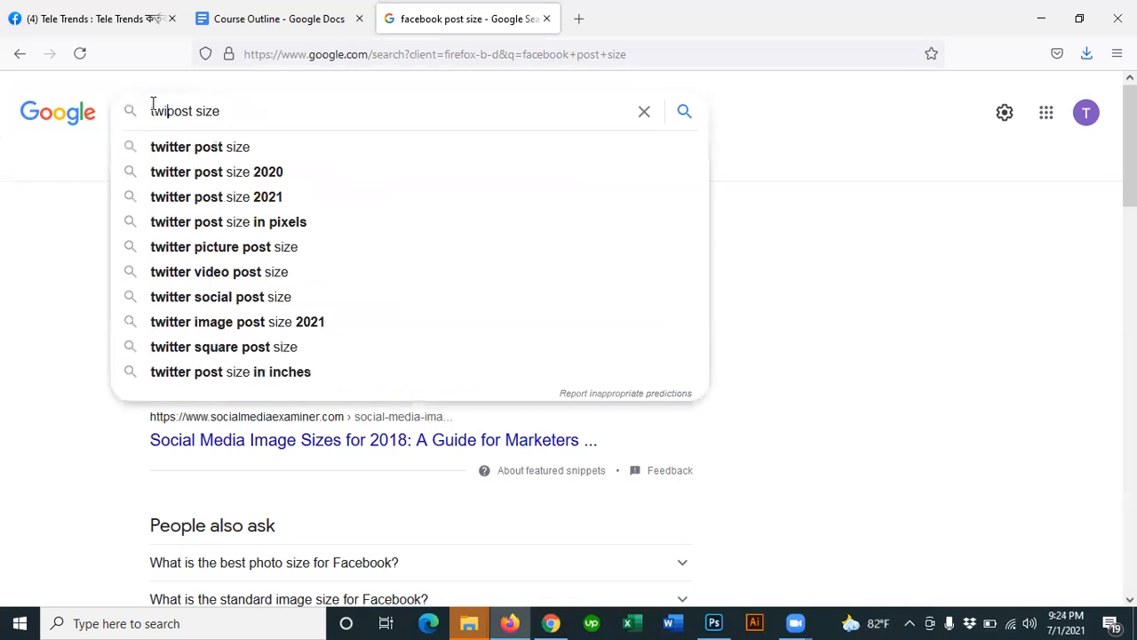
pyautogui.write('r')
pyautogui.press('Return')
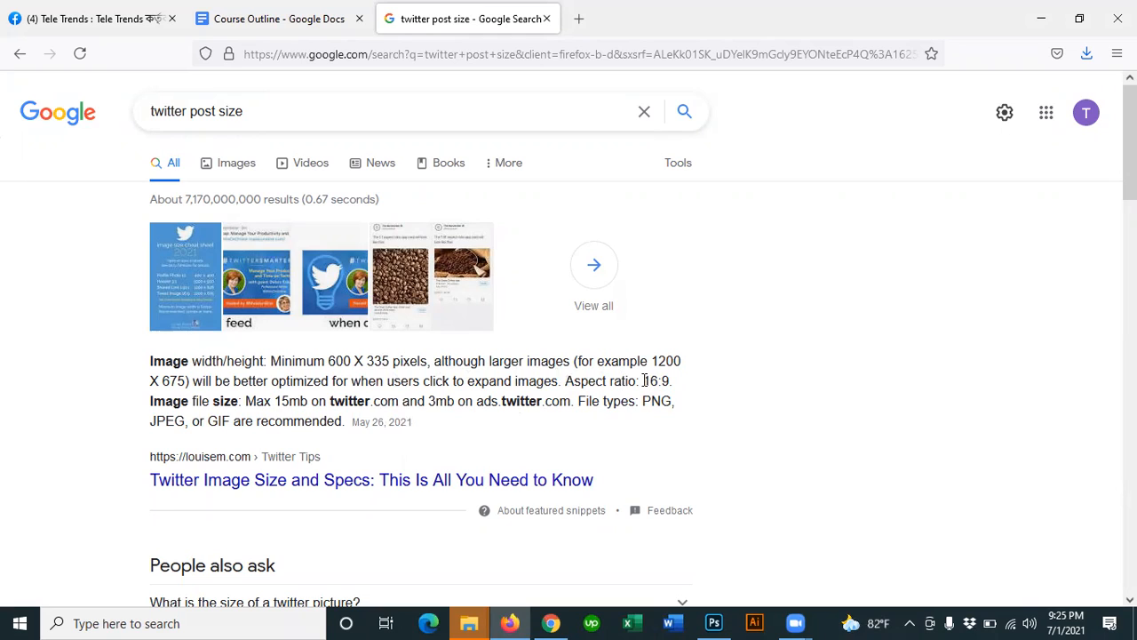
pyautogui.moveTo(646, 381)
pyautogui.mouseDown()
pyautogui.moveTo(667, 381)
pyautogui.moveTo(657, 380)
pyautogui.mouseUp()
# Step: Change the search to "instagram post size" and look through the results for the recommended image dimensions
pyautogui.moveTo(184, 112); pyautogui.dragTo(102, 127)
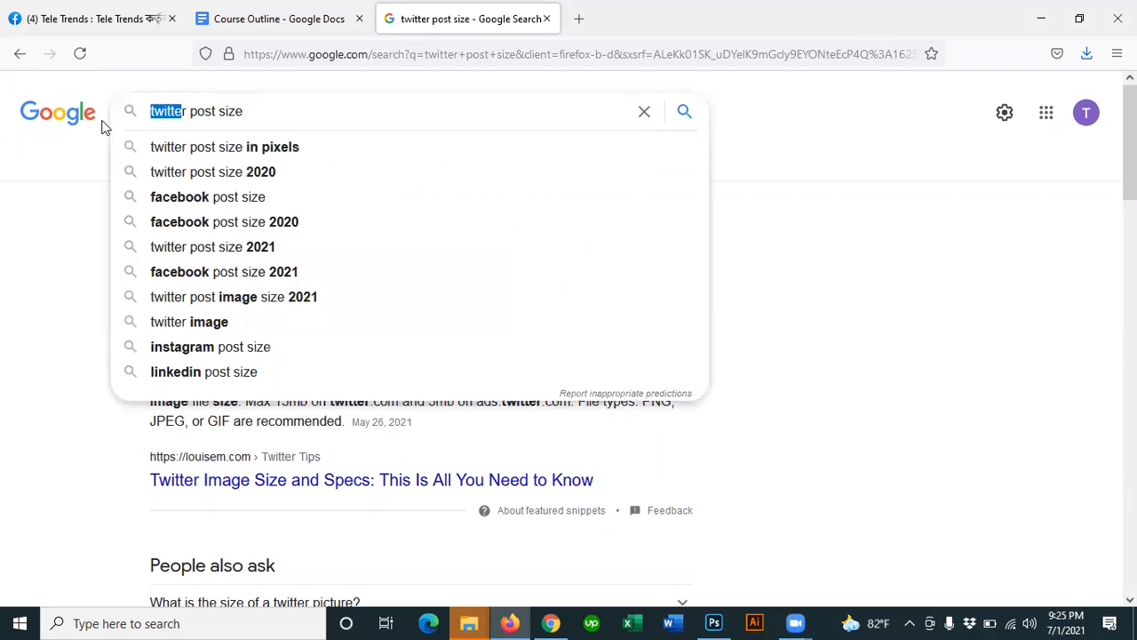
pyautogui.press('Delete')
pyautogui.press('Delete')
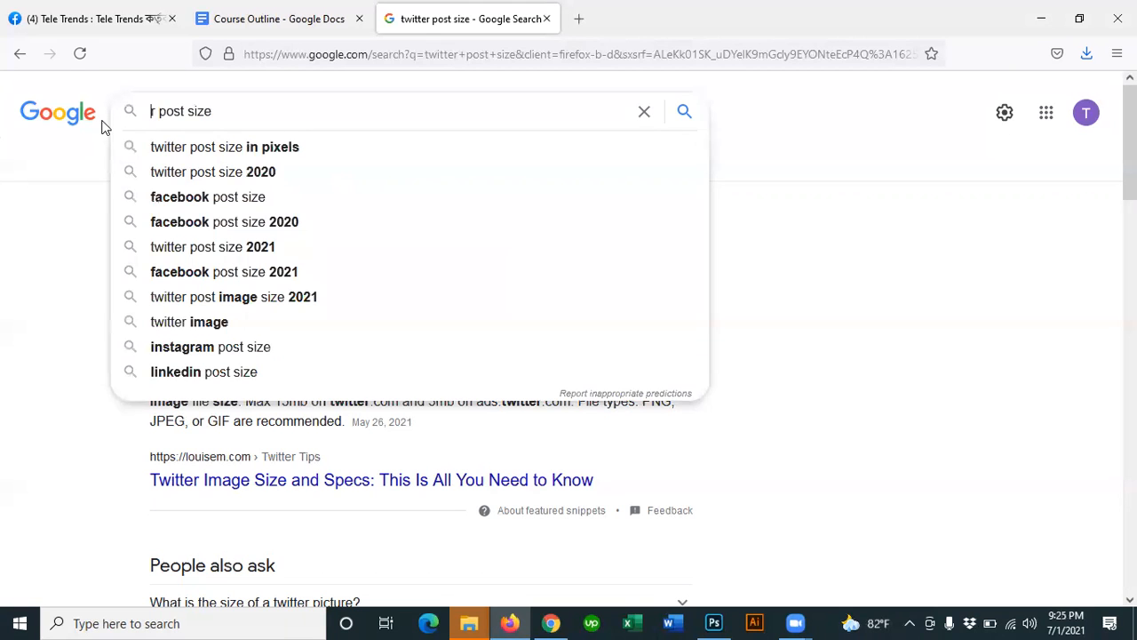
pyautogui.write('instagram')
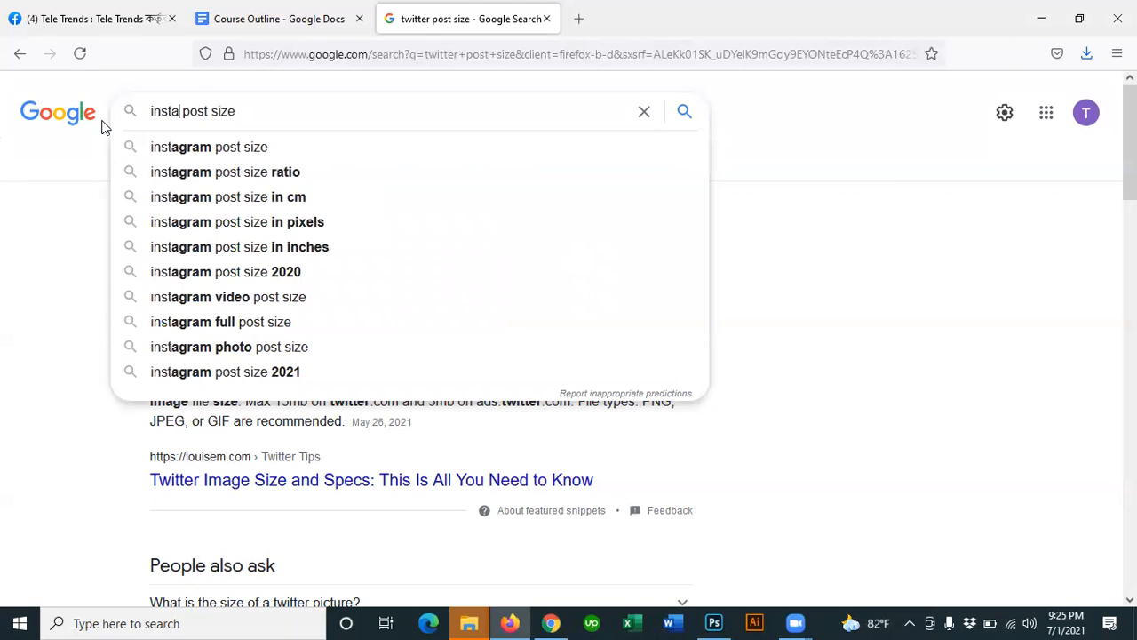
pyautogui.press('Return')
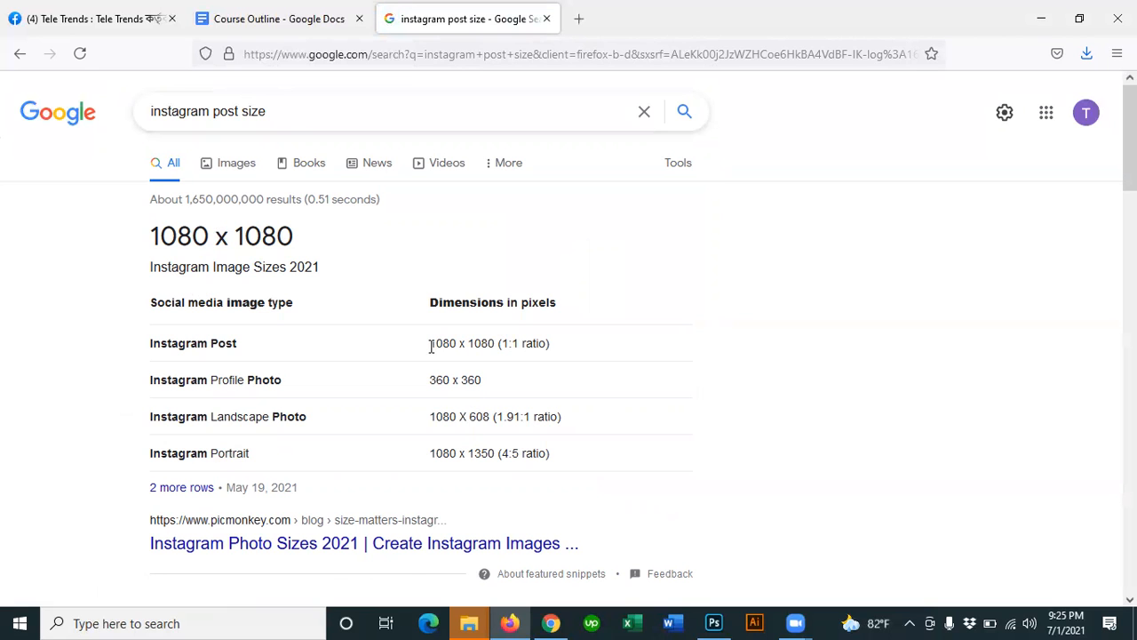
pyautogui.scroll(-3, 329, 391)
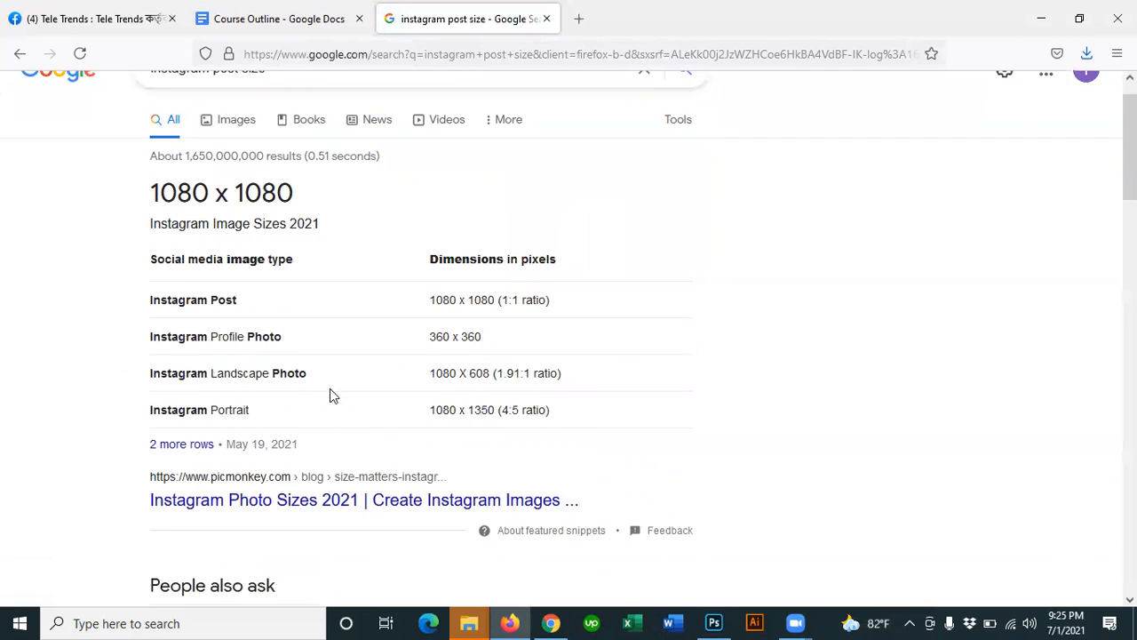
pyautogui.scroll(-5, 330, 391)
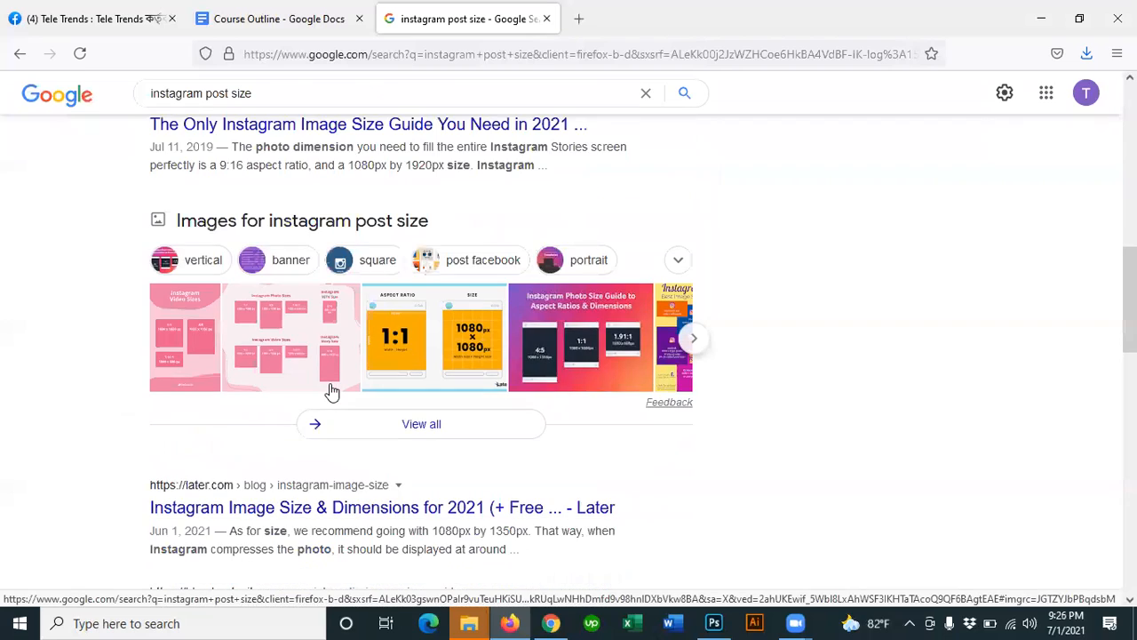
pyautogui.scroll(3, 329, 391)
pyautogui.scroll(-3, 330, 389)
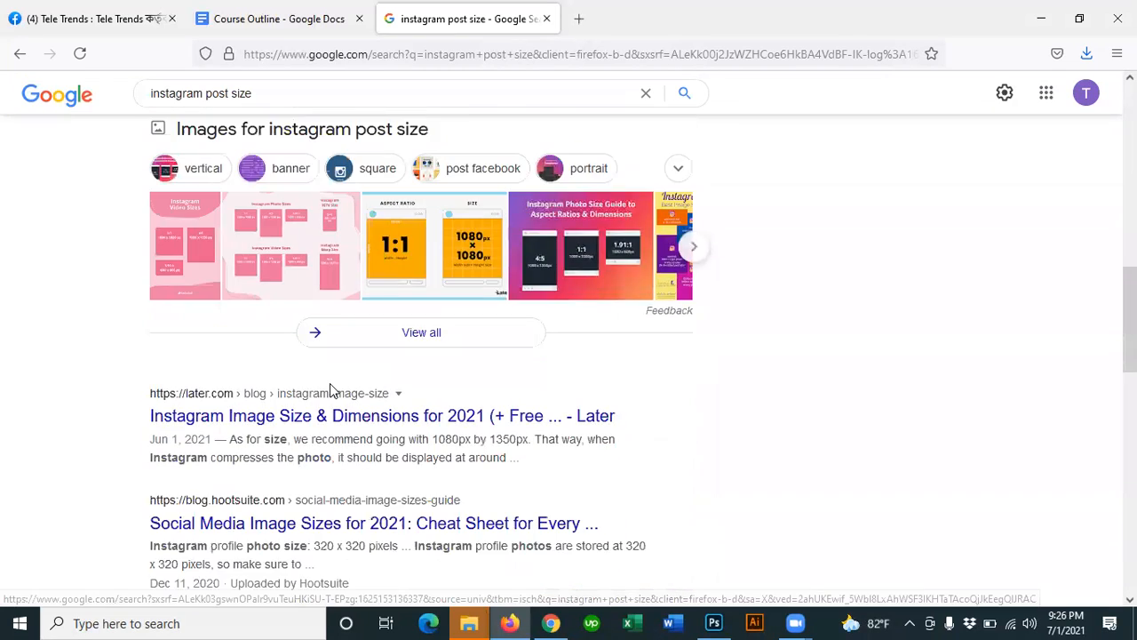
pyautogui.scroll(8, 329, 391)
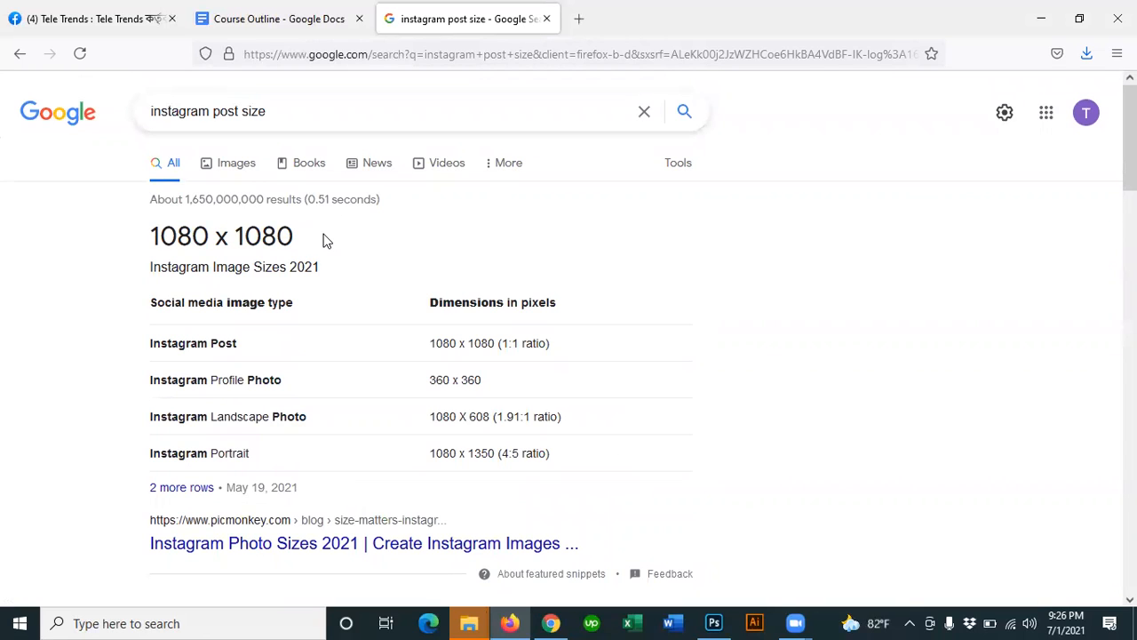
# Step: Run the search for "instagram post size" again
pyautogui.moveTo(210, 118); pyautogui.dragTo(83, 132)
pyautogui.write('f')
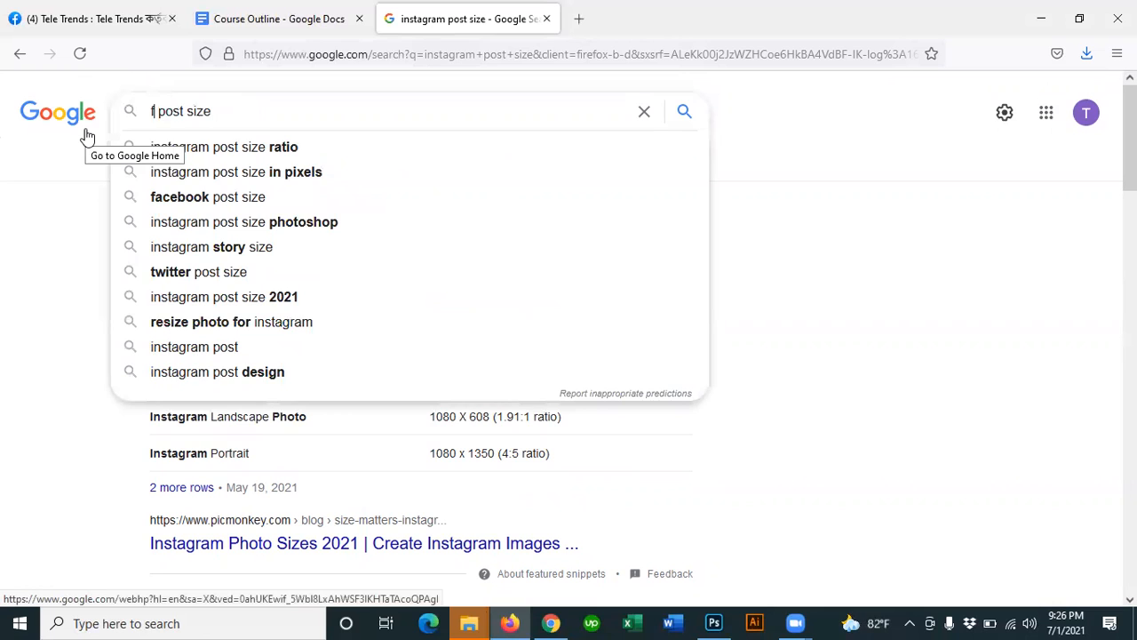
pyautogui.write('ac')
pyautogui.press('BackSpace')
pyautogui.press('BackSpace')
pyautogui.press('BackSpace')
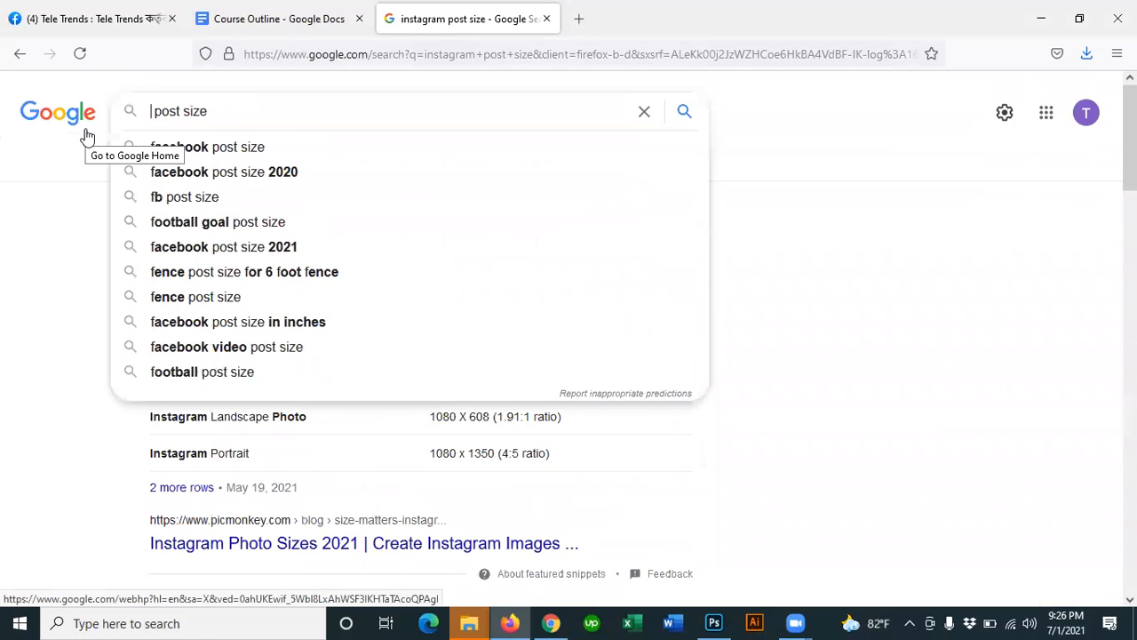
pyautogui.write('ins')
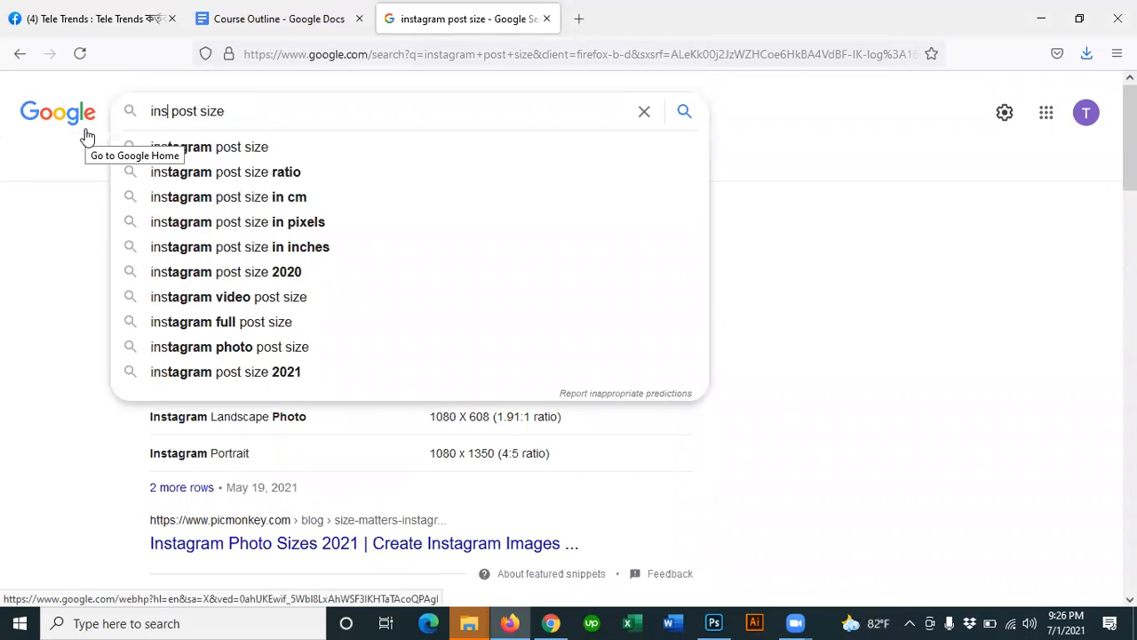
pyautogui.click(226, 148)
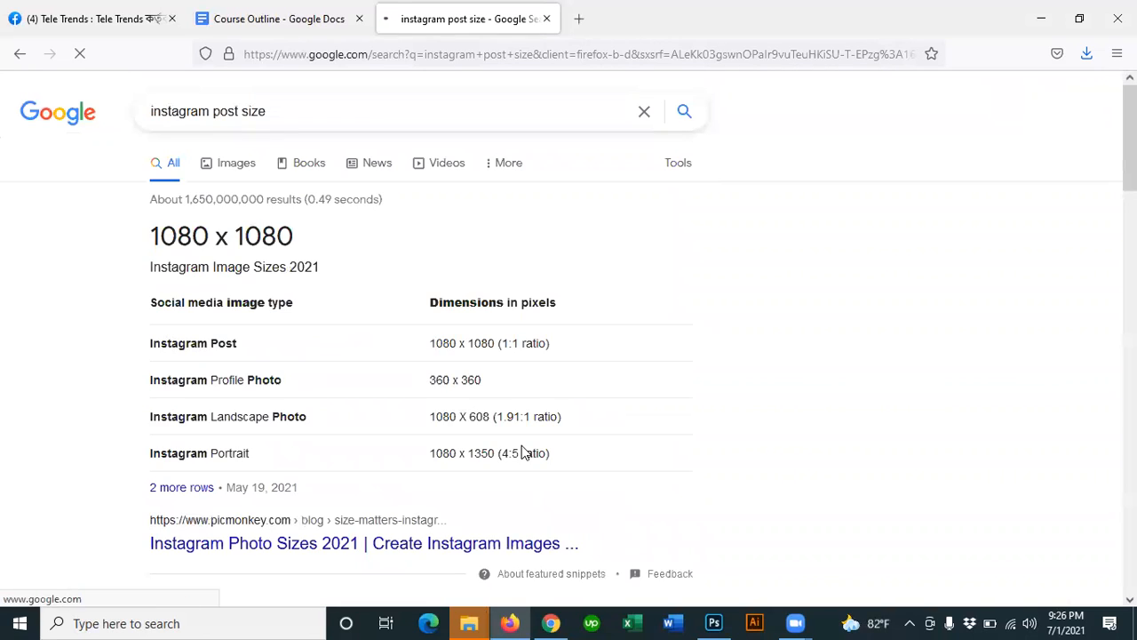
# Step: Switch to Photoshop and create a new document 1080 pixels wide and 1080 pixels high
pyautogui.click(713, 623)
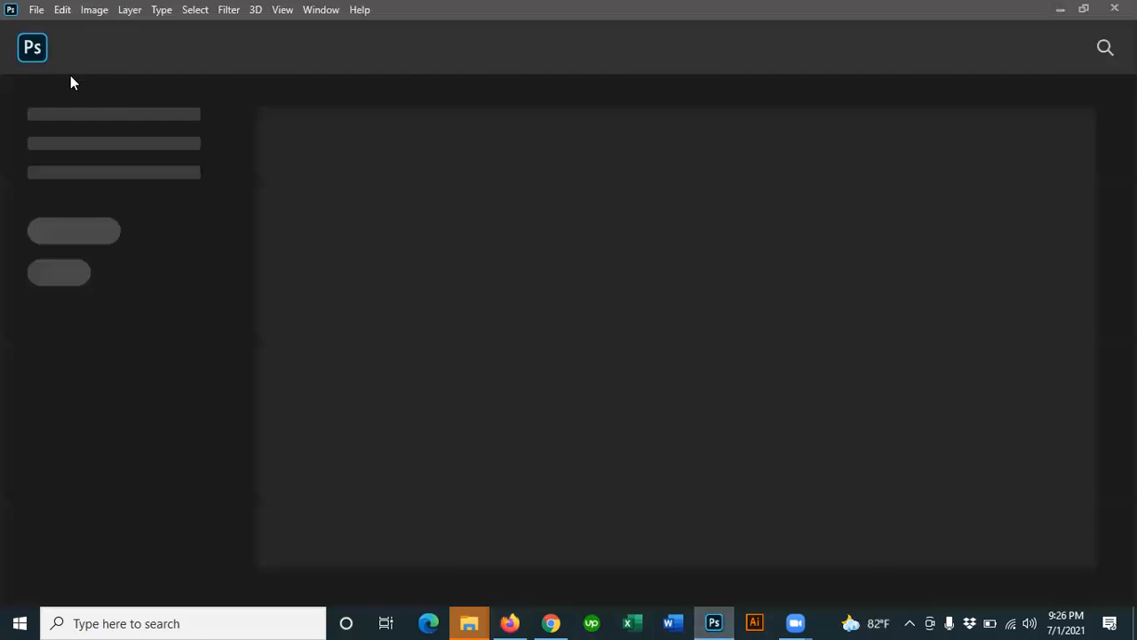
pyautogui.click(37, 9)
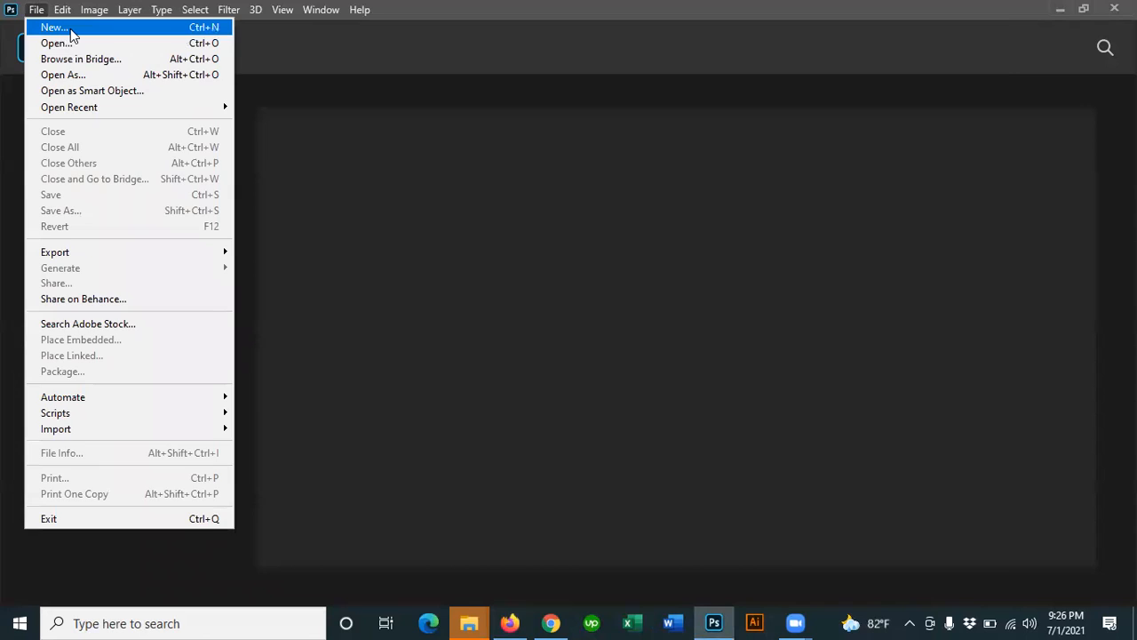
pyautogui.click(54, 27)
pyautogui.click(801, 166)
pyautogui.write('1080')
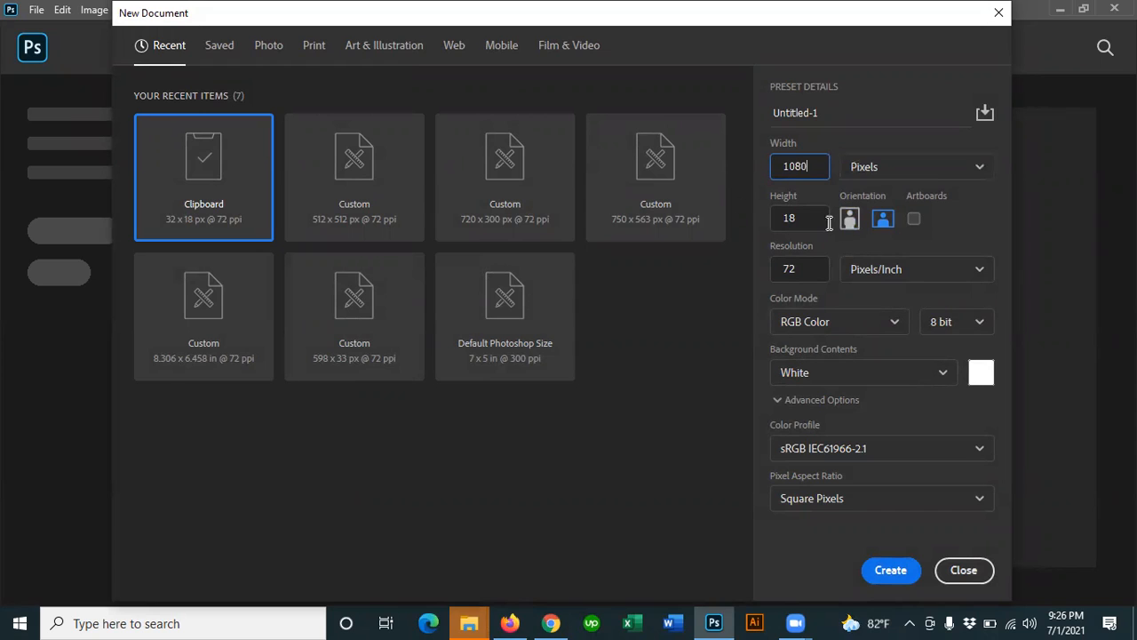
pyautogui.click(692, 245)
pyautogui.click(799, 221)
pyautogui.write('1080')
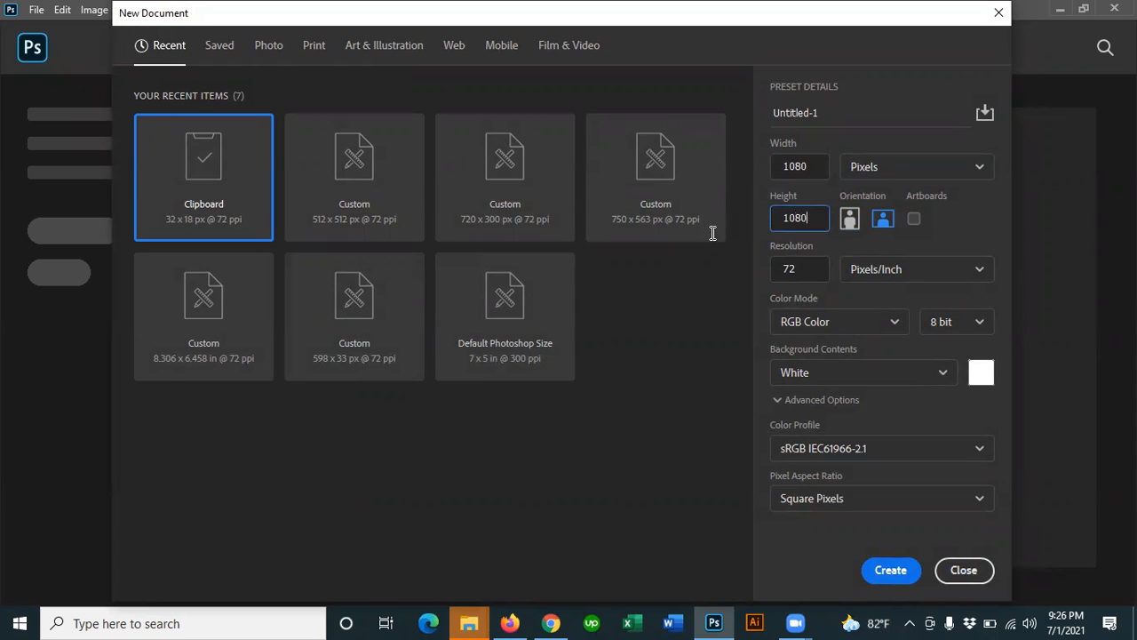
pyautogui.click(901, 569)
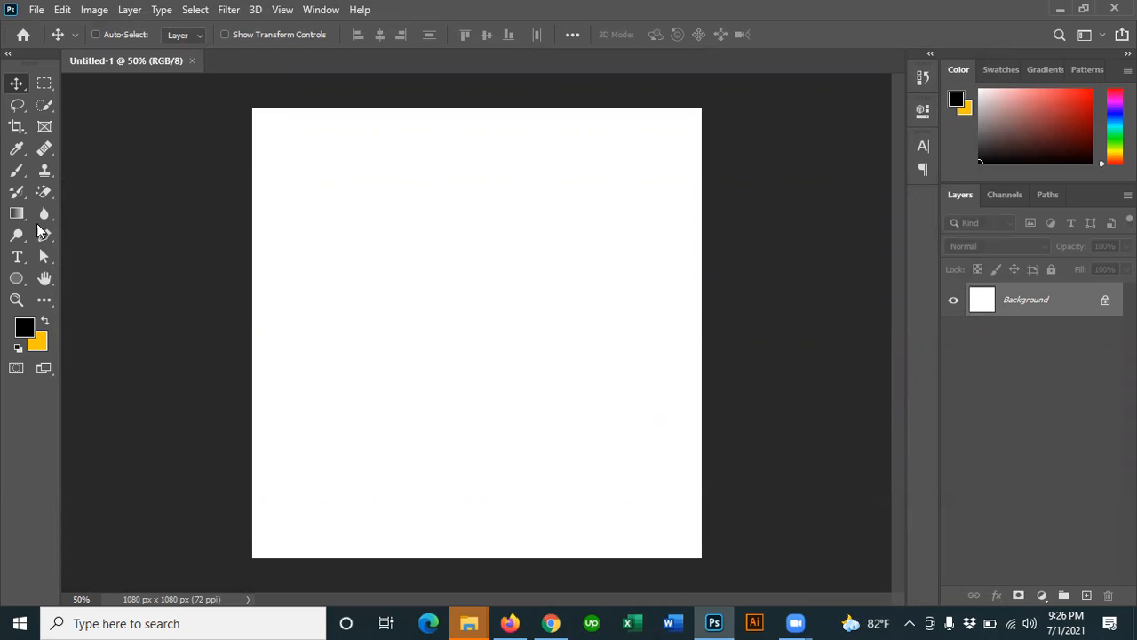
# Step: Draw a circle about 382 px in diameter in the canvas's lower-right area with the Ellipse tool
pyautogui.click(22, 277)
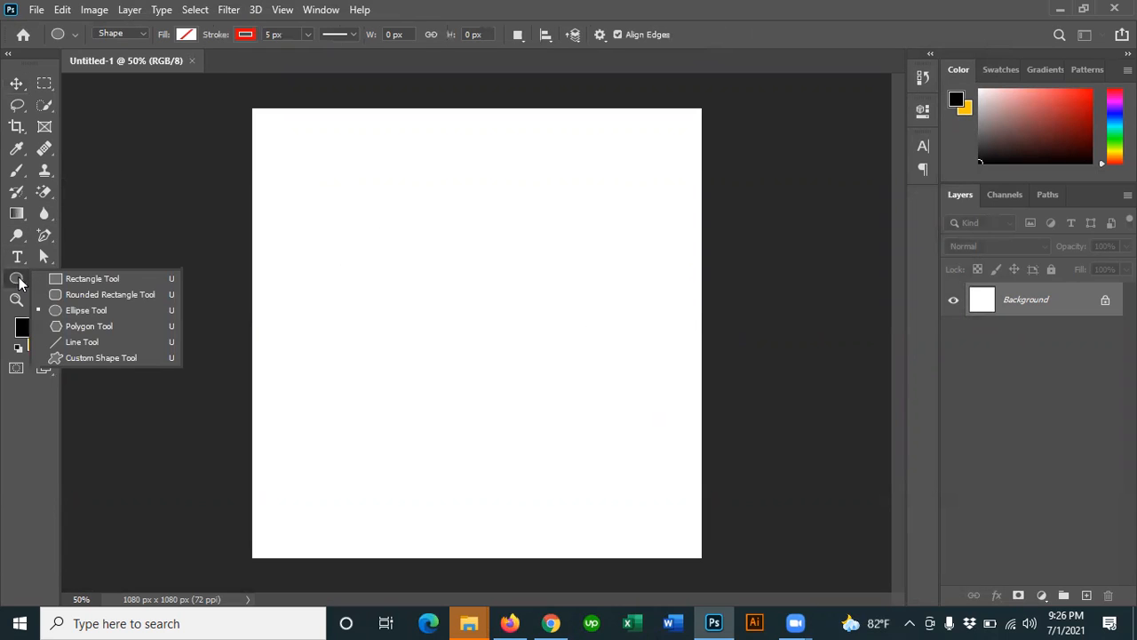
pyautogui.click(83, 310)
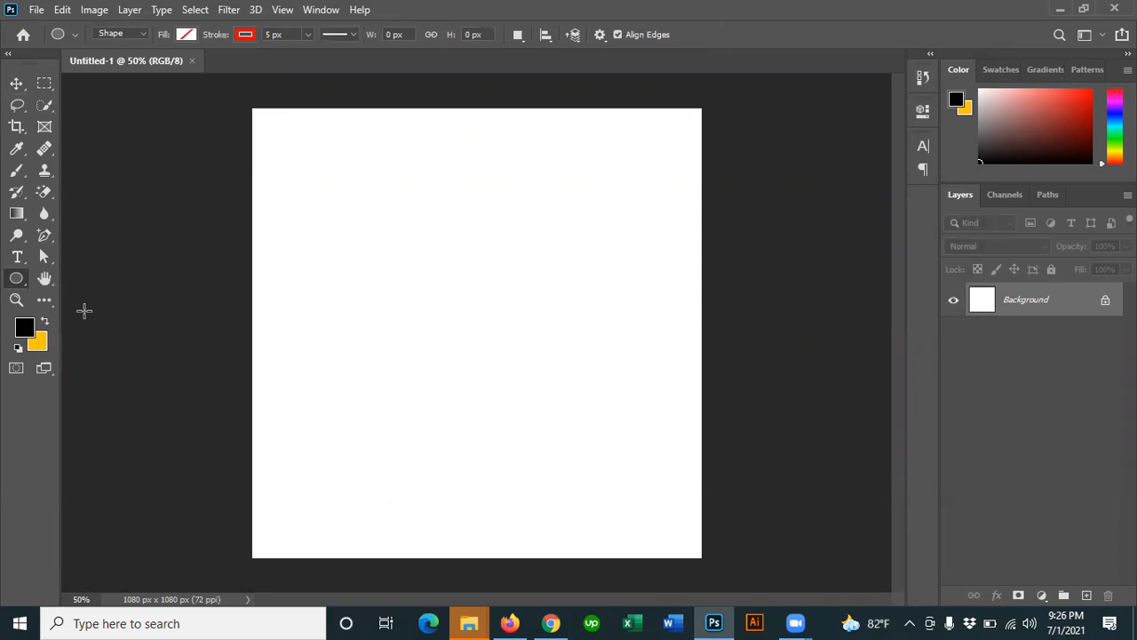
pyautogui.moveTo(480, 329); pyautogui.dragTo(620, 504)
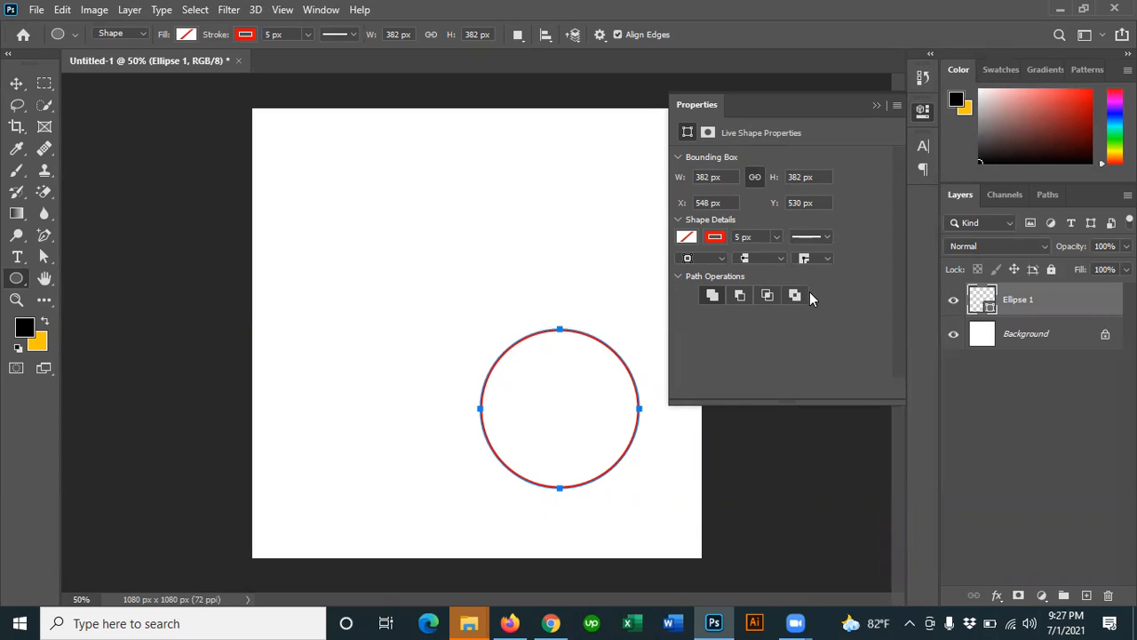
# Step: Change the circle's stroke colour from the colour picker to blue 2d38c4 and close the shape properties
pyautogui.click(717, 238)
pyautogui.click(895, 268)
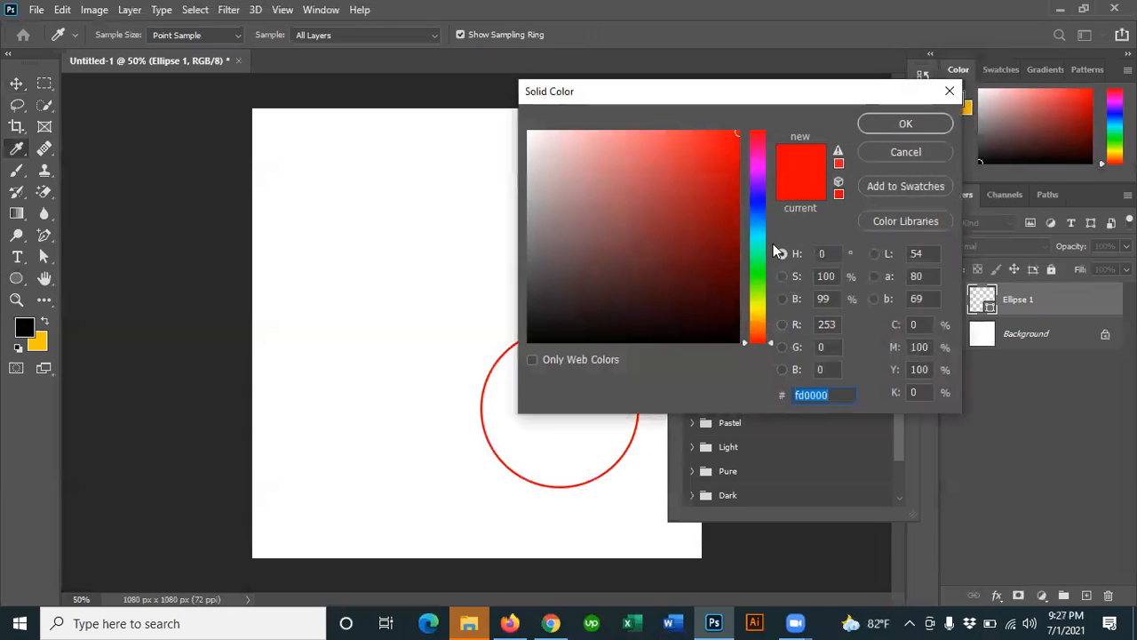
pyautogui.click(758, 209)
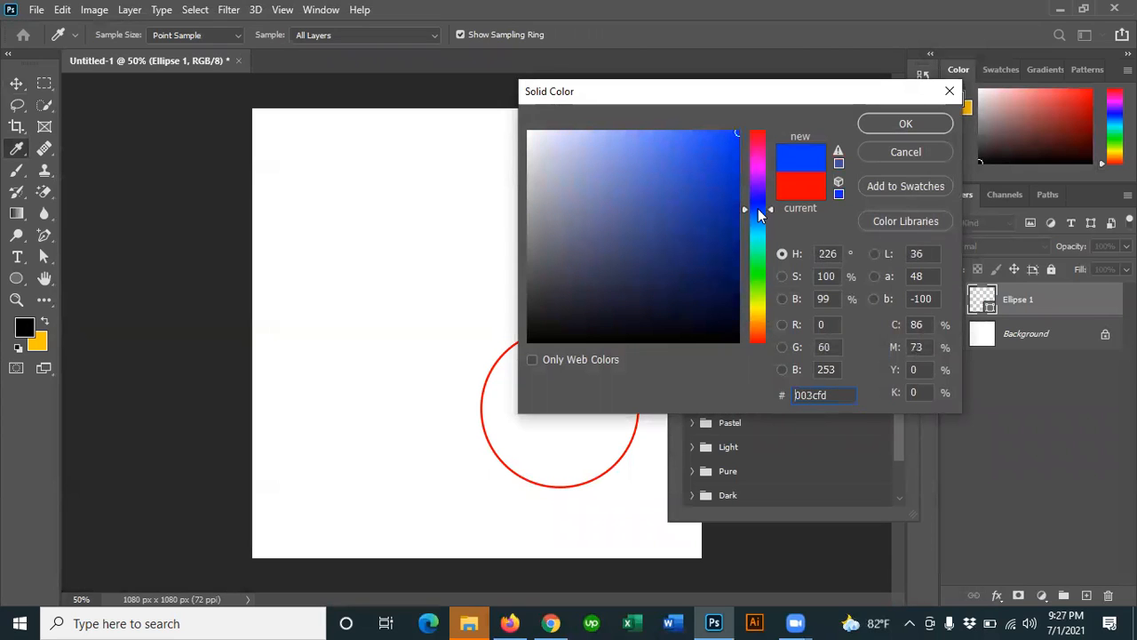
pyautogui.click(758, 275)
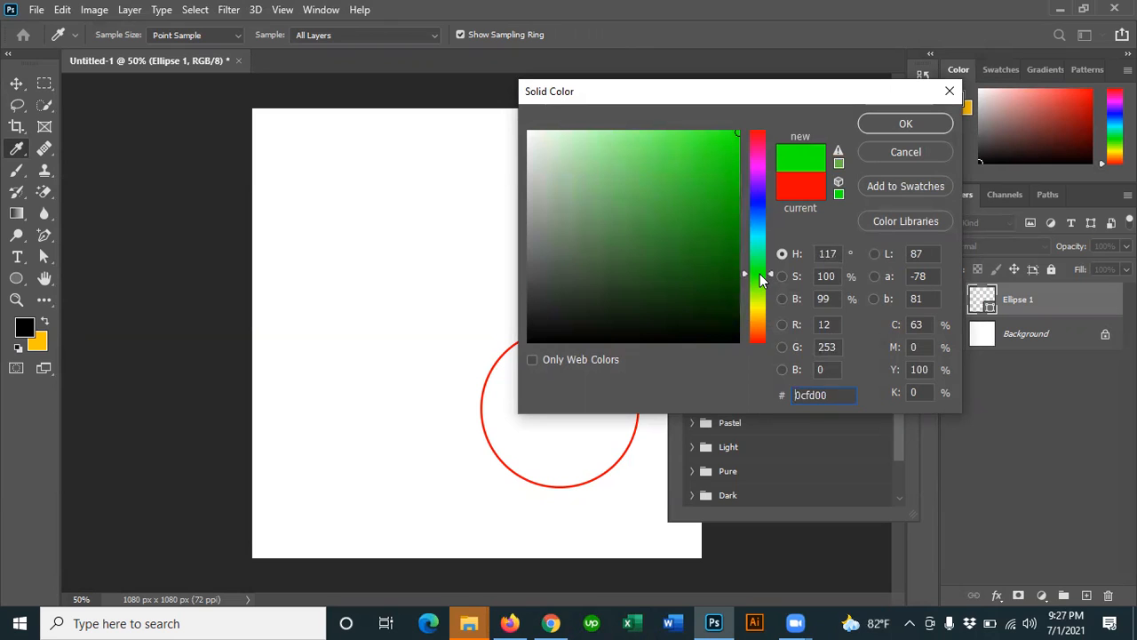
pyautogui.click(756, 207)
pyautogui.click(707, 221)
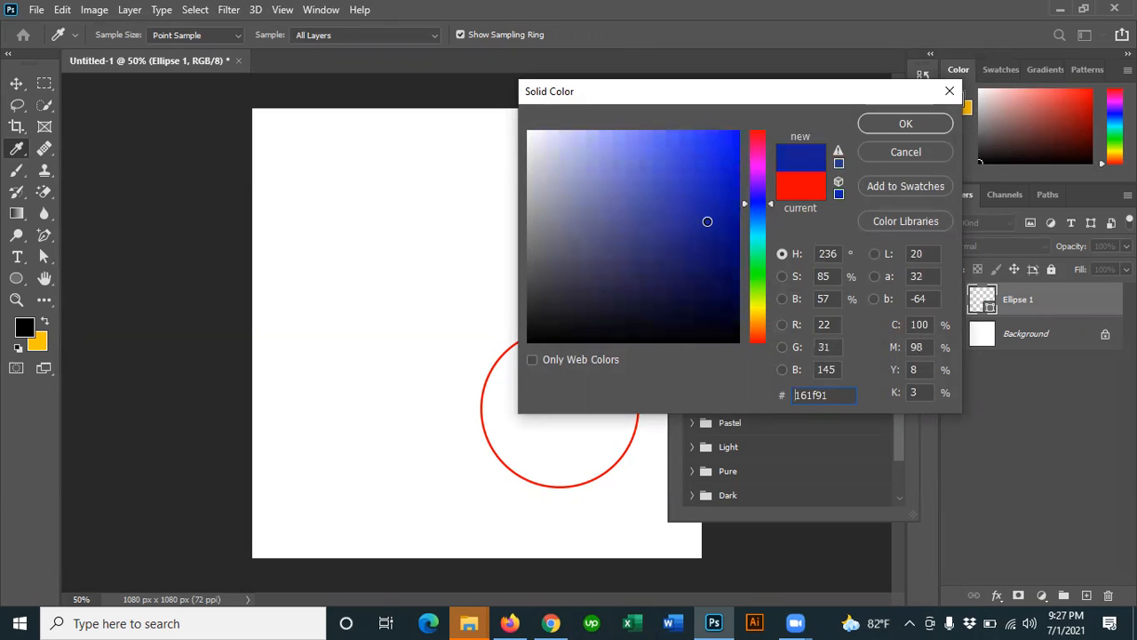
pyautogui.moveTo(707, 221)
pyautogui.mouseDown()
pyautogui.moveTo(708, 177)
pyautogui.moveTo(691, 179)
pyautogui.mouseUp()
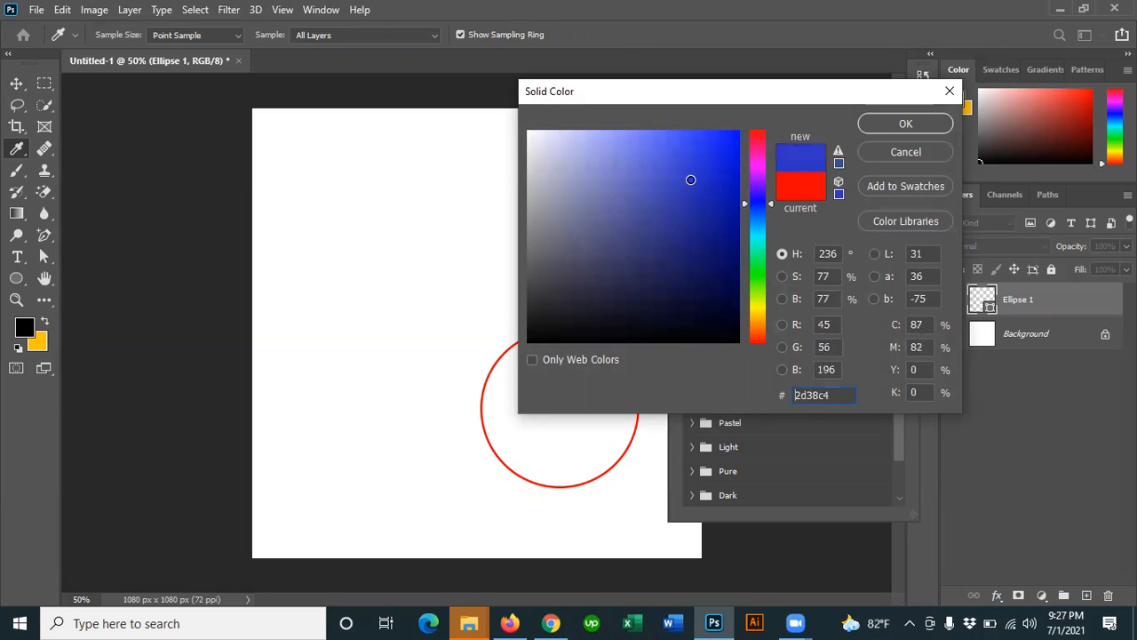
pyautogui.click(905, 124)
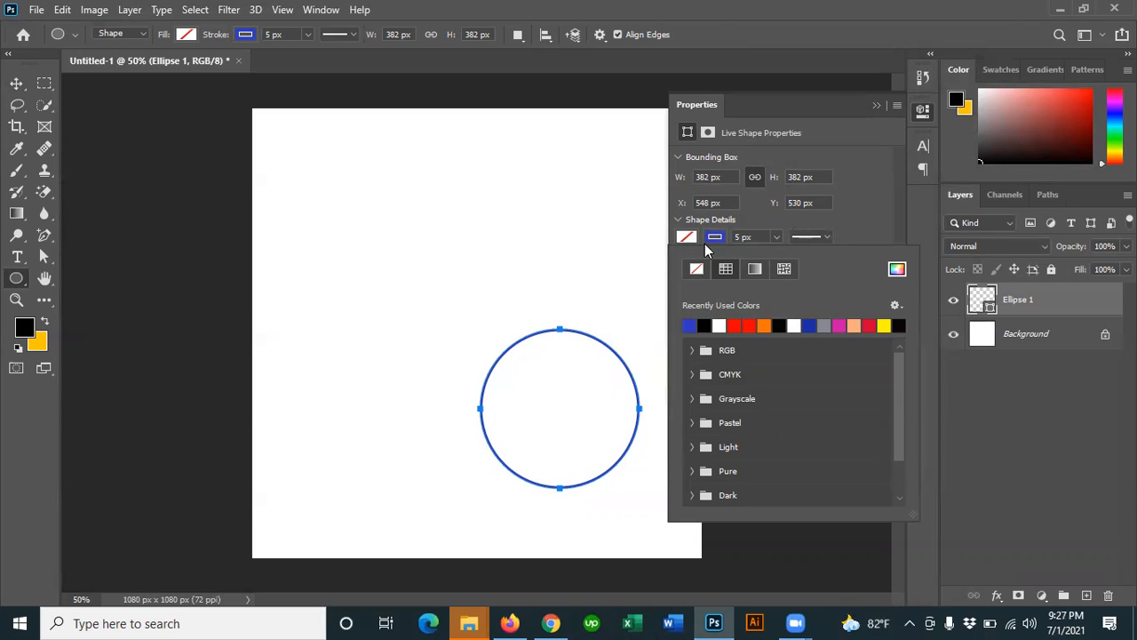
pyautogui.click(876, 106)
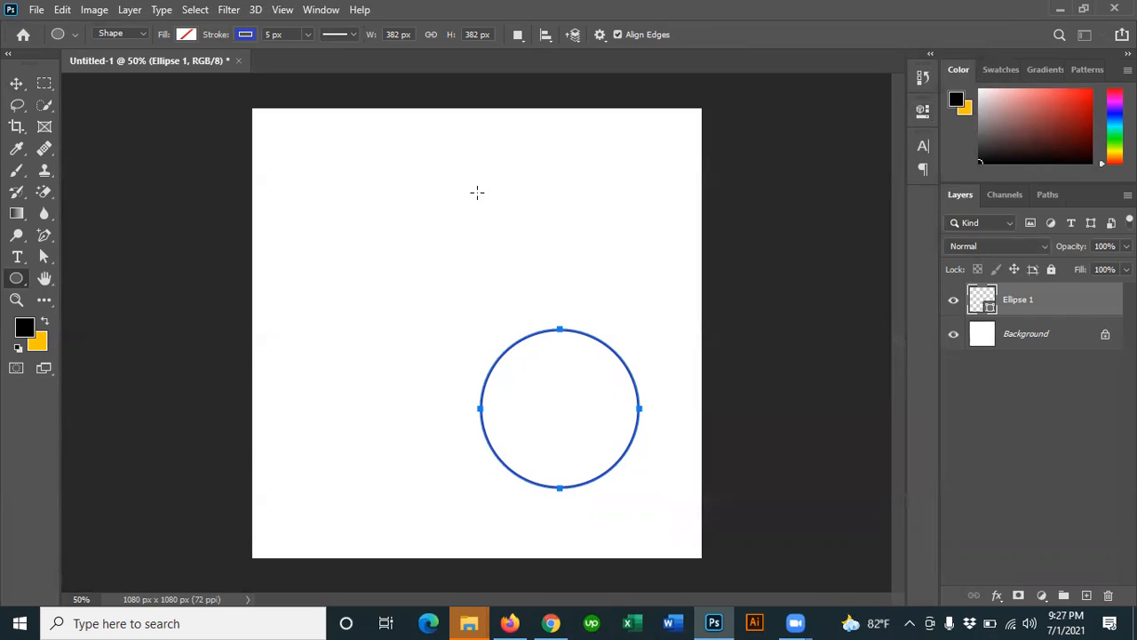
# Step: Duplicate the Ellipse 1 layer as "White Circle" and place the copy directly beneath Ellipse 1
pyautogui.click(16, 84)
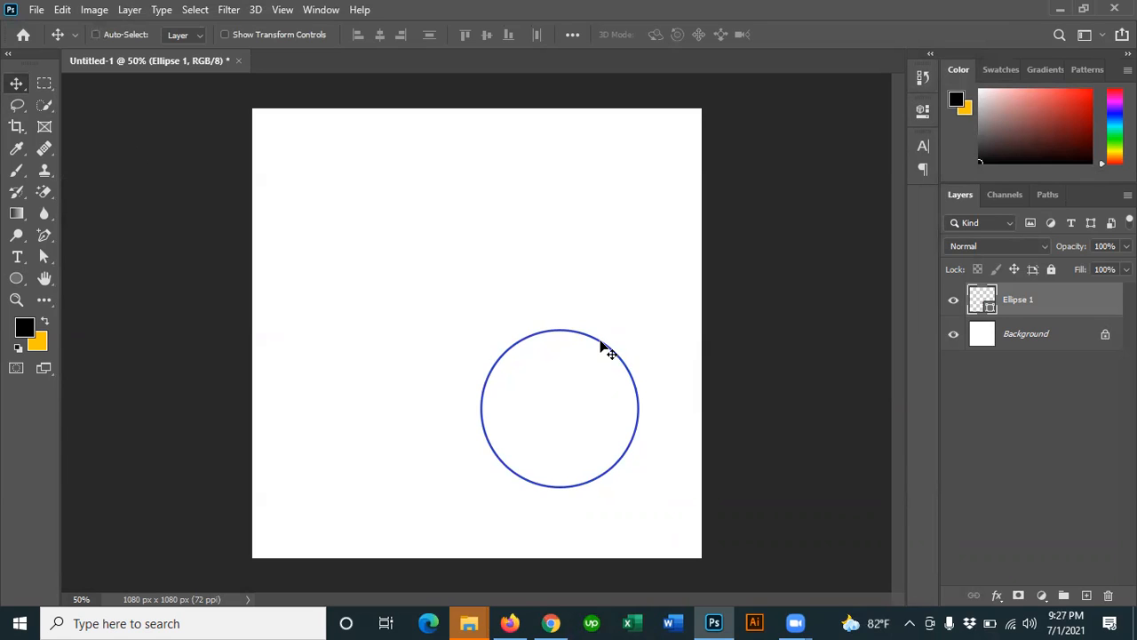
pyautogui.rightClick(1052, 301)
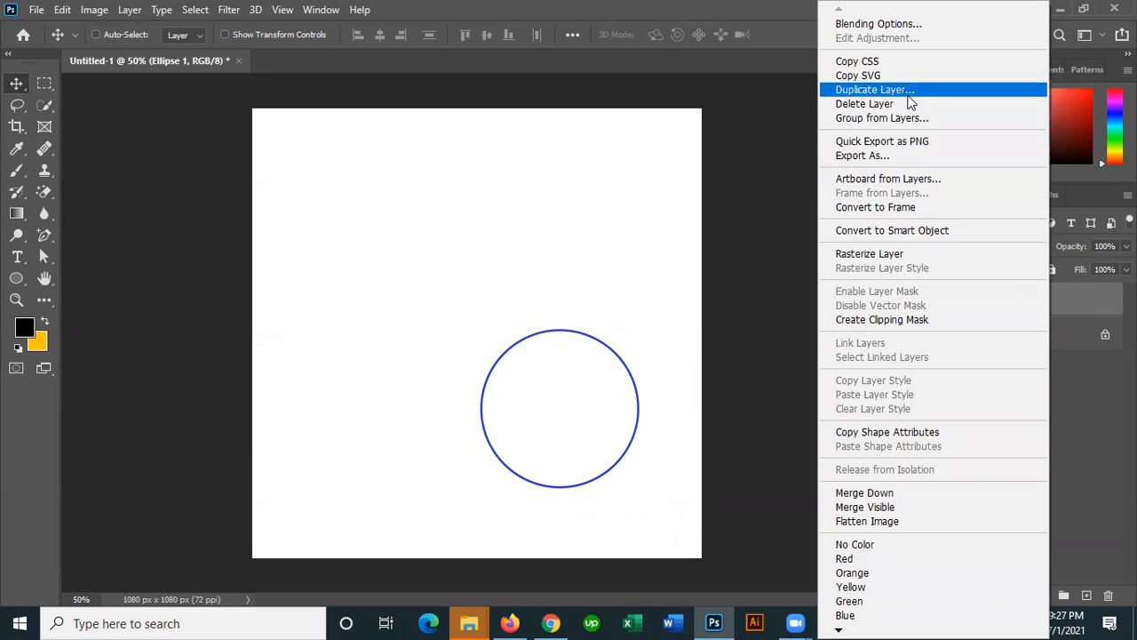
pyautogui.click(901, 90)
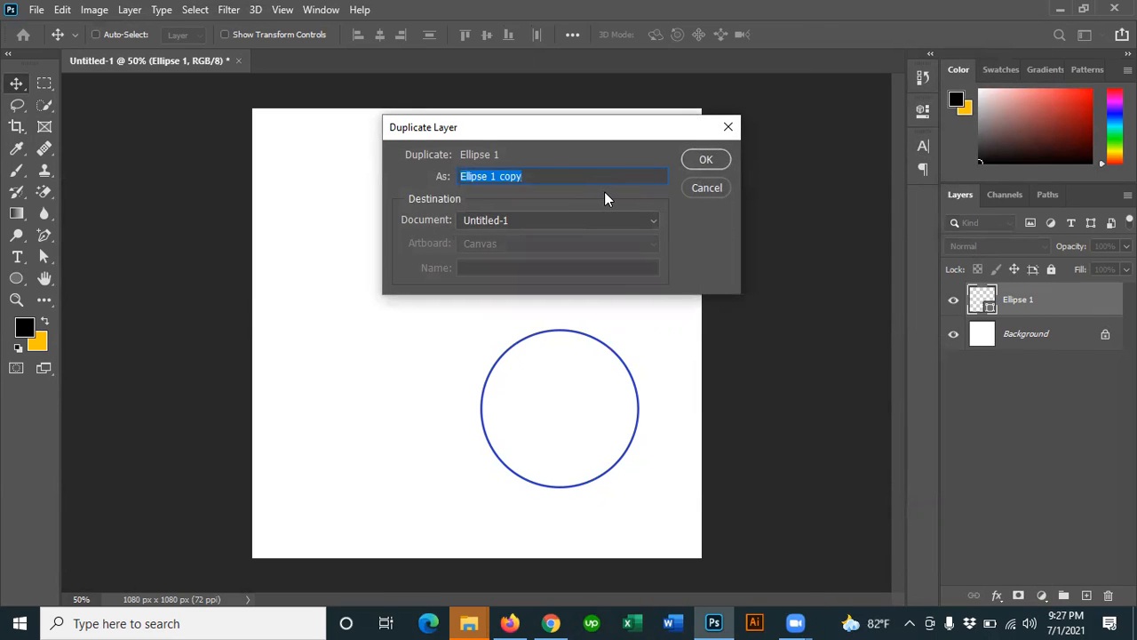
pyautogui.write('White Circle')
pyautogui.press('Return')
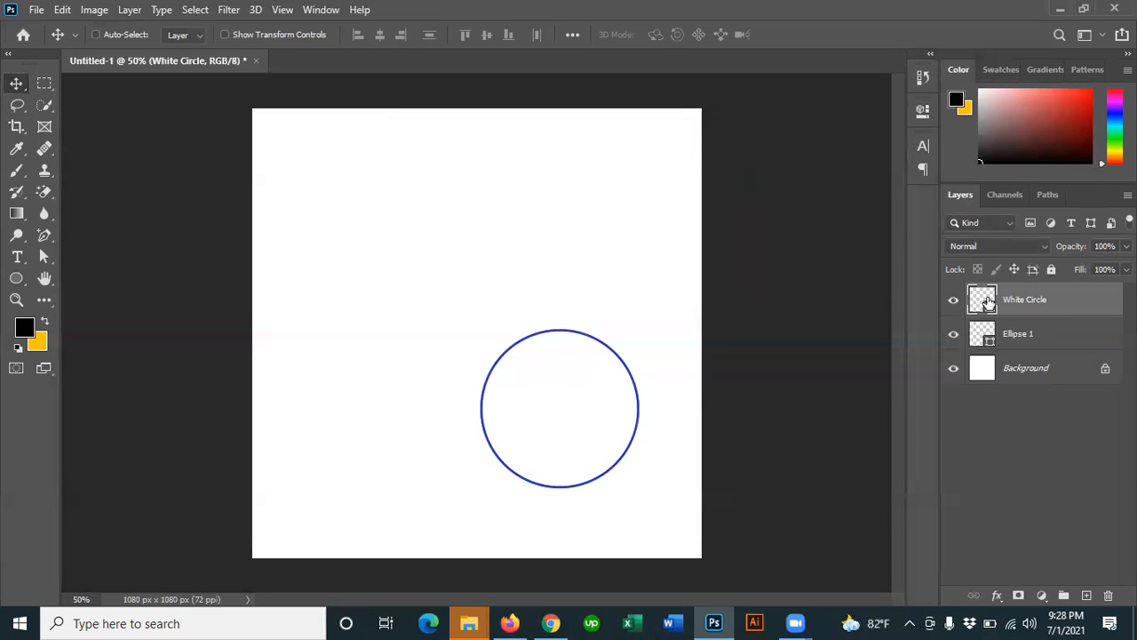
pyautogui.moveTo(992, 338); pyautogui.dragTo(993, 339)
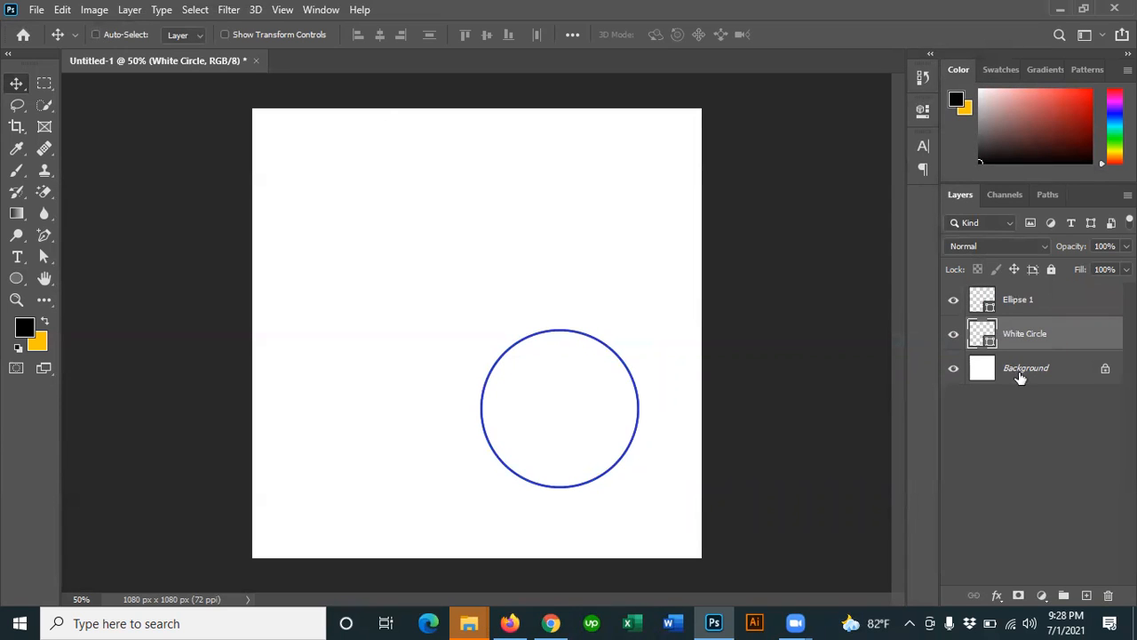
# Step: Remove the stroke from the White Circle shape and fill it with white
pyautogui.doubleClick(986, 334)
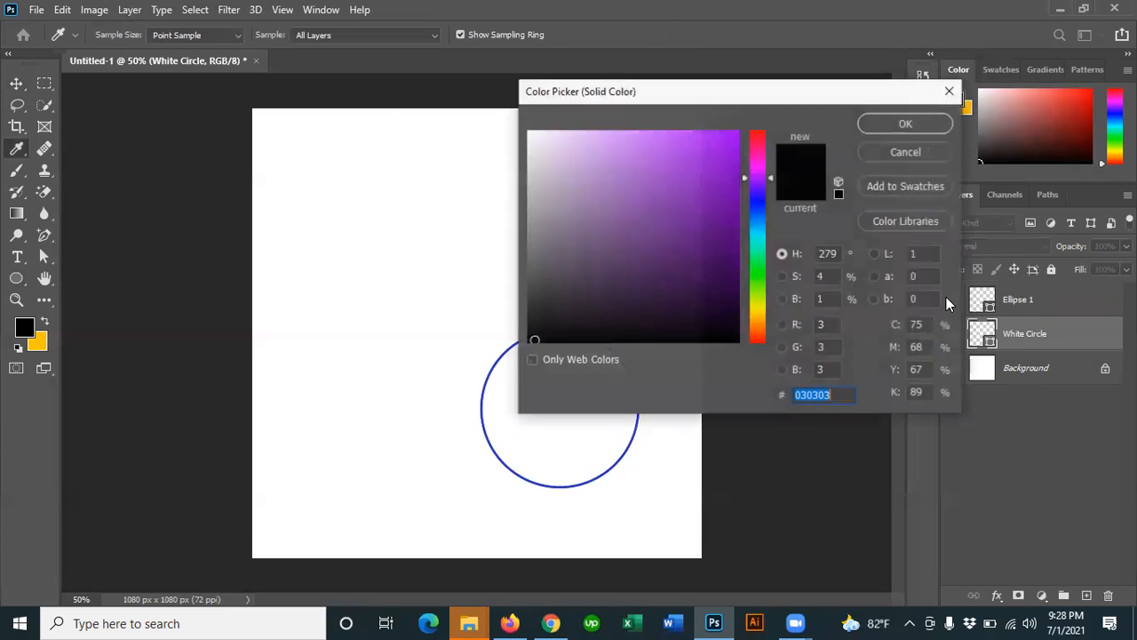
pyautogui.click(882, 151)
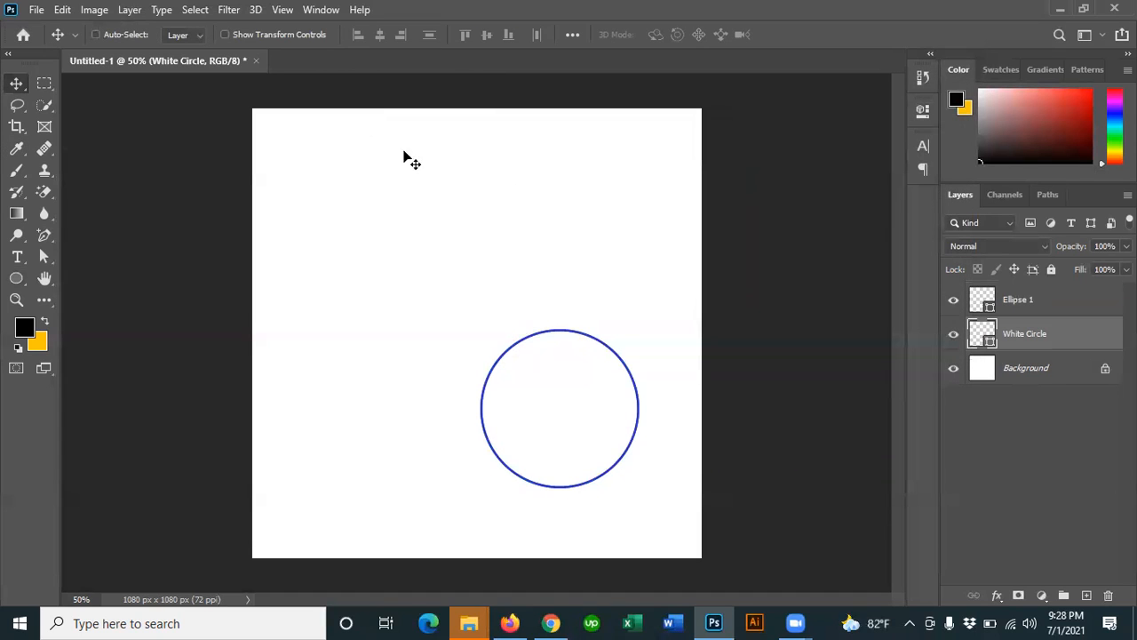
pyautogui.click(16, 278)
pyautogui.click(247, 34)
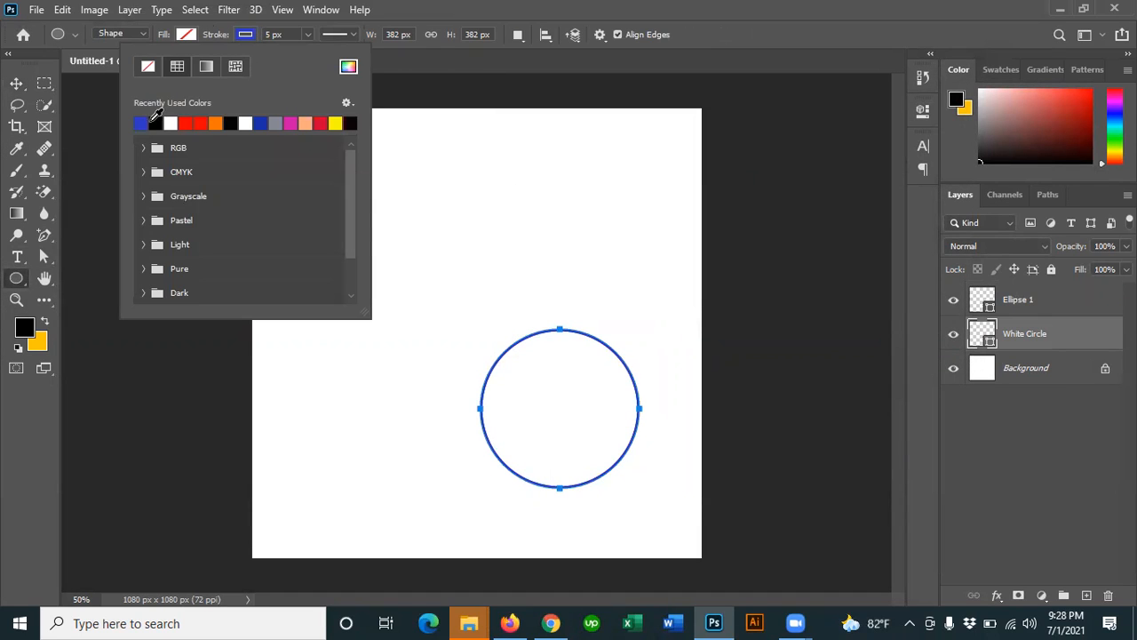
pyautogui.click(148, 71)
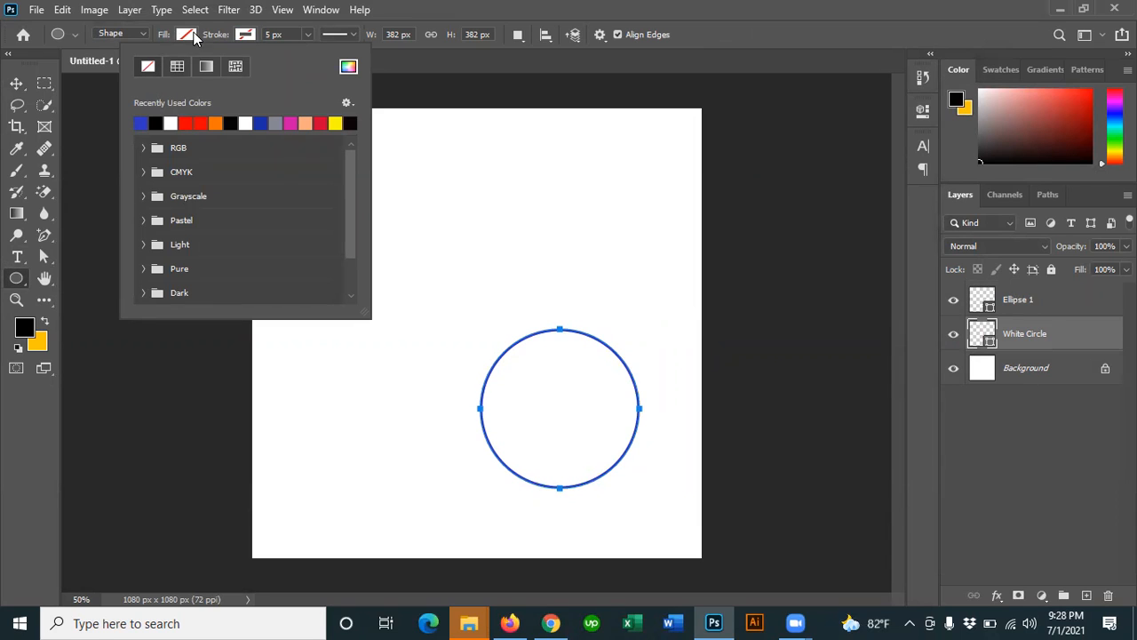
pyautogui.click(186, 34)
pyautogui.click(111, 122)
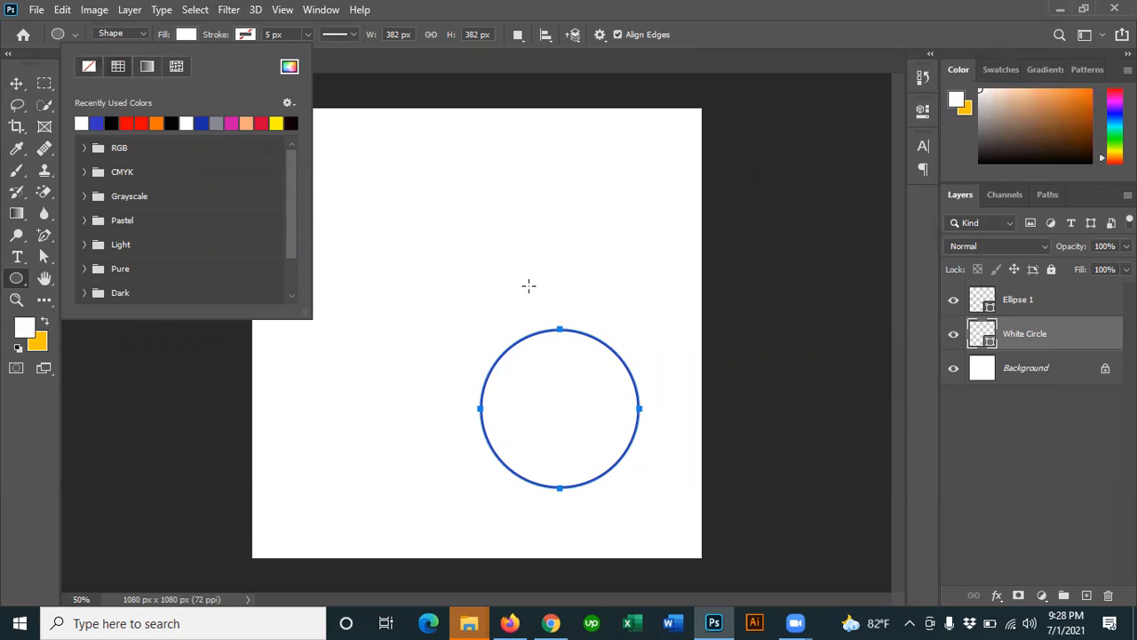
pyautogui.click(357, 71)
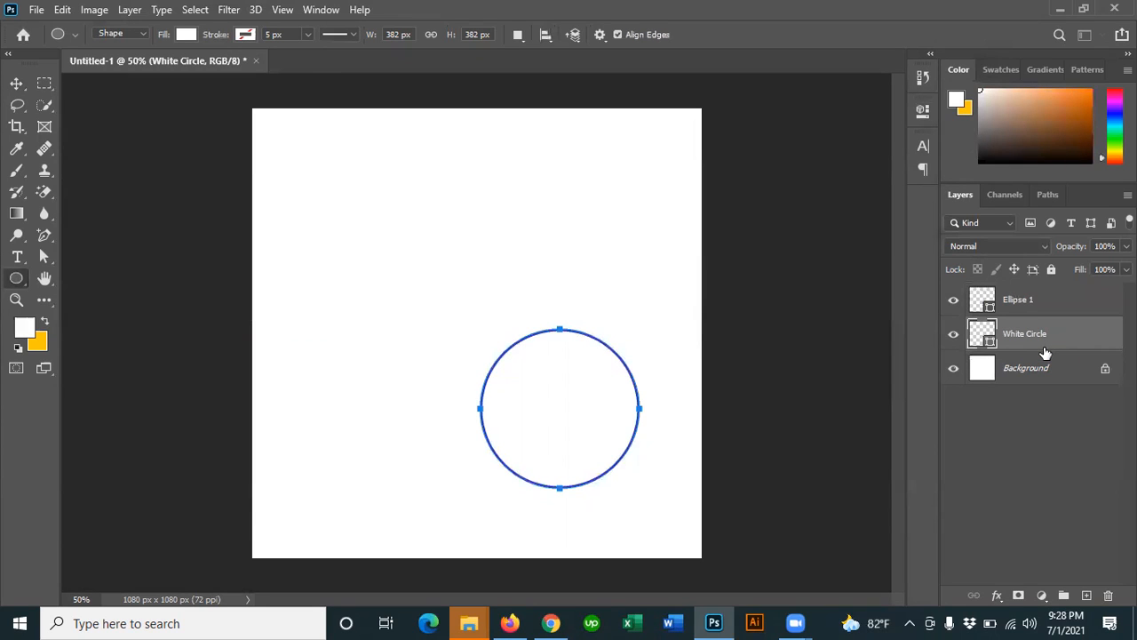
# Step: Hide Ellipse 1, enlarge White Circle from its centre to about 446 x 442 px, and show Ellipse 1 again
pyautogui.hotkey('ctrl', 't')
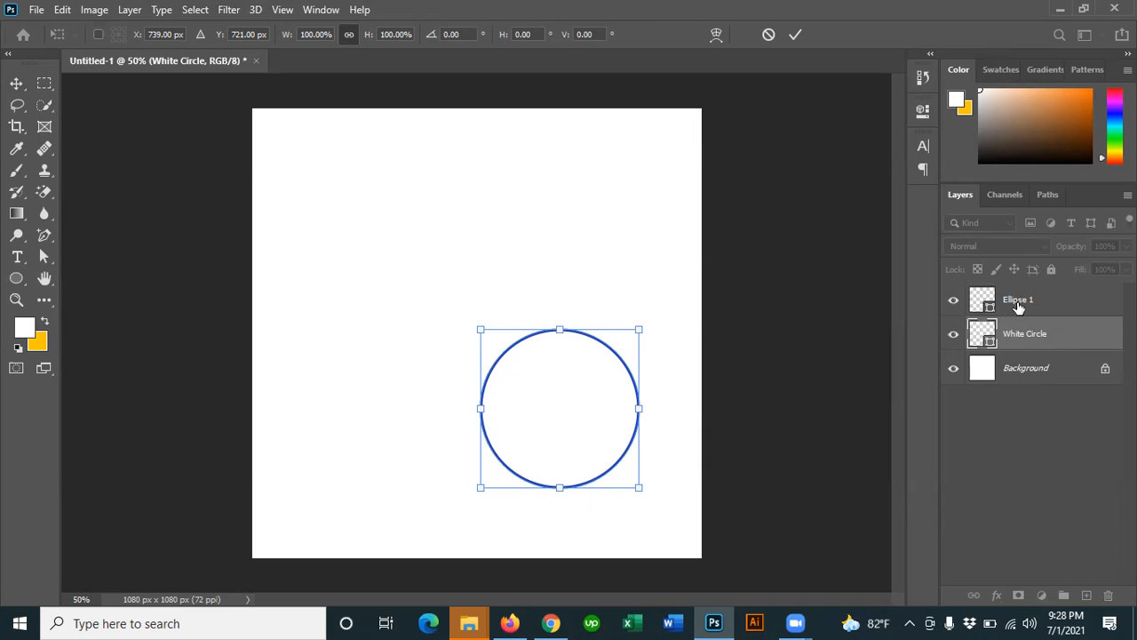
pyautogui.click(953, 301)
pyautogui.press('u')
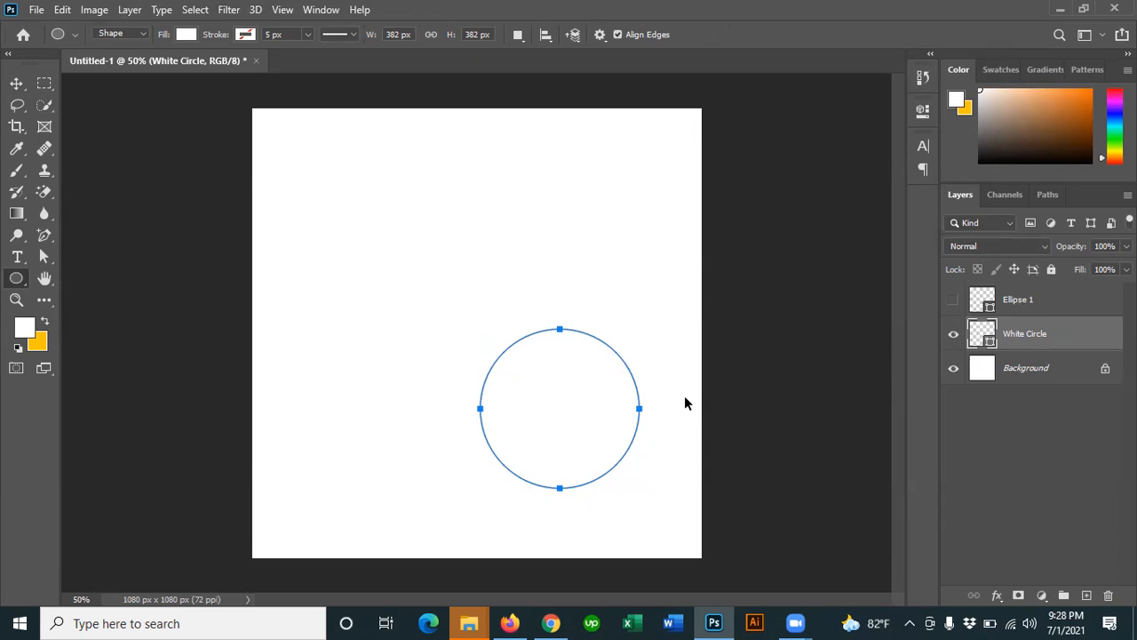
pyautogui.hotkey('ctrl', 't')
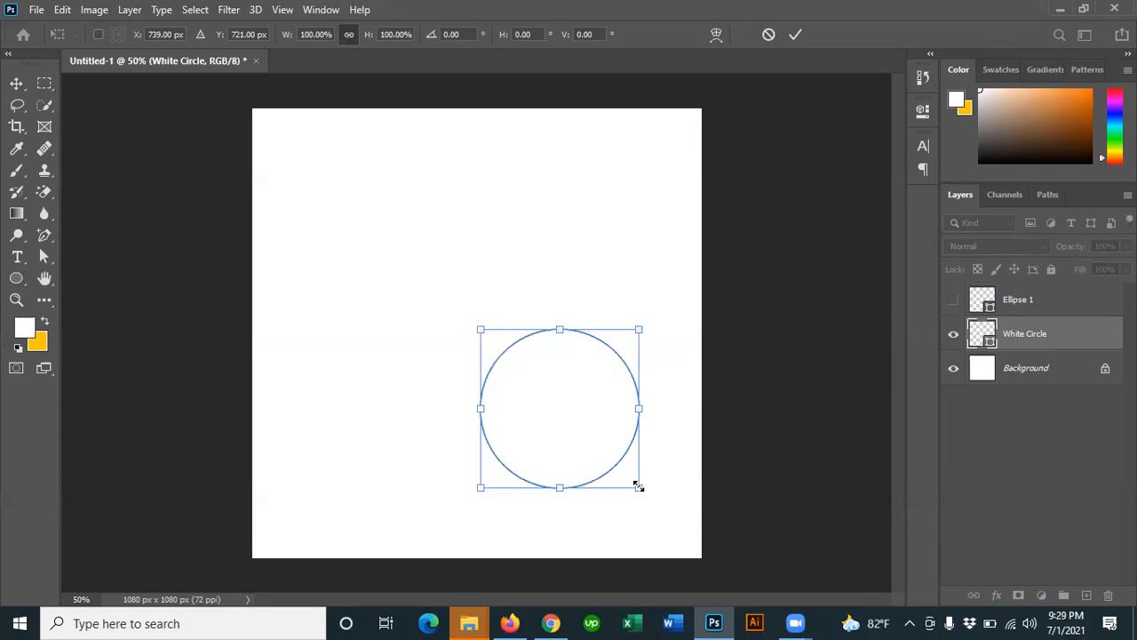
pyautogui.moveTo(639, 488); pyautogui.dragTo(655, 502)
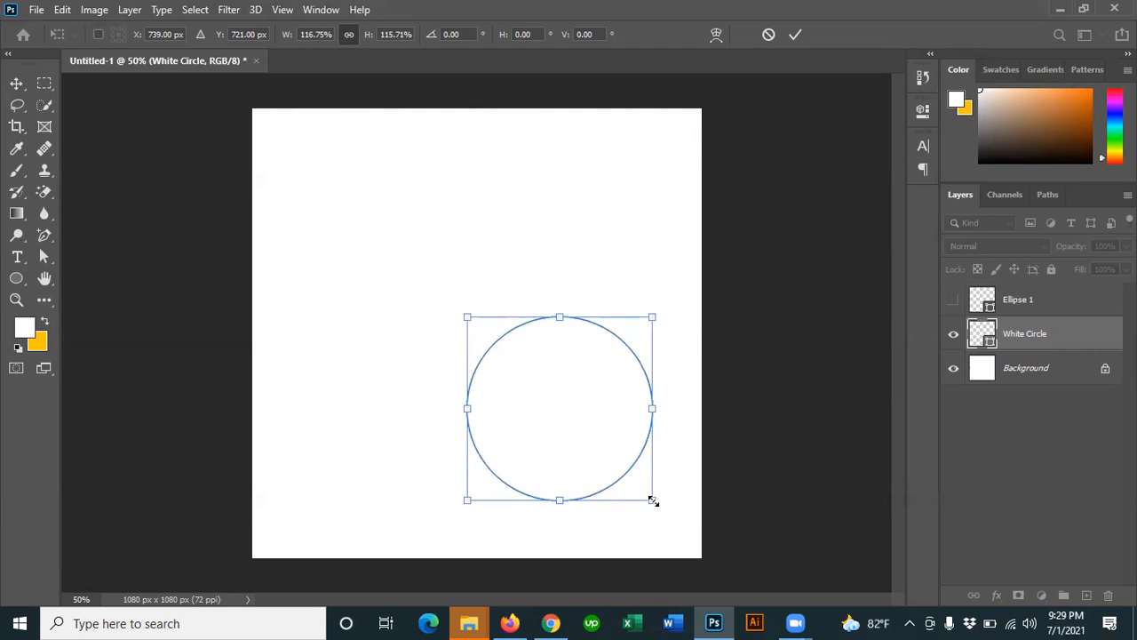
pyautogui.click(955, 301)
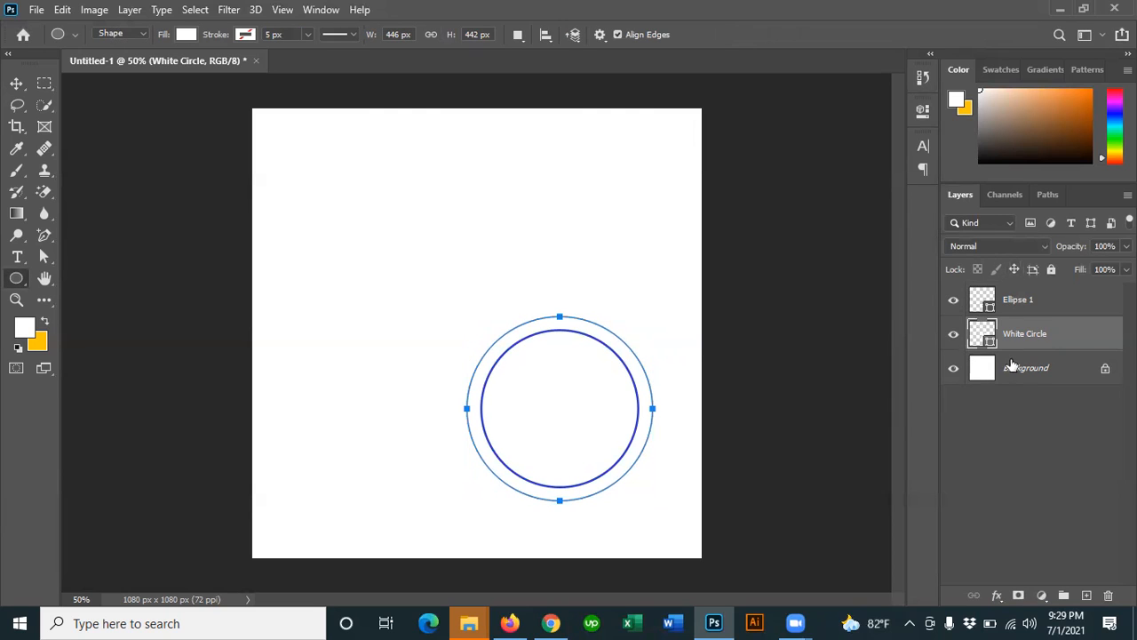
# Step: Scale White Circle down to about 422 x 418 px so it extends slightly beyond the blue ring
pyautogui.hotkey('ctrl', 't')
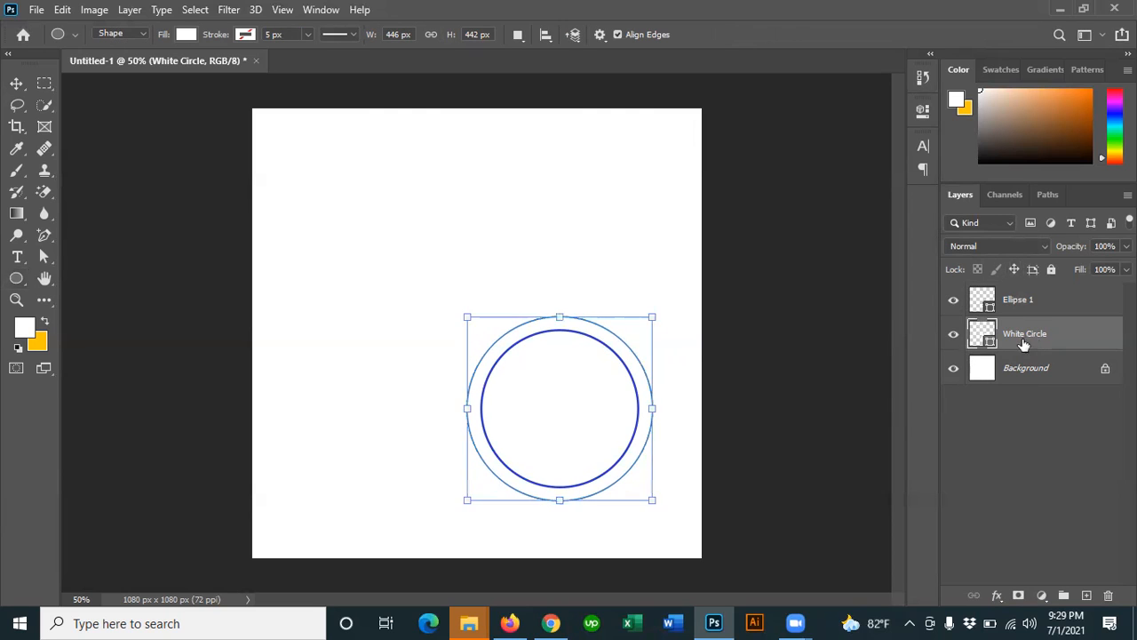
pyautogui.moveTo(662, 504); pyautogui.dragTo(655, 503)
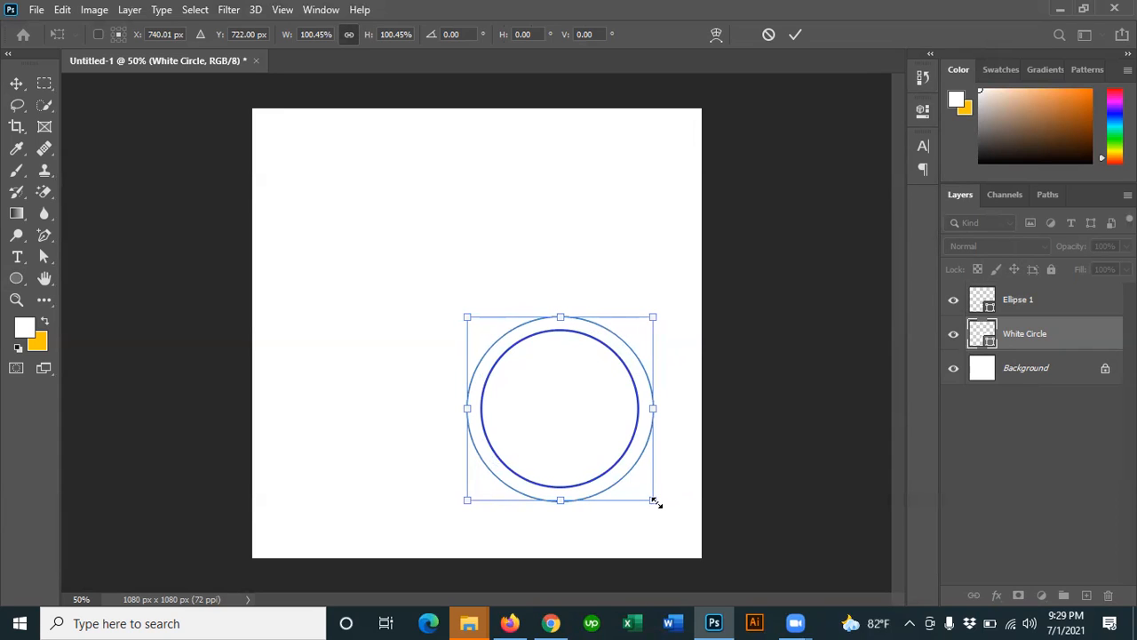
pyautogui.moveTo(649, 500); pyautogui.dragTo(647, 499)
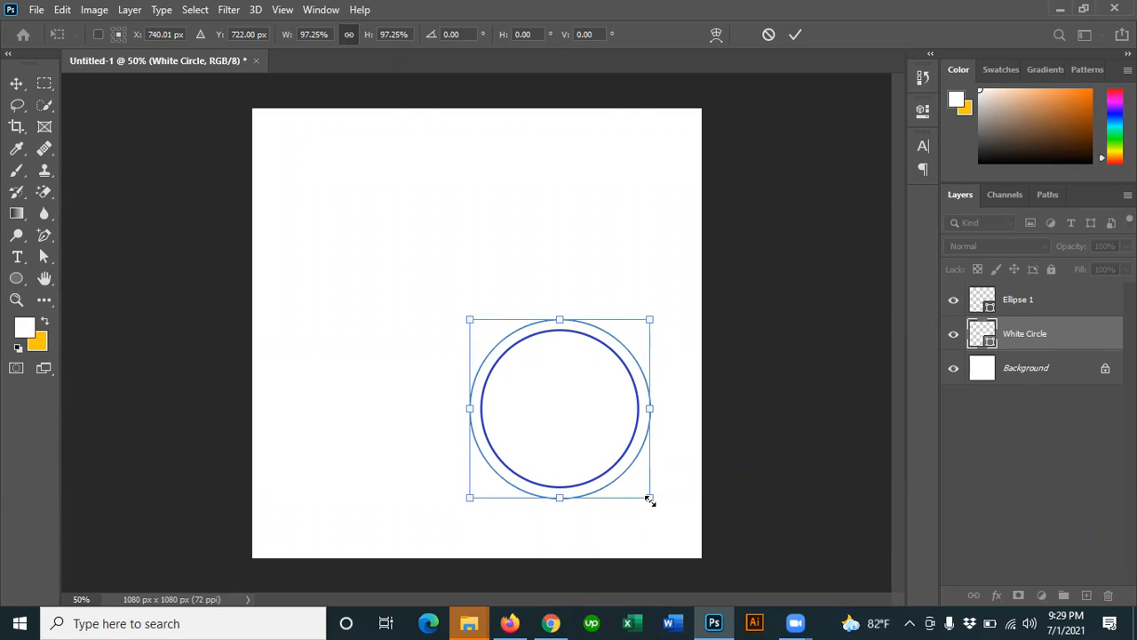
pyautogui.moveTo(647, 499); pyautogui.dragTo(647, 500)
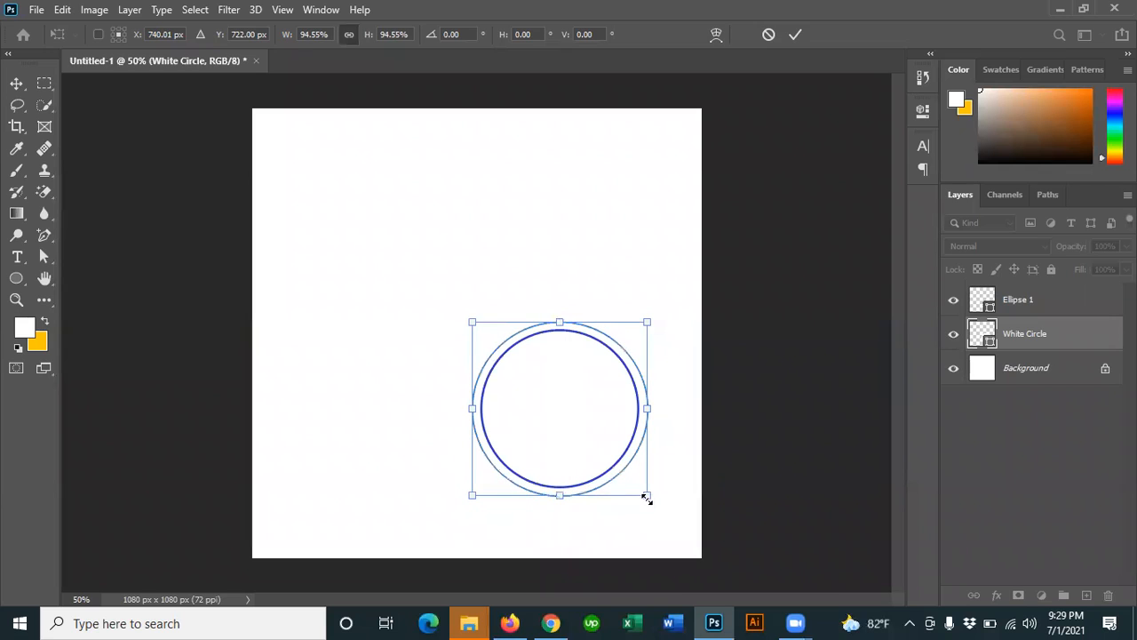
pyautogui.press('Return')
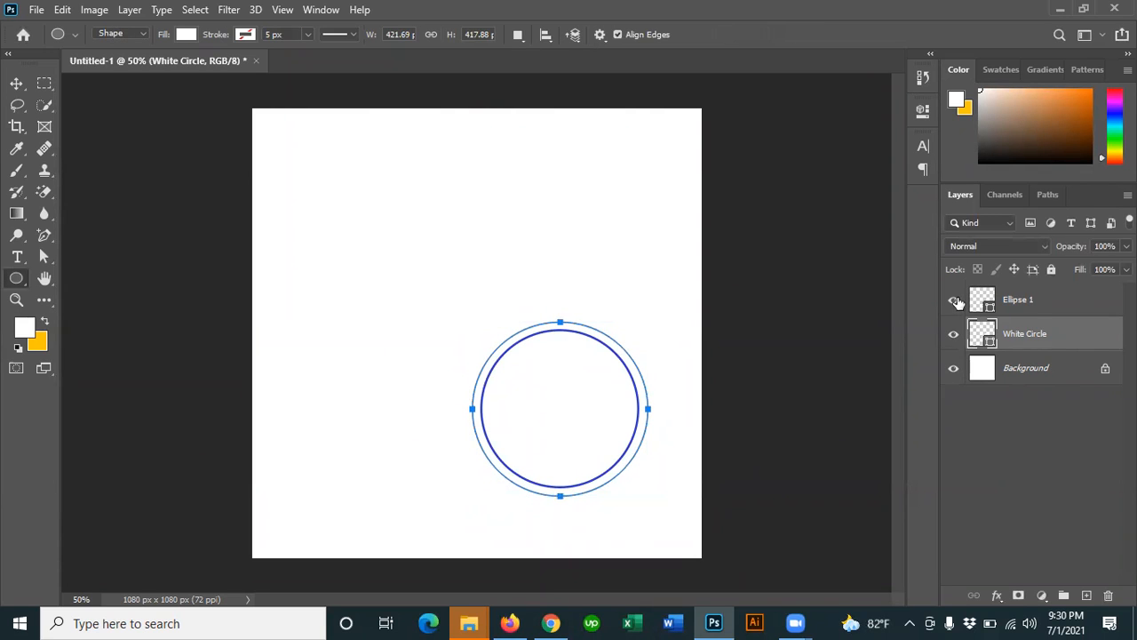
# Step: Rename the Ellipse 1 layer to "Blue Stroke circle"
pyautogui.click(1052, 306)
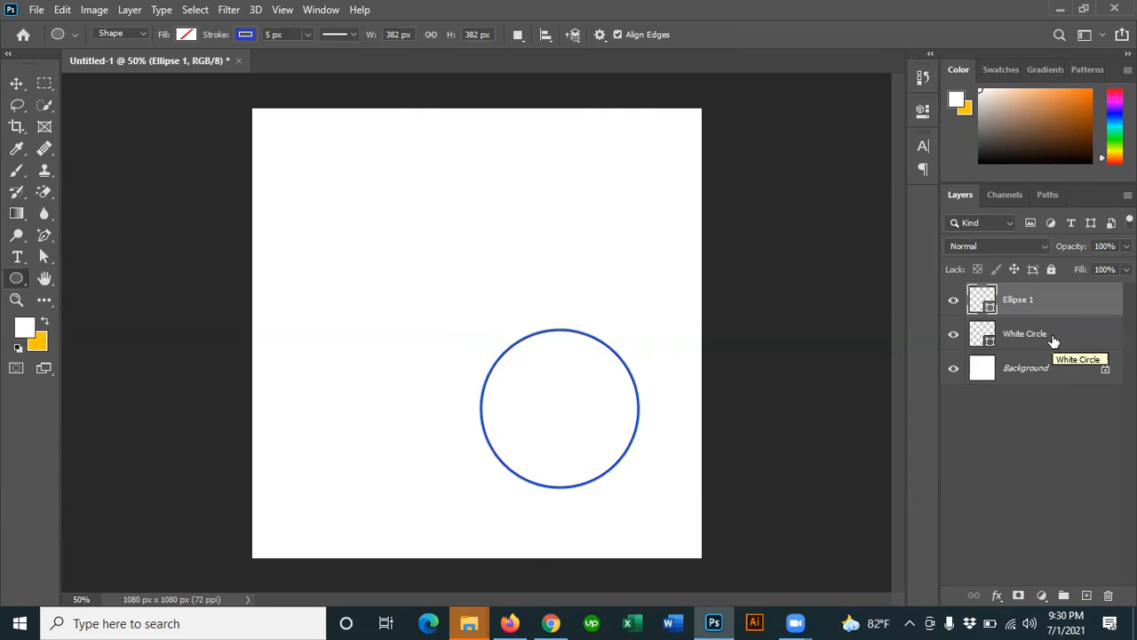
pyautogui.rightClick(1041, 298)
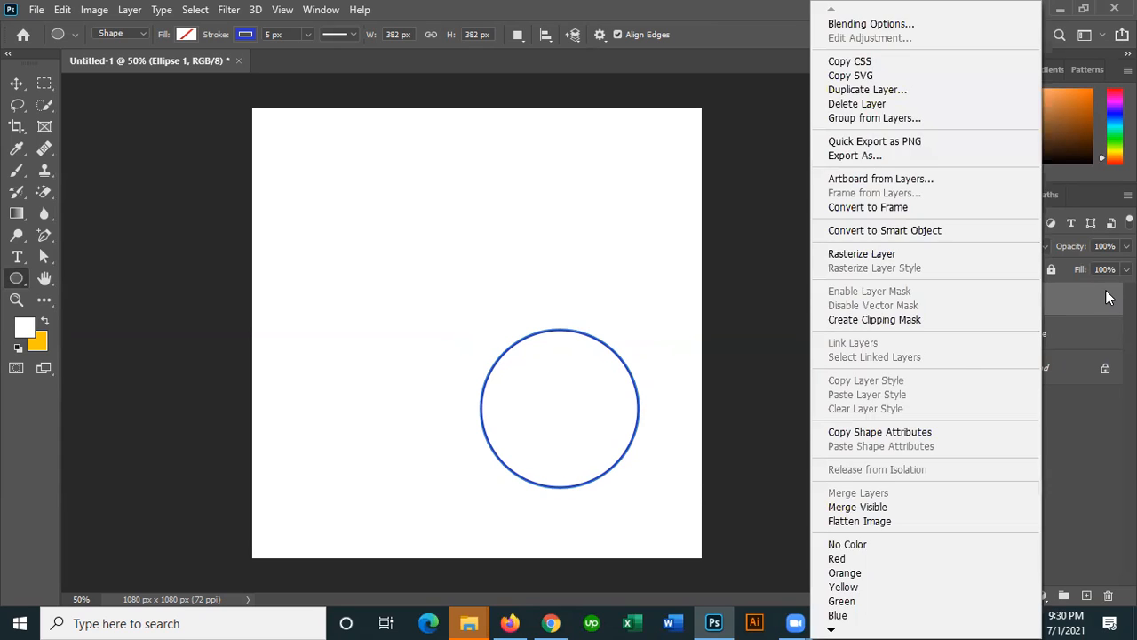
pyautogui.press('Escape')
pyautogui.doubleClick(1018, 300)
pyautogui.write('Blue Stroc')
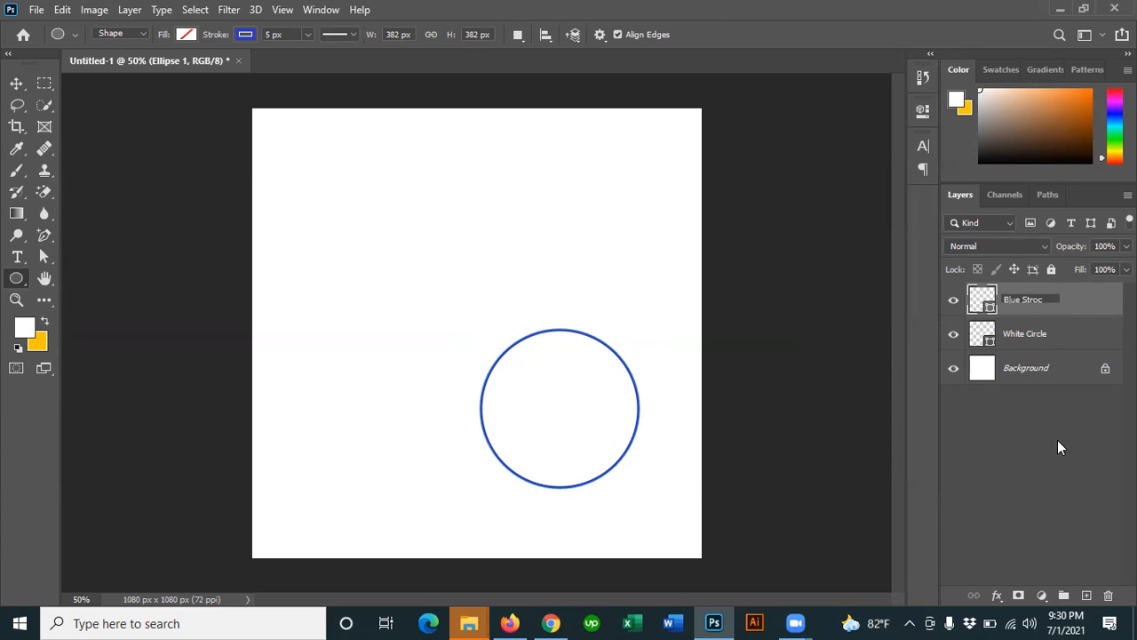
pyautogui.press('BackSpace')
pyautogui.write('ke circle')
pyautogui.press('Return')
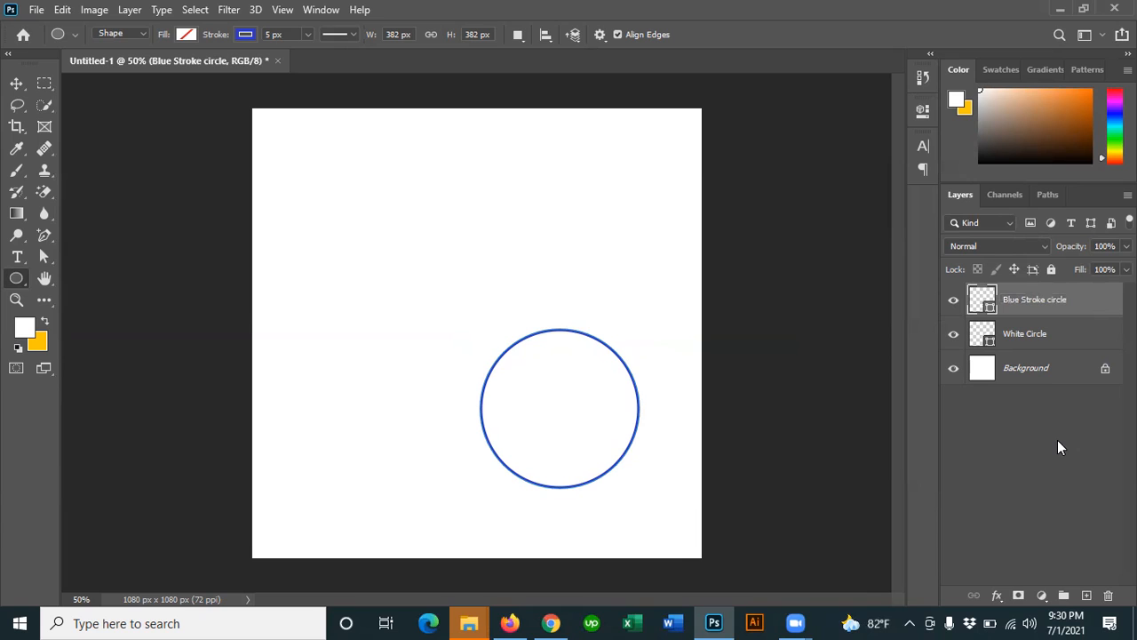
# Step: Duplicate the Blue Stroke circle layer as "Clipping Mask Circle"
pyautogui.rightClick(1094, 298)
pyautogui.click(920, 90)
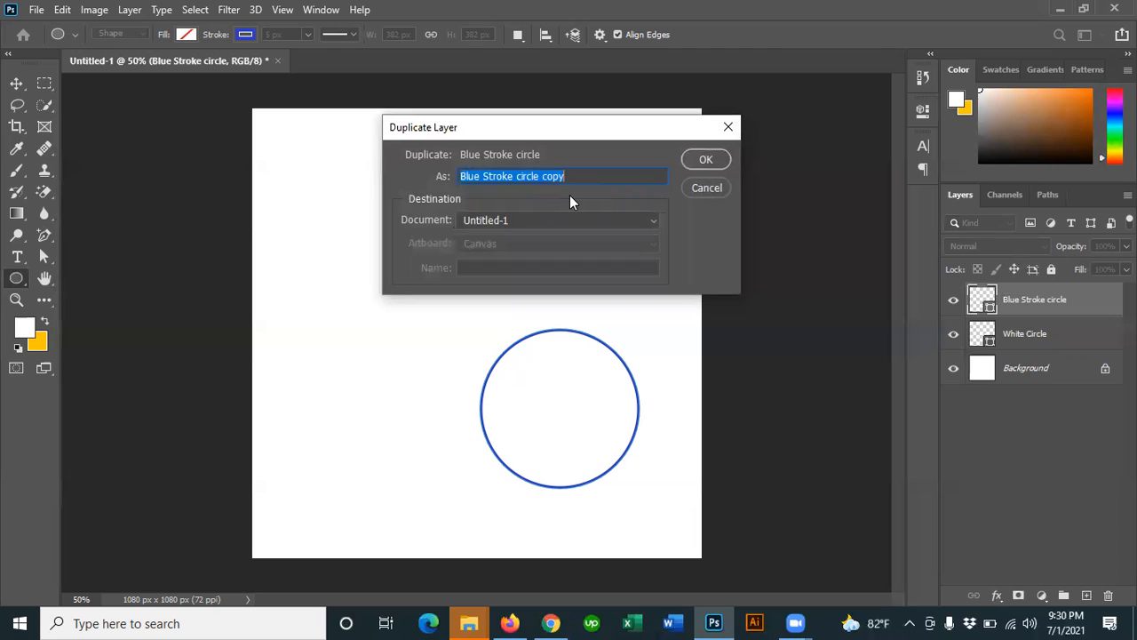
pyautogui.write('Cl')
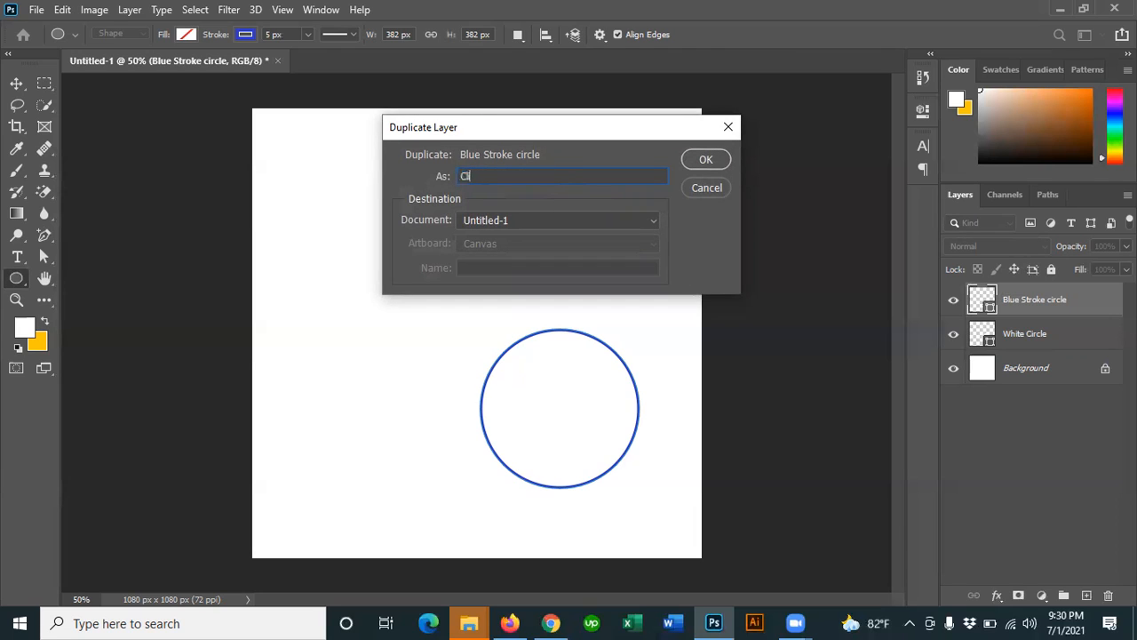
pyautogui.write('ipping Mask Circle')
pyautogui.press('Return')
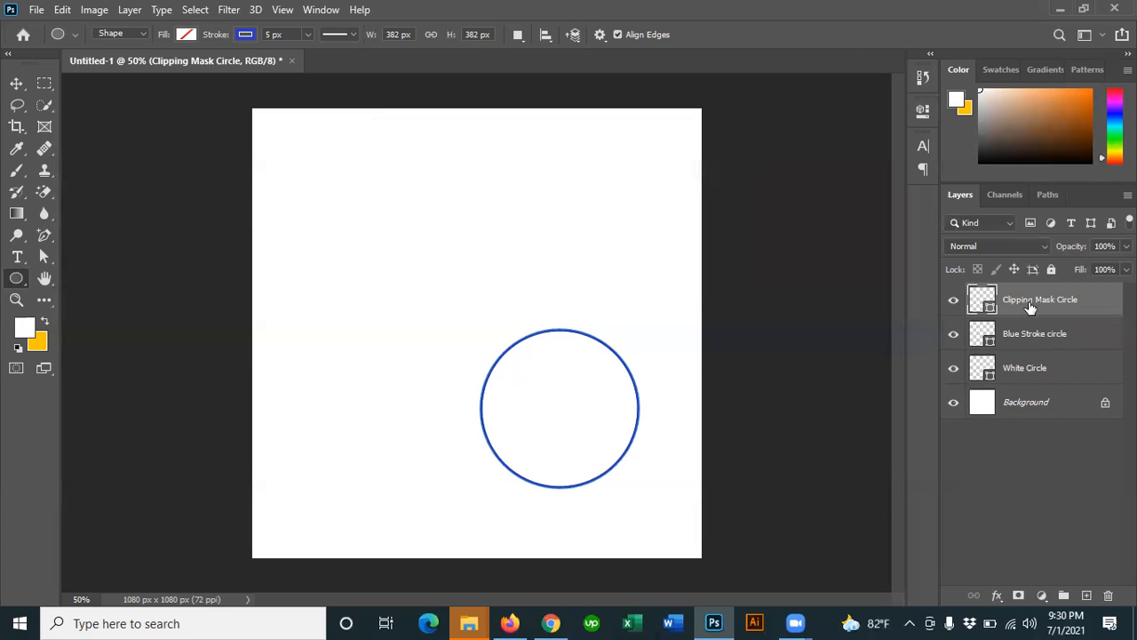
# Step: Scale Clipping Mask Circle down from its centre to about 336 x 336 px so it sits inside the blue ring
pyautogui.hotkey('ctrl', 't')
pyautogui.moveTo(639, 331); pyautogui.dragTo(628, 339)
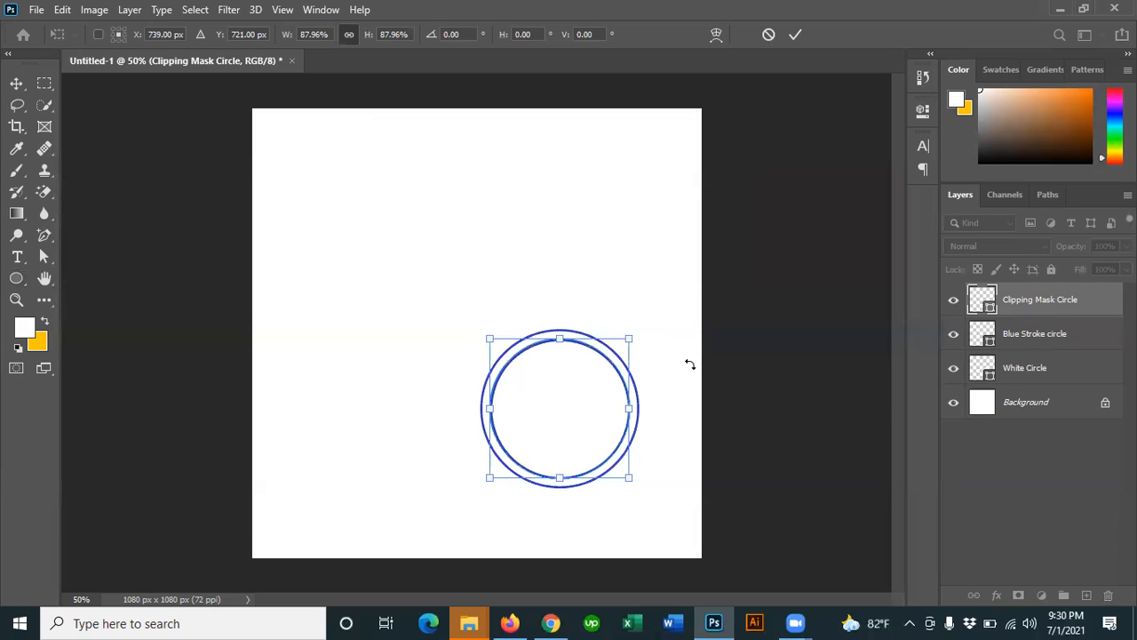
pyautogui.press('Return')
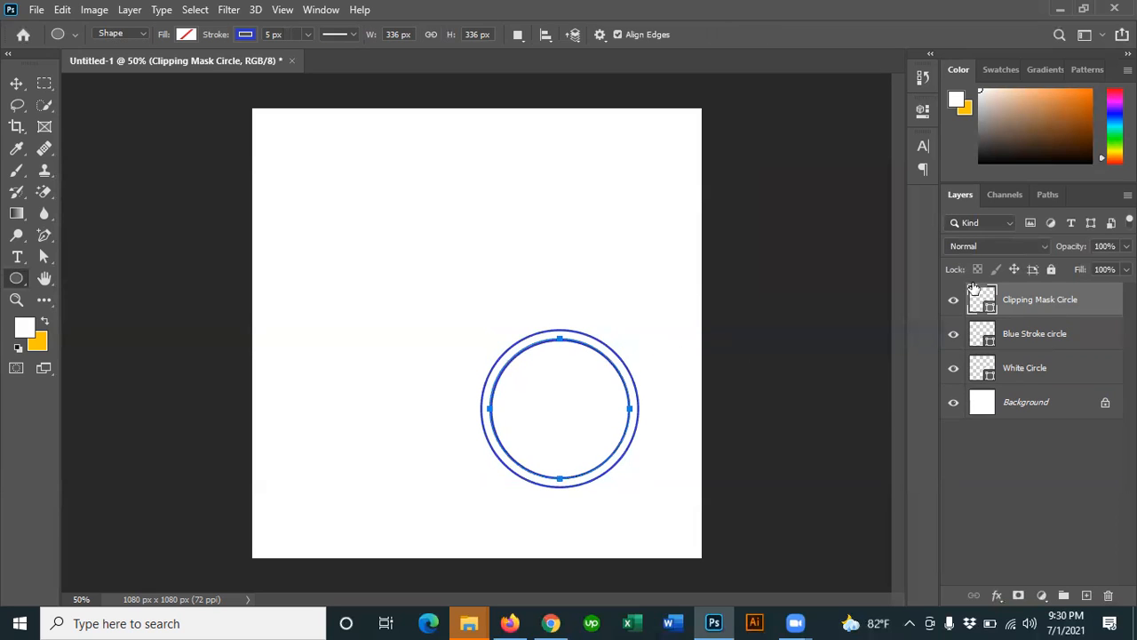
# Step: Remove the stroke from Clipping Mask Circle and fill it with the light orange recently used colour
pyautogui.click(246, 34)
pyautogui.click(148, 67)
pyautogui.click(187, 35)
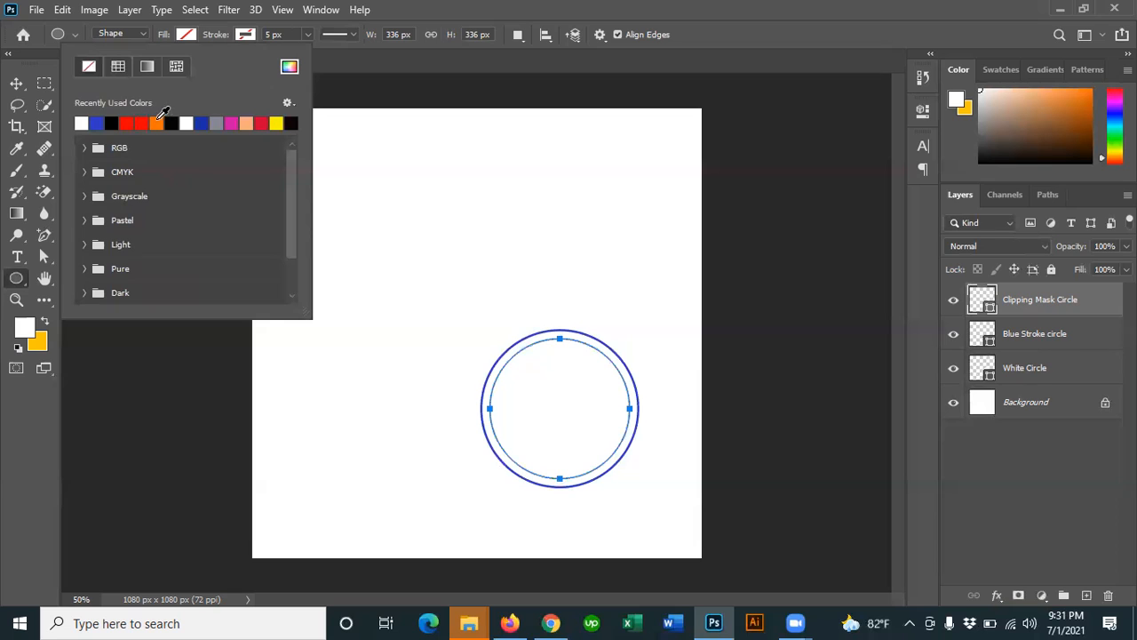
pyautogui.click(246, 122)
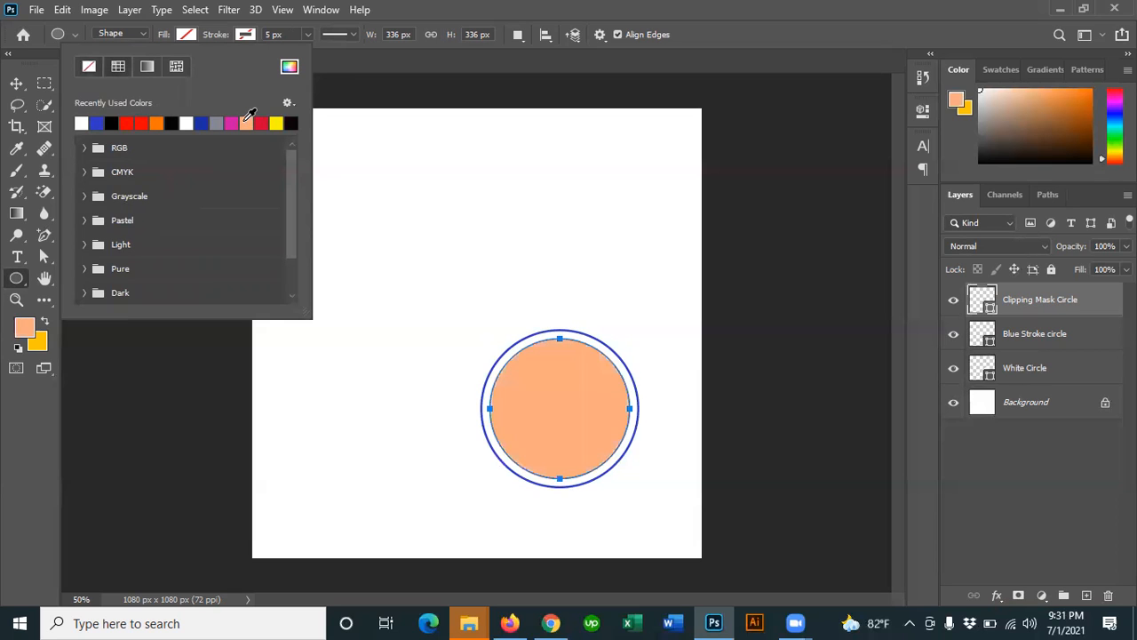
pyautogui.click(359, 56)
pyautogui.click(20, 85)
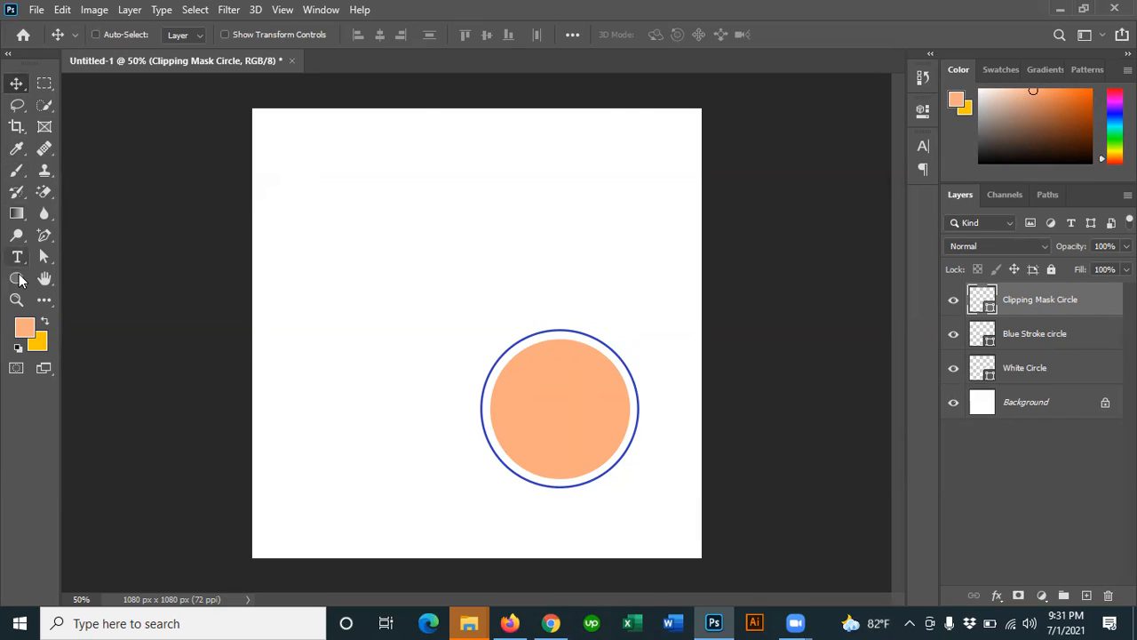
# Step: Draw a tall rectangle about 246 x 1002 px from just above the canvas down past the circles, near the right edge
pyautogui.click(19, 279)
pyautogui.rightClick(19, 279)
pyautogui.click(80, 278)
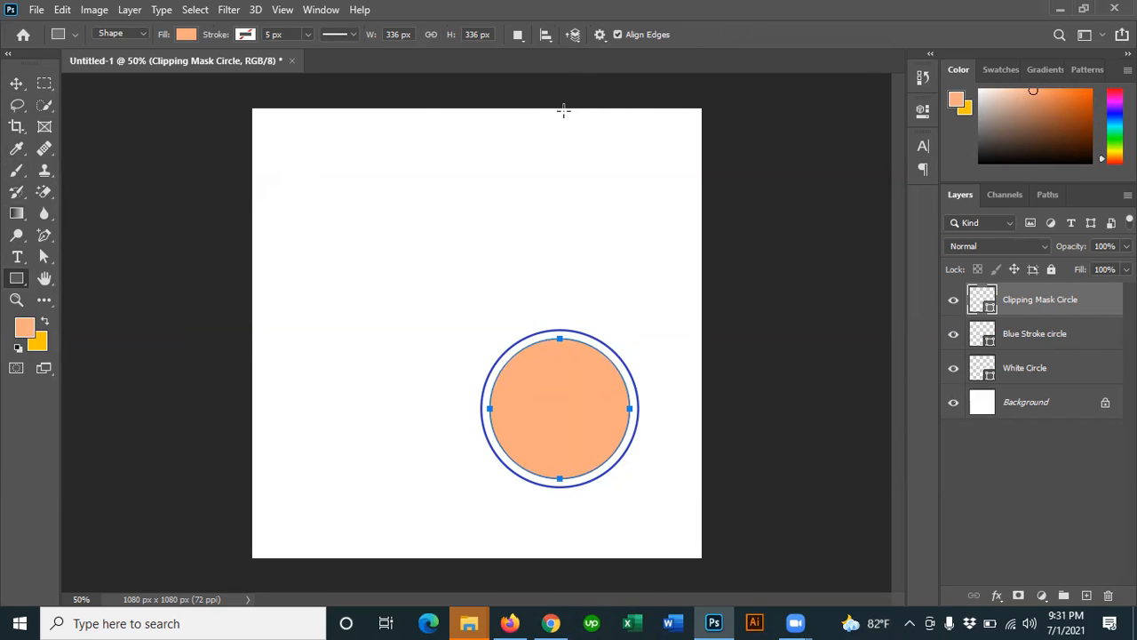
pyautogui.moveTo(569, 102); pyautogui.dragTo(655, 502)
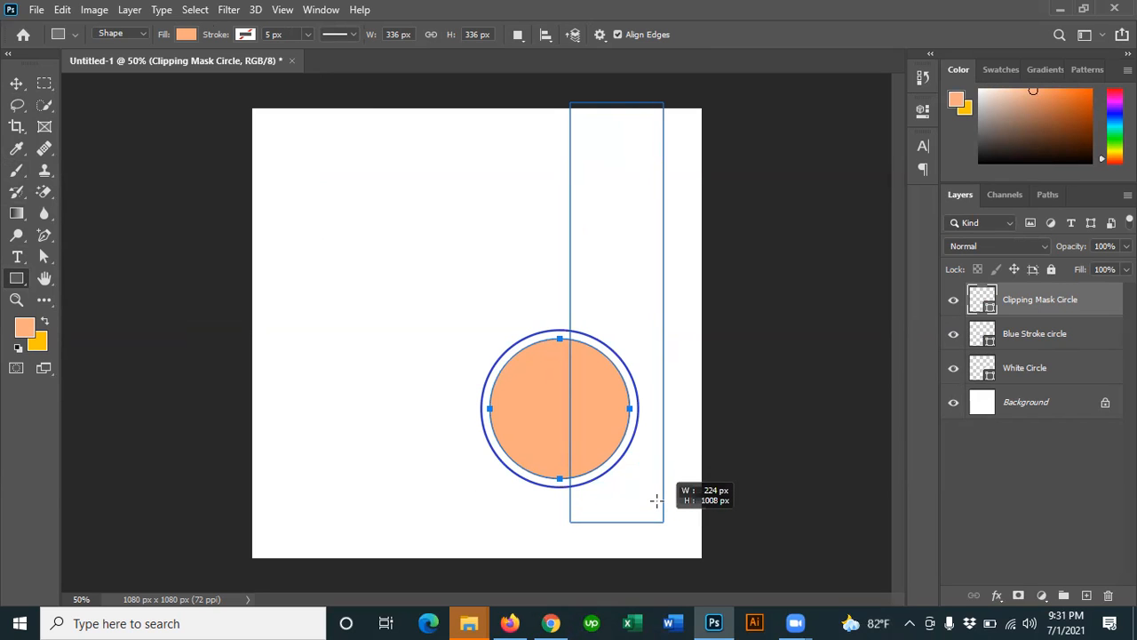
pyautogui.moveTo(656, 502); pyautogui.dragTo(662, 503)
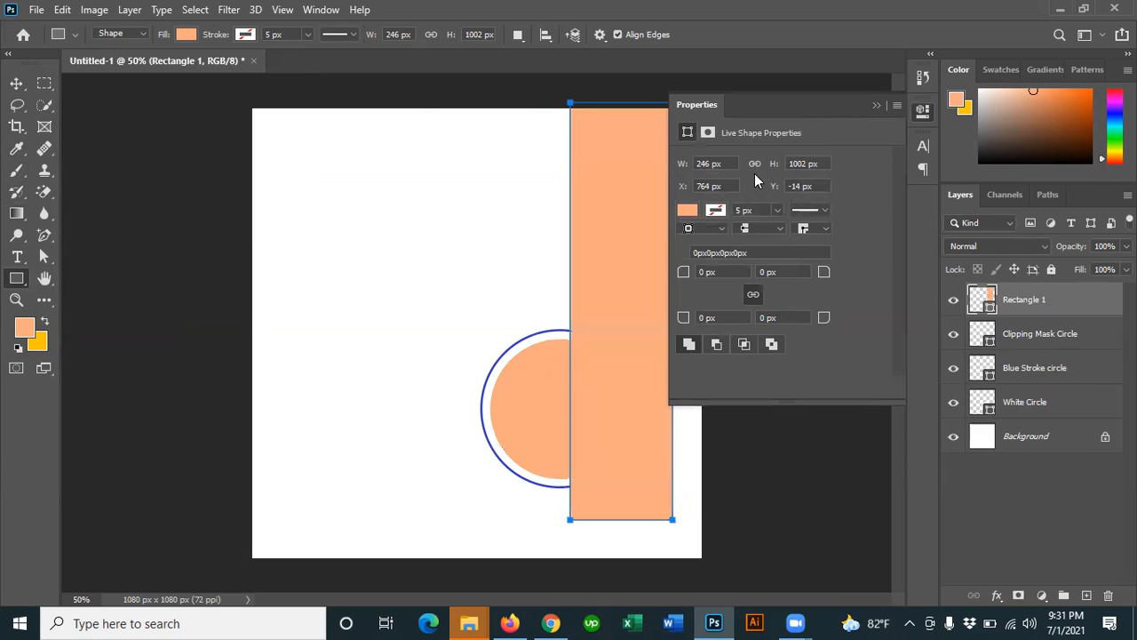
# Step: Fill the tall rectangle with the recently used blue that matches the ring
pyautogui.click(687, 211)
pyautogui.click(897, 243)
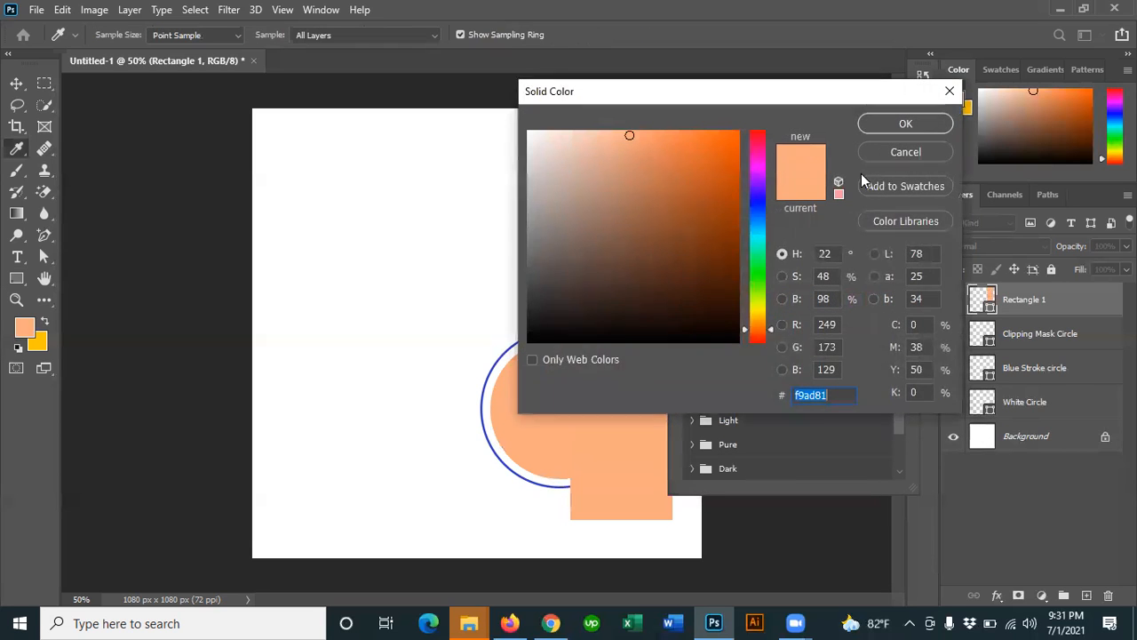
pyautogui.click(904, 153)
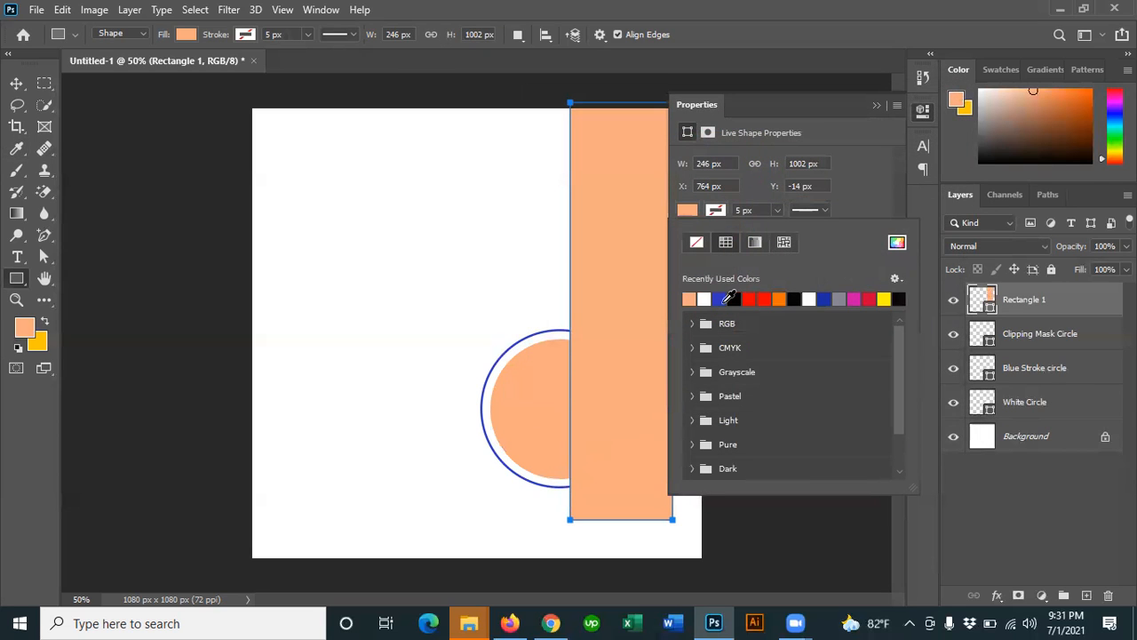
pyautogui.click(719, 298)
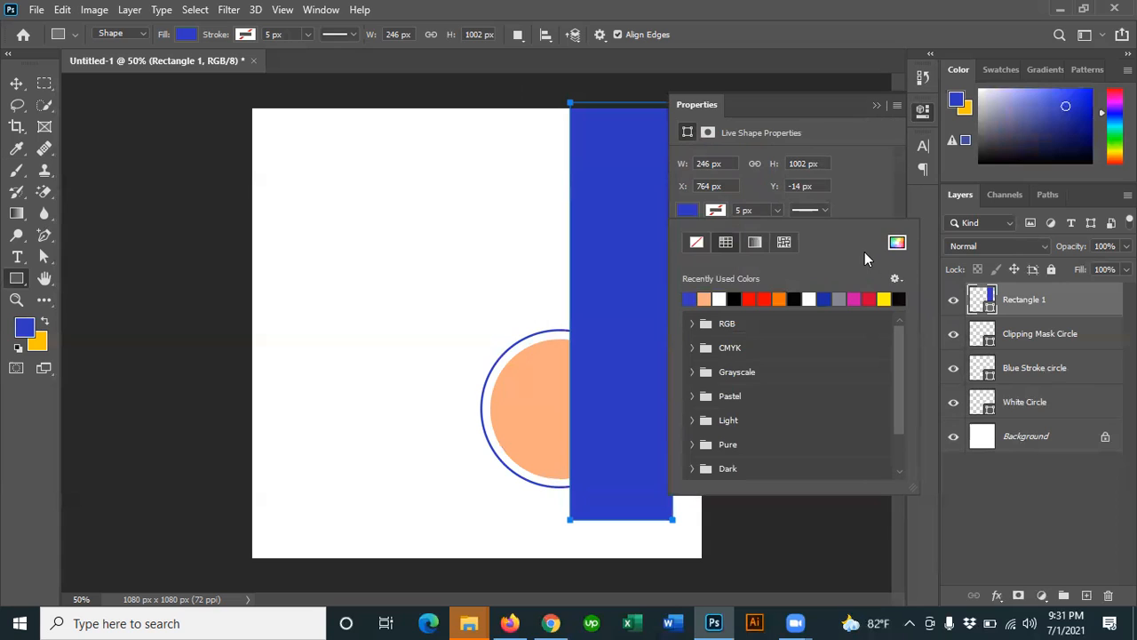
pyautogui.click(743, 209)
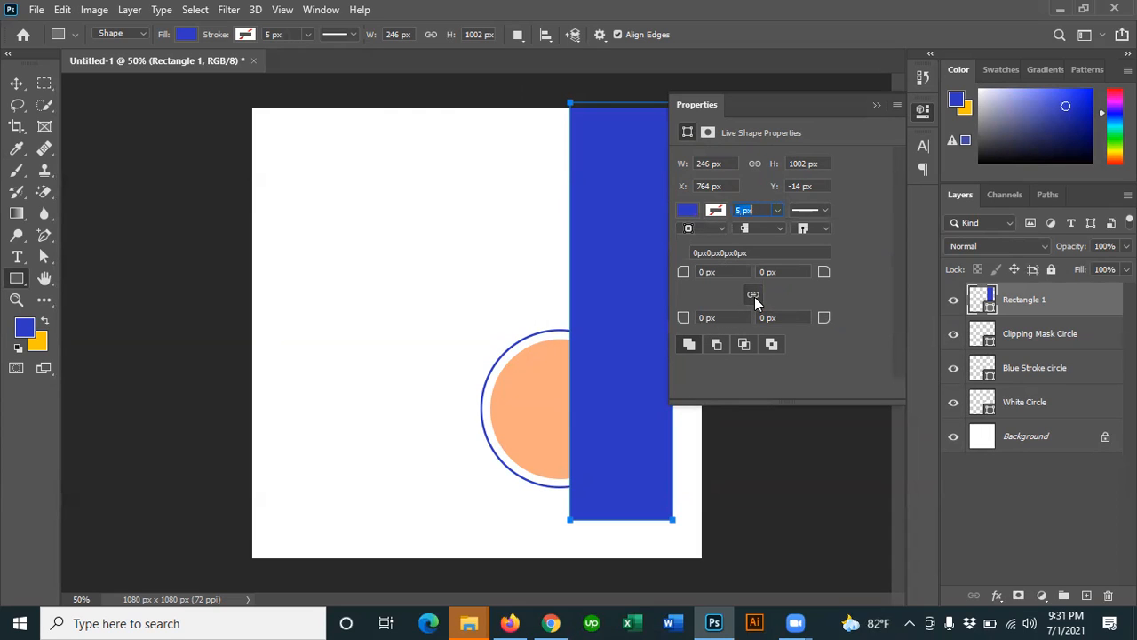
# Step: Unlink the tall rectangle's corner radii and enter a 200 px radius for both lower corners
pyautogui.click(726, 318)
pyautogui.write('21')
pyautogui.press('Return')
pyautogui.scroll(5, 728, 319)
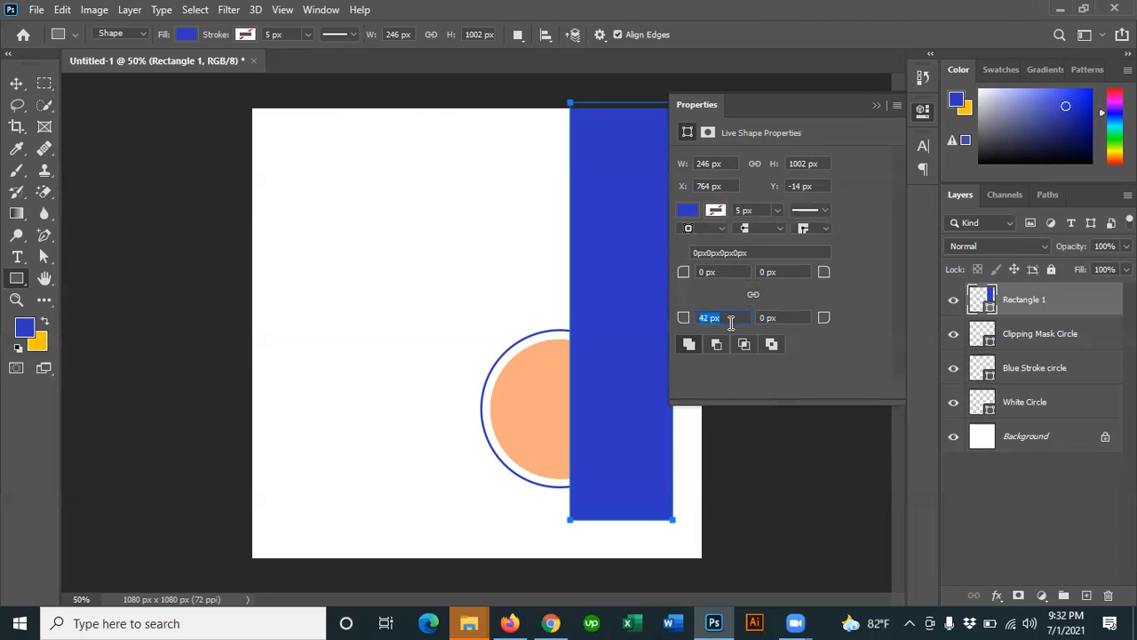
pyautogui.press('Return')
pyautogui.moveTo(737, 322); pyautogui.dragTo(663, 335)
pyautogui.write('200')
pyautogui.press('Return')
pyautogui.moveTo(806, 319); pyautogui.dragTo(732, 329)
pyautogui.write('200')
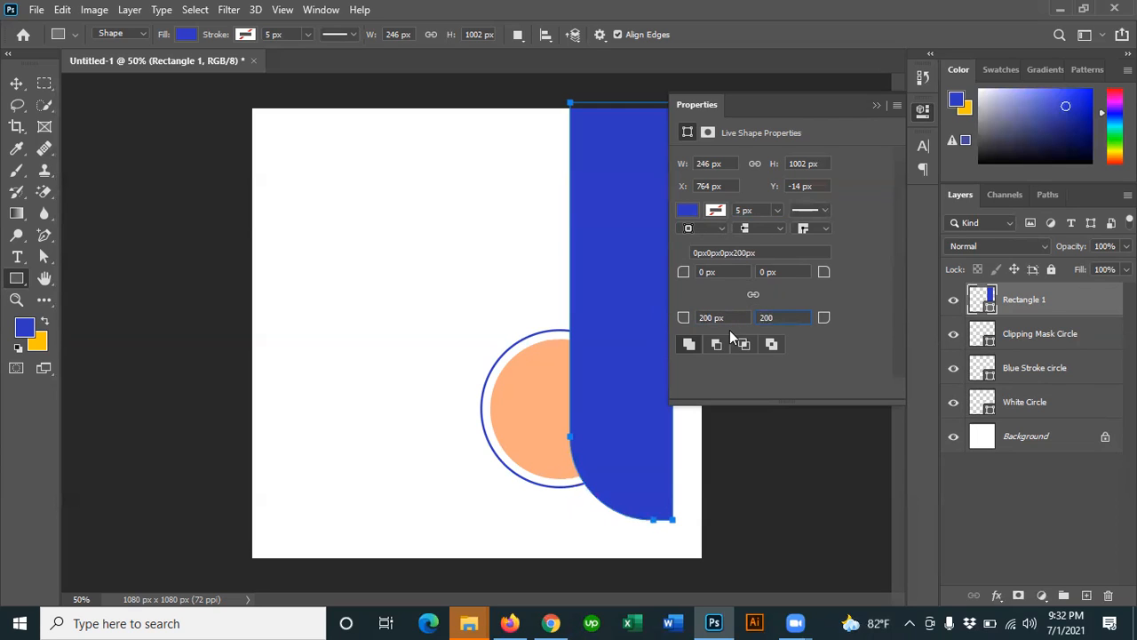
pyautogui.press('Return')
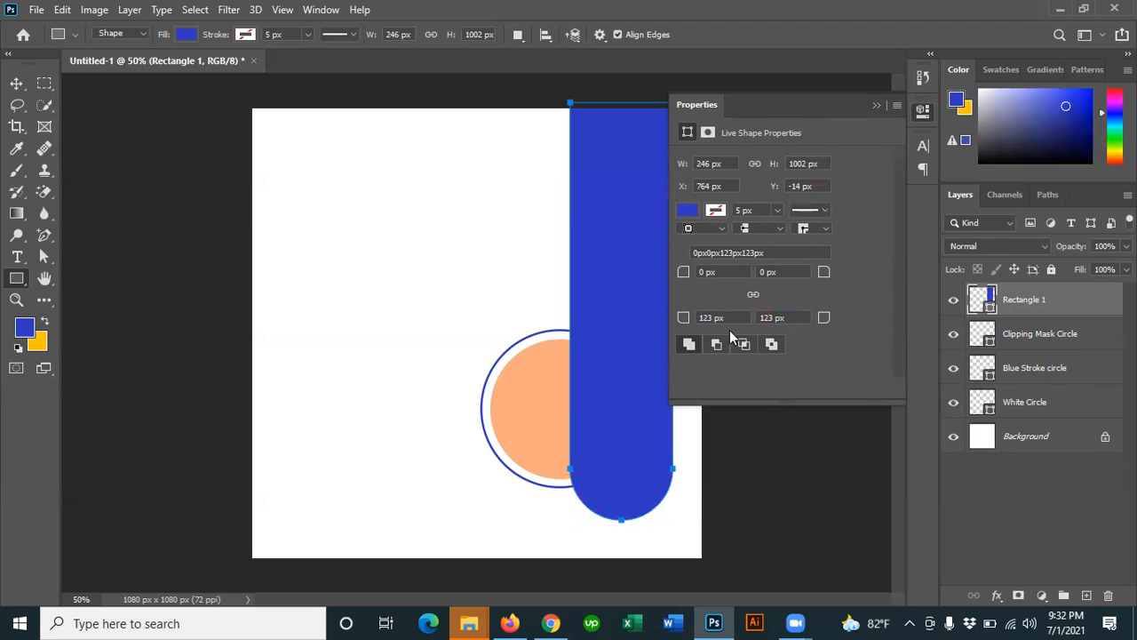
# Step: Move the Rectangle 1 layer down the stack so it lies directly below White Circle
pyautogui.click(17, 83)
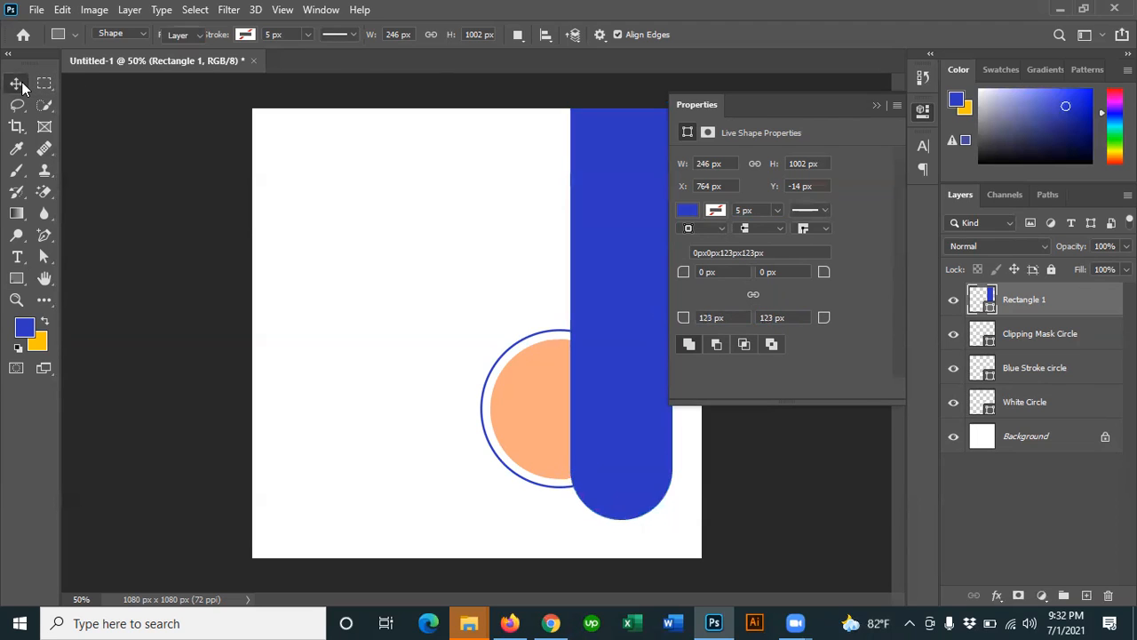
pyautogui.click(876, 106)
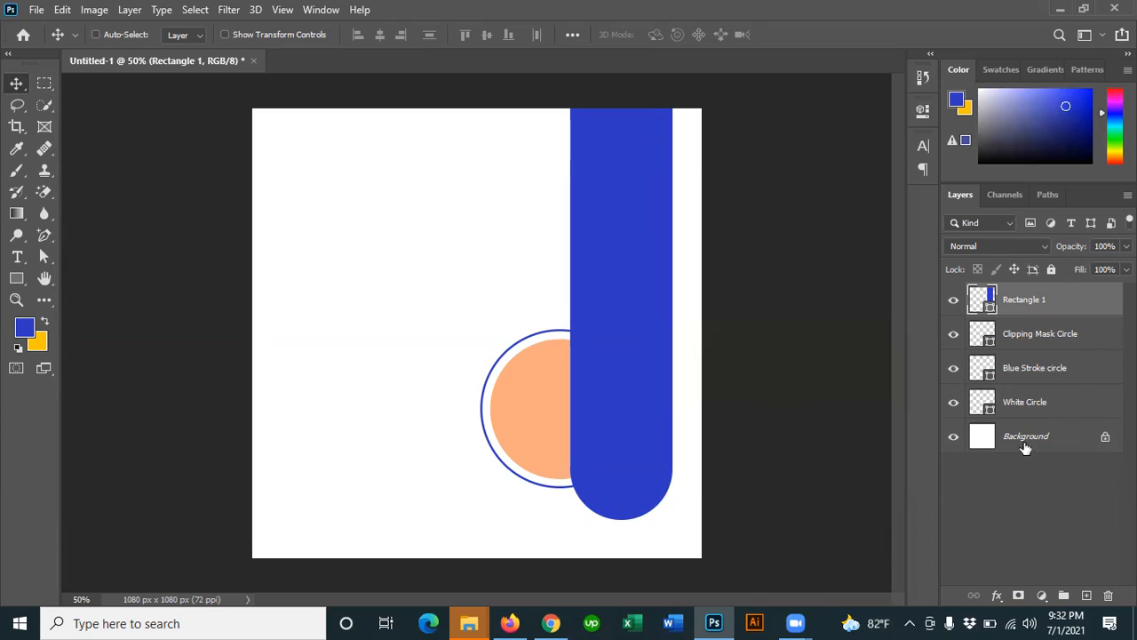
pyautogui.hotkey('ctrl', '[')
pyautogui.hotkey('ctrl', '[')
pyautogui.hotkey('ctrl', '[')
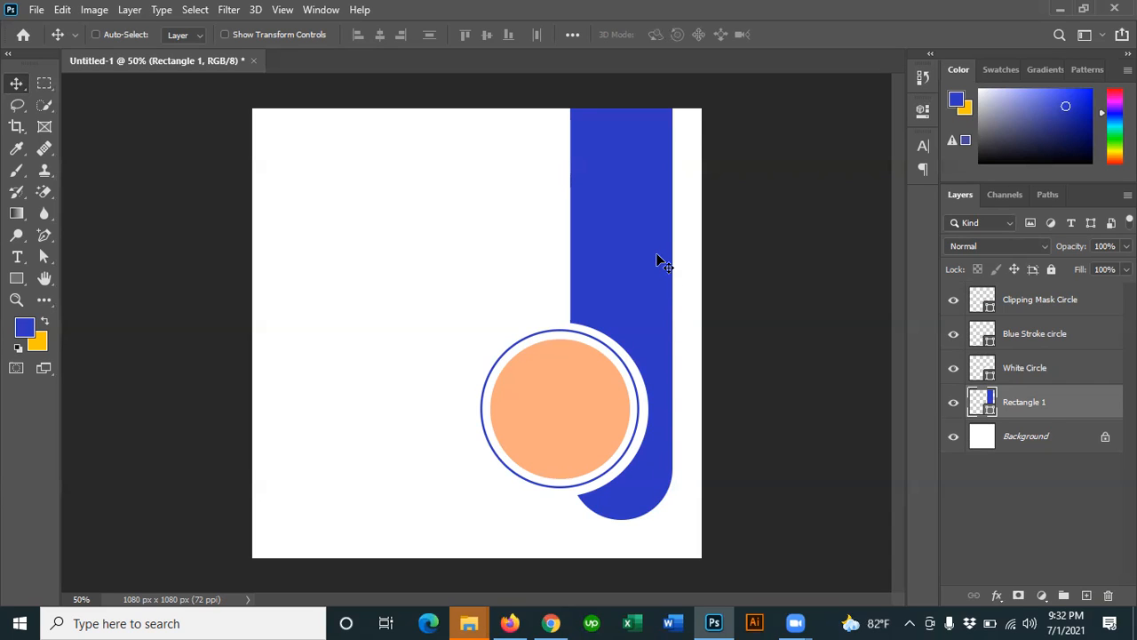
# Step: Nudge the tall blue rectangle slightly down on the canvas
pyautogui.hotkey('shift', 'Down')
pyautogui.hotkey('shift', 'Down')
pyautogui.hotkey('shift', 'Down')
pyautogui.hotkey('shift', 'Down')
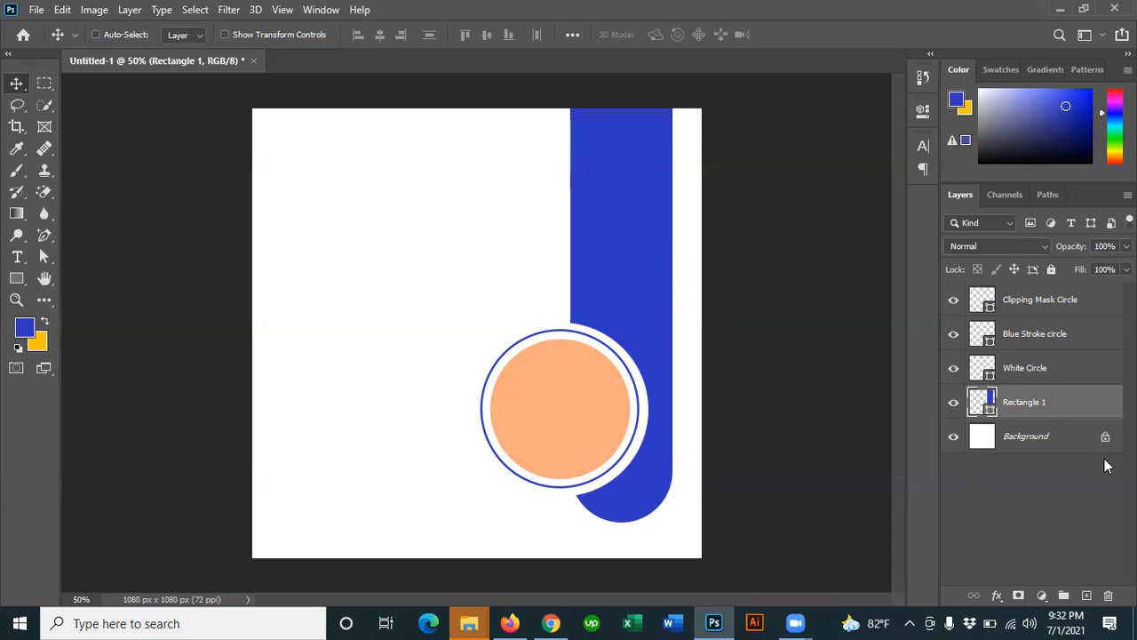
pyautogui.hotkey('shift', 'Up')
pyautogui.hotkey('shift', 'Up')
pyautogui.hotkey('shift', 'Up')
# Step: Select the White Circle, Blue Stroke circle and Clipping Mask Circle layers and nudge them up together along the blue bar
pyautogui.click(1093, 367)
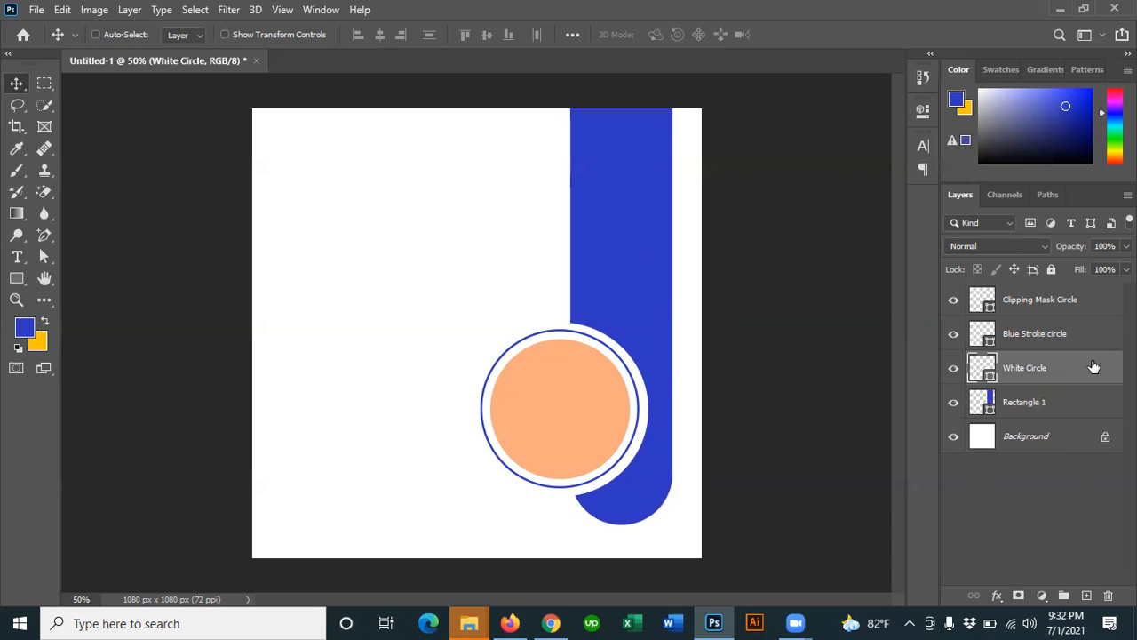
pyautogui.keyDown('shift'); pyautogui.click(1072, 340); pyautogui.keyUp('shift')
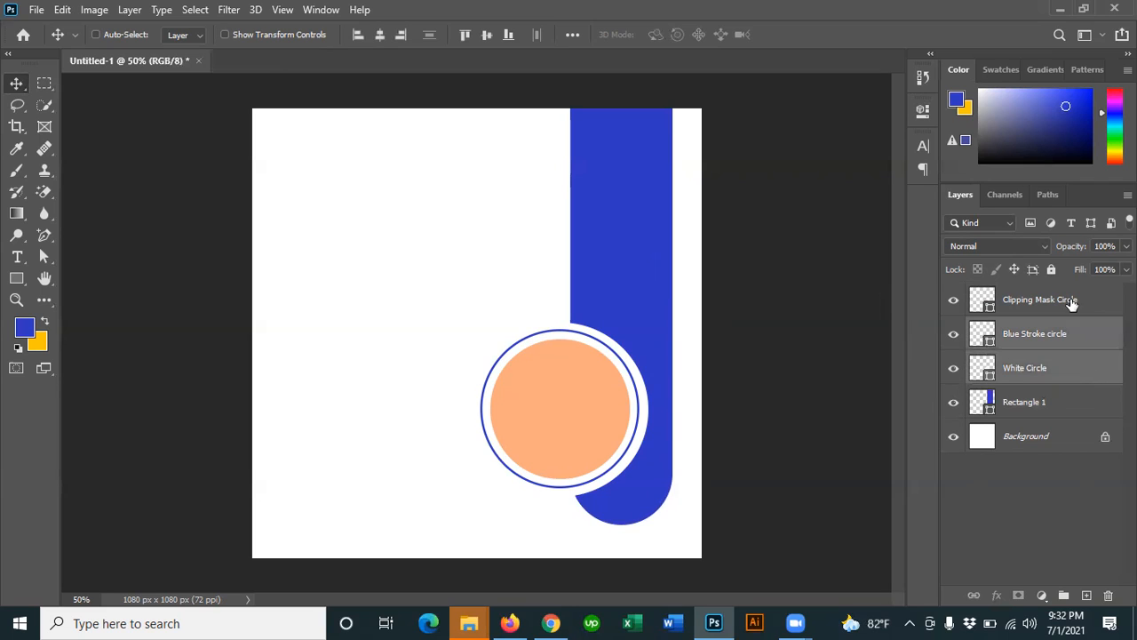
pyautogui.keyDown('shift'); pyautogui.click(1071, 303); pyautogui.keyUp('shift')
pyautogui.press('Up')
pyautogui.press('Up')
pyautogui.press('Up')
pyautogui.press('Up')
pyautogui.press('Up')
pyautogui.press('Up')
pyautogui.press('Up')
pyautogui.press('Up')
pyautogui.press('Up')
pyautogui.press('Up')
pyautogui.press('Up')
pyautogui.press('Up')
pyautogui.press('Up')
pyautogui.press('Up')
pyautogui.press('Up')
pyautogui.press('Up')
pyautogui.press('Up')
pyautogui.press('Up')
pyautogui.press('Up')
pyautogui.press('Up')
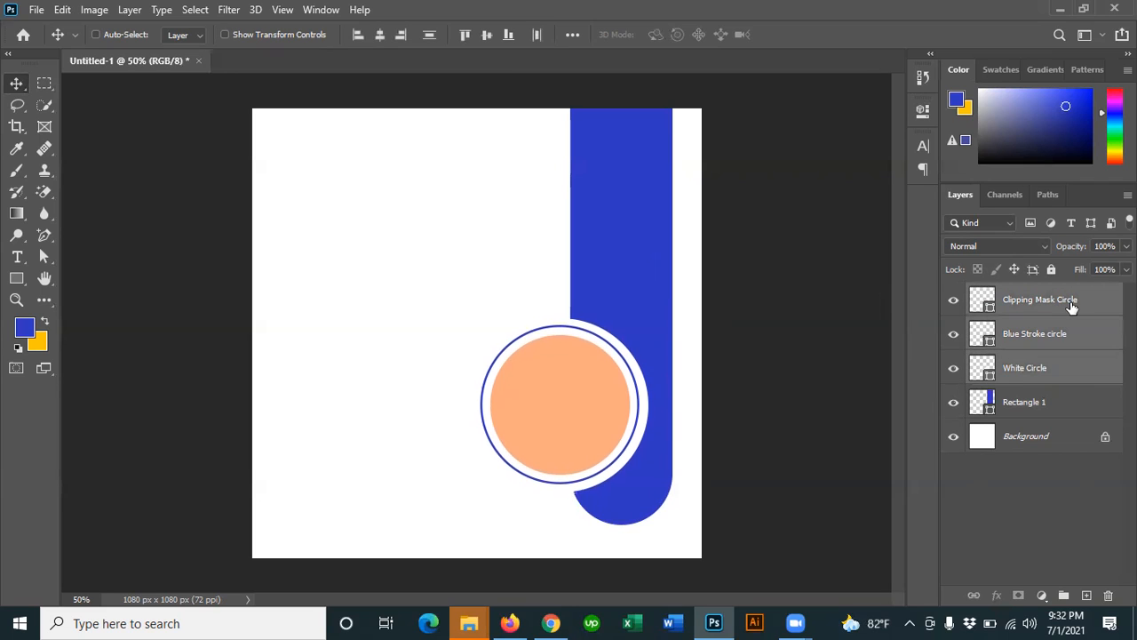
pyautogui.press('Up')
pyautogui.press('Up')
pyautogui.press('Up')
pyautogui.press('Up')
pyautogui.press('Up')
pyautogui.press('Up')
pyautogui.press('Up')
pyautogui.press('Up')
pyautogui.press('Up')
pyautogui.press('Up')
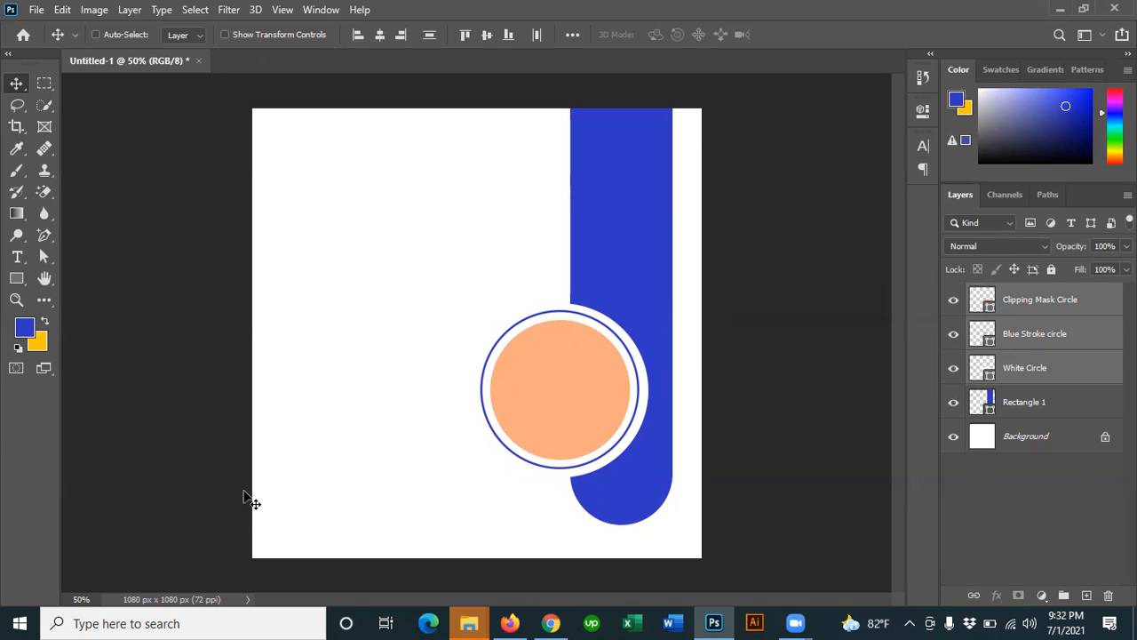
# Step: Draw a rectangle about 470 x 198 px overlapping the canvas's lower-left corner and fill it with the same blue
pyautogui.click(16, 278)
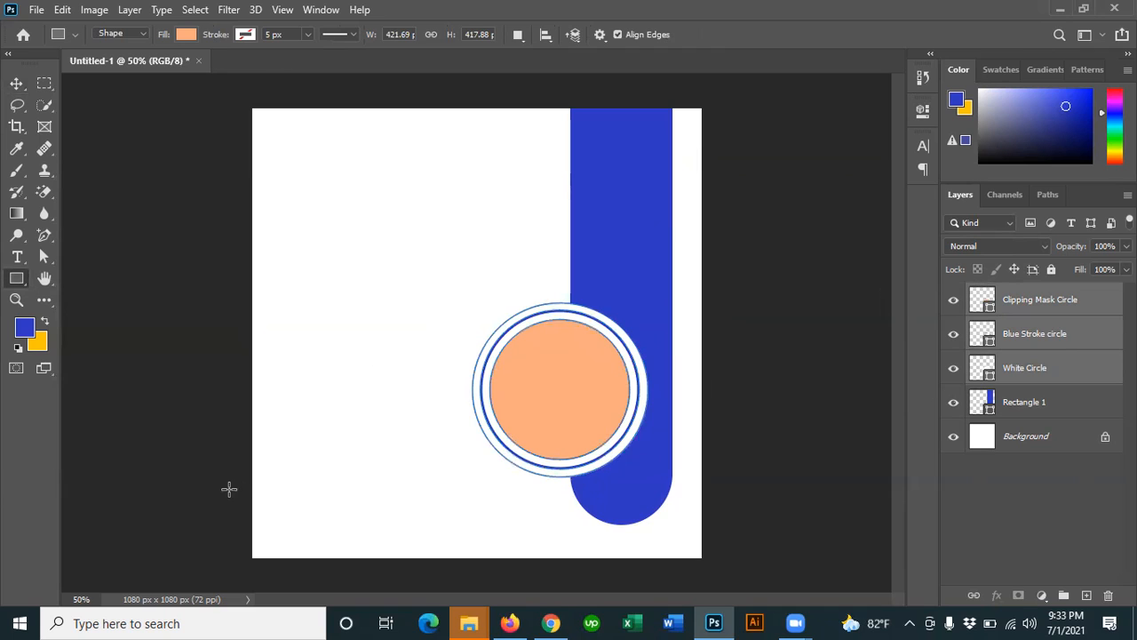
pyautogui.moveTo(229, 481); pyautogui.dragTo(425, 563)
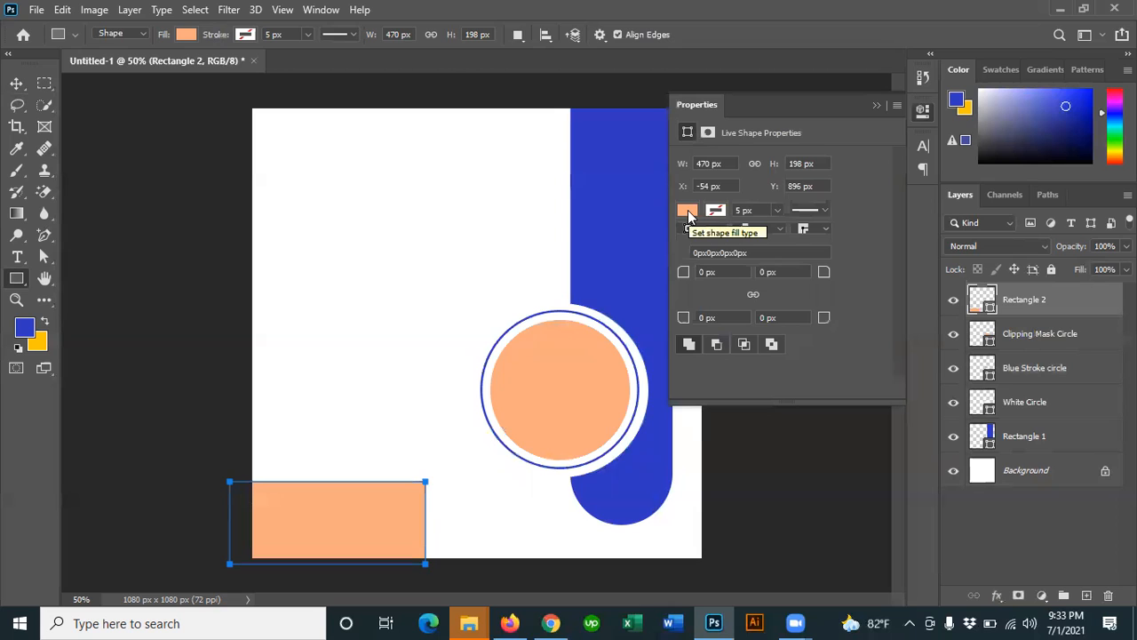
pyautogui.click(689, 212)
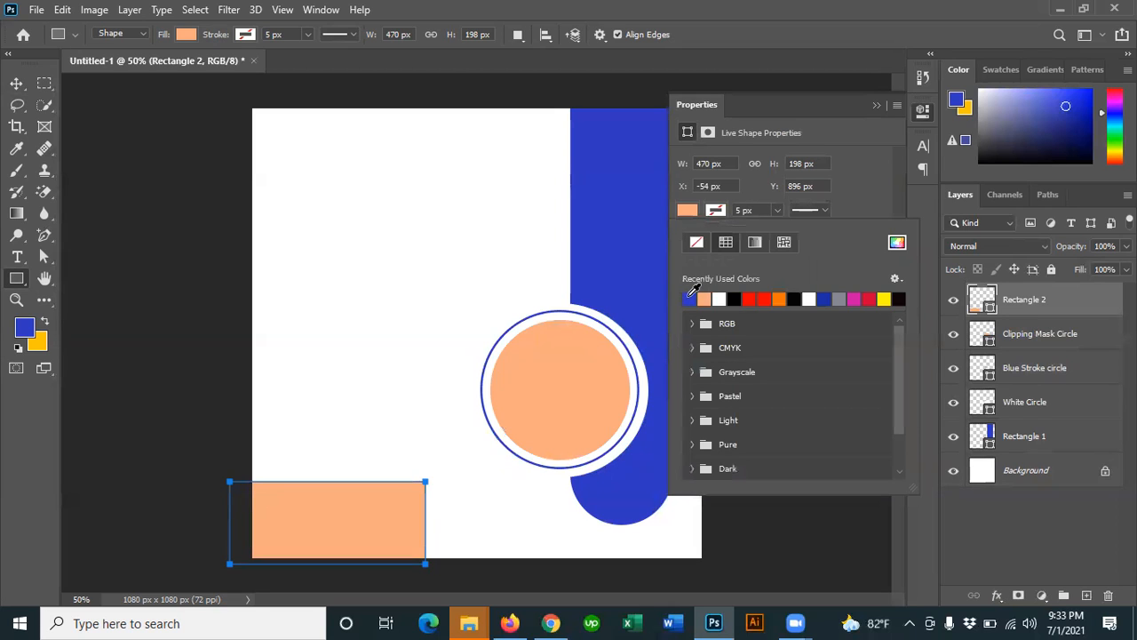
pyautogui.click(690, 299)
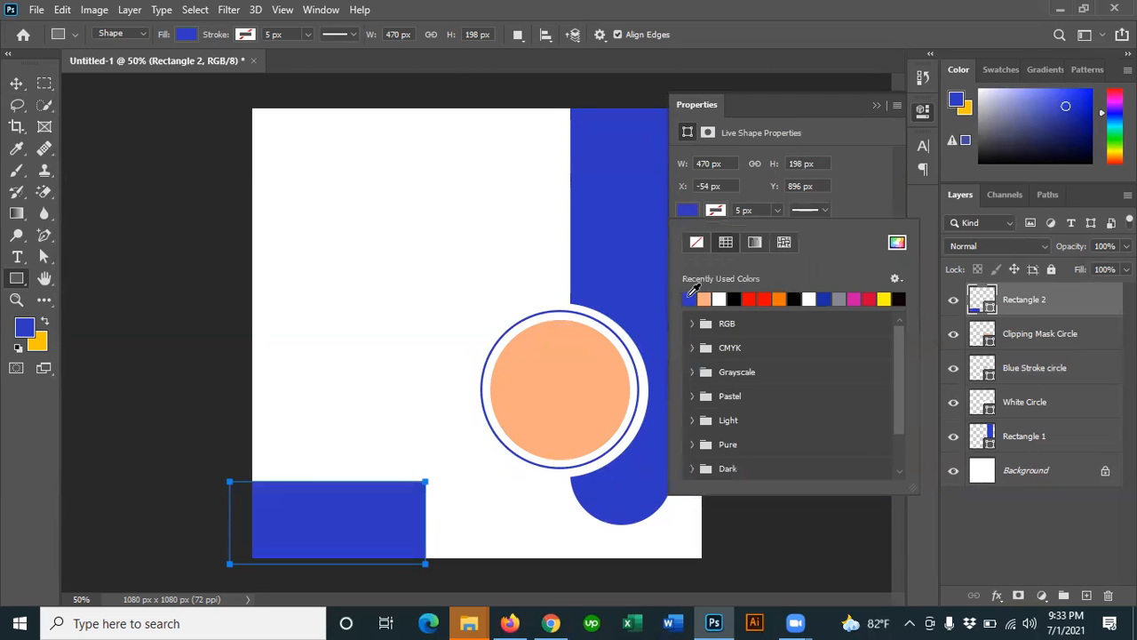
pyautogui.click(769, 198)
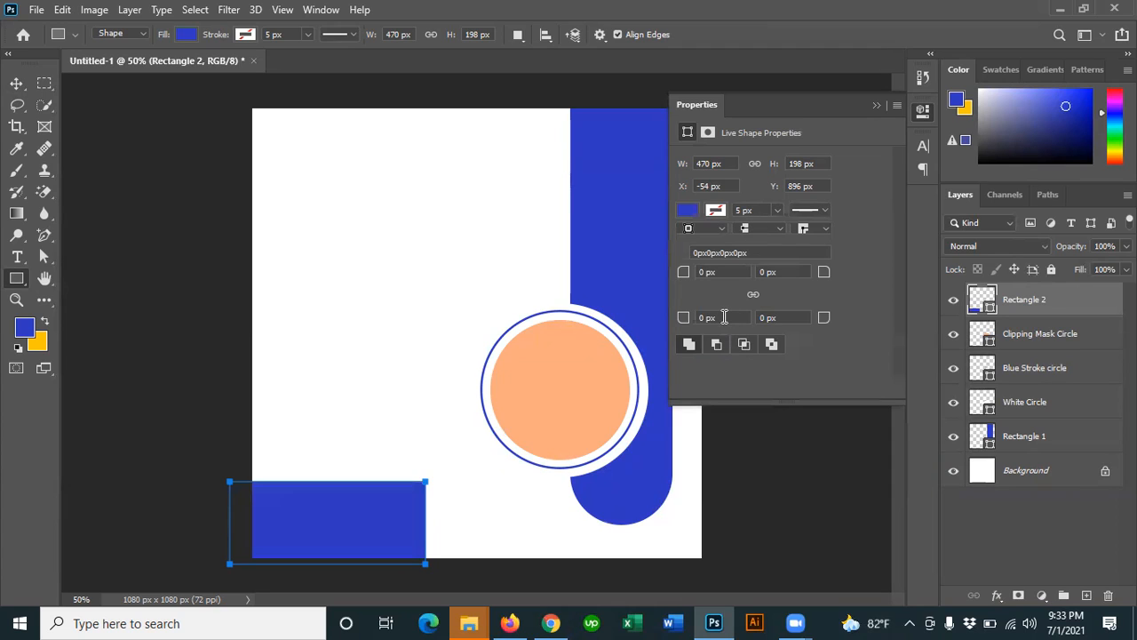
# Step: Round only the upper-right corner of the lower-left blue rectangle with a 150 px radius
pyautogui.click(785, 272)
pyautogui.moveTo(779, 272); pyautogui.dragTo(713, 281)
pyautogui.write('150')
pyautogui.press('Return')
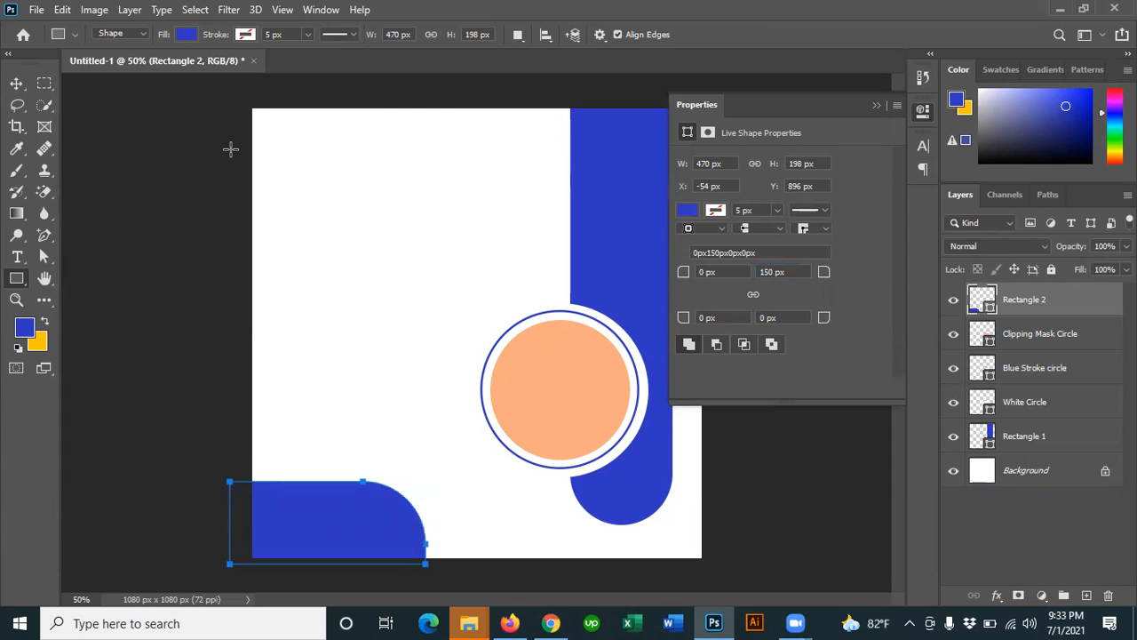
pyautogui.click(19, 85)
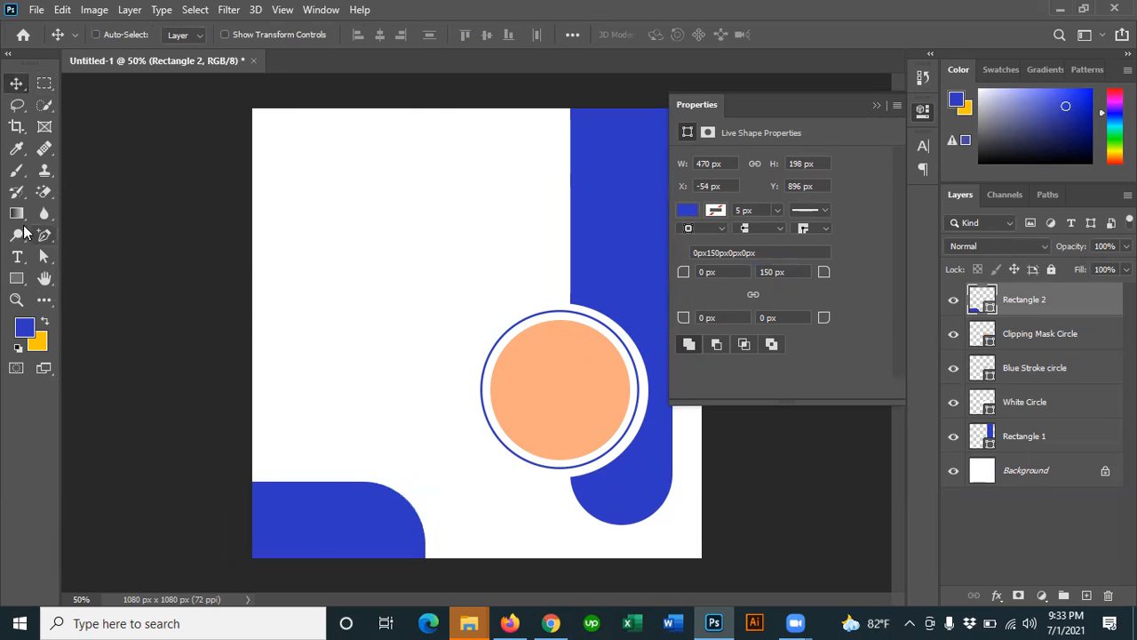
# Step: Draw a wide rectangle about 582 x 112 px across the lower-left blue shape, extending past the canvas's left edge
pyautogui.click(16, 279)
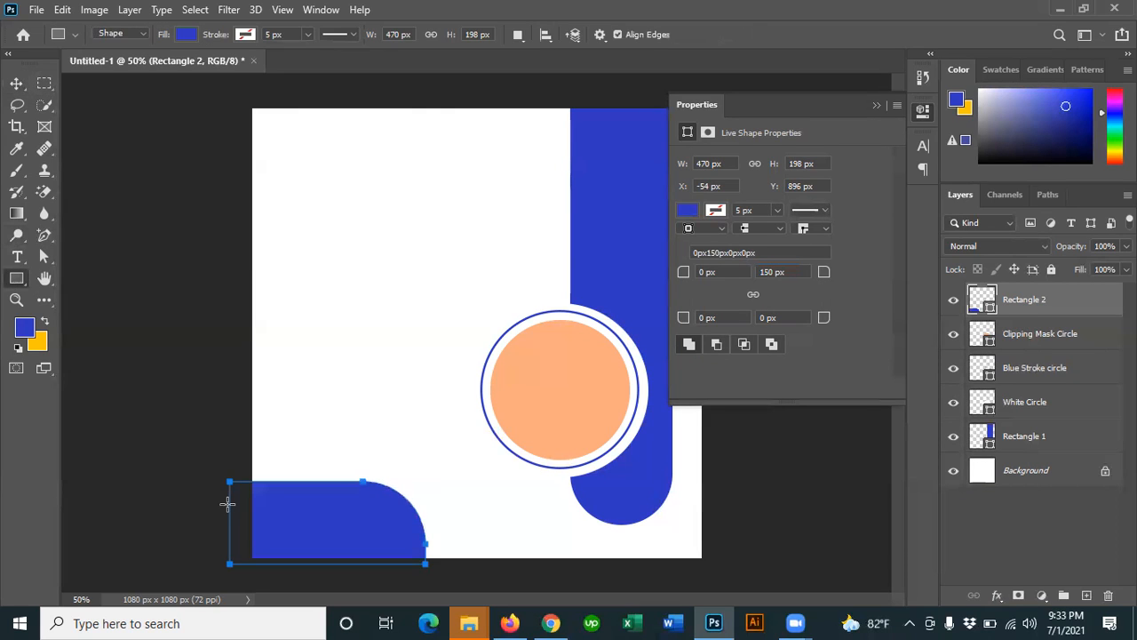
pyautogui.moveTo(217, 500); pyautogui.dragTo(263, 502)
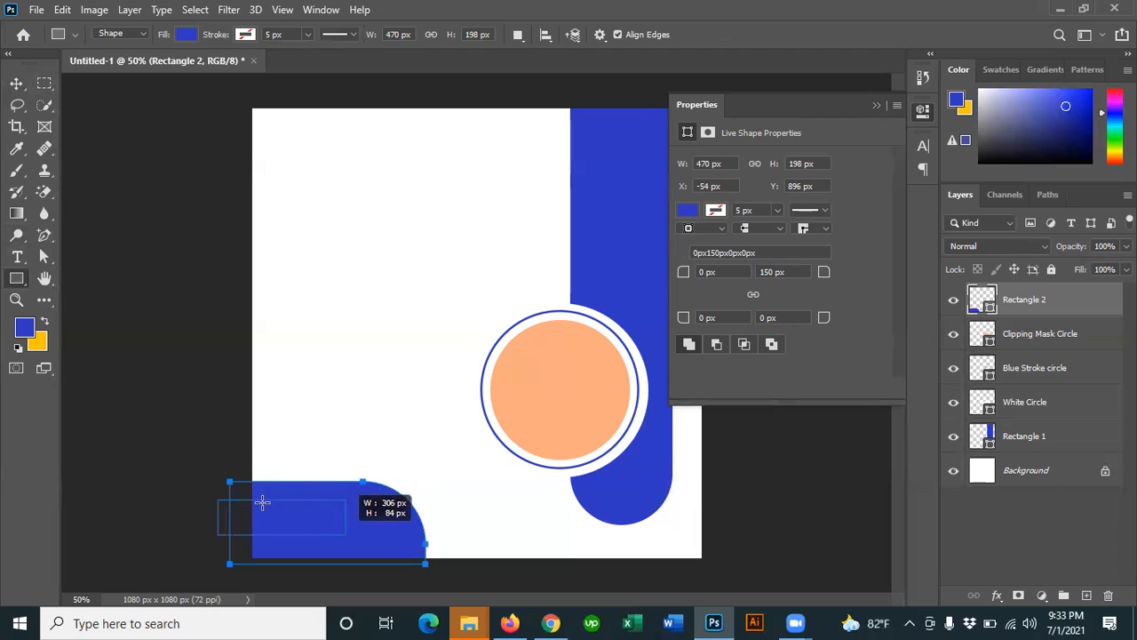
pyautogui.moveTo(345, 535); pyautogui.dragTo(461, 546)
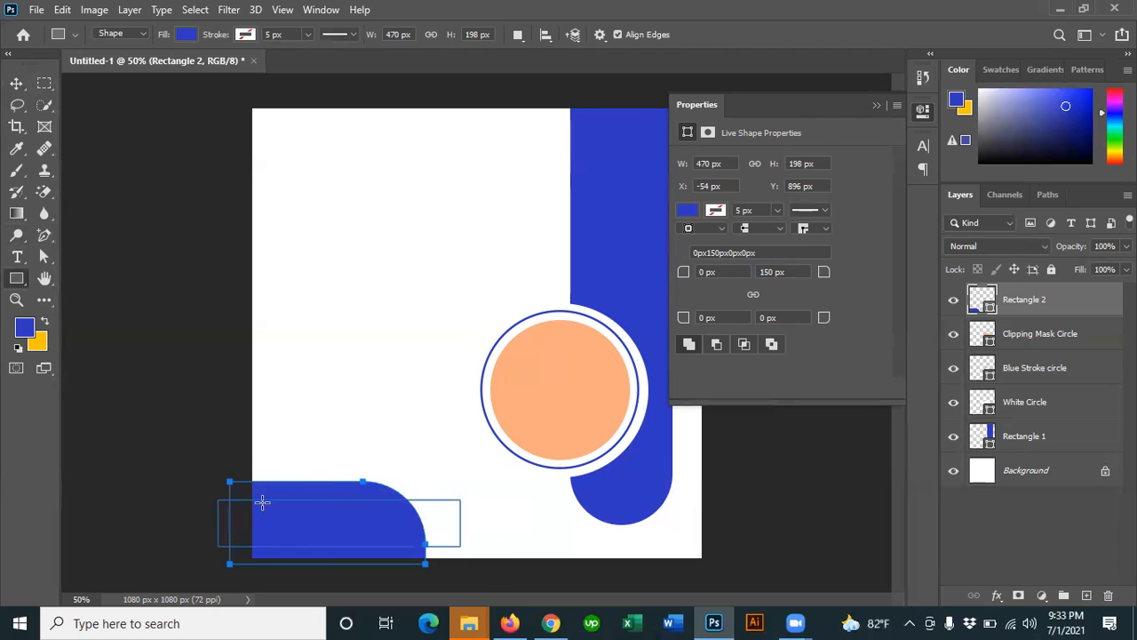
pyautogui.click(692, 210)
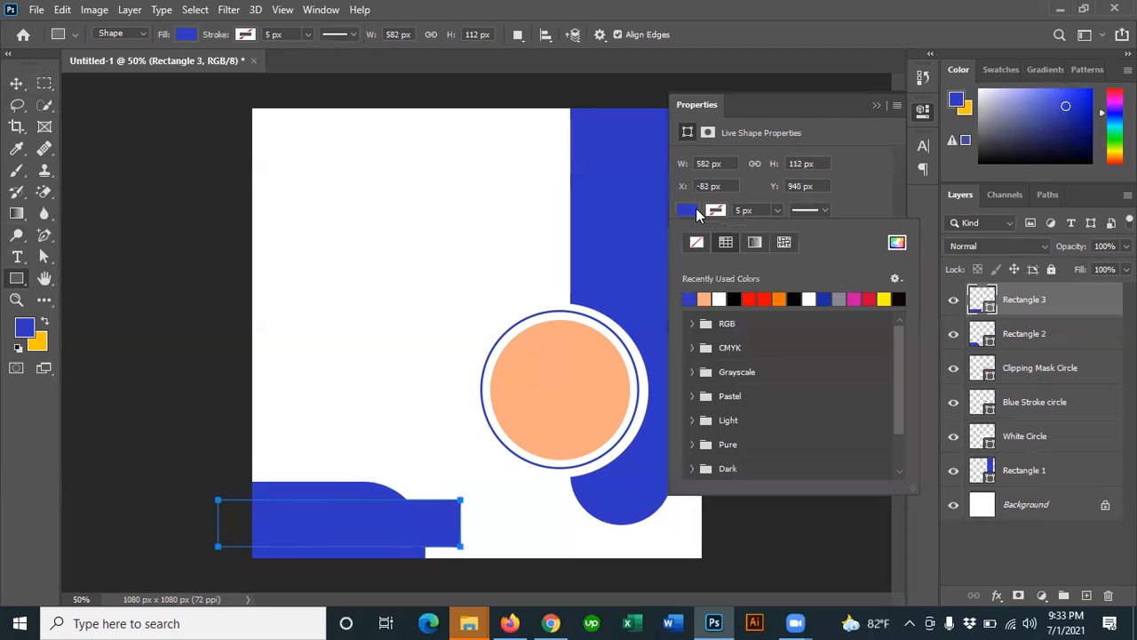
pyautogui.click(693, 212)
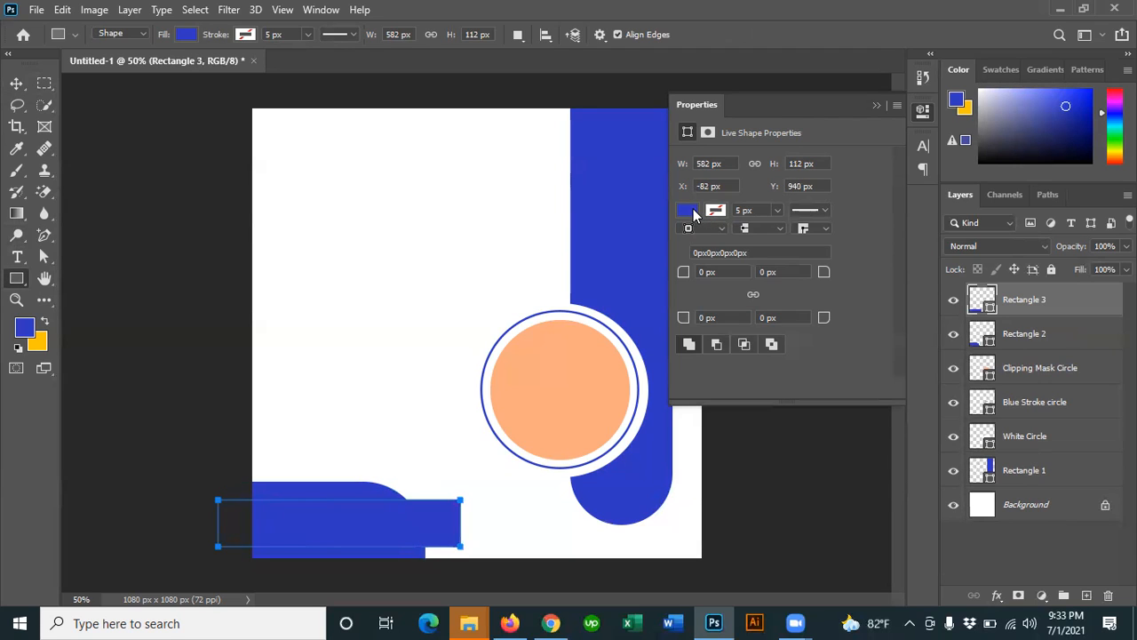
# Step: Change the wide lower-left rectangle's fill to bright blue 2b6cf0
pyautogui.click(694, 212)
pyautogui.click(897, 243)
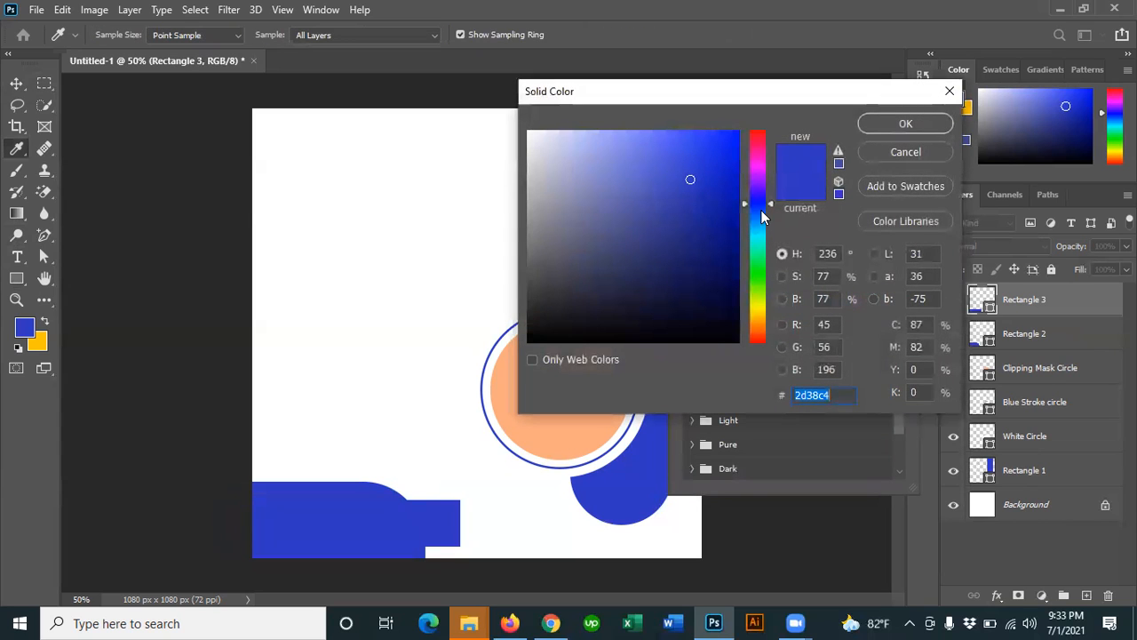
pyautogui.moveTo(760, 207); pyautogui.dragTo(760, 211)
pyautogui.moveTo(703, 170); pyautogui.dragTo(700, 143)
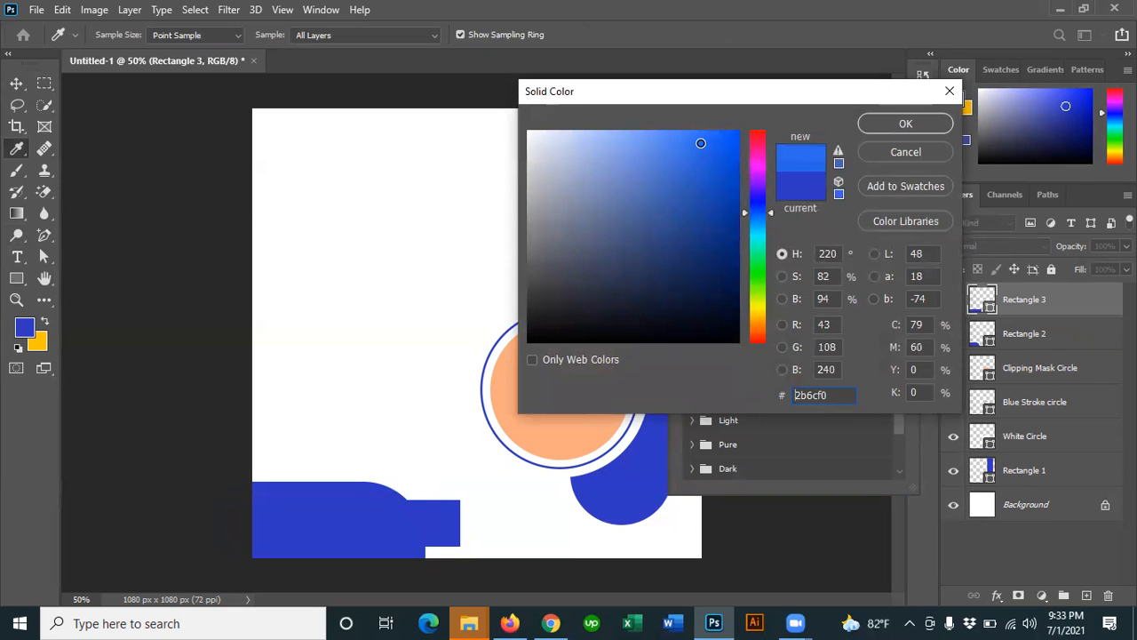
pyautogui.click(905, 124)
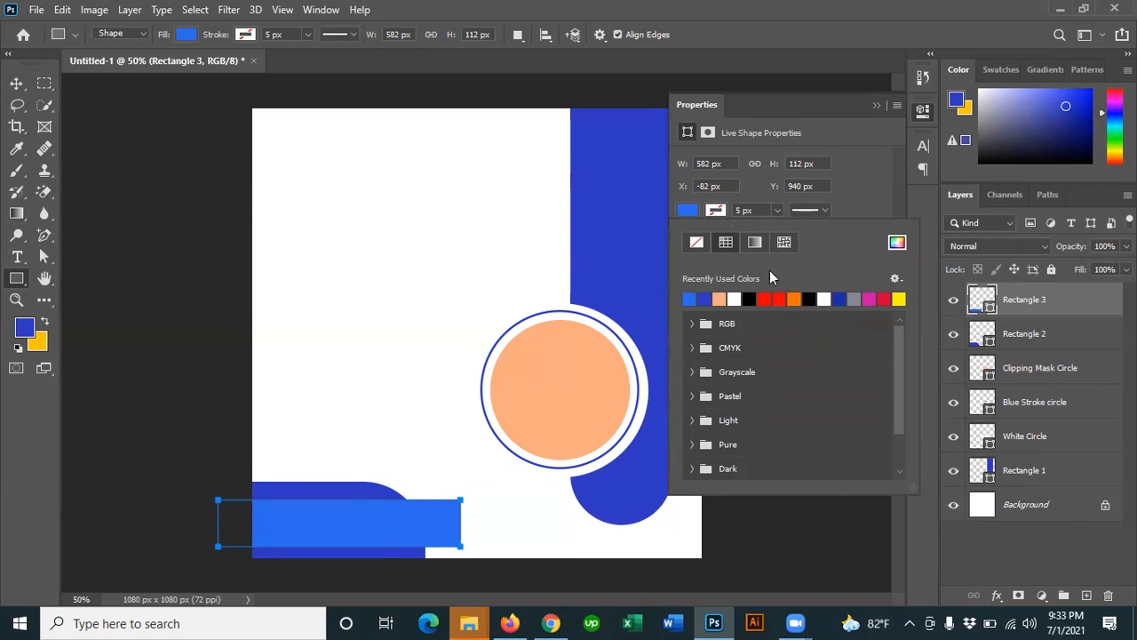
# Step: Change the wide lower-left rectangle's fill to violet-blue 5555f8
pyautogui.click(898, 242)
pyautogui.click(762, 208)
pyautogui.moveTo(763, 208); pyautogui.dragTo(762, 201)
pyautogui.click(661, 139)
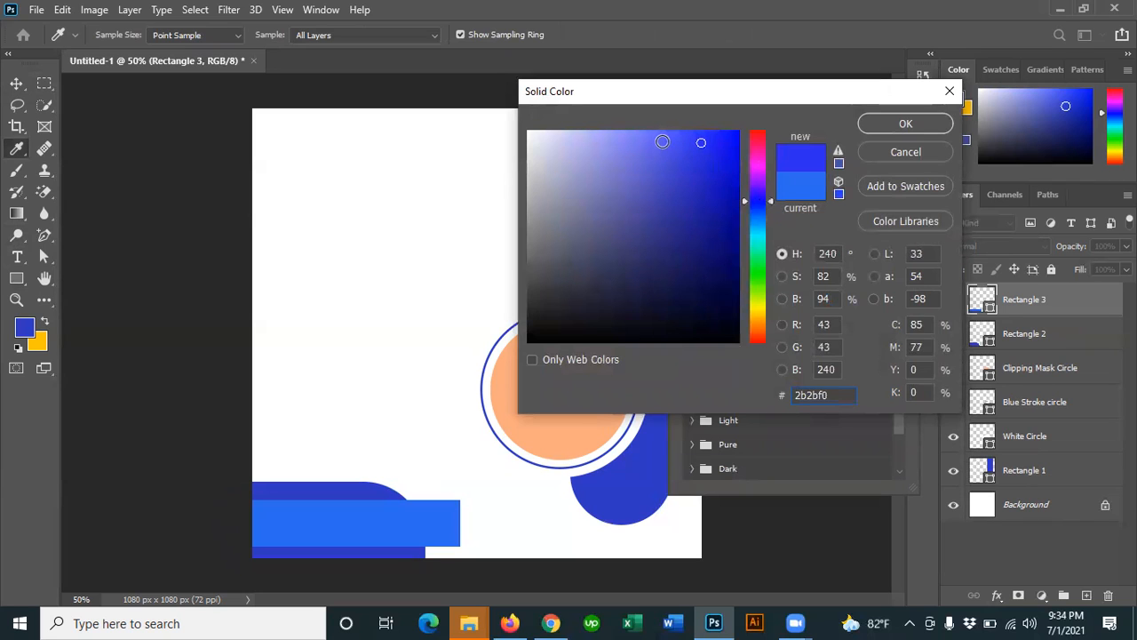
pyautogui.moveTo(661, 140); pyautogui.dragTo(661, 136)
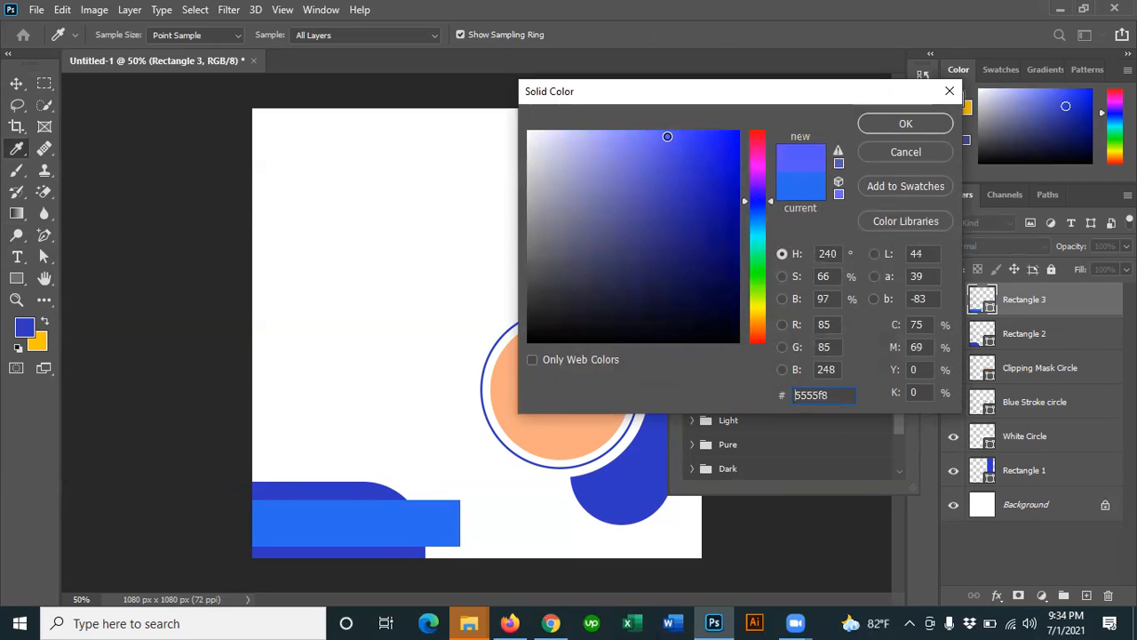
pyautogui.click(905, 124)
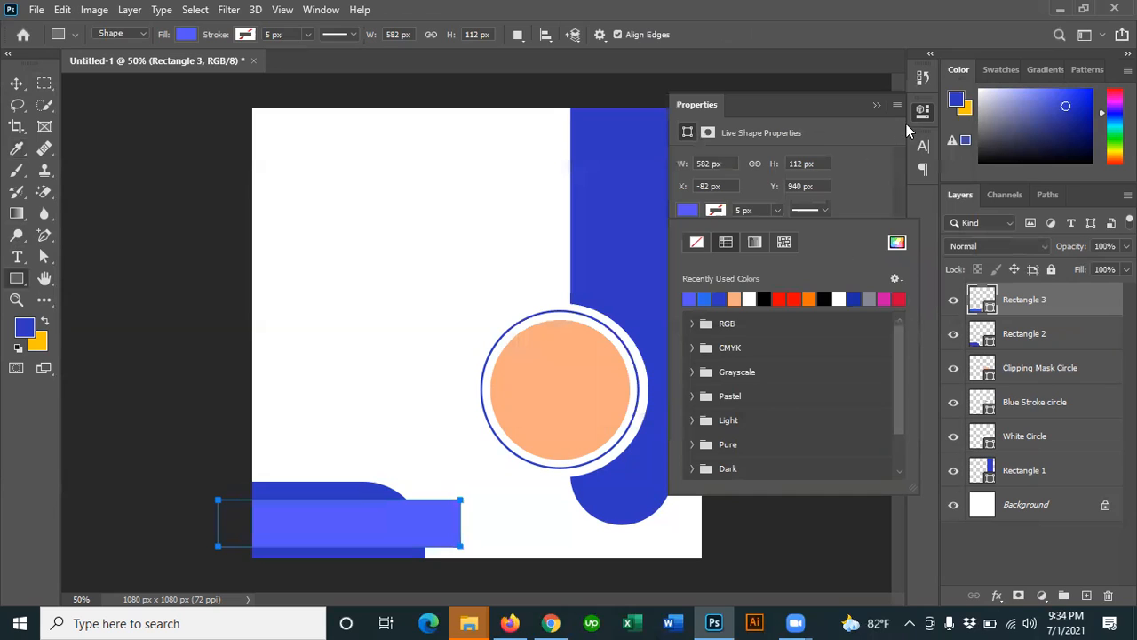
pyautogui.click(766, 210)
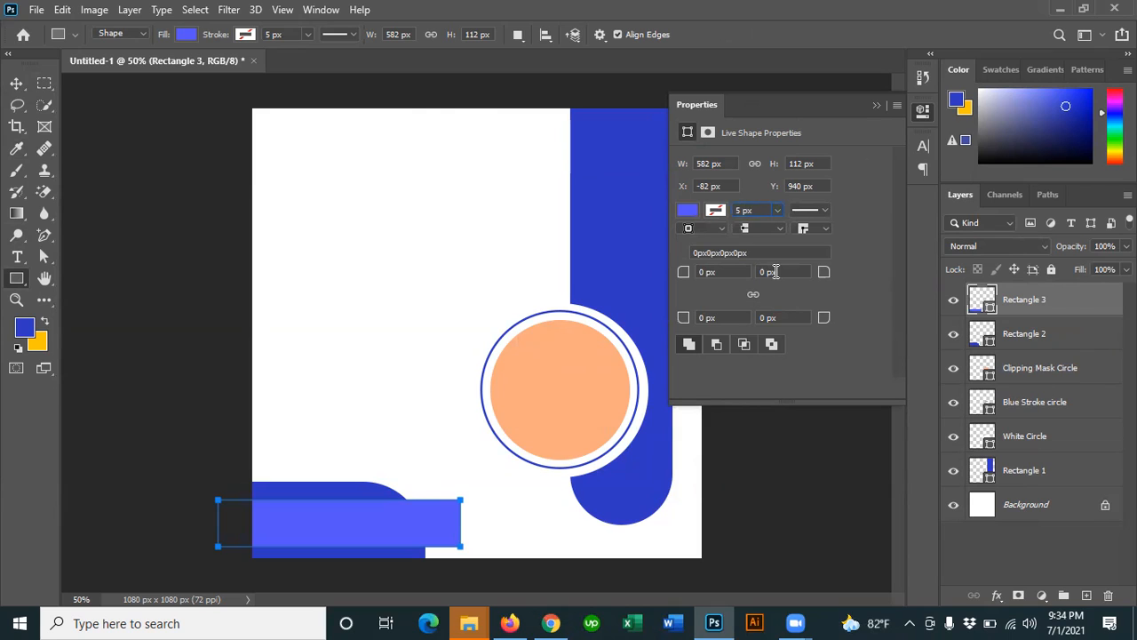
# Step: Round only the upper-right corner of the wide lower-left rectangle with an 80 px radius
pyautogui.moveTo(784, 271); pyautogui.dragTo(755, 271)
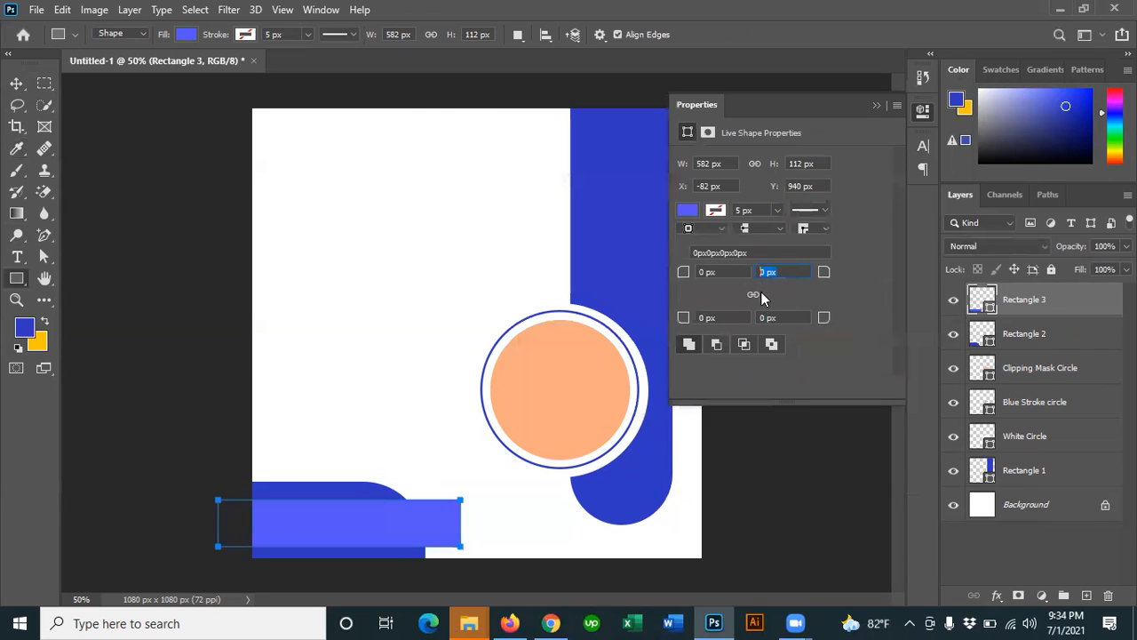
pyautogui.write('70')
pyautogui.press('Return')
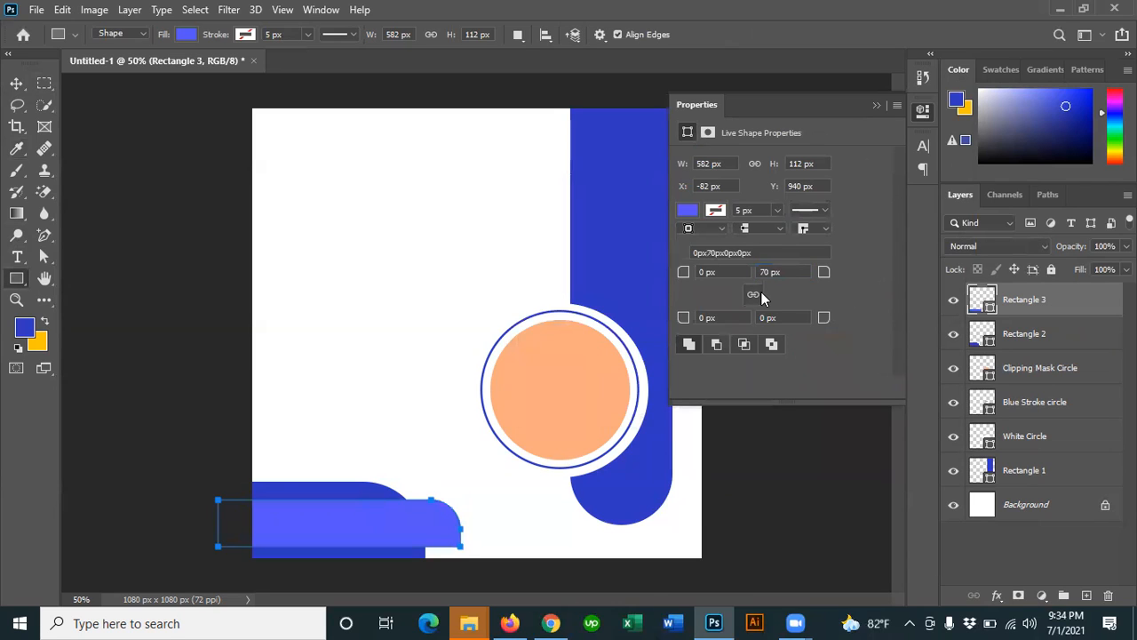
pyautogui.doubleClick(768, 272)
pyautogui.write('80')
pyautogui.press('Return')
# Step: Lighten the wide lower-left rectangle's fill to a paler violet-blue
pyautogui.click(688, 211)
pyautogui.click(897, 242)
pyautogui.moveTo(676, 152)
pyautogui.mouseDown()
pyautogui.moveTo(641, 143)
pyautogui.moveTo(647, 132)
pyautogui.mouseUp()
pyautogui.click(905, 124)
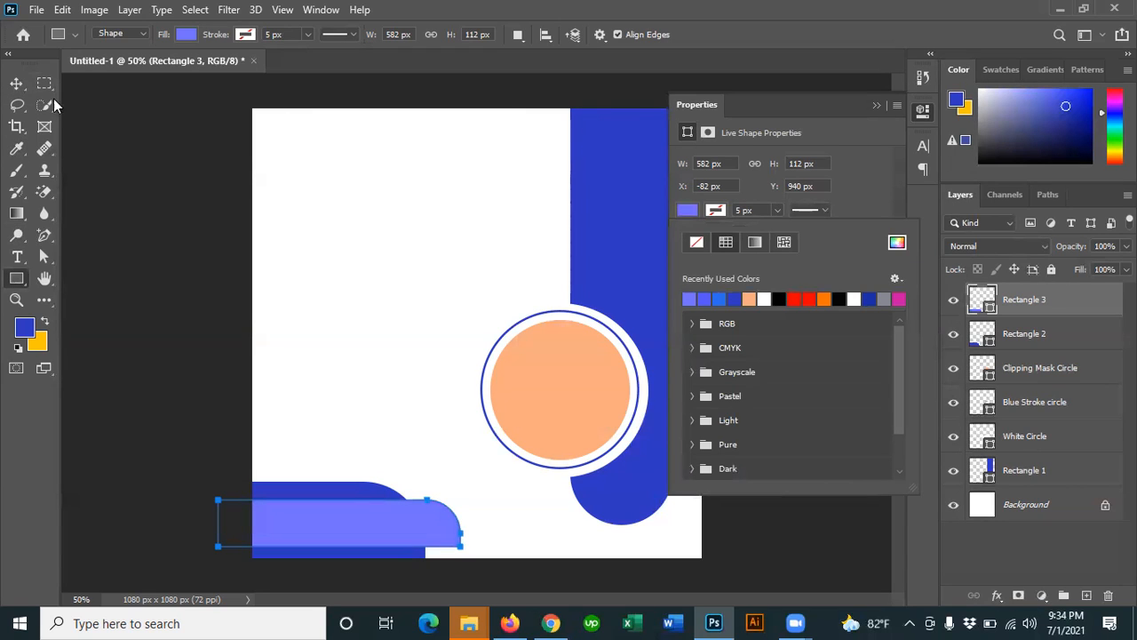
pyautogui.click(18, 85)
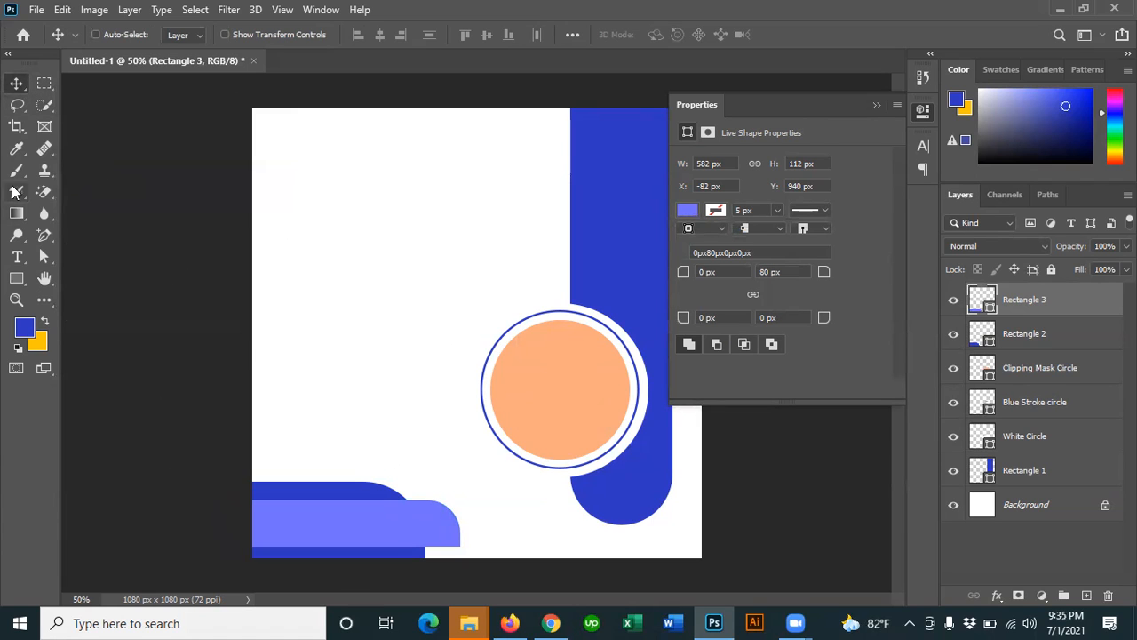
# Step: Start placing an embedded image and browse to the TeleTrends > Downloads > Images folder
pyautogui.click(37, 11)
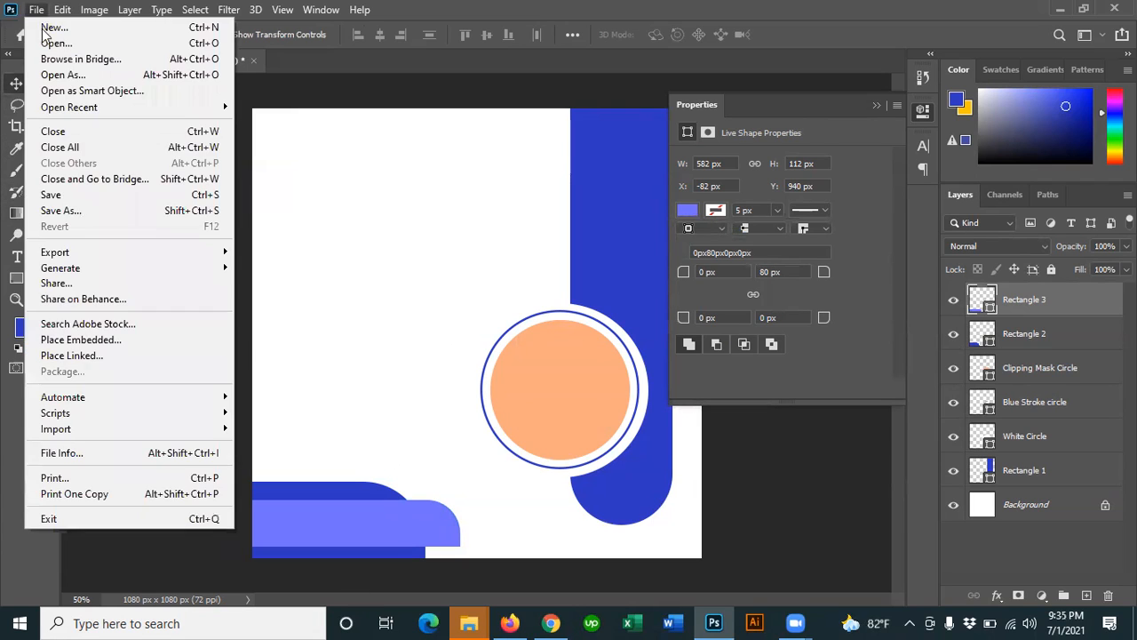
pyautogui.click(78, 340)
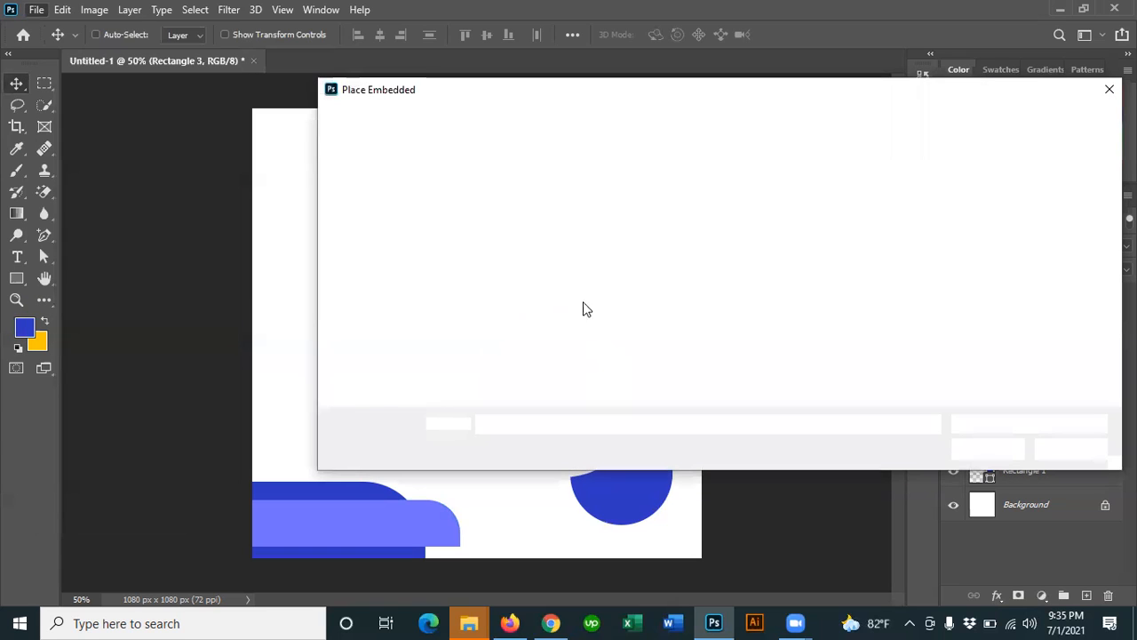
pyautogui.click(396, 120)
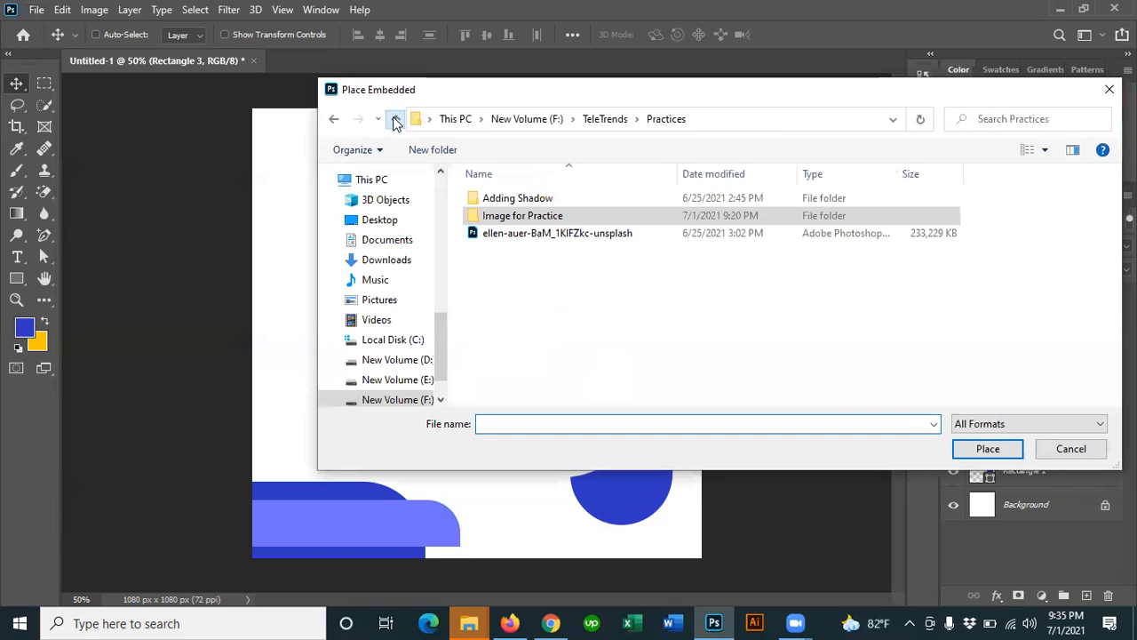
pyautogui.click(396, 120)
pyautogui.doubleClick(523, 218)
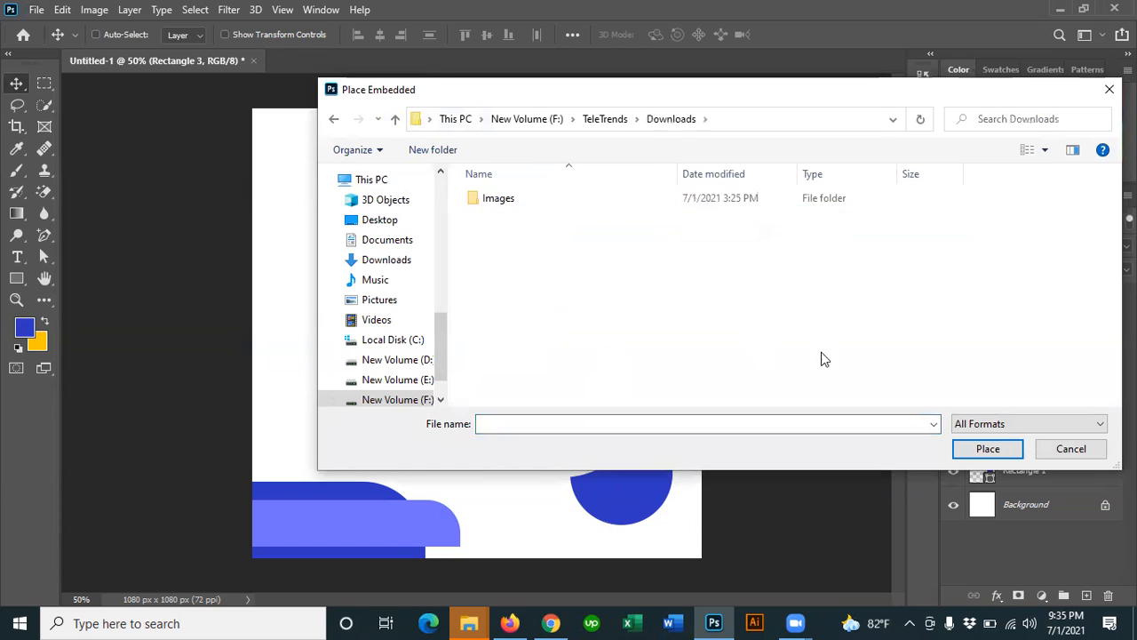
pyautogui.doubleClick(514, 202)
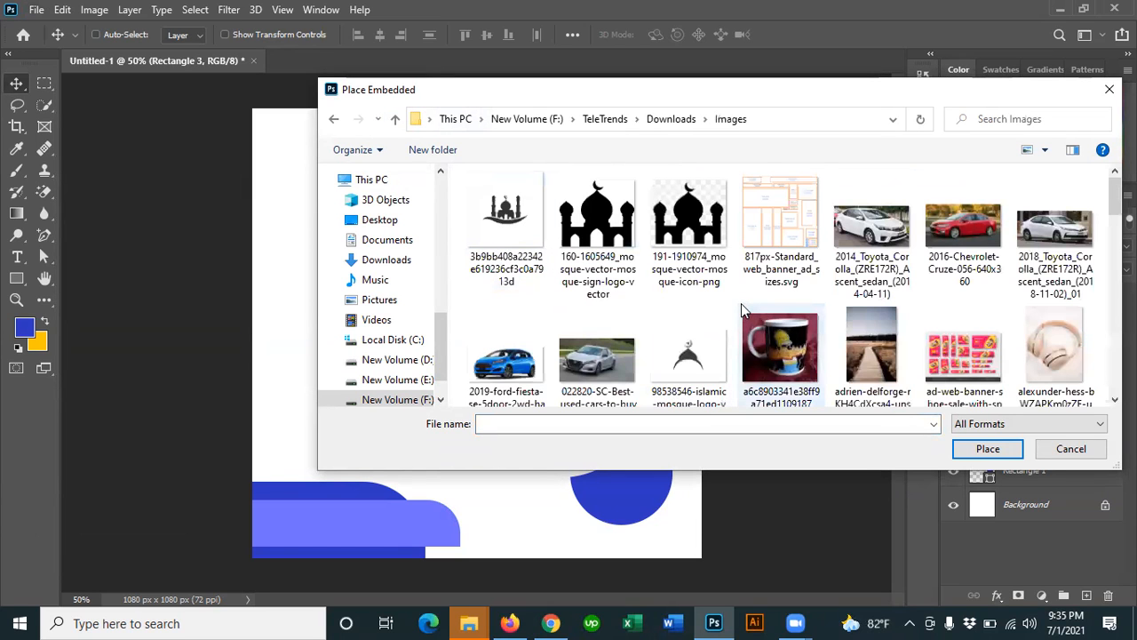
# Step: Find the photo of the man in a checked jacket standing on stairs and place it in the document
pyautogui.scroll(-1, 742, 311)
pyautogui.scroll(-3, 744, 309)
pyautogui.scroll(-2, 744, 309)
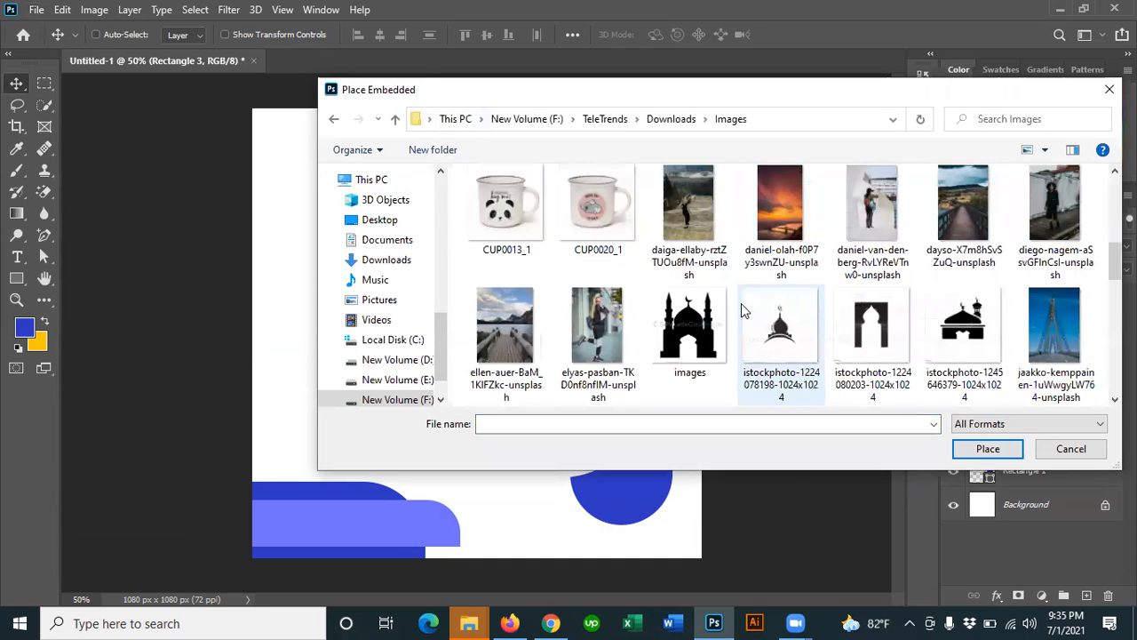
pyautogui.scroll(-1, 745, 309)
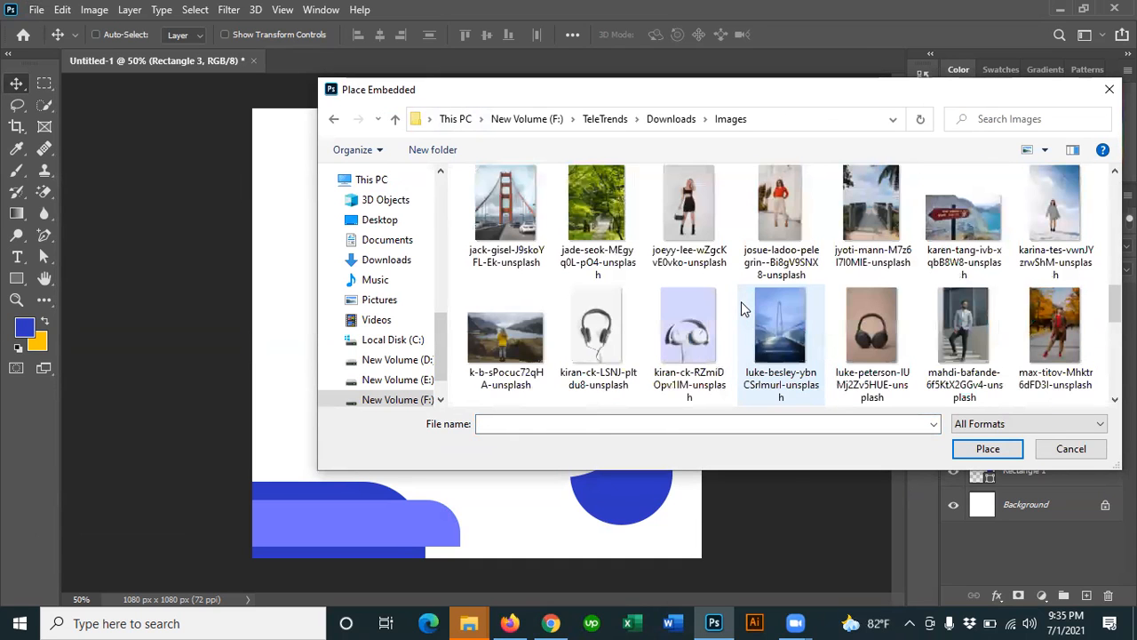
pyautogui.scroll(-1, 743, 308)
pyautogui.scroll(-1, 743, 307)
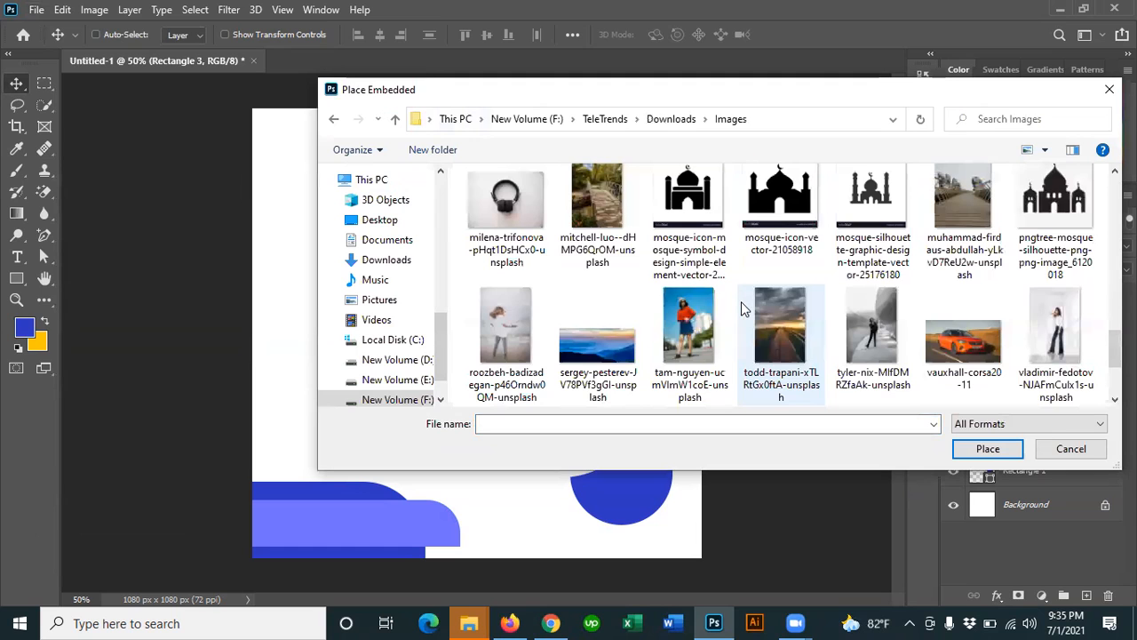
pyautogui.scroll(-1, 743, 307)
pyautogui.scroll(2, 743, 307)
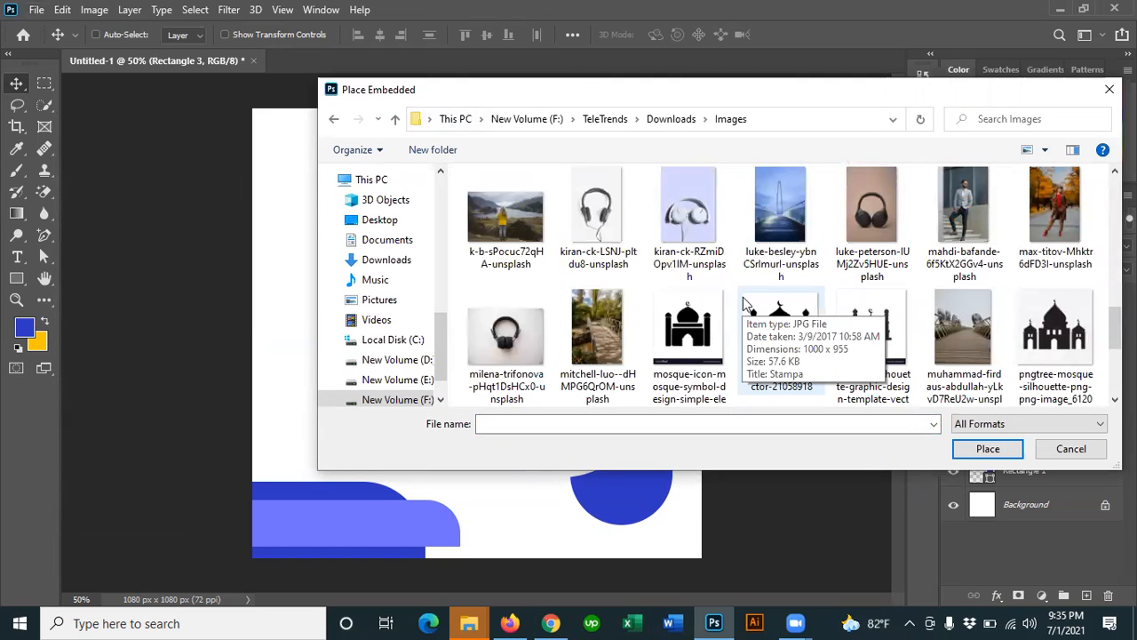
pyautogui.scroll(1, 743, 305)
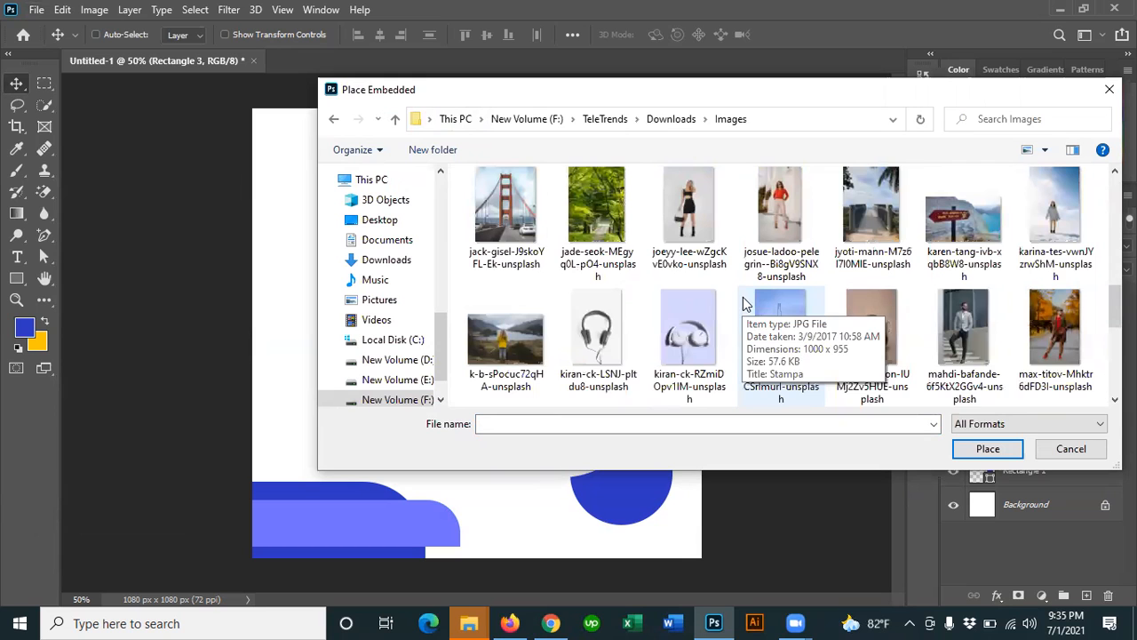
pyautogui.doubleClick(981, 325)
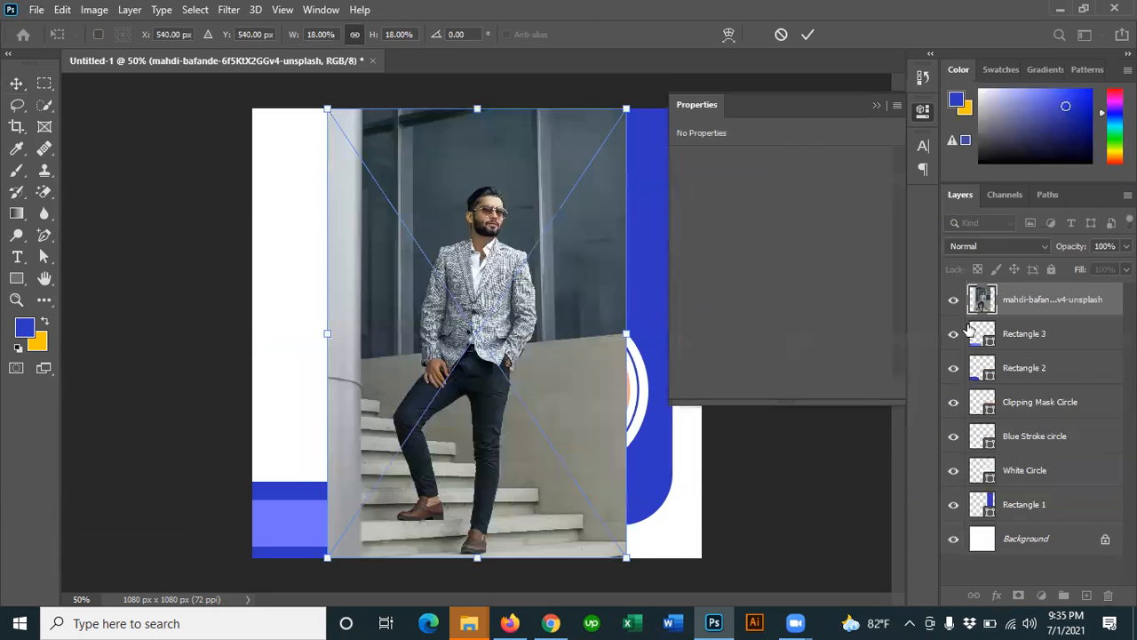
# Step: Move the placed photo down and flush with the canvas's right edge, at about X 720 px, Y 676 px, and commit the placement
pyautogui.moveTo(538, 332); pyautogui.dragTo(531, 390)
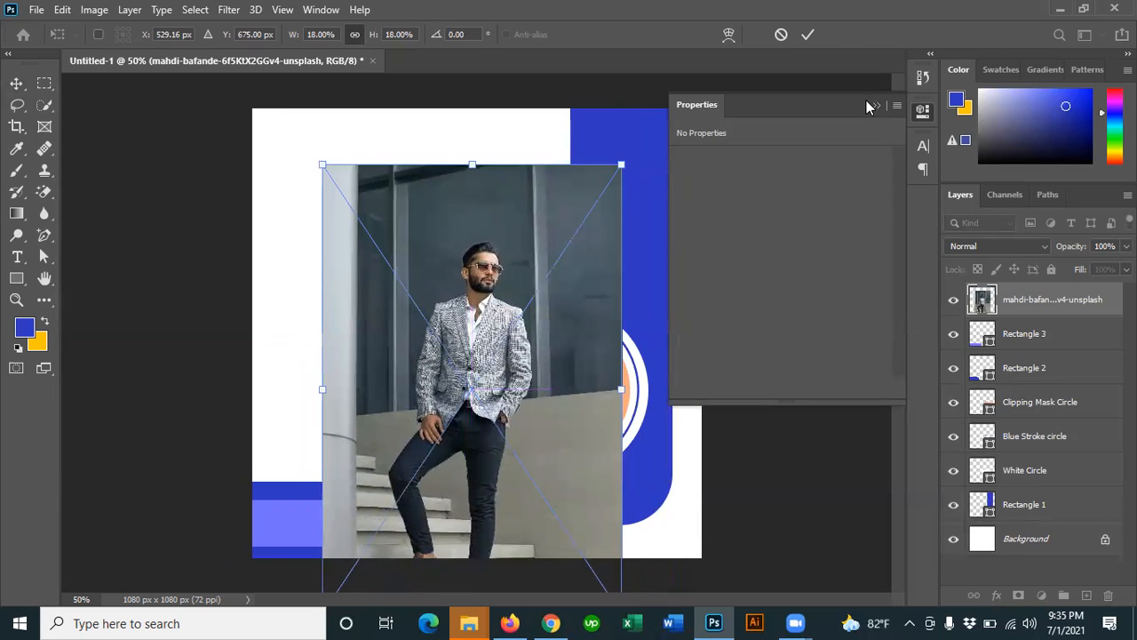
pyautogui.click(872, 106)
pyautogui.moveTo(546, 312); pyautogui.dragTo(617, 309)
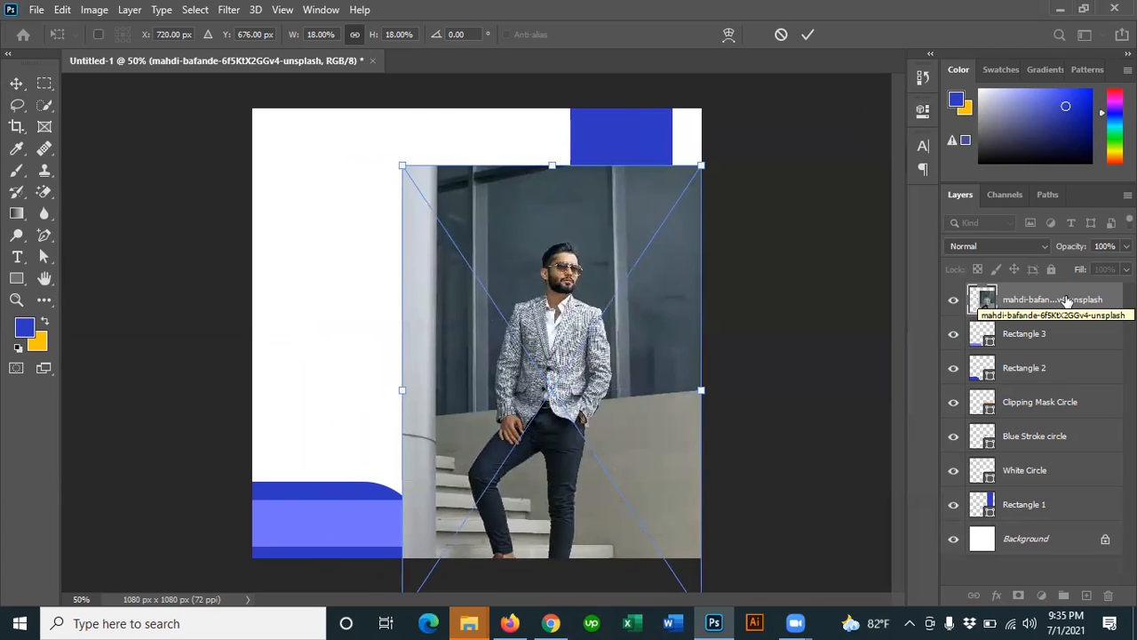
pyautogui.press('Return')
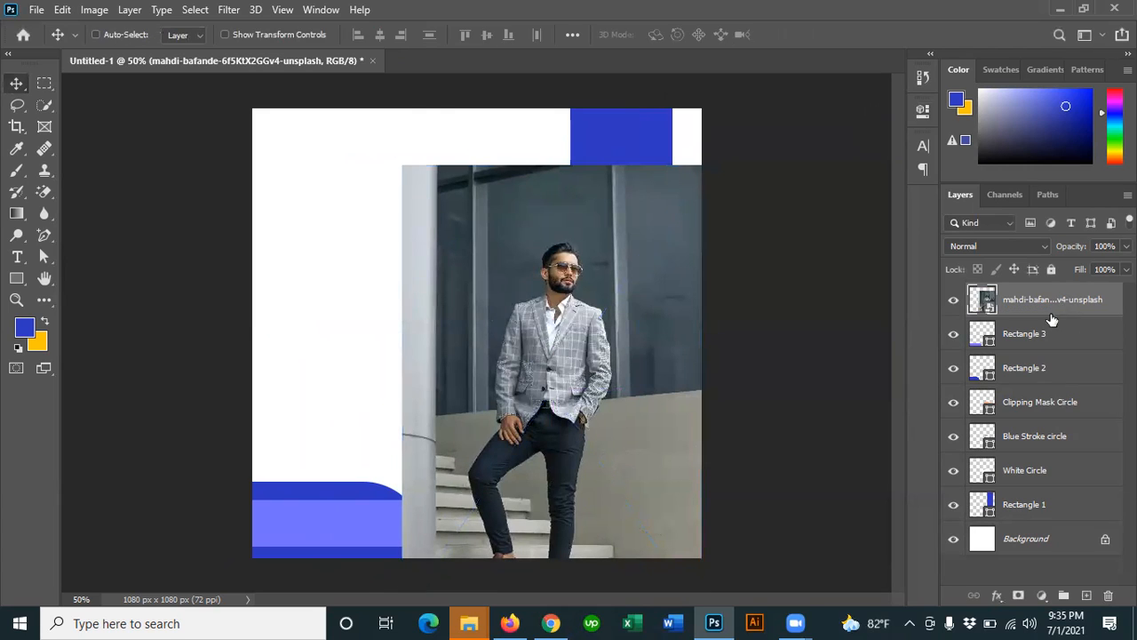
# Step: Move the photo layer directly above the Clipping Mask Circle layer and lower its opacity to 64%
pyautogui.hotkey('ctrl', '[')
pyautogui.hotkey('ctrl', '[')
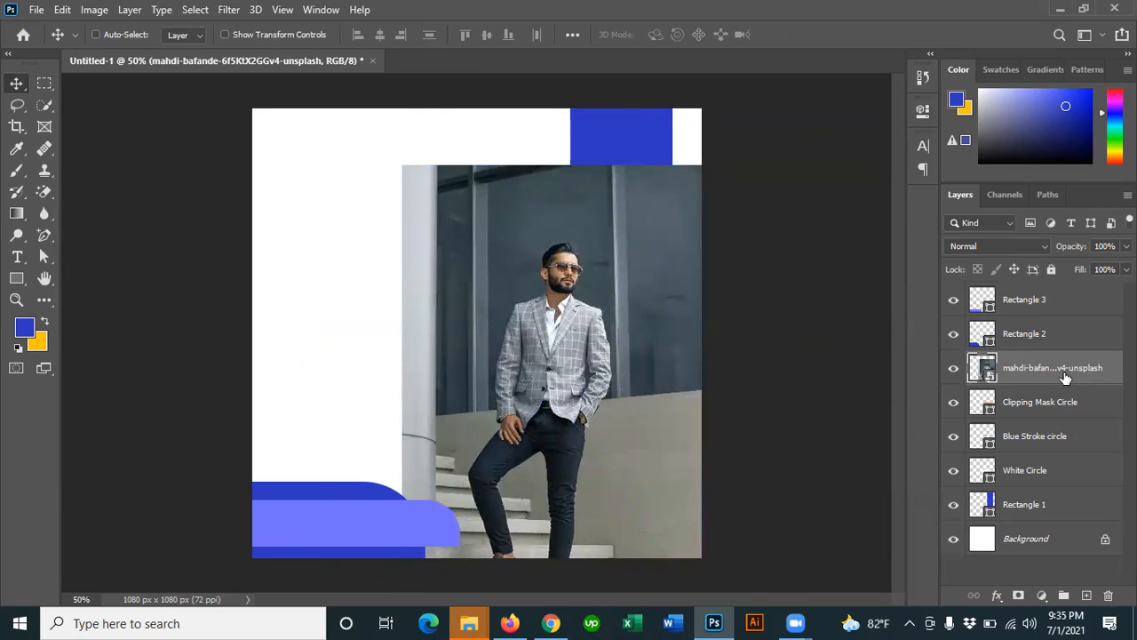
pyautogui.click(1114, 246)
pyautogui.write('80')
pyautogui.press('Return')
pyautogui.write('71')
pyautogui.press('Return')
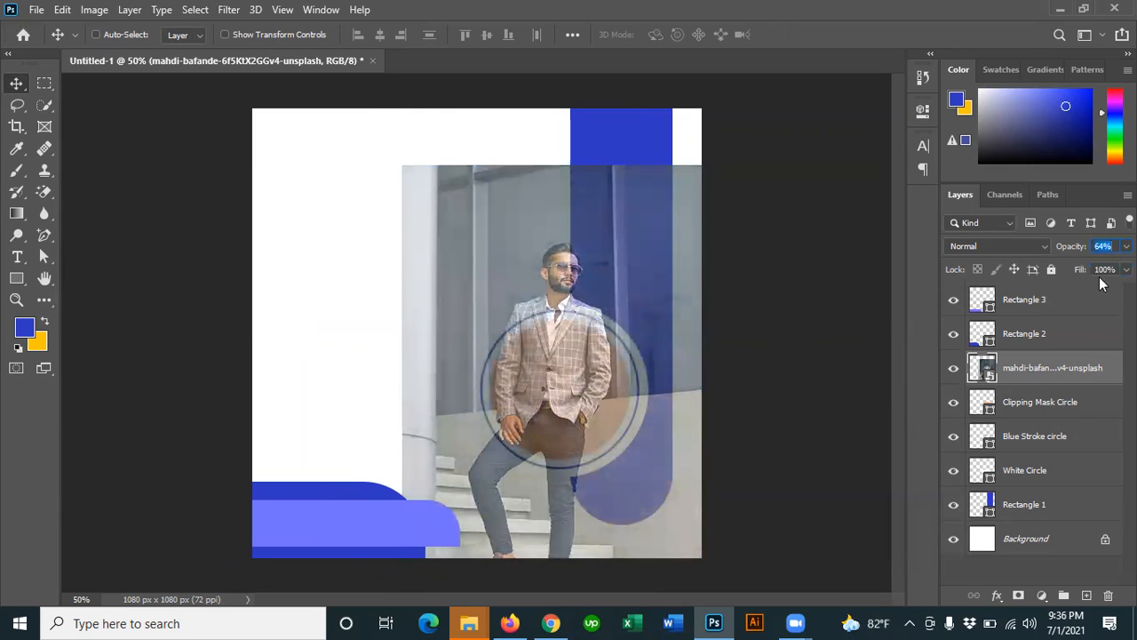
# Step: Scale the photo to about 12.67% and position it so the man's head and torso fit inside the peach circle
pyautogui.moveTo(690, 336); pyautogui.dragTo(691, 412)
pyautogui.hotkey('ctrl', 't')
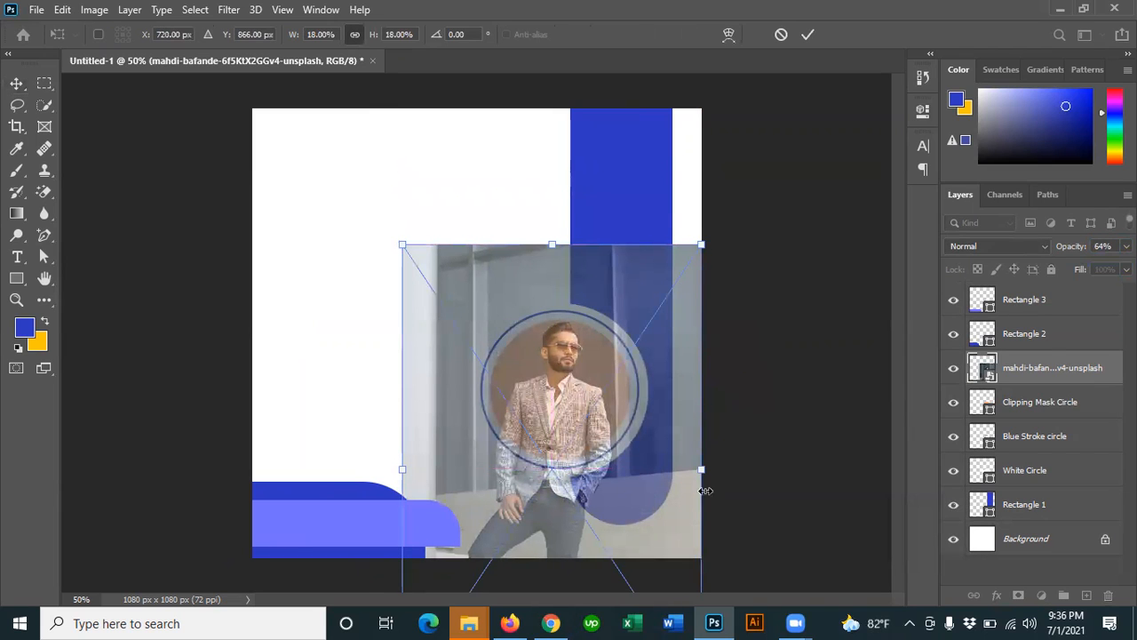
pyautogui.moveTo(701, 245); pyautogui.dragTo(648, 325)
pyautogui.moveTo(582, 551); pyautogui.dragTo(619, 482)
pyautogui.moveTo(682, 260); pyautogui.dragTo(647, 311)
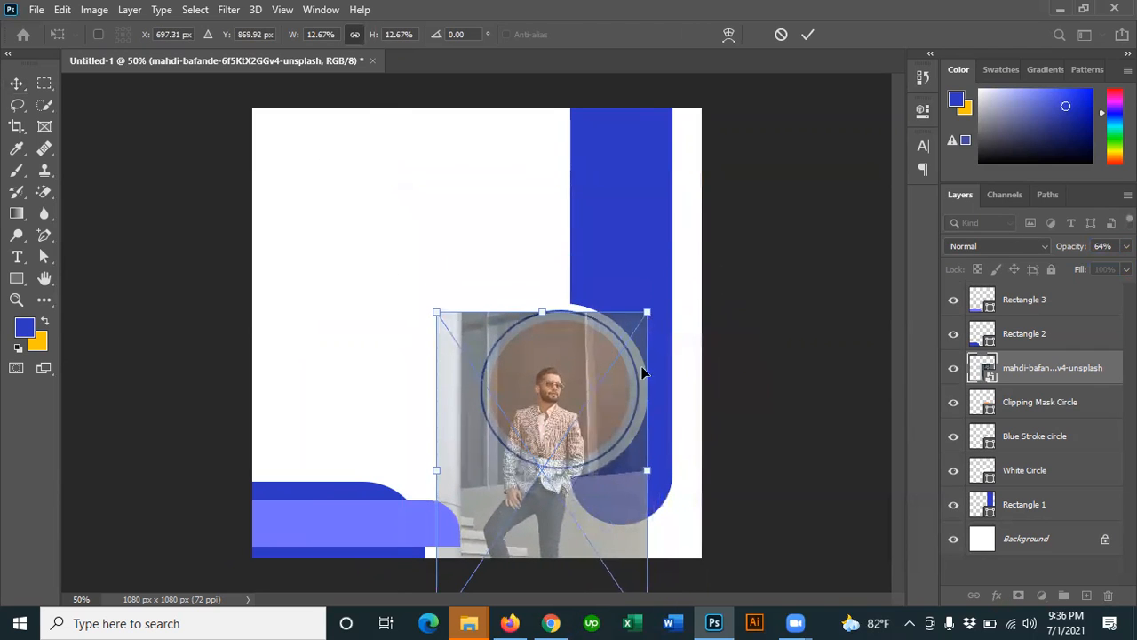
pyautogui.moveTo(578, 535); pyautogui.dragTo(597, 500)
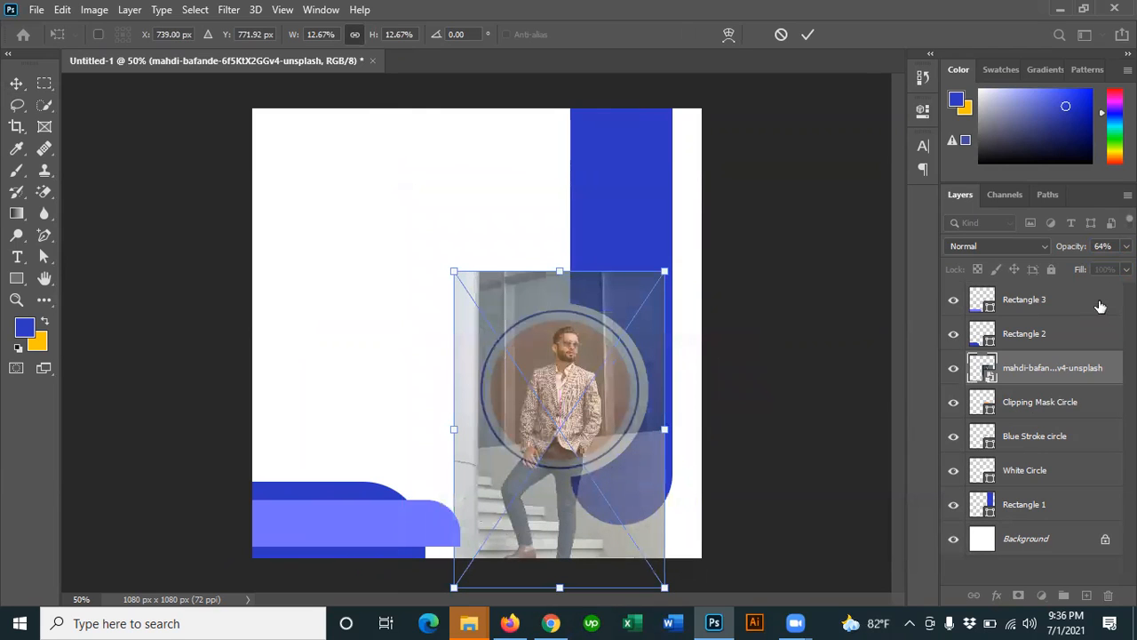
pyautogui.click(808, 33)
# Step: Restore the photo's opacity to 100% and clip it to the Clipping Mask Circle layer
pyautogui.moveTo(1126, 246)
pyautogui.mouseDown()
pyautogui.moveTo(1099, 265)
pyautogui.moveTo(1125, 266)
pyautogui.mouseUp()
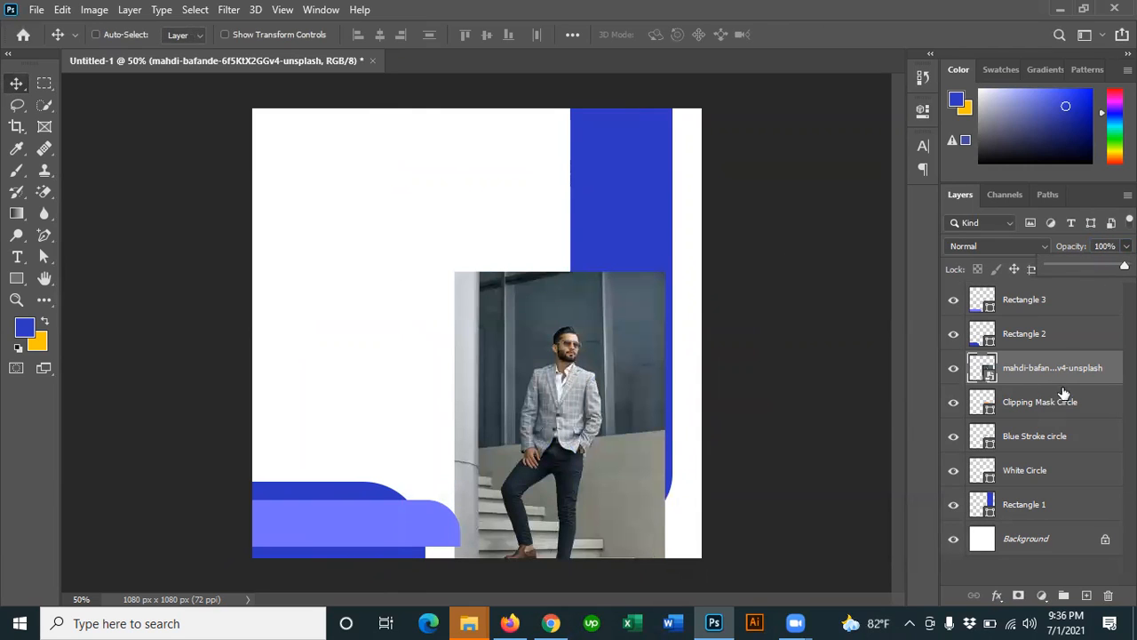
pyautogui.moveTo(1063, 388); pyautogui.dragTo(1065, 380)
pyautogui.keyDown('alt'); pyautogui.click(1065, 380); pyautogui.keyUp('alt')
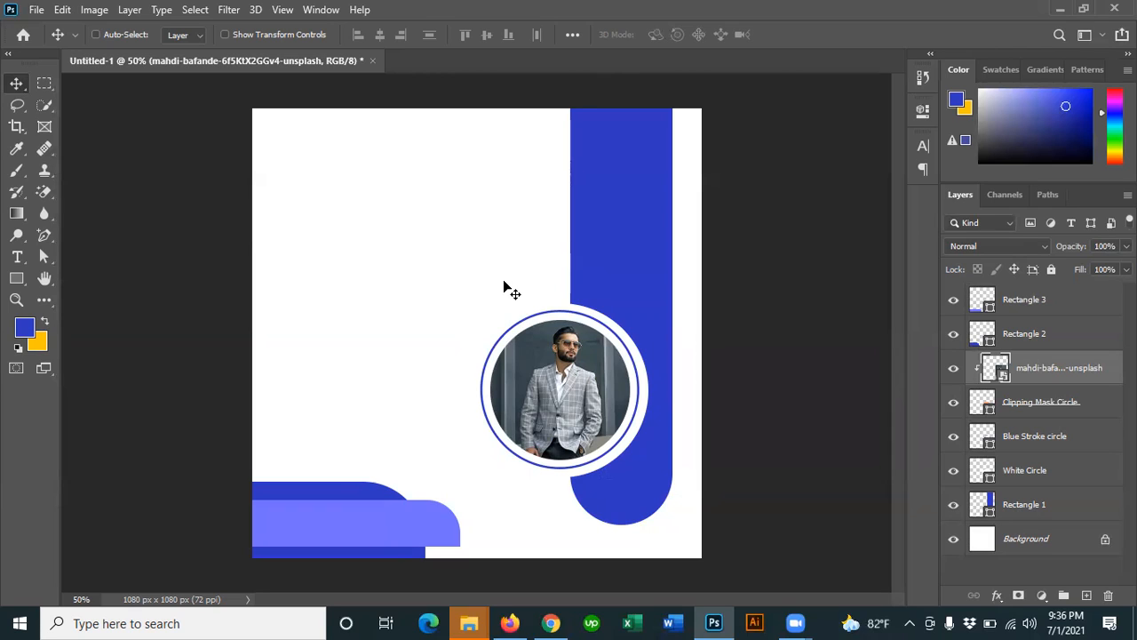
# Step: Draw a tall rectangle about 98 x 1246 px along the canvas's left edge, extending past its top and bottom, and remove its stroke
pyautogui.click(16, 278)
pyautogui.click(68, 278)
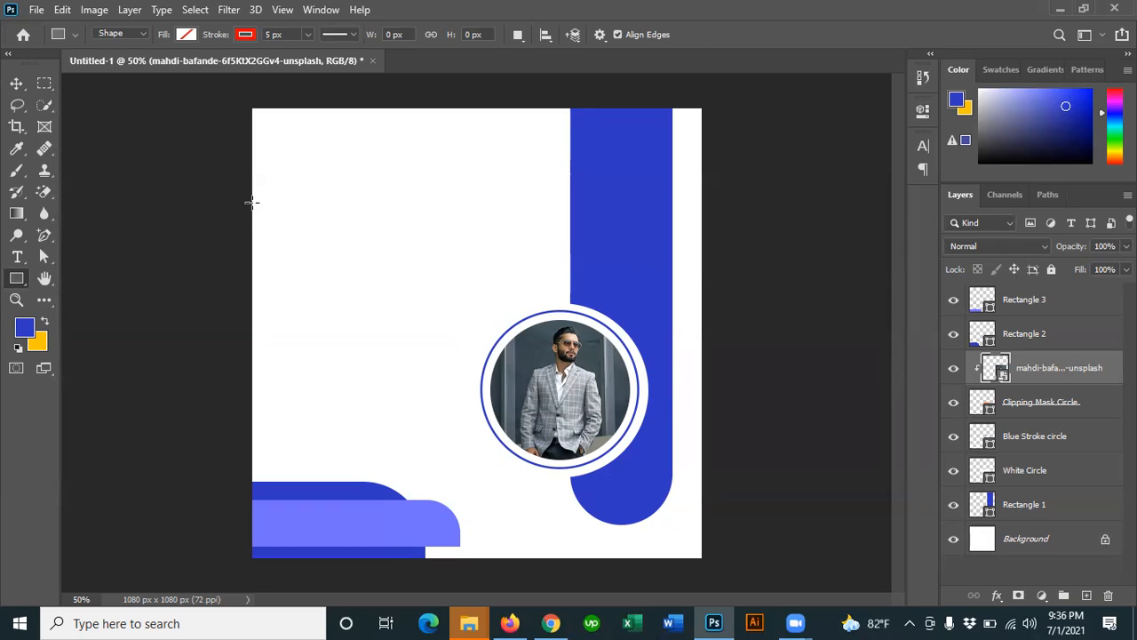
pyautogui.moveTo(252, 85)
pyautogui.mouseDown()
pyautogui.moveTo(288, 278)
pyautogui.moveTo(293, 603)
pyautogui.mouseUp()
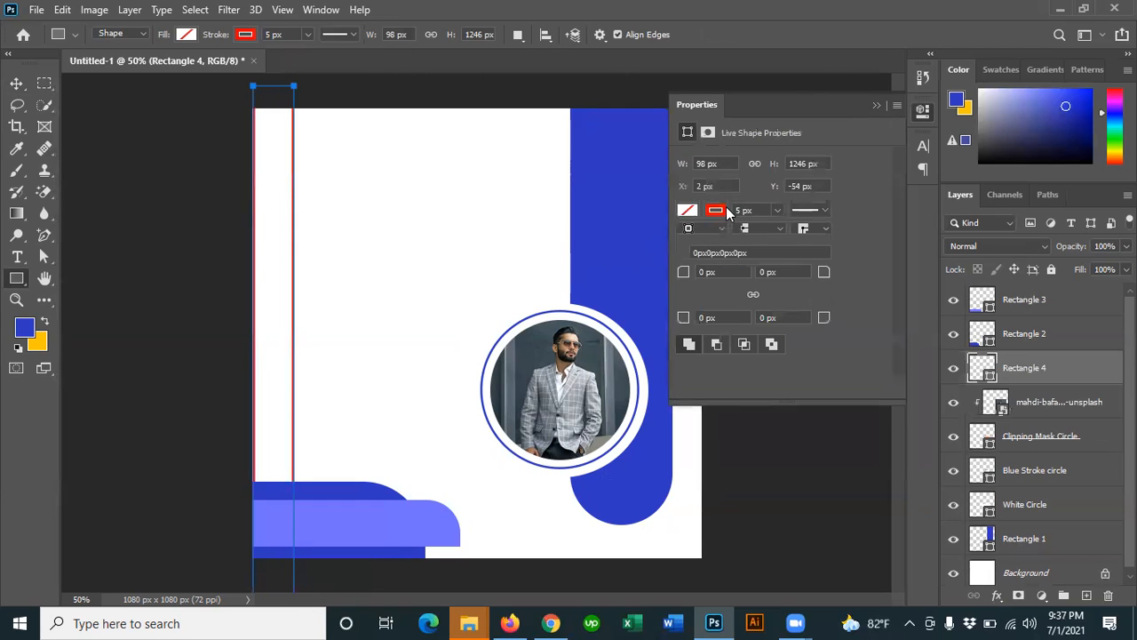
pyautogui.click(720, 210)
pyautogui.click(697, 243)
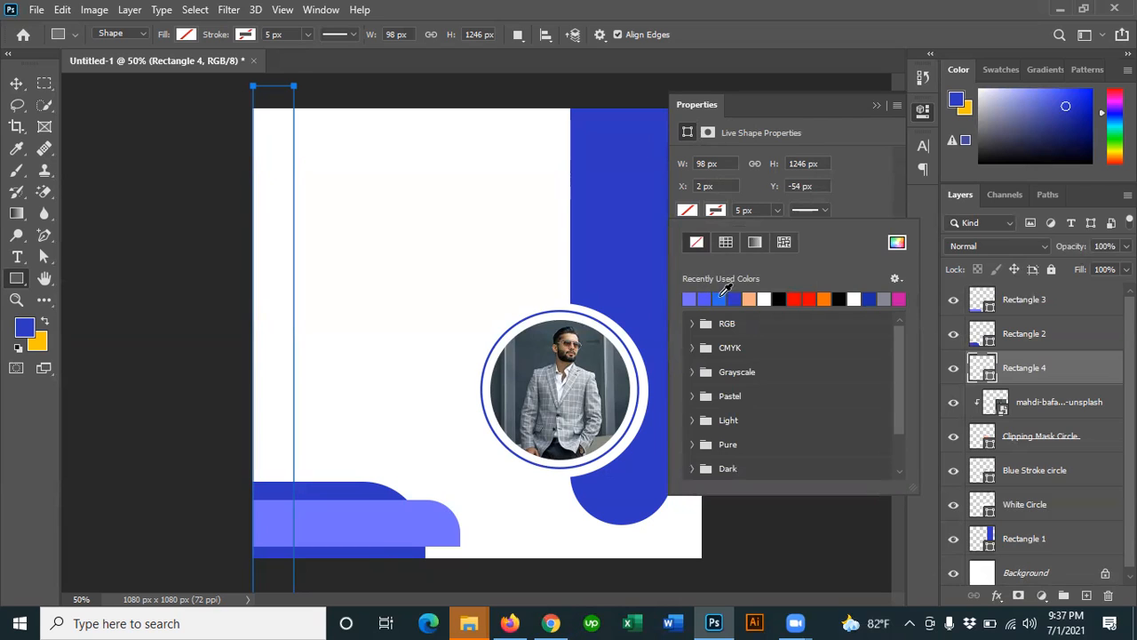
# Step: Fill the tall edge rectangle with light grey #dcdcdc
pyautogui.click(897, 244)
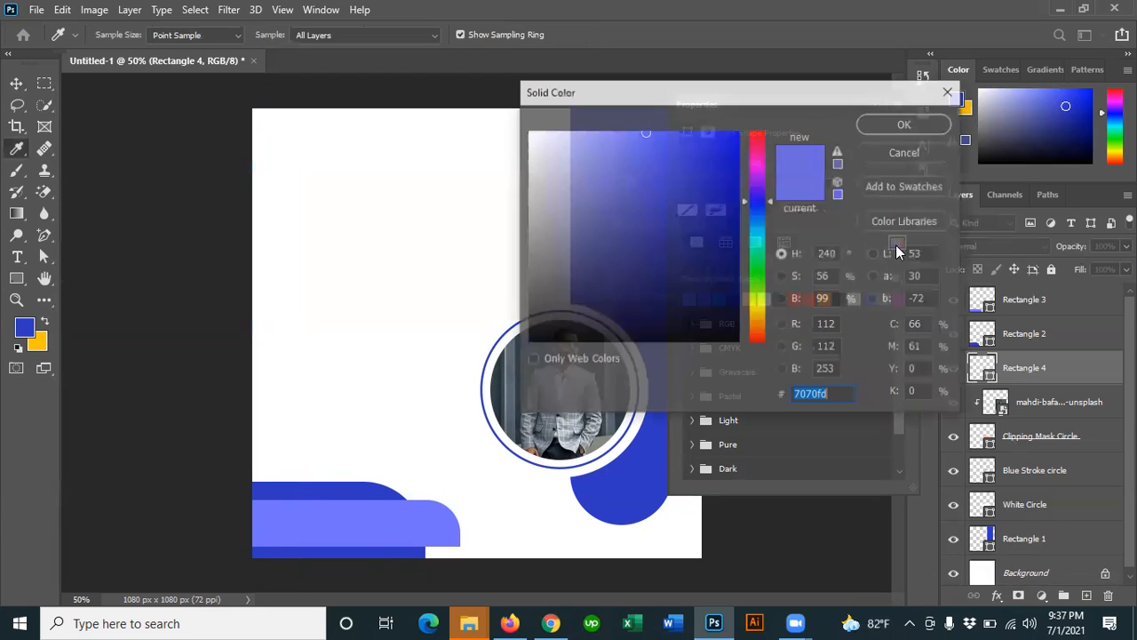
pyautogui.moveTo(533, 217); pyautogui.dragTo(522, 160)
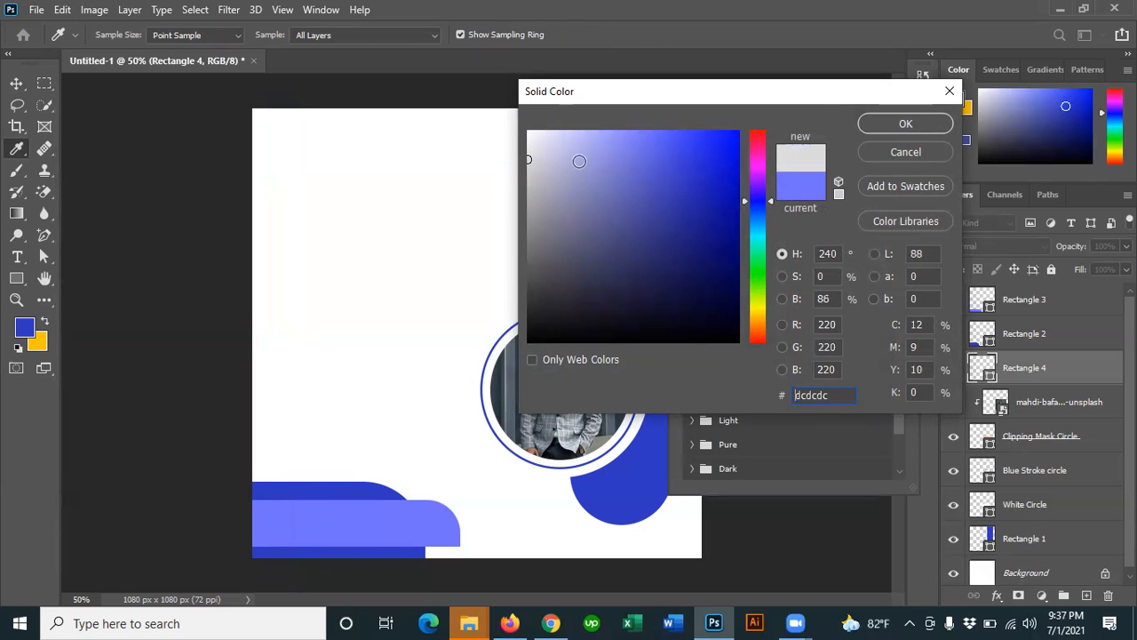
pyautogui.click(876, 120)
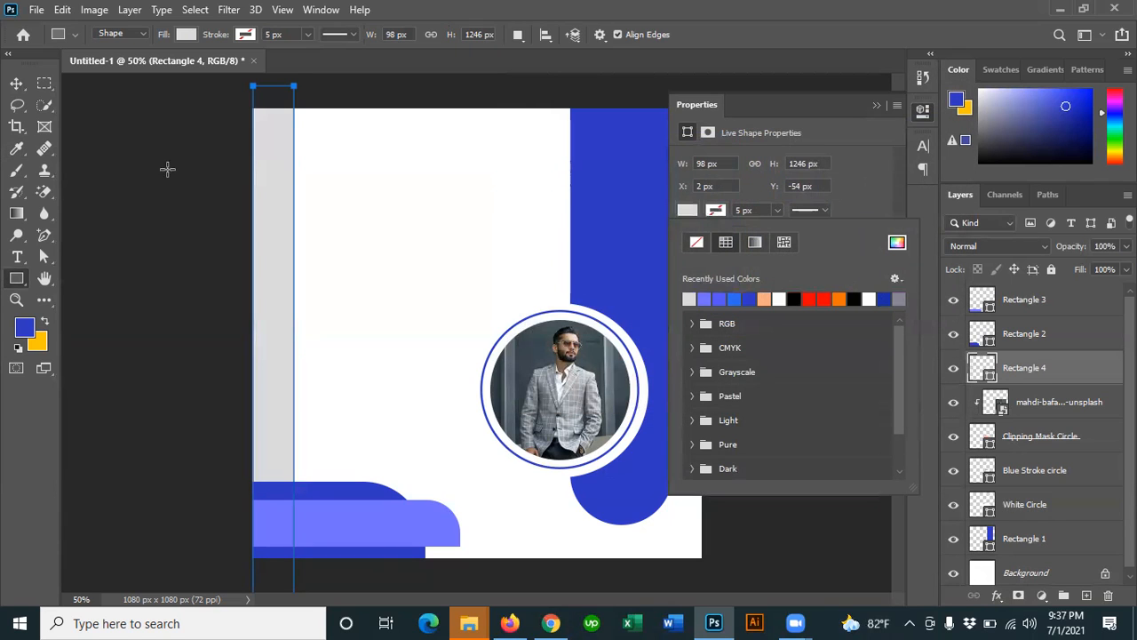
# Step: Duplicate the grey strip three times across the canvas, spacing the copies about 130 px apart, and undo any extra move
pyautogui.click(17, 85)
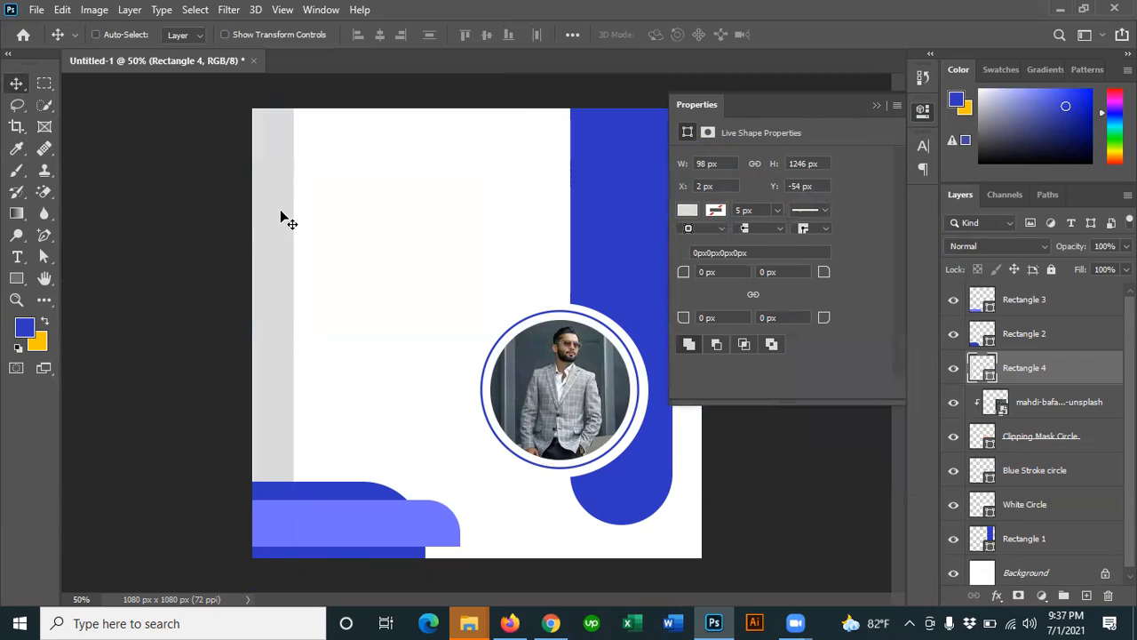
pyautogui.moveTo(280, 216); pyautogui.dragTo(338, 213)
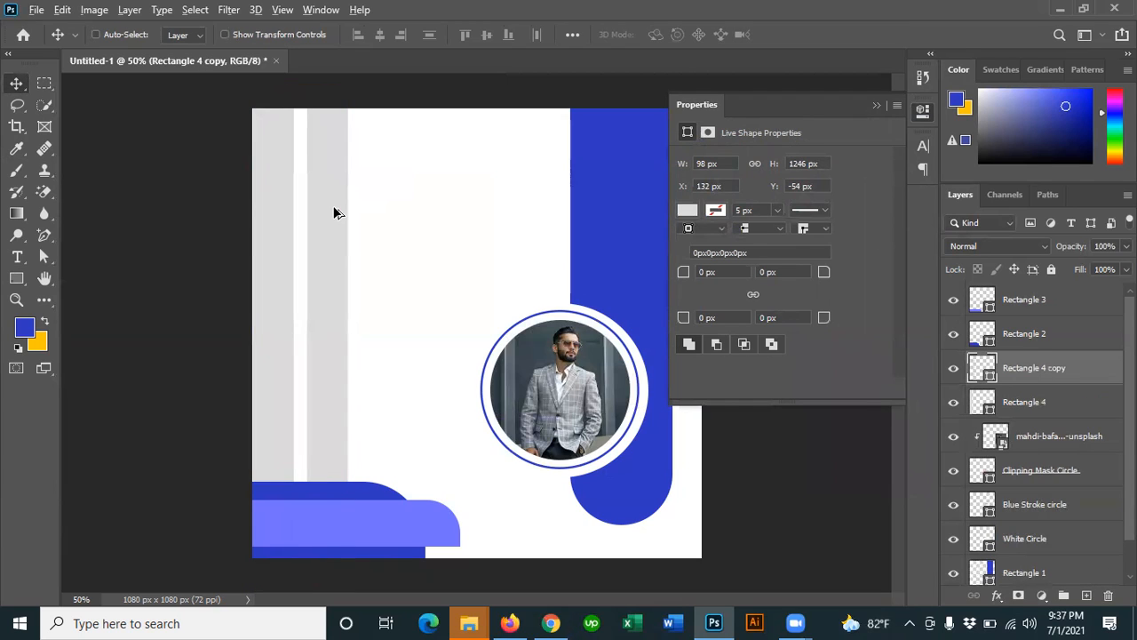
pyautogui.moveTo(333, 219); pyautogui.dragTo(380, 217)
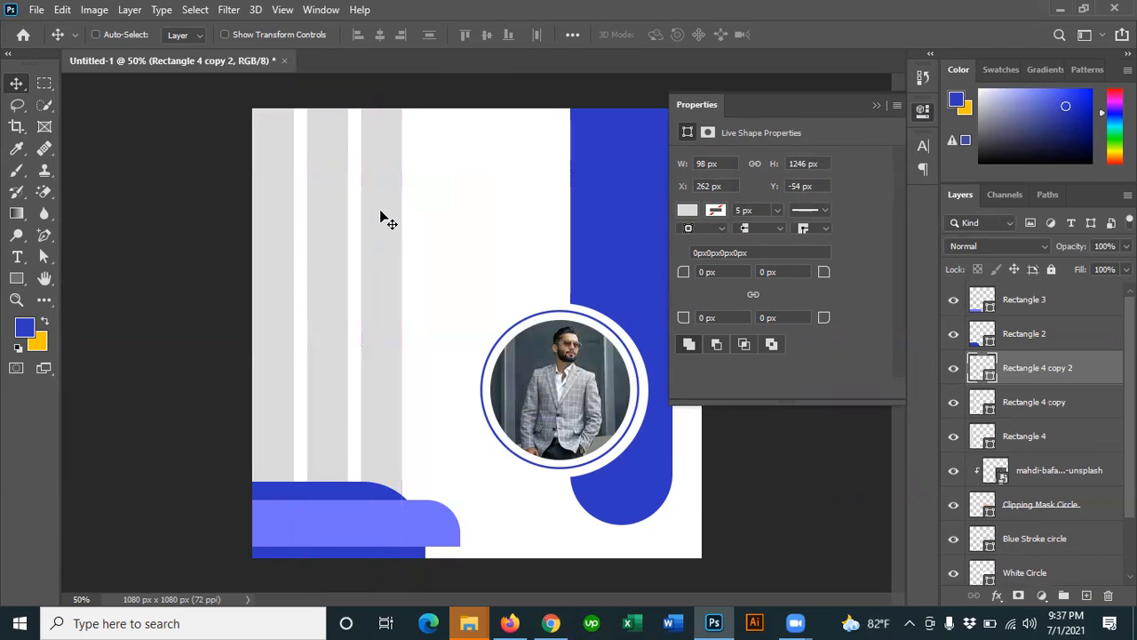
pyautogui.moveTo(380, 217); pyautogui.dragTo(436, 216)
pyautogui.moveTo(216, 221); pyautogui.dragTo(421, 238)
pyautogui.hotkey('ctrl', 'z')
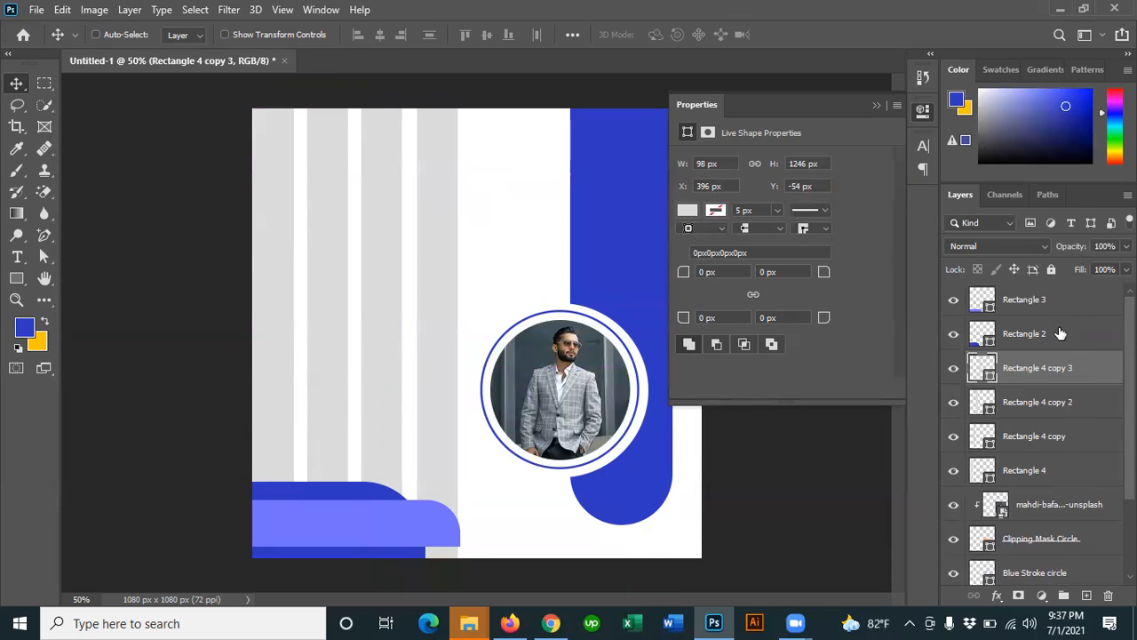
# Step: Check the strip layers by toggling their visibility, and group Rectangle 4 and its three copies
pyautogui.click(952, 404)
pyautogui.click(954, 404)
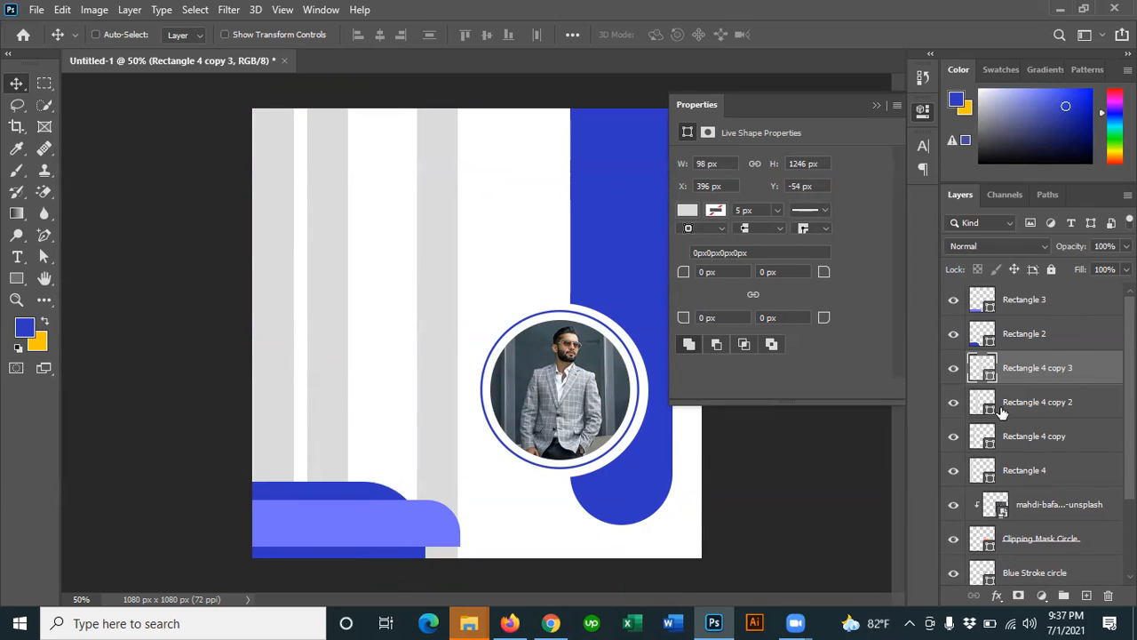
pyautogui.click(1059, 401)
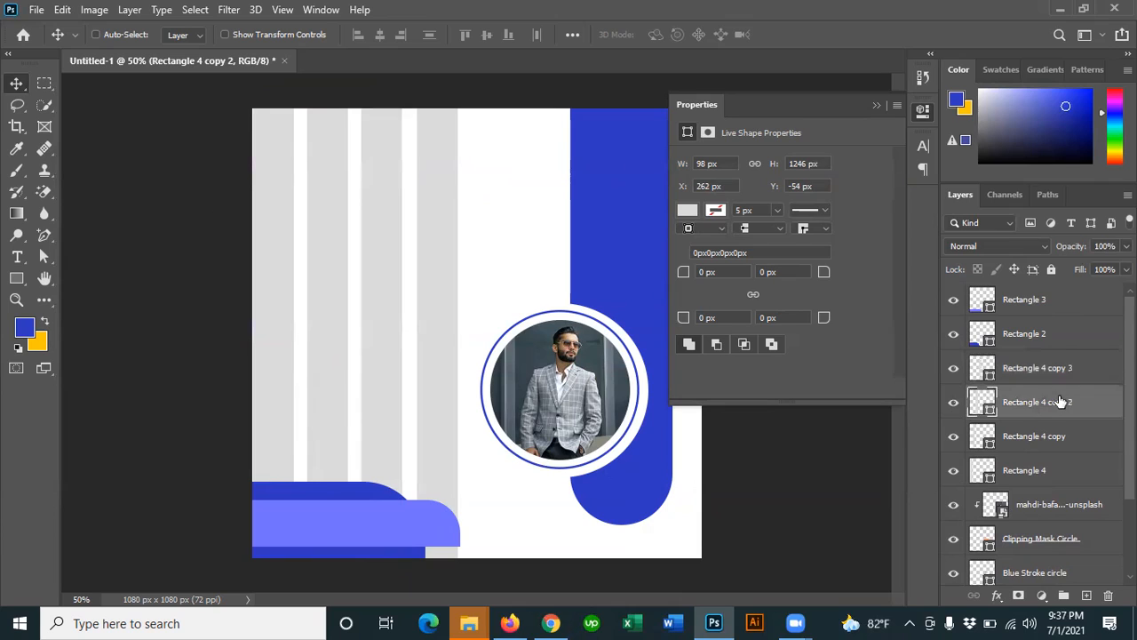
pyautogui.click(954, 442)
pyautogui.click(953, 439)
pyautogui.click(952, 336)
pyautogui.click(952, 336)
pyautogui.click(1045, 368)
pyautogui.keyDown('shift'); pyautogui.click(1042, 469); pyautogui.keyUp('shift')
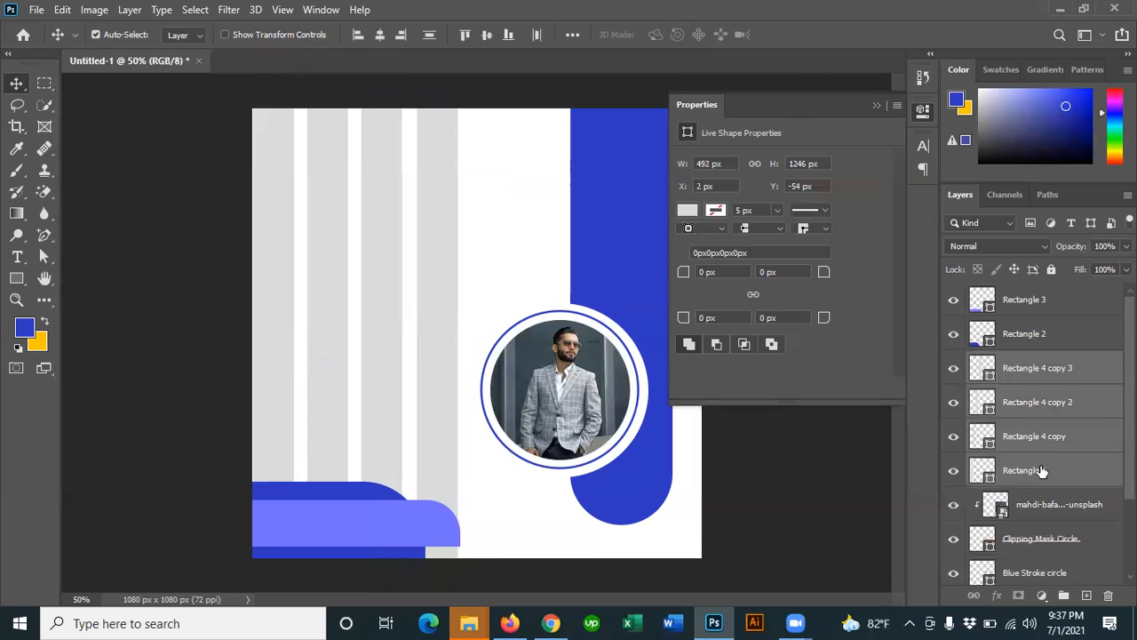
pyautogui.hotkey('ctrl', 'g')
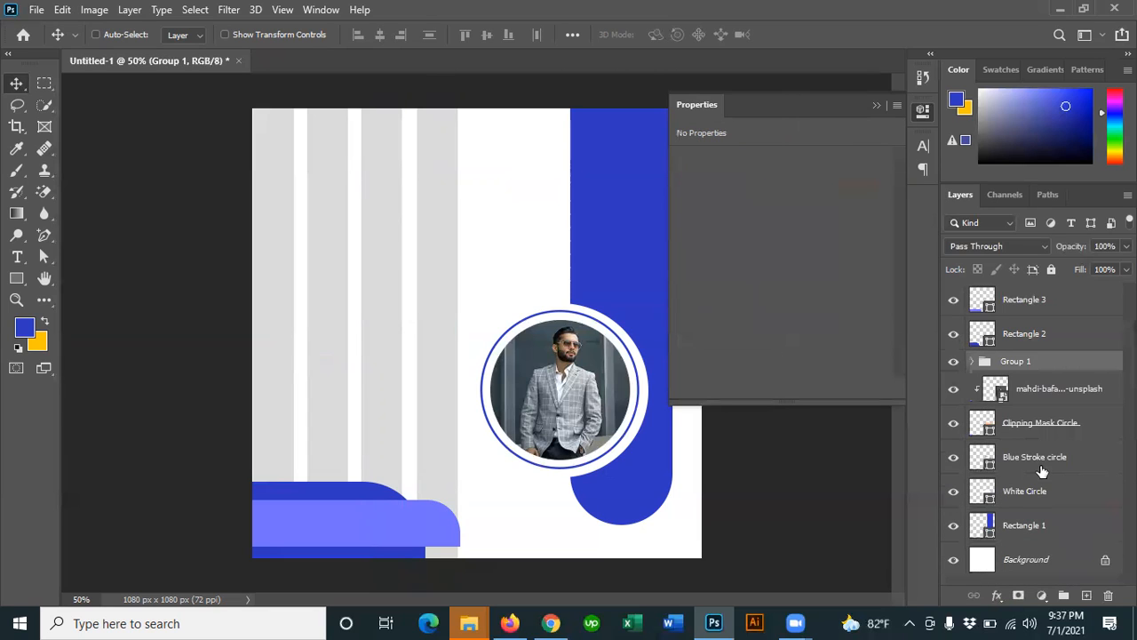
pyautogui.click(952, 362)
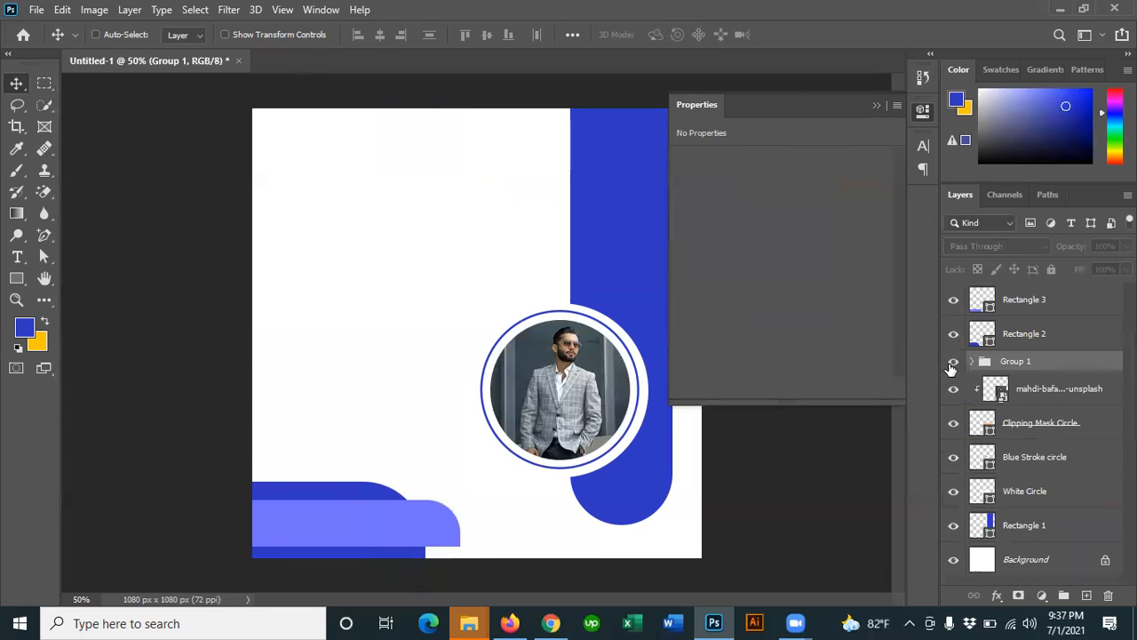
pyautogui.click(951, 364)
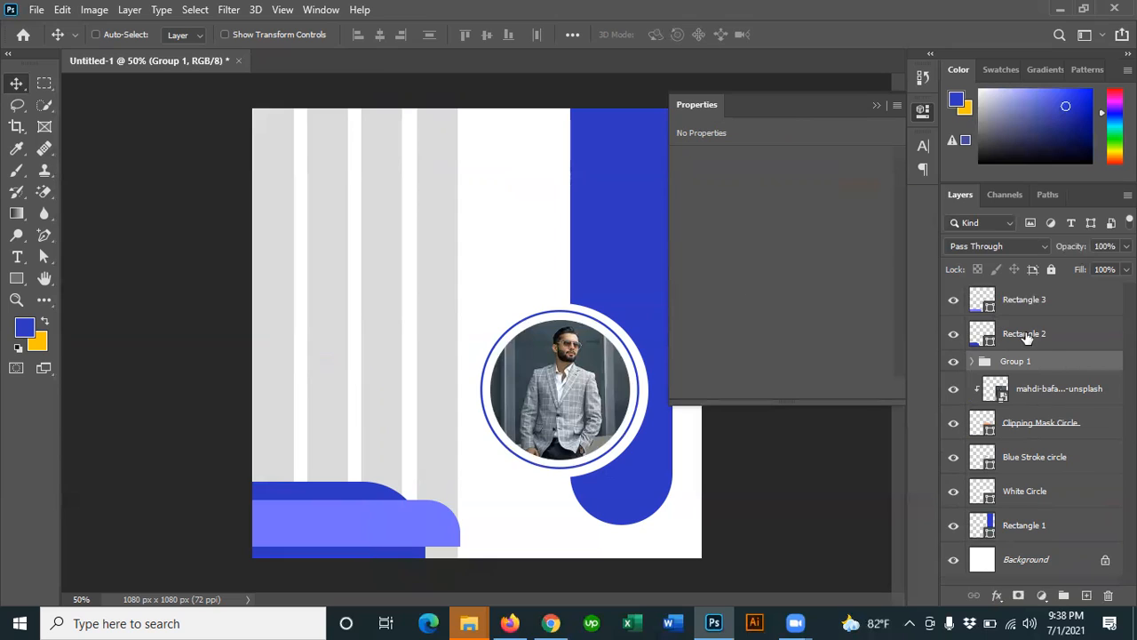
# Step: Rotate the strip group about 19.88° and scale it to about 117.46%, so the diagonal stripes cover the canvas's upper-left area
pyautogui.rightClick(430, 298)
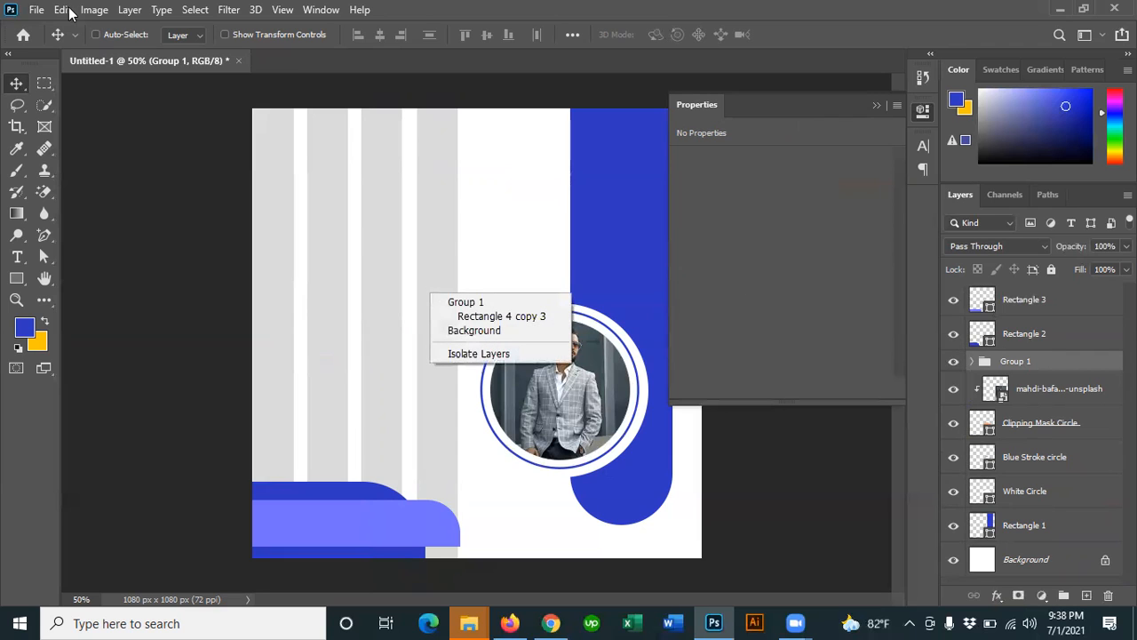
pyautogui.click(315, 189)
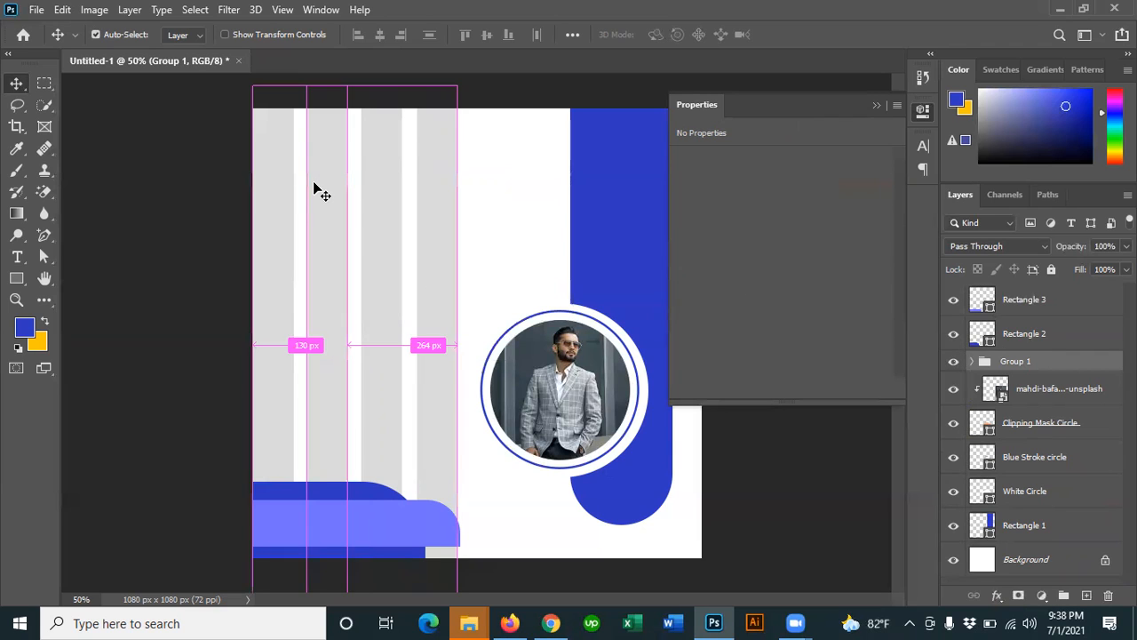
pyautogui.hotkey('ctrl', 't')
pyautogui.moveTo(470, 82); pyautogui.dragTo(547, 160)
pyautogui.moveTo(492, 205); pyautogui.dragTo(430, 149)
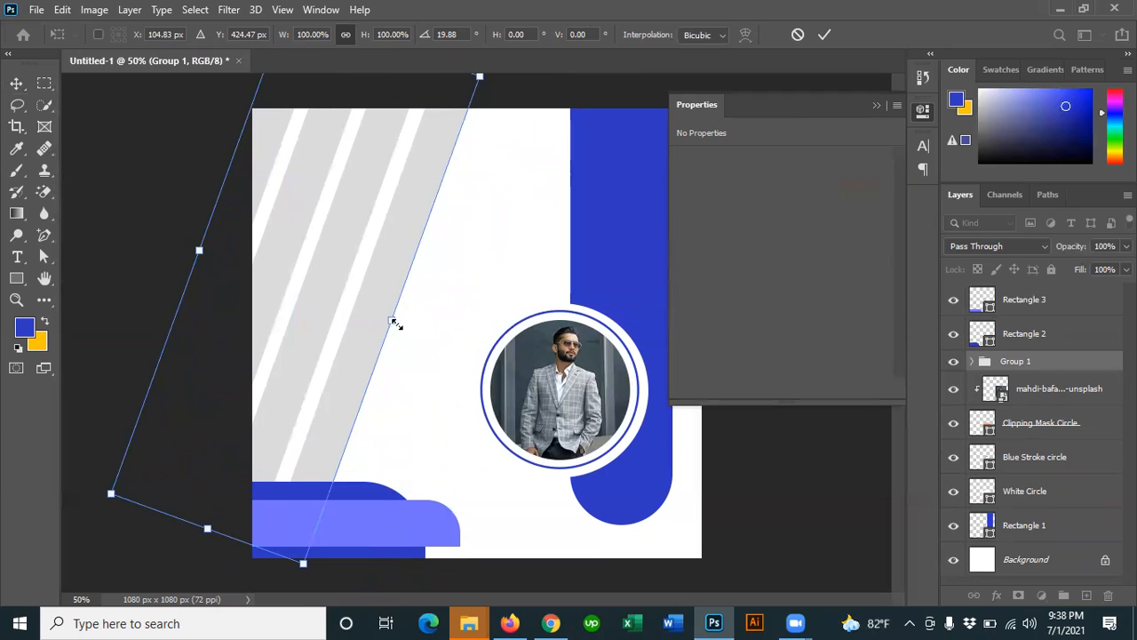
pyautogui.moveTo(410, 325); pyautogui.dragTo(428, 331)
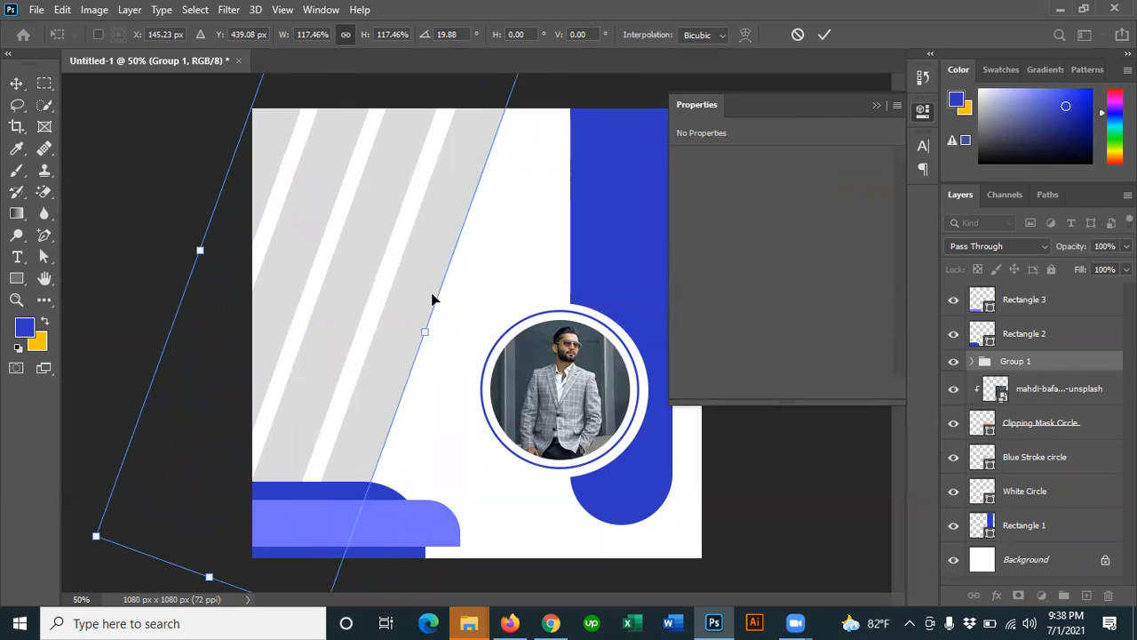
pyautogui.press('Return')
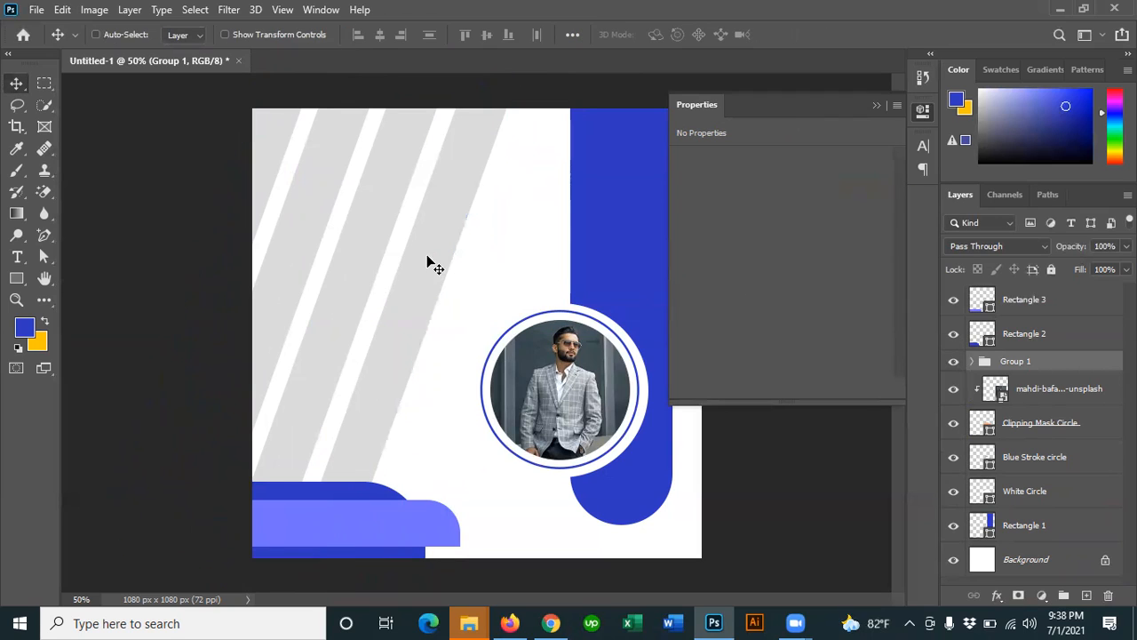
# Step: Lower the strip group's opacity to 49% and shift the stripes slightly to the right
pyautogui.scroll(-6, 1104, 246)
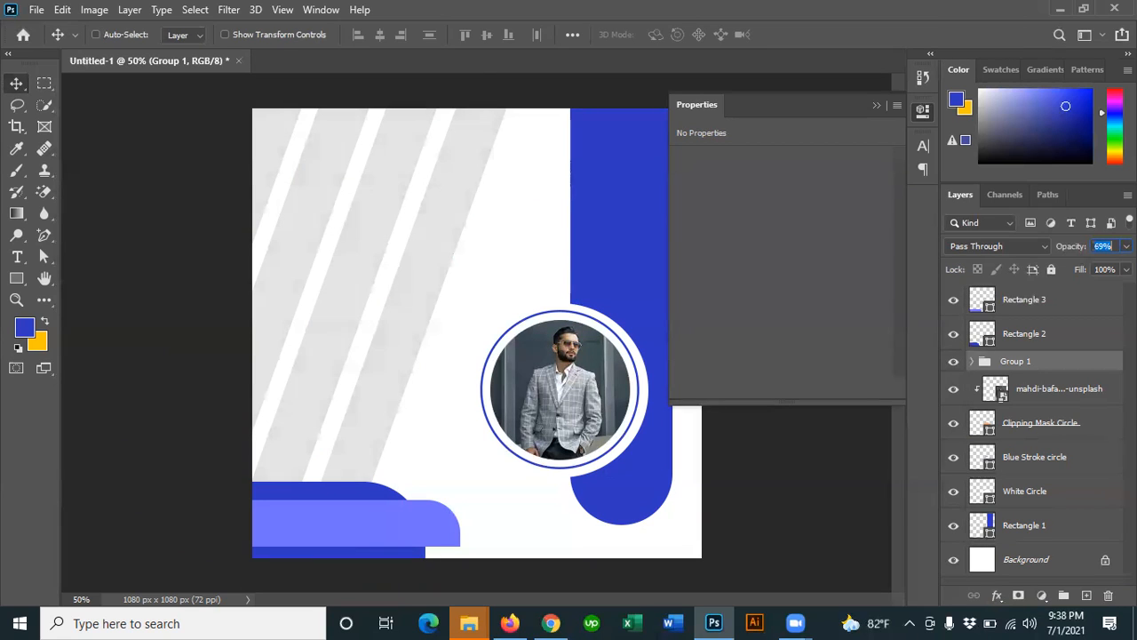
pyautogui.scroll(-4, 1104, 247)
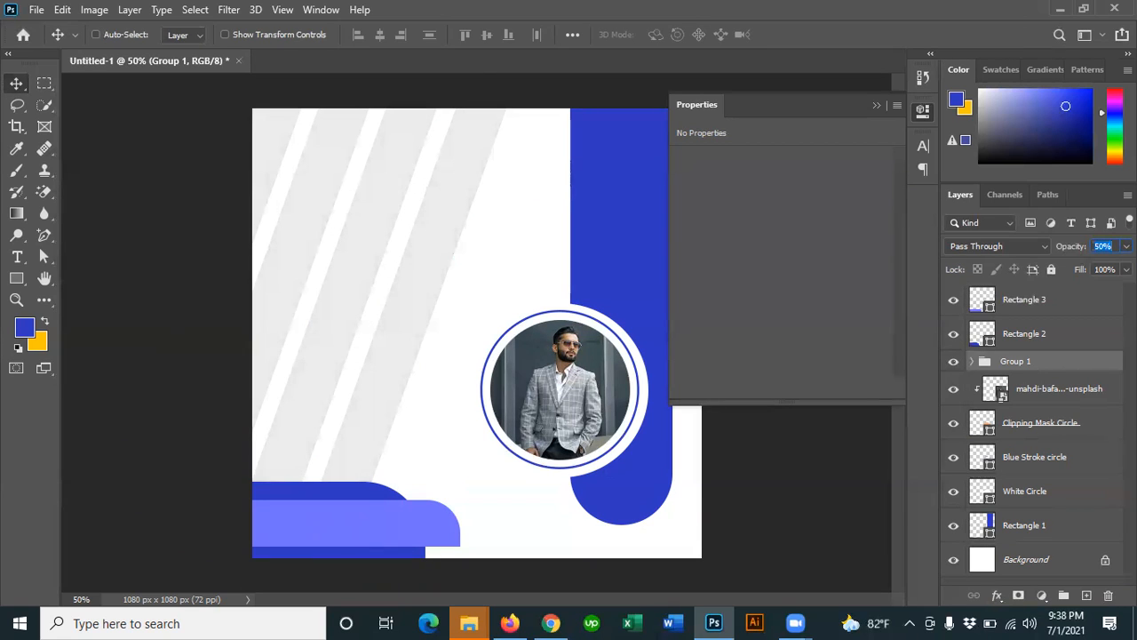
pyautogui.press('Return')
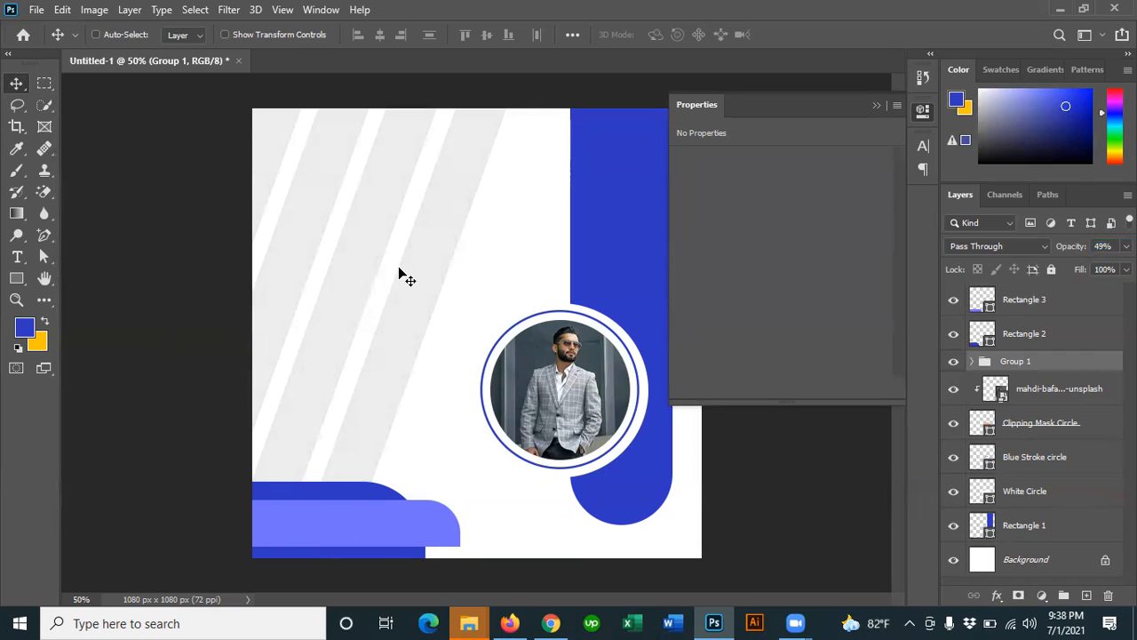
pyautogui.moveTo(423, 252); pyautogui.dragTo(429, 257)
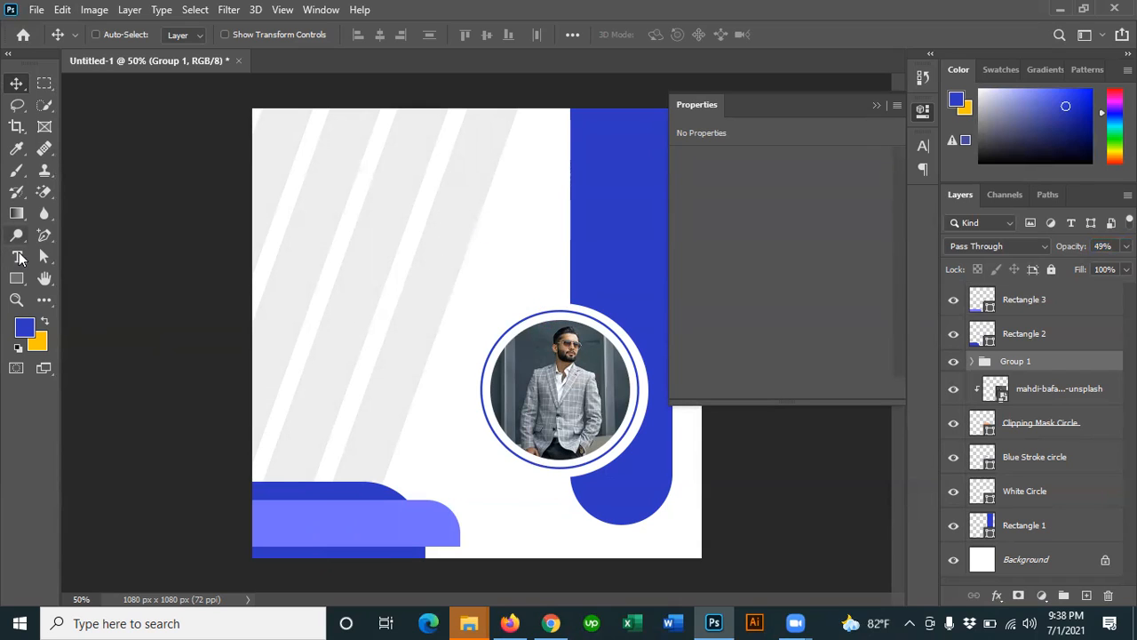
# Step: Place a text layer near the canvas's upper-left corner over the stripes and set its font to Franklin Gothic Heavy
pyautogui.press('t')
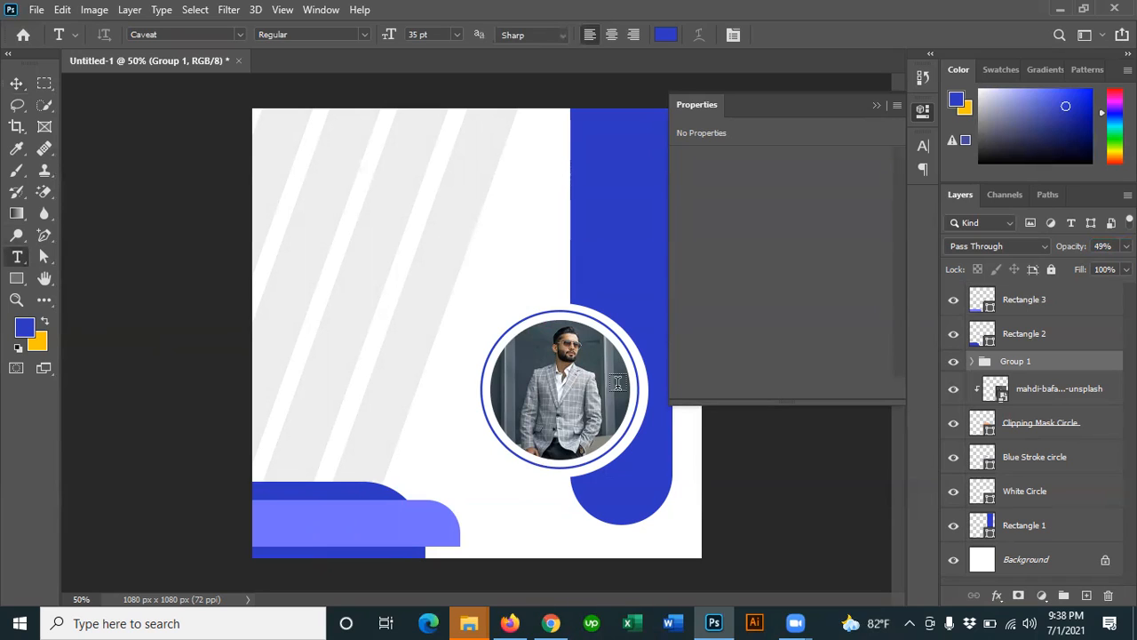
pyautogui.click(278, 151)
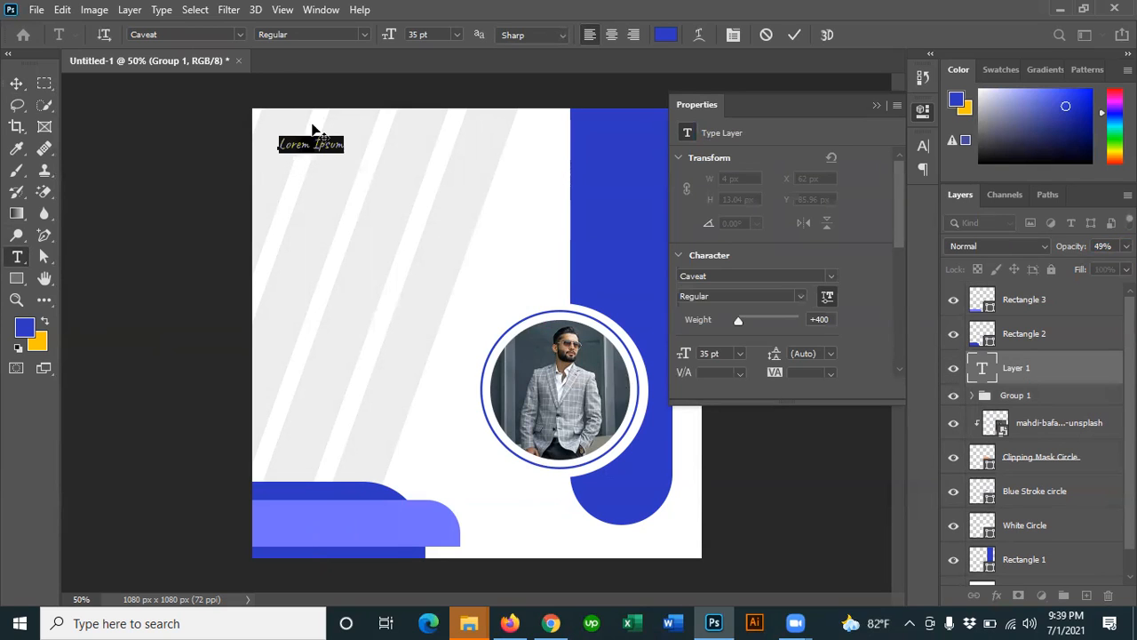
pyautogui.click(240, 35)
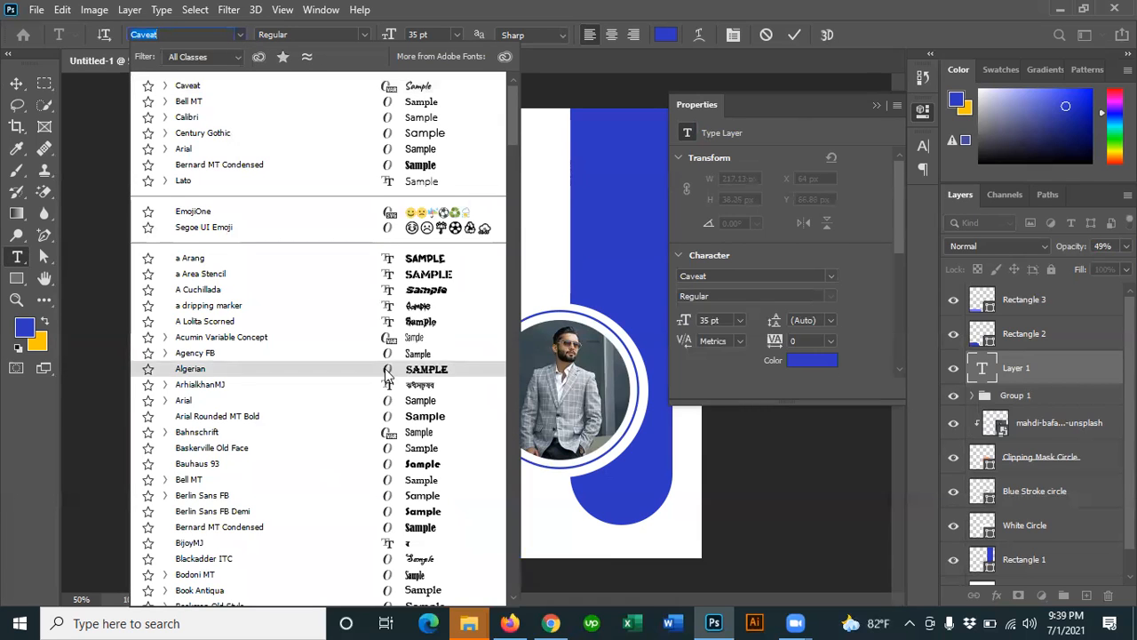
pyautogui.scroll(-2, 382, 360)
pyautogui.scroll(-1, 382, 360)
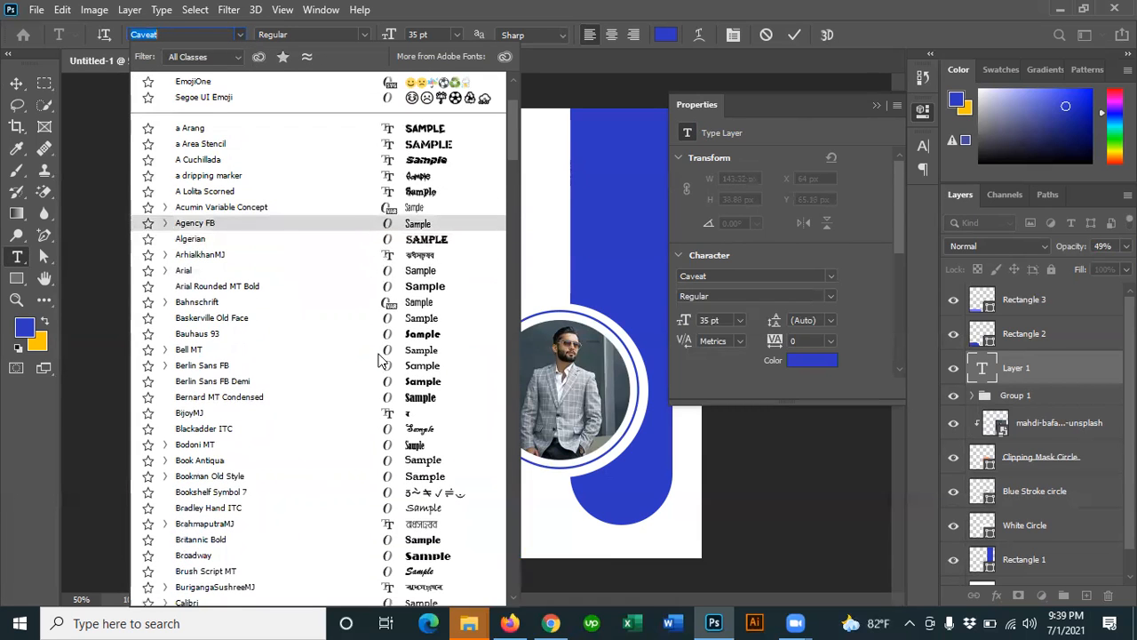
pyautogui.scroll(-2, 377, 391)
pyautogui.scroll(-6, 377, 391)
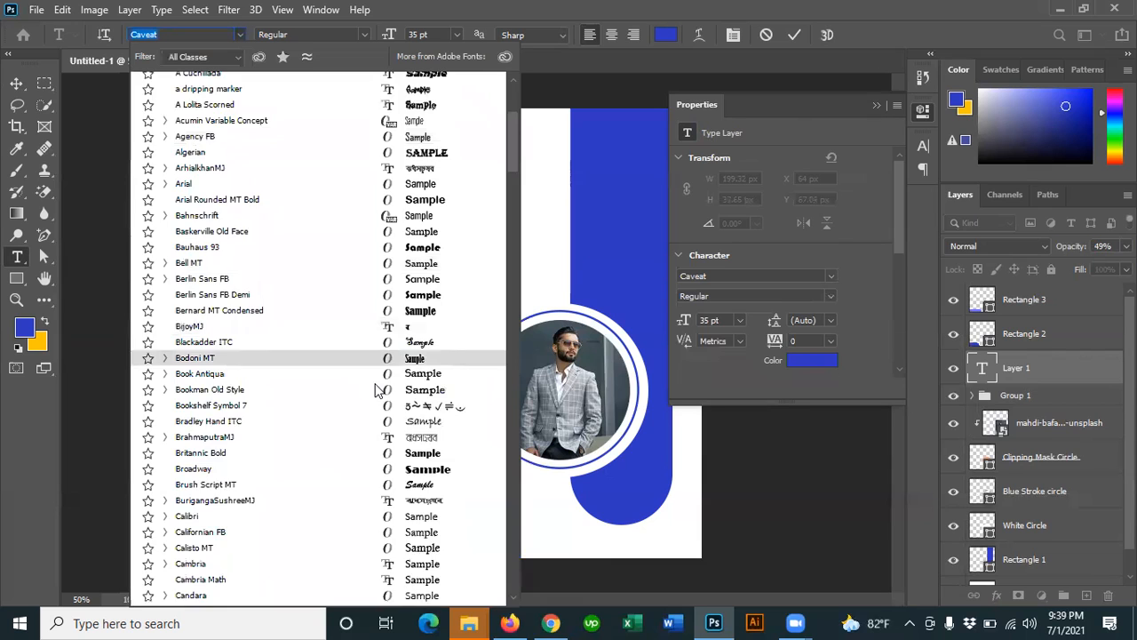
pyautogui.scroll(-8, 378, 388)
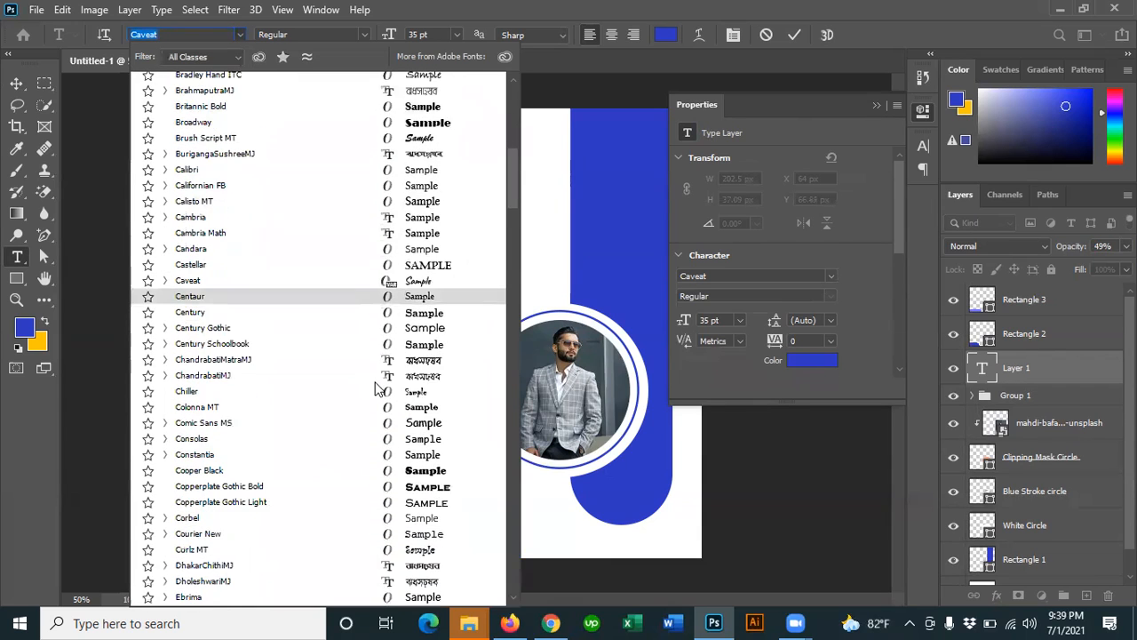
pyautogui.scroll(-1, 375, 389)
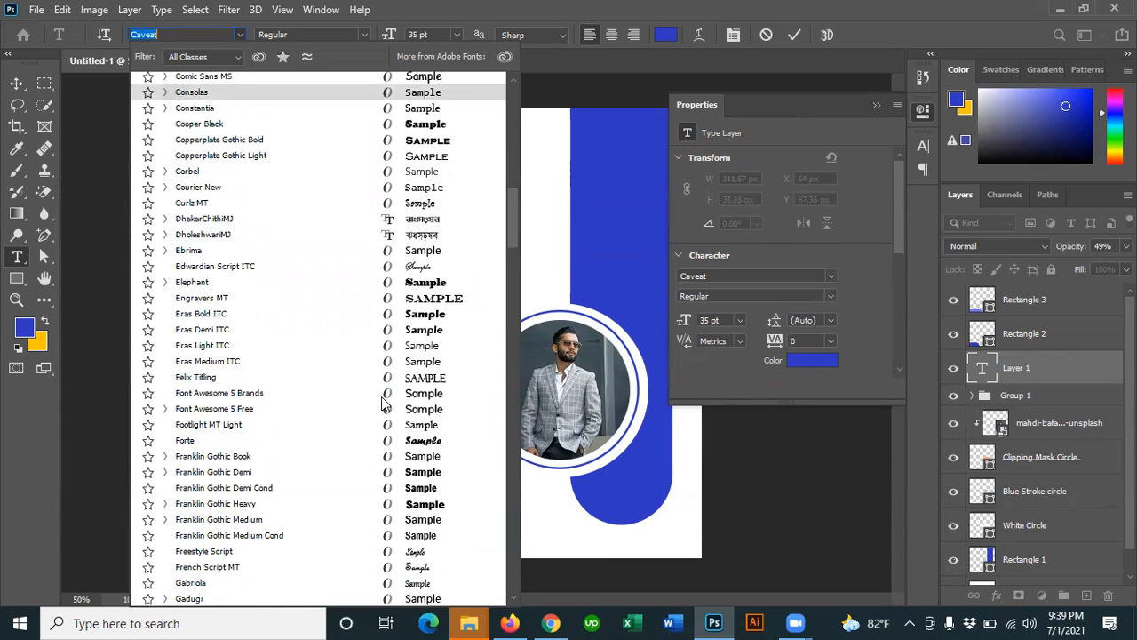
pyautogui.scroll(-1, 330, 414)
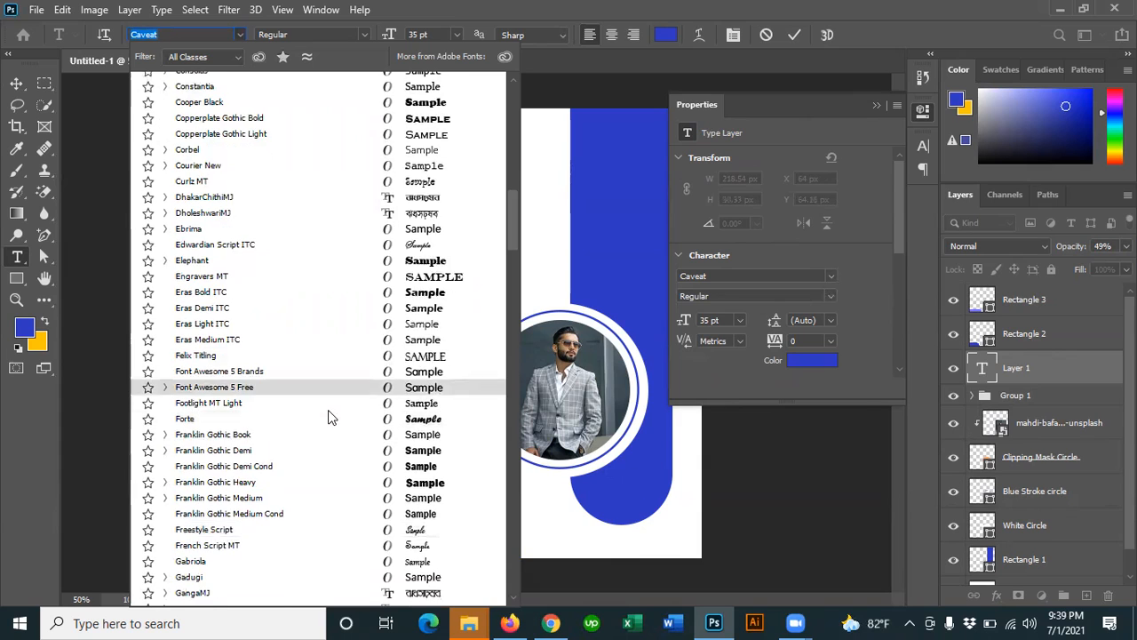
pyautogui.click(394, 461)
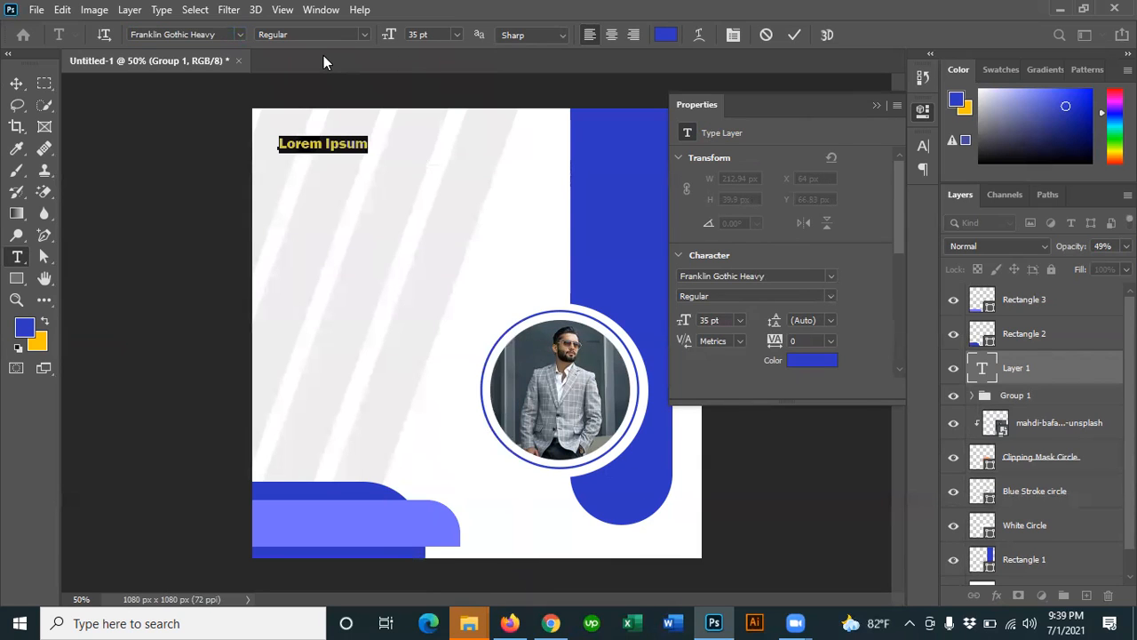
# Step: Replace the placeholder text with "TeleTrends" and set its font size to 60 pt
pyautogui.click(310, 142)
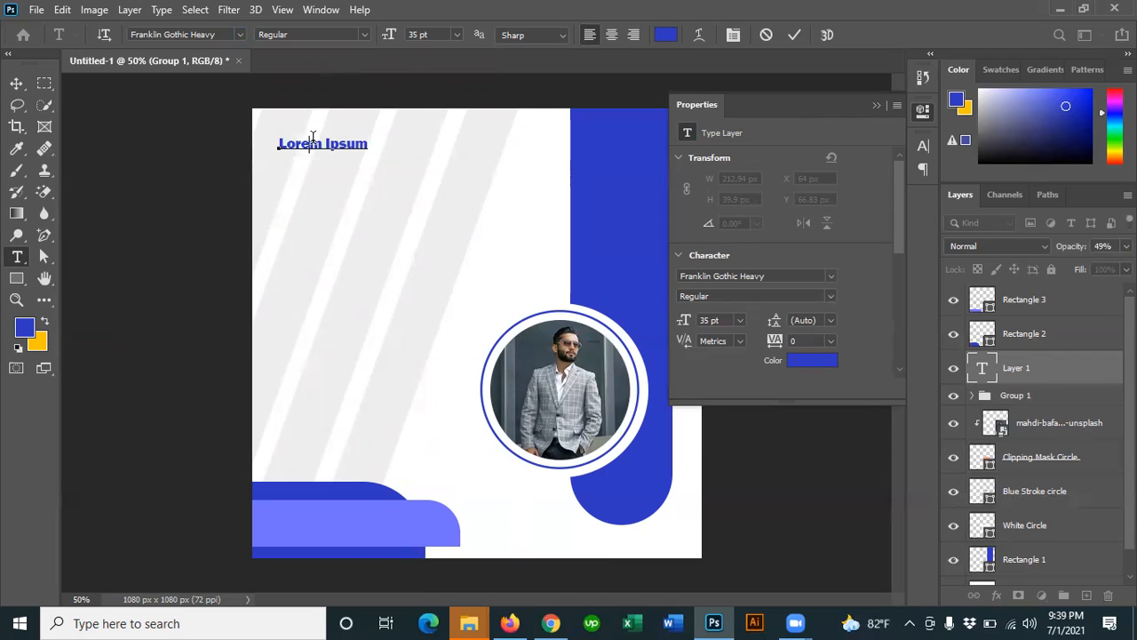
pyautogui.tripleClick(313, 143)
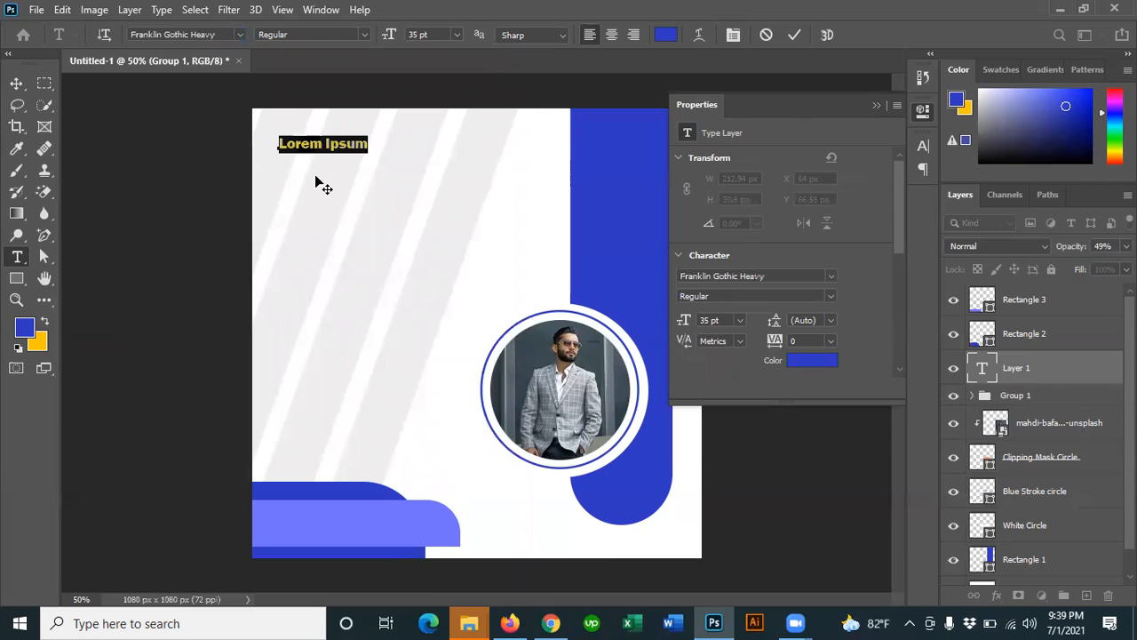
pyautogui.press('BackSpace')
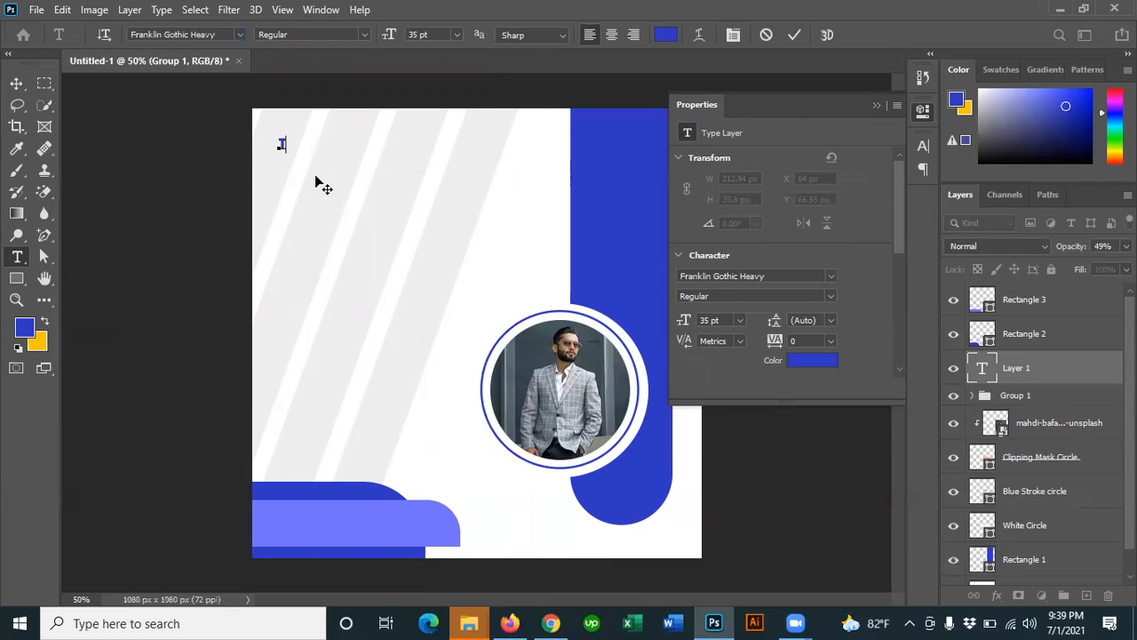
pyautogui.write('TeleT')
pyautogui.click(456, 34)
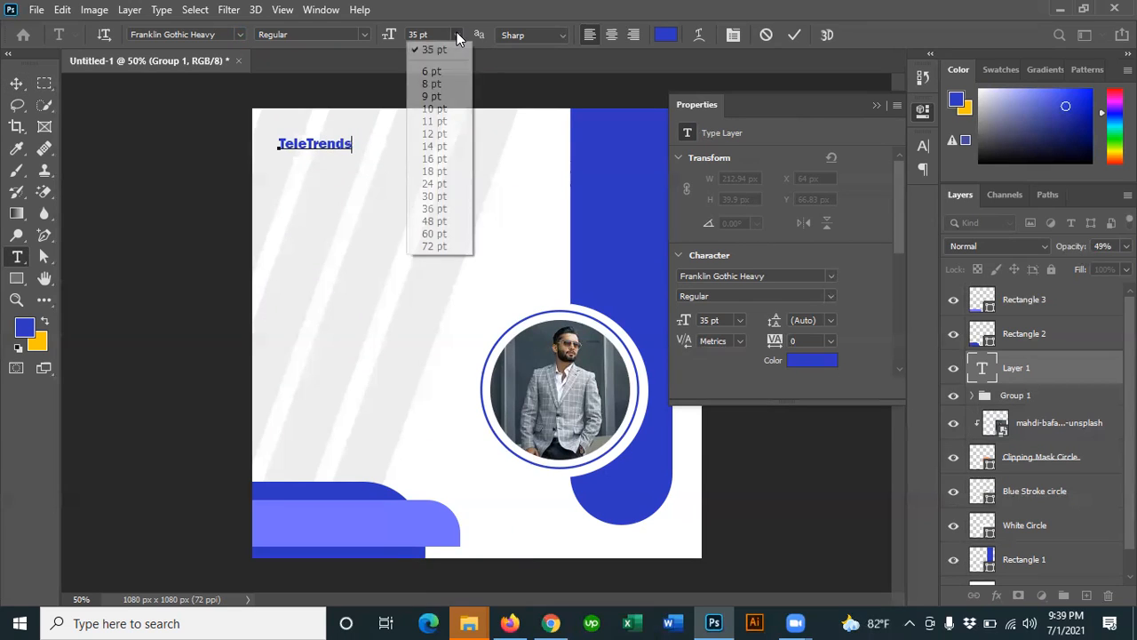
pyautogui.click(434, 234)
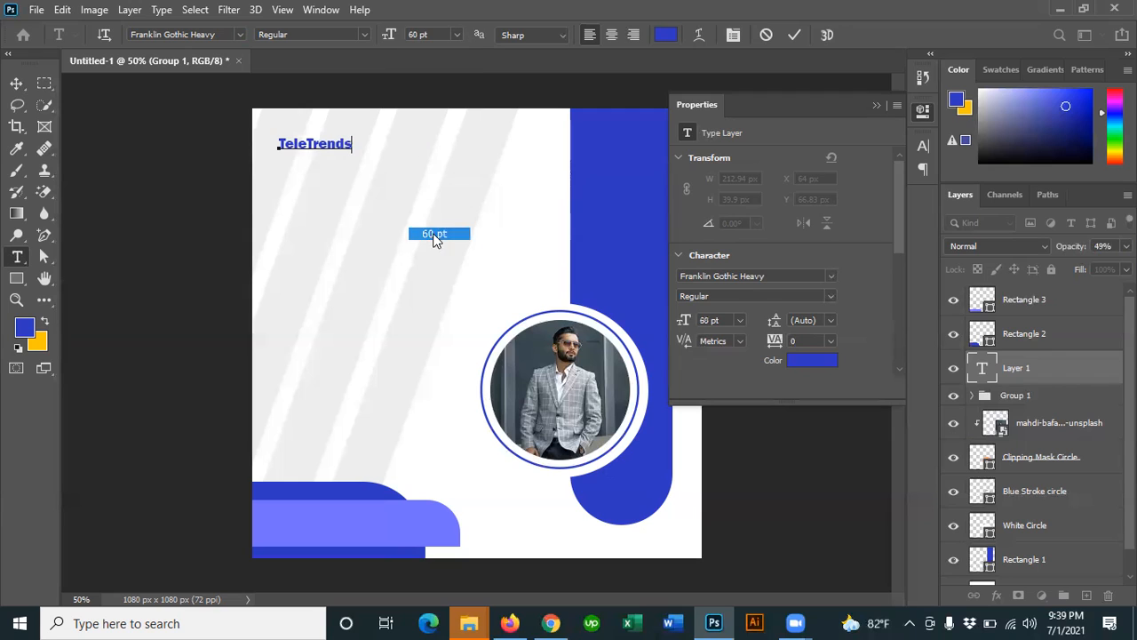
pyautogui.doubleClick(308, 142)
pyautogui.click(455, 35)
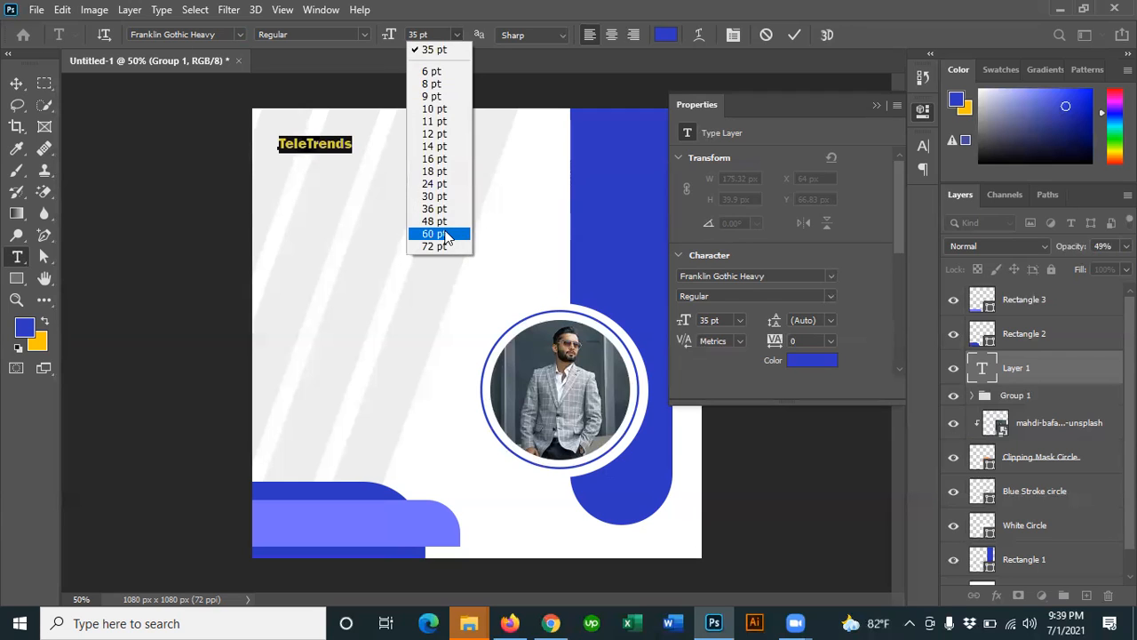
pyautogui.click(435, 233)
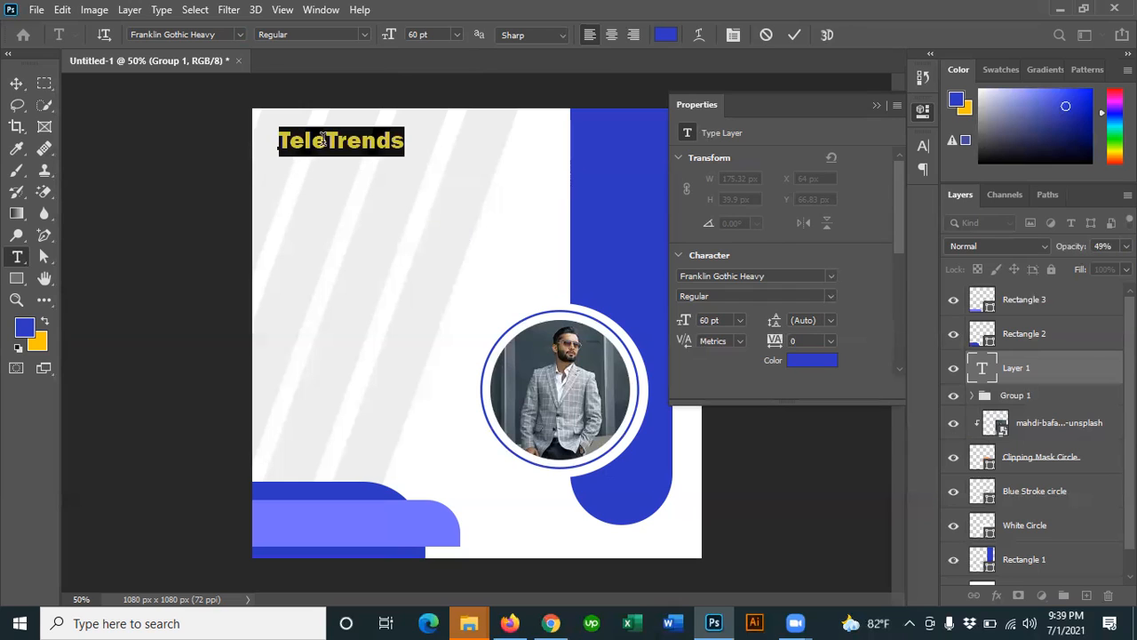
# Step: Color the "Tele" part of the title black (000000) and move the title slightly down to about X 59 px, Y 67 px
pyautogui.moveTo(326, 140); pyautogui.dragTo(277, 142)
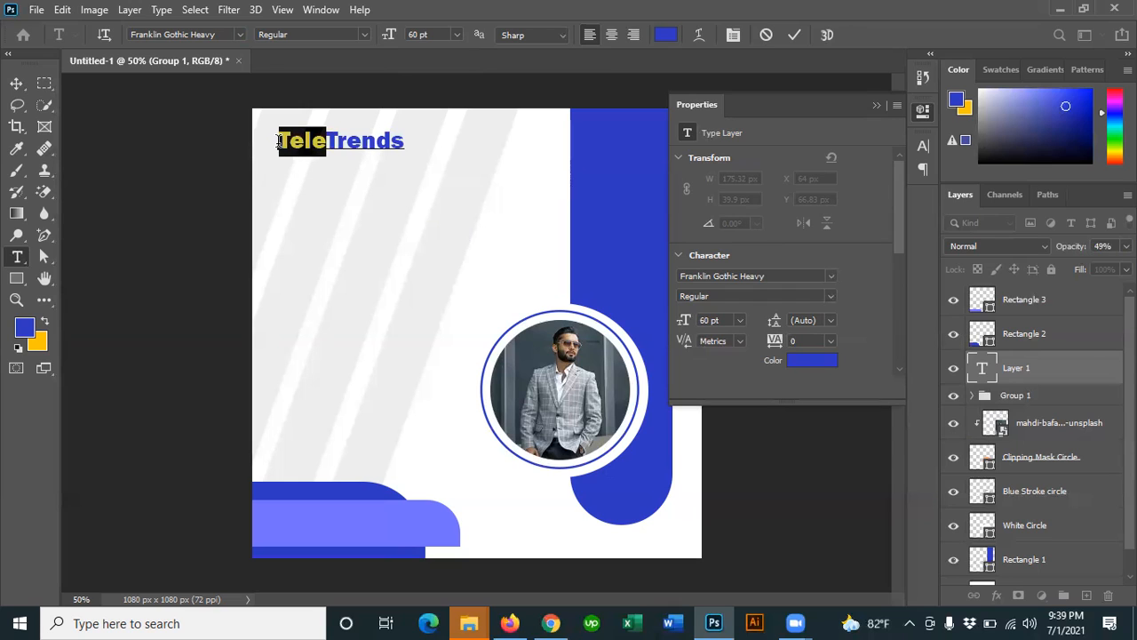
pyautogui.click(666, 34)
pyautogui.moveTo(727, 322); pyautogui.dragTo(748, 360)
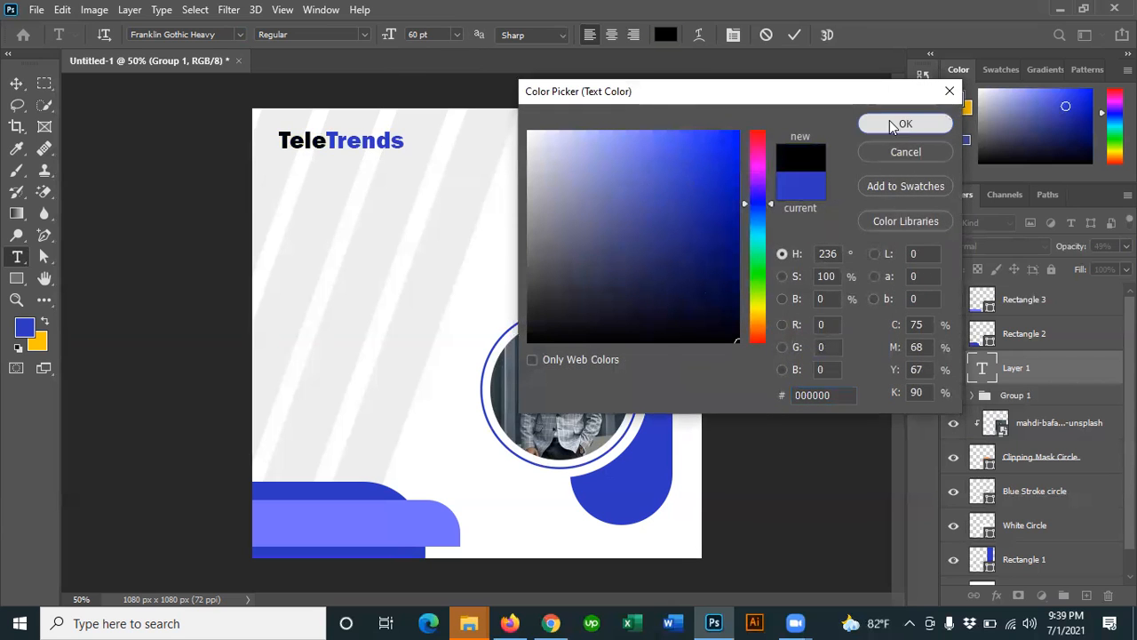
pyautogui.click(891, 122)
pyautogui.click(16, 85)
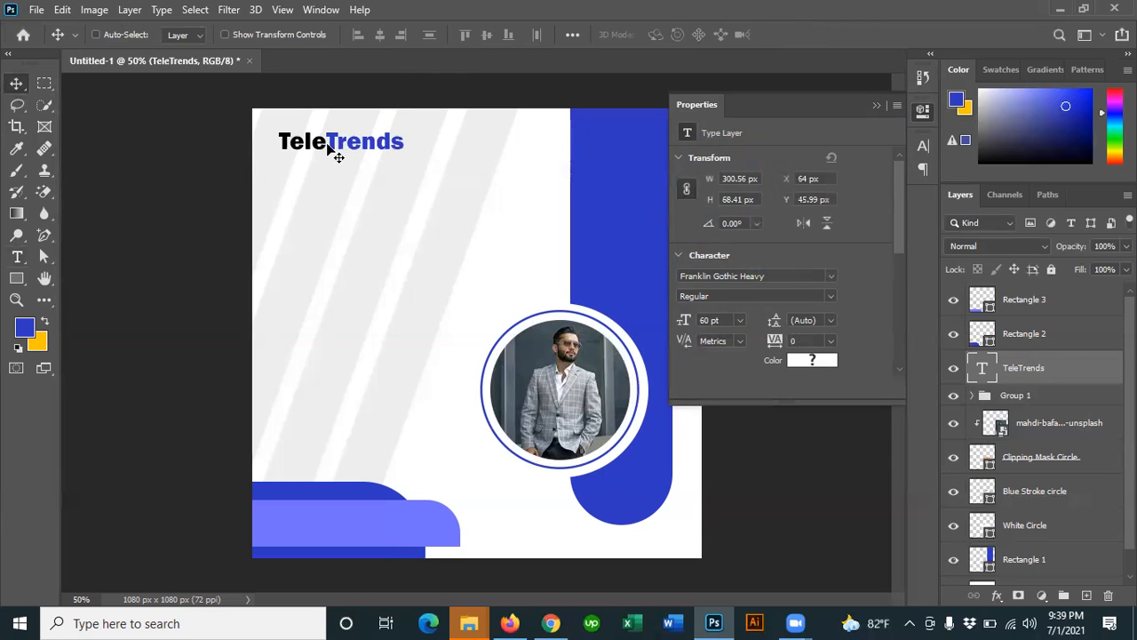
pyautogui.moveTo(330, 144); pyautogui.dragTo(327, 154)
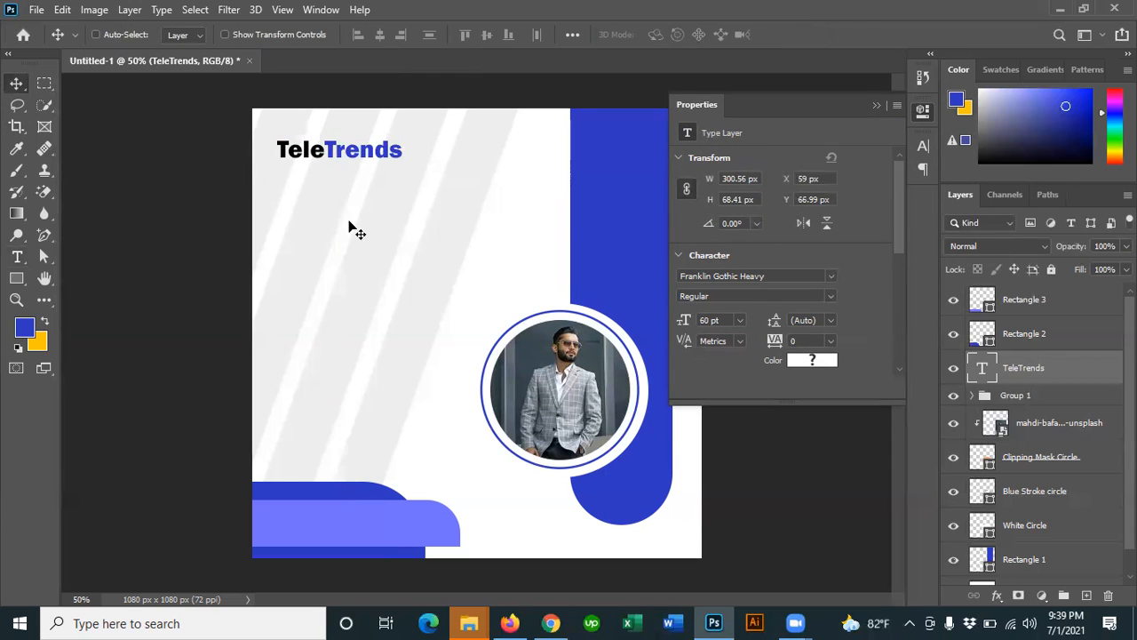
# Step: Add a separate text line reading "Graphic Design Training" below the TeleTrends title
pyautogui.click(16, 260)
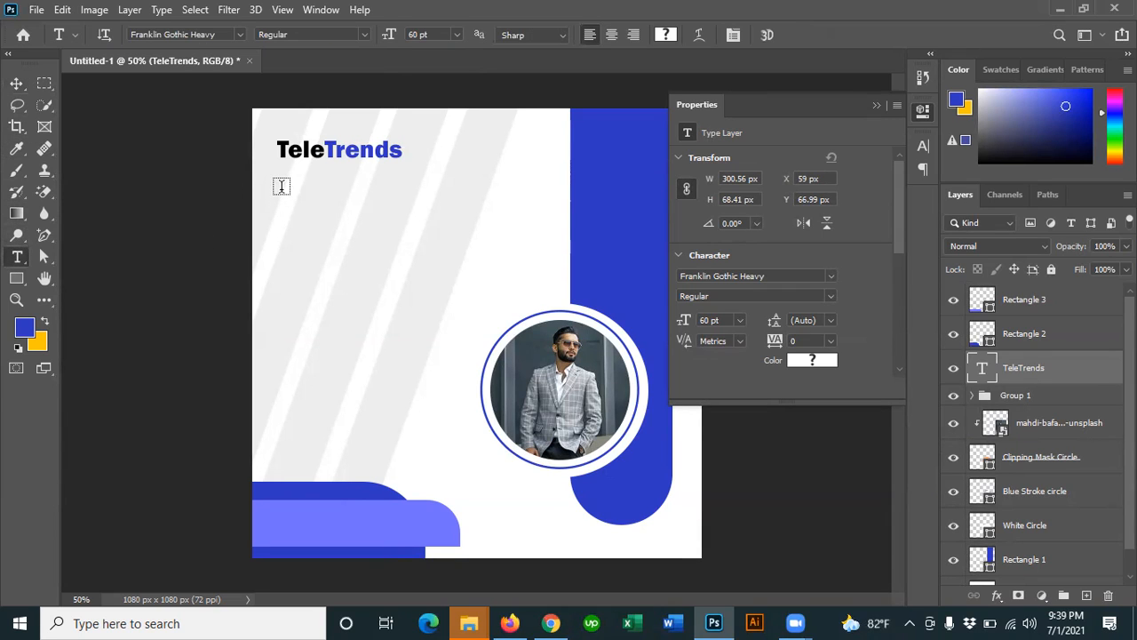
pyautogui.click(282, 189)
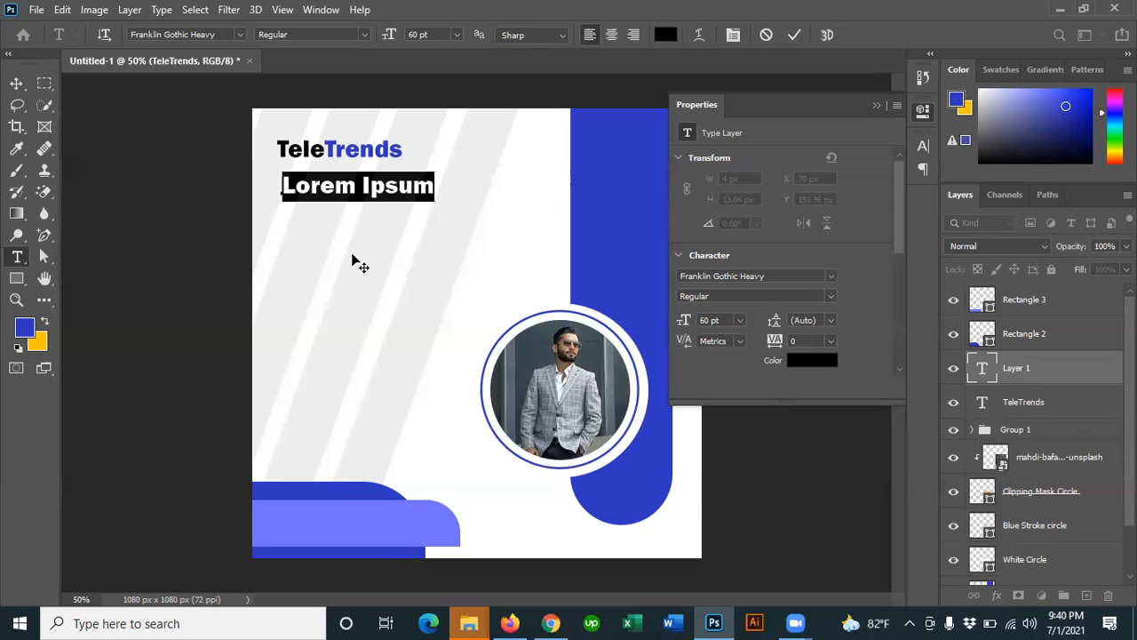
pyautogui.write('Graphic Design')
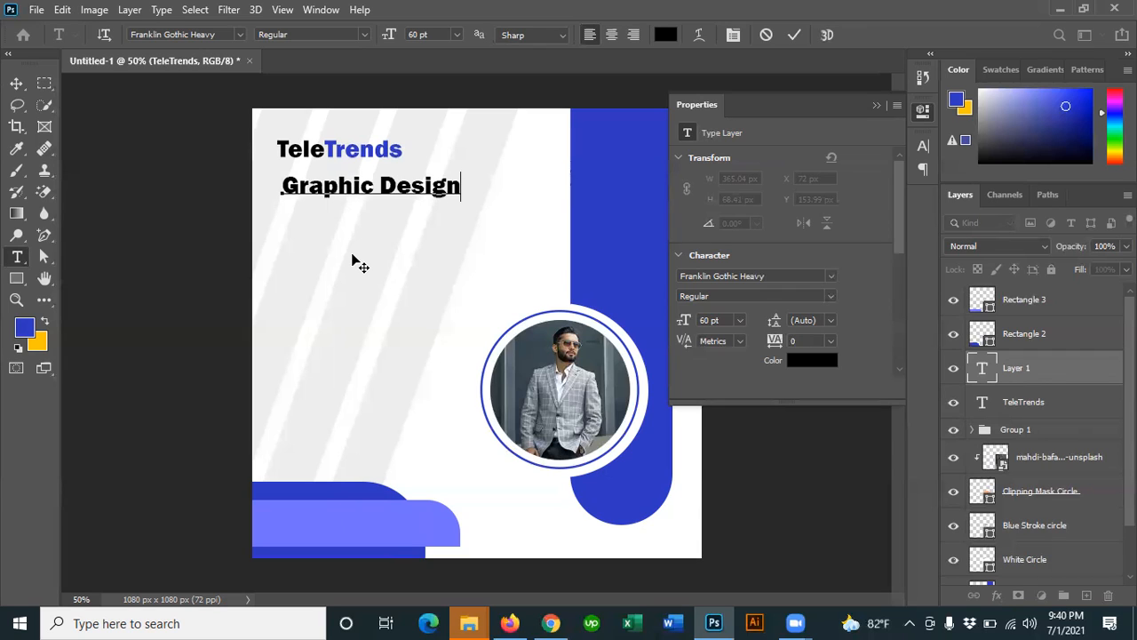
pyautogui.write(' Training')
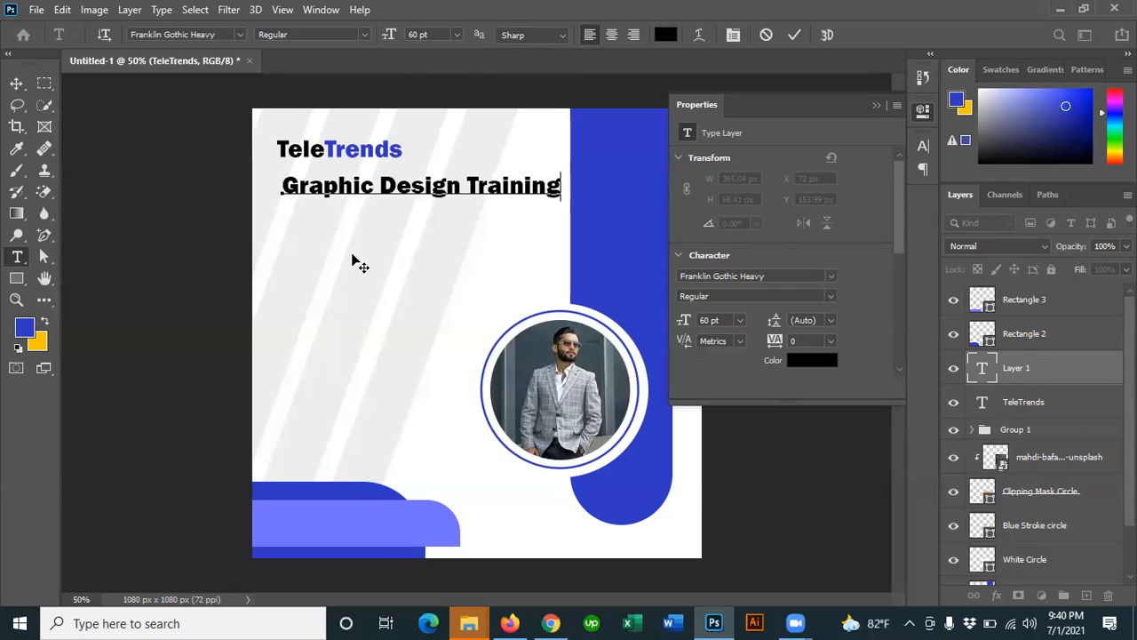
# Step: Set the "Graphic Design Training" line to the Agency FB font at 38 pt
pyautogui.tripleClick(423, 185)
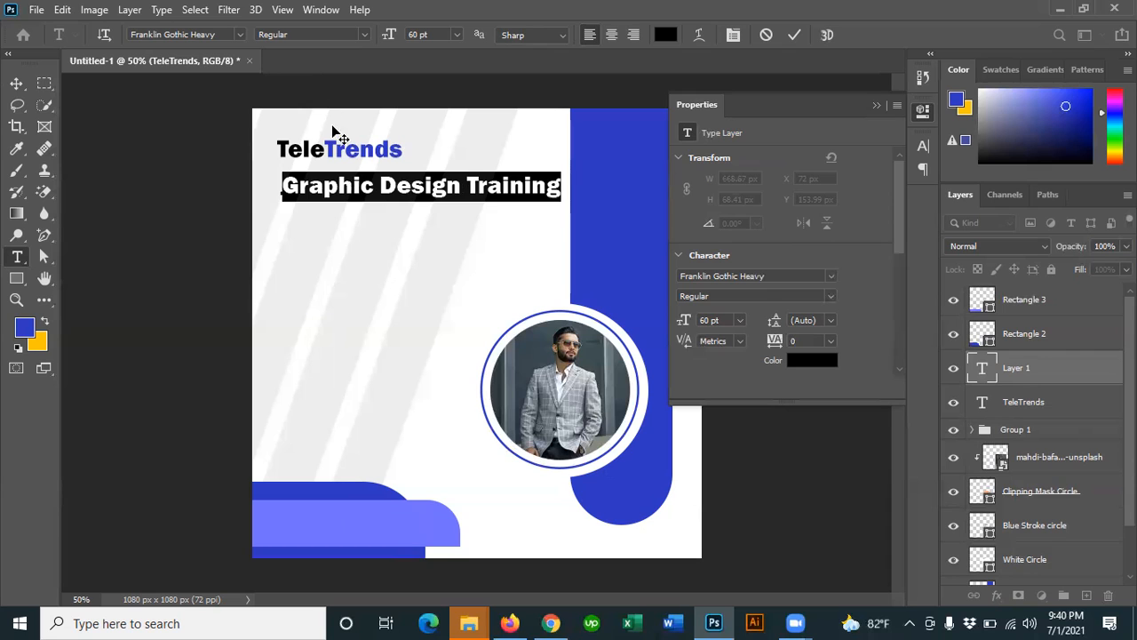
pyautogui.click(240, 35)
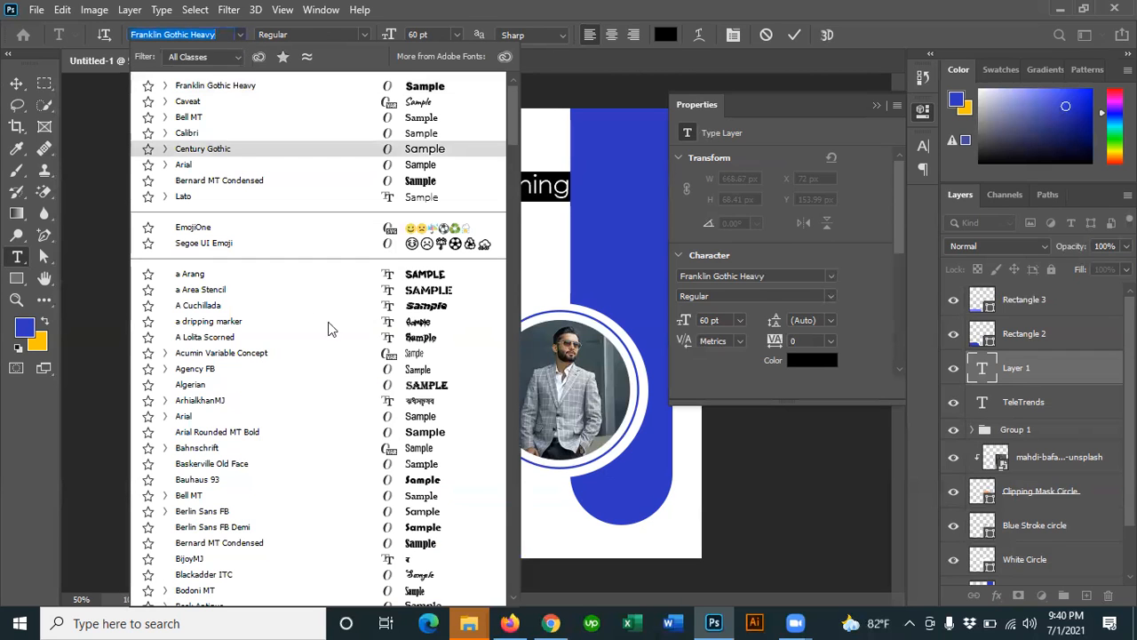
pyautogui.click(358, 370)
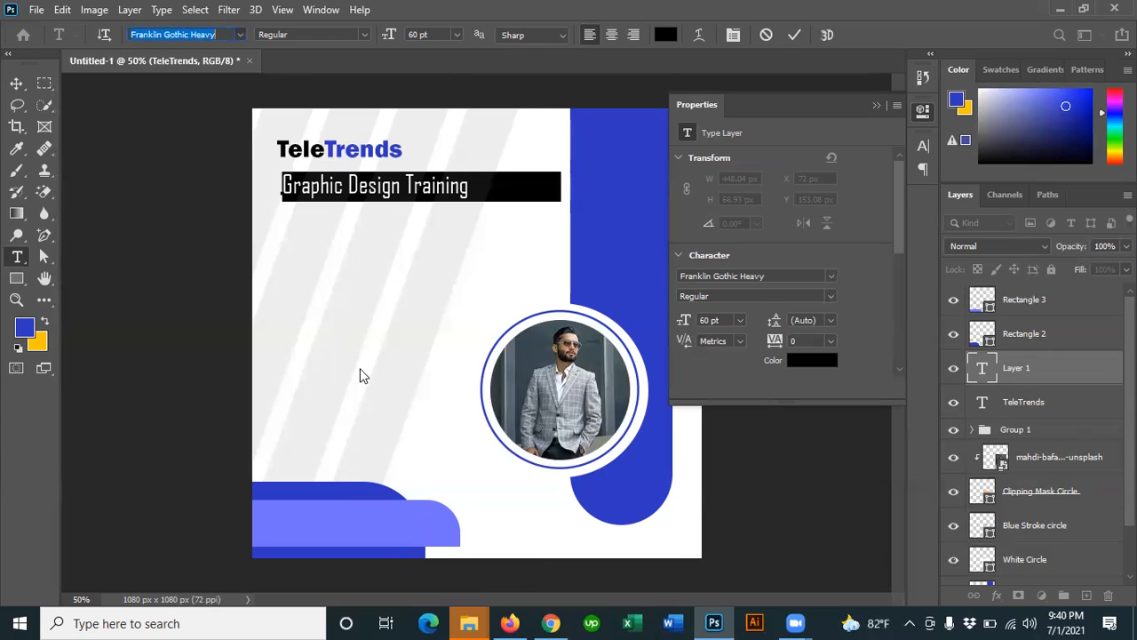
pyautogui.click(434, 34)
pyautogui.scroll(-20, 437, 34)
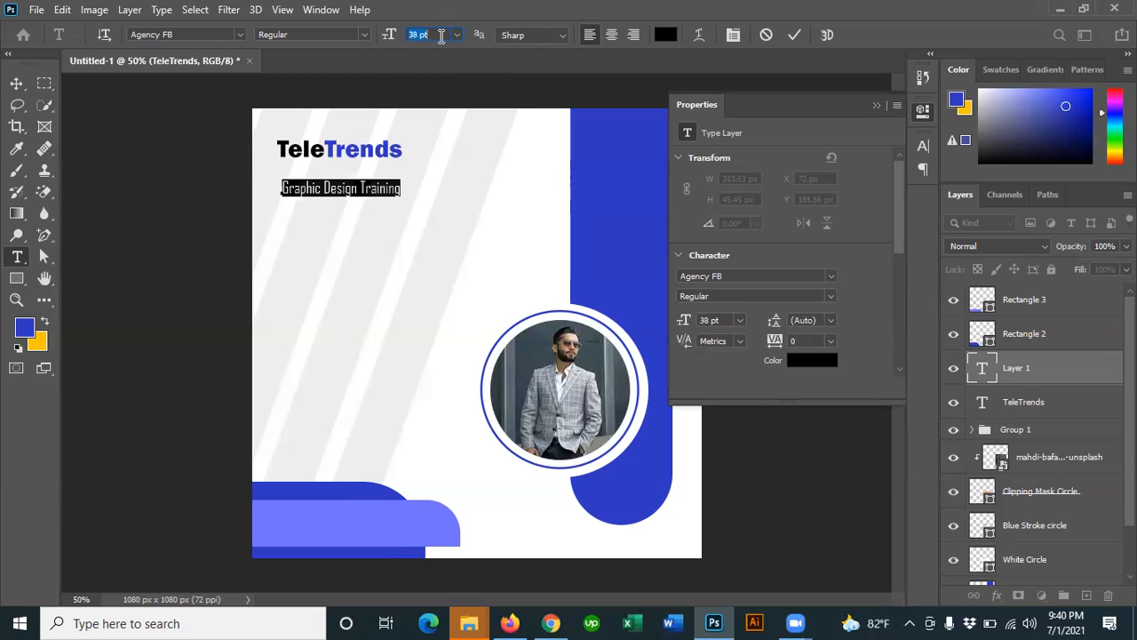
# Step: Move the "Graphic Design Training" line up under the title, left-aligned with it at about X 59 px, Y 133 px
pyautogui.click(329, 188)
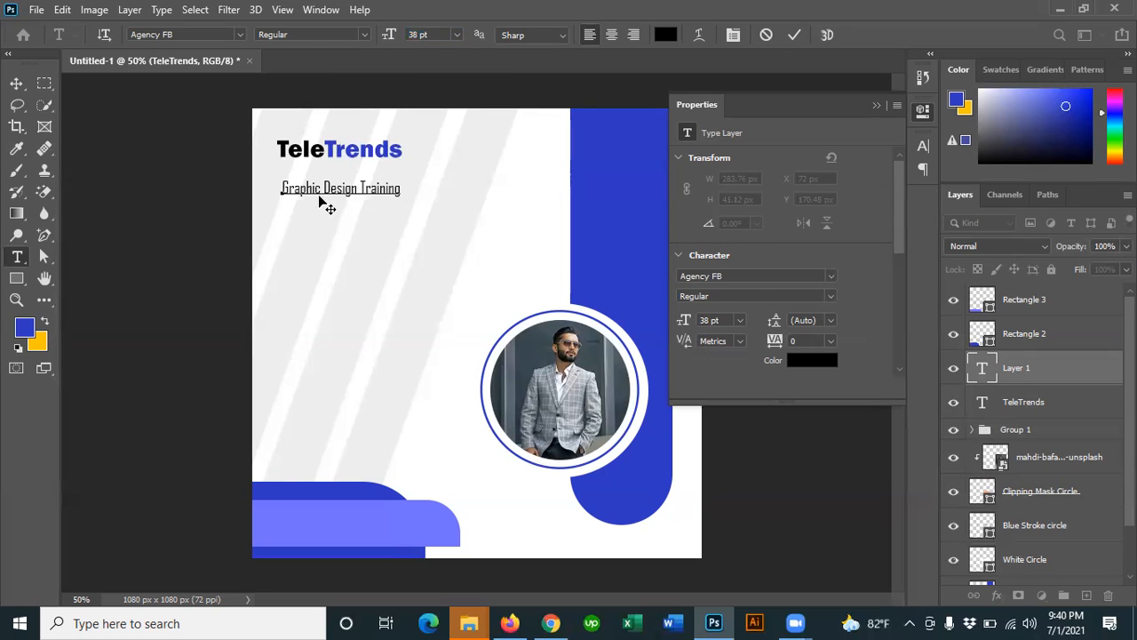
pyautogui.click(16, 83)
pyautogui.moveTo(310, 192); pyautogui.dragTo(311, 183)
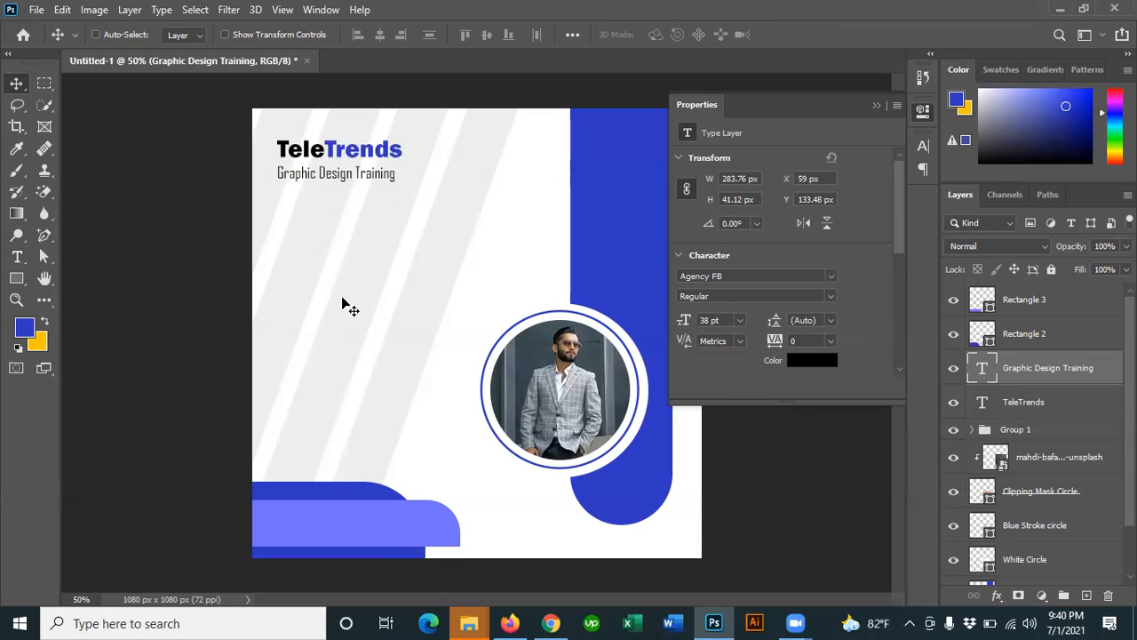
# Step: Draw a placeholder paragraph text box about 483 x 235 px below the subtitle and set its font to Calibri
pyautogui.click(18, 259)
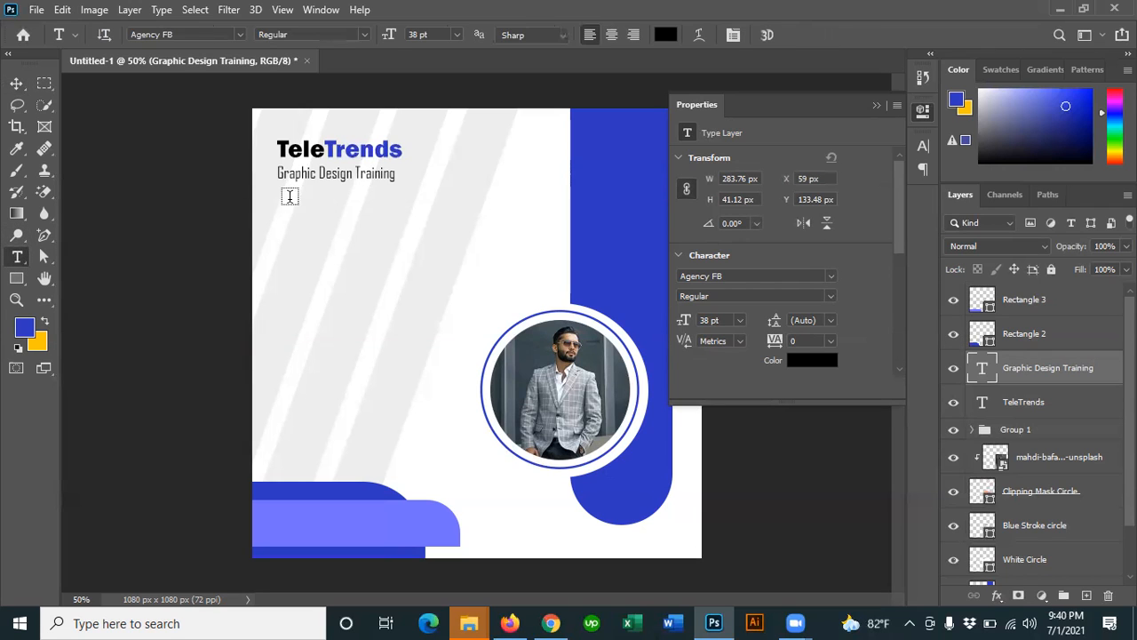
pyautogui.moveTo(288, 204); pyautogui.dragTo(490, 302)
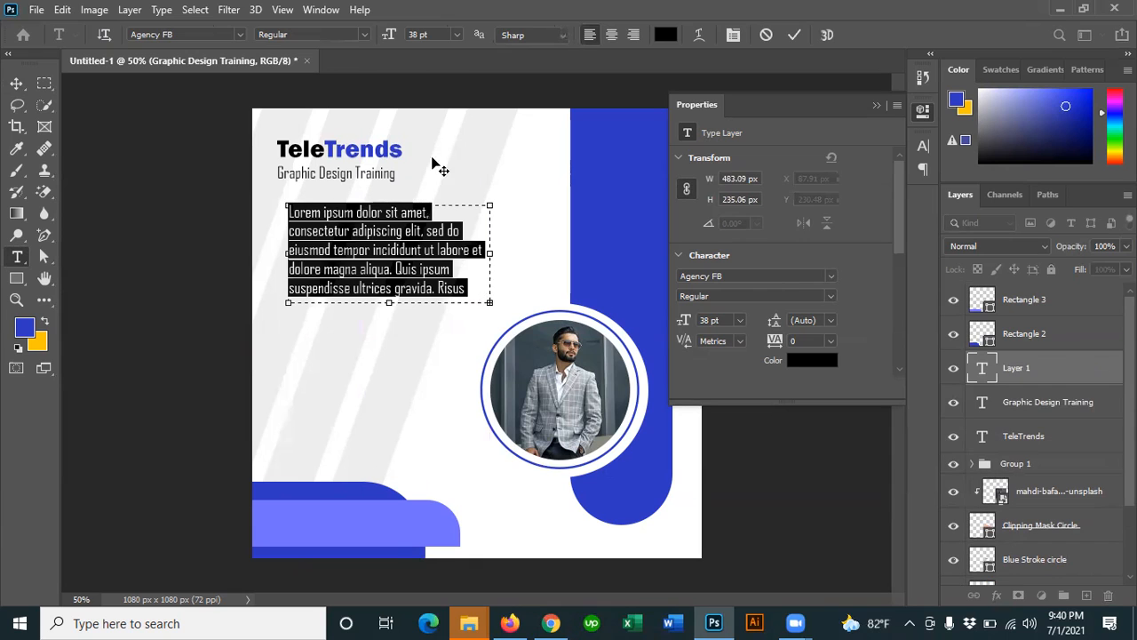
pyautogui.click(238, 35)
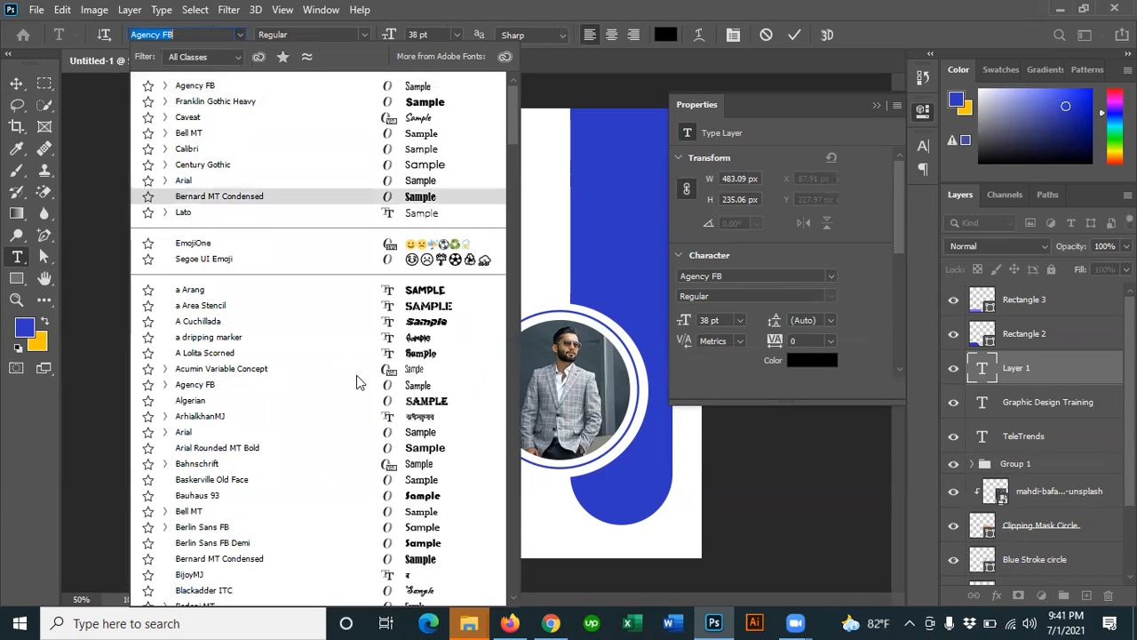
pyautogui.scroll(-5, 353, 380)
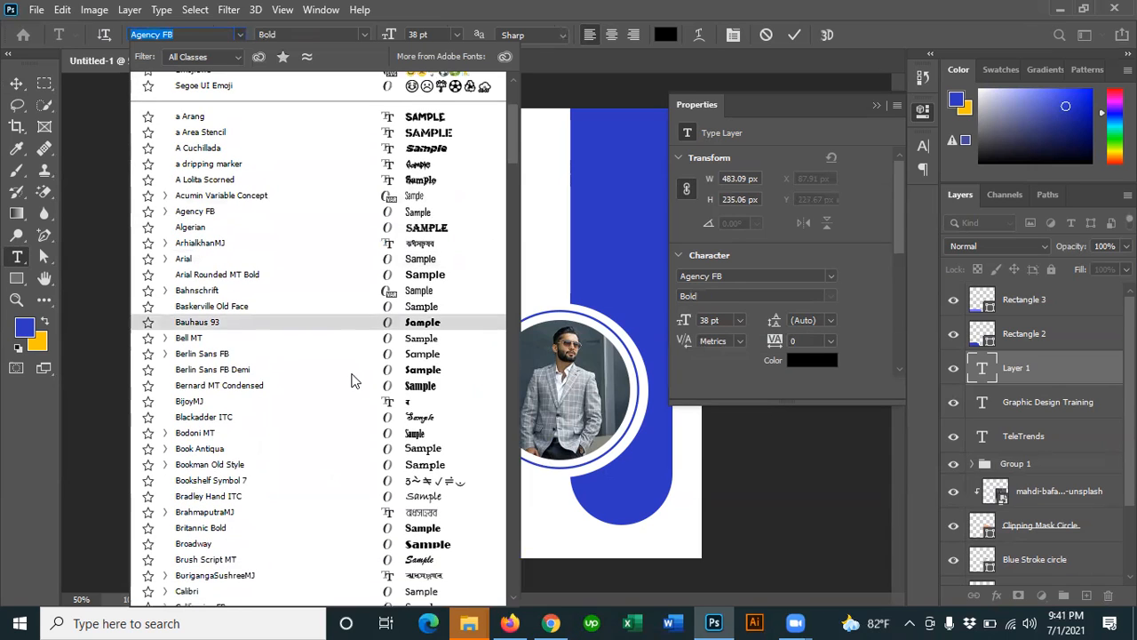
pyautogui.scroll(-3, 353, 380)
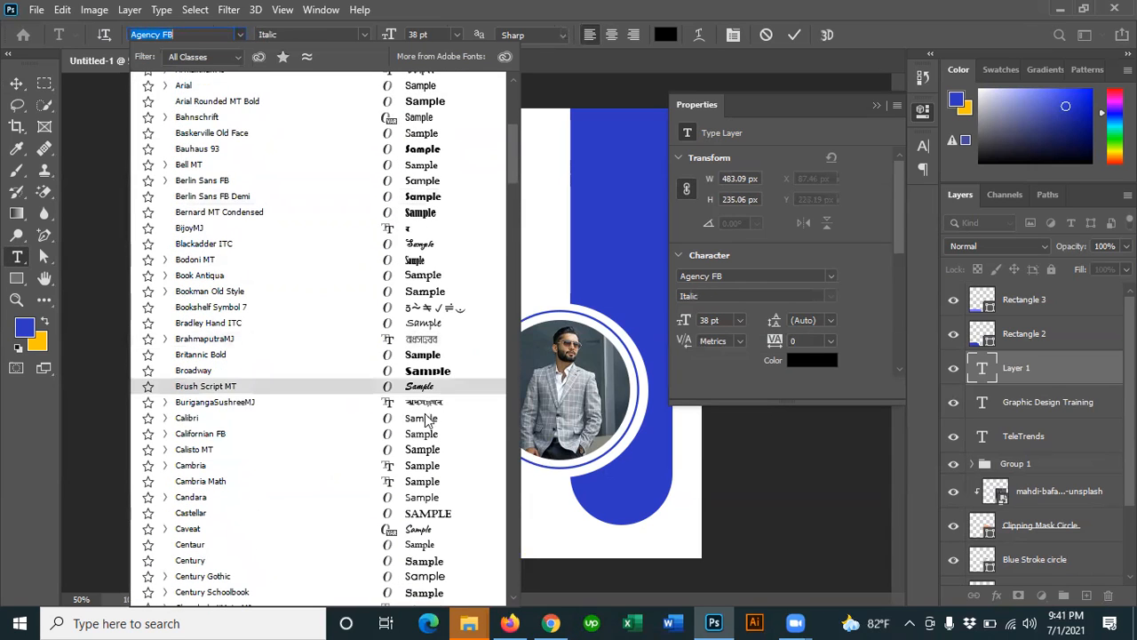
pyautogui.click(424, 418)
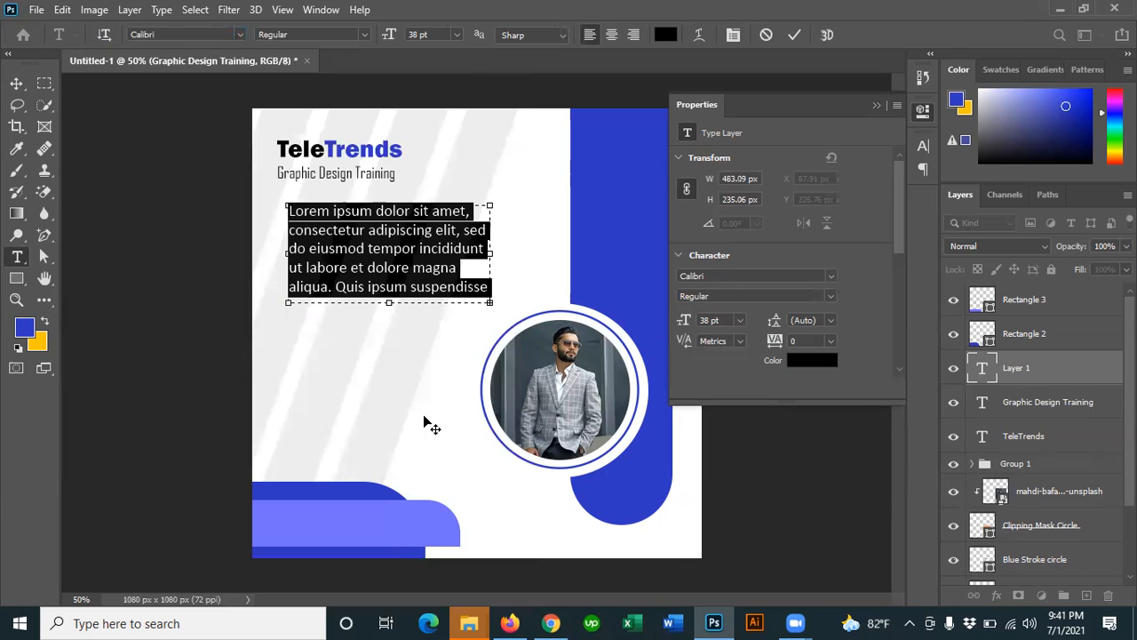
# Step: Set the Lorem ipsum paragraph's font size to 24 pt
pyautogui.click(454, 35)
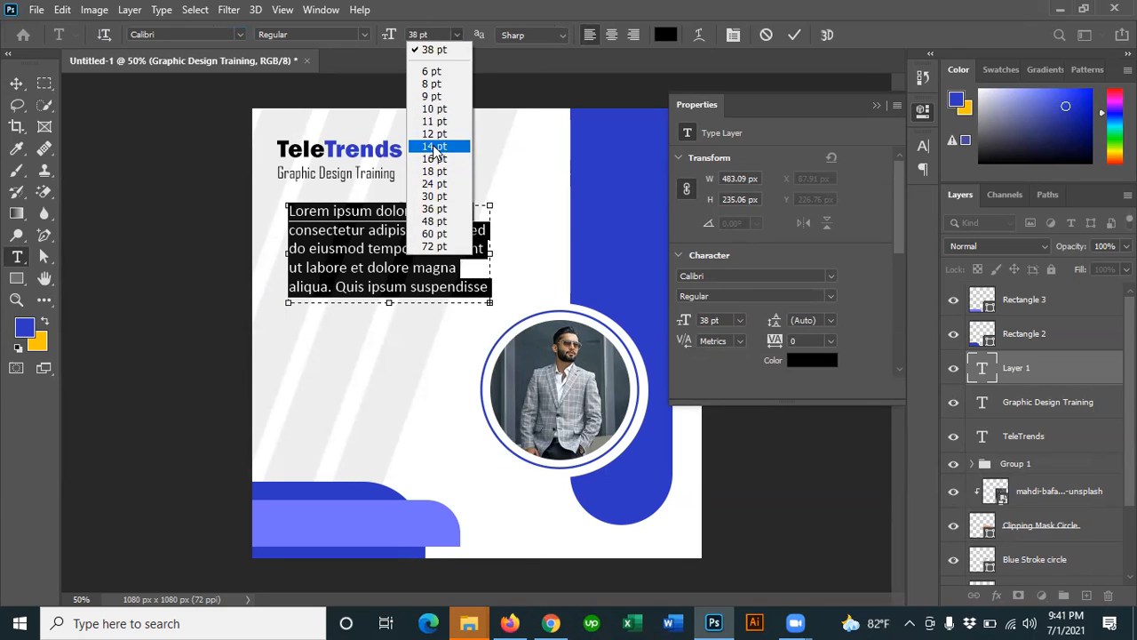
pyautogui.click(435, 146)
pyautogui.click(456, 34)
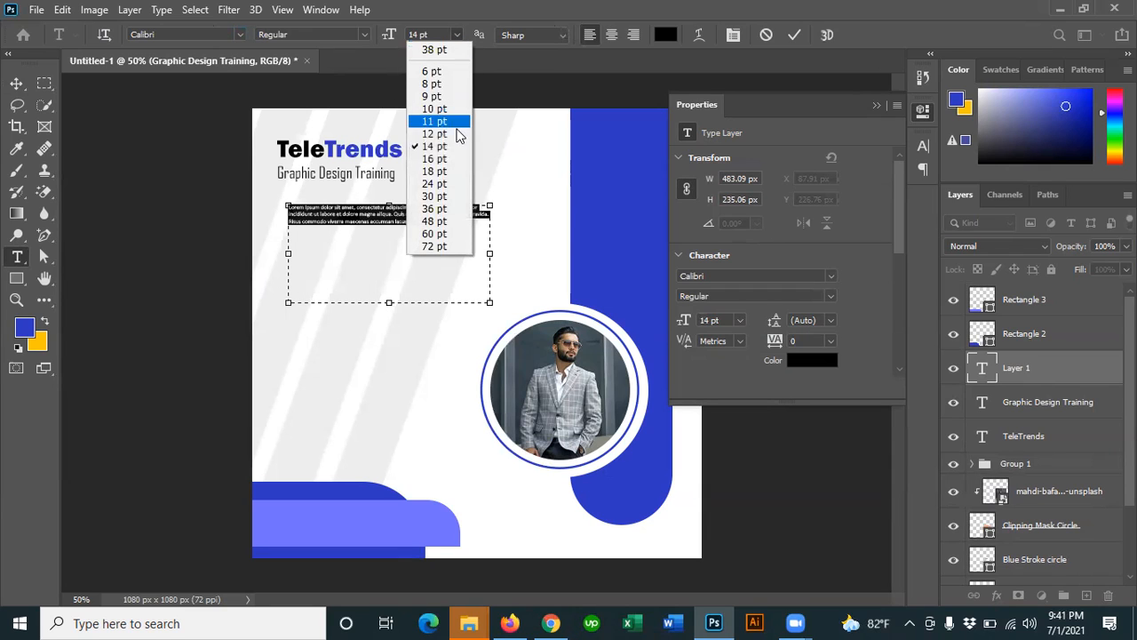
pyautogui.click(429, 190)
pyautogui.click(456, 34)
pyautogui.click(429, 184)
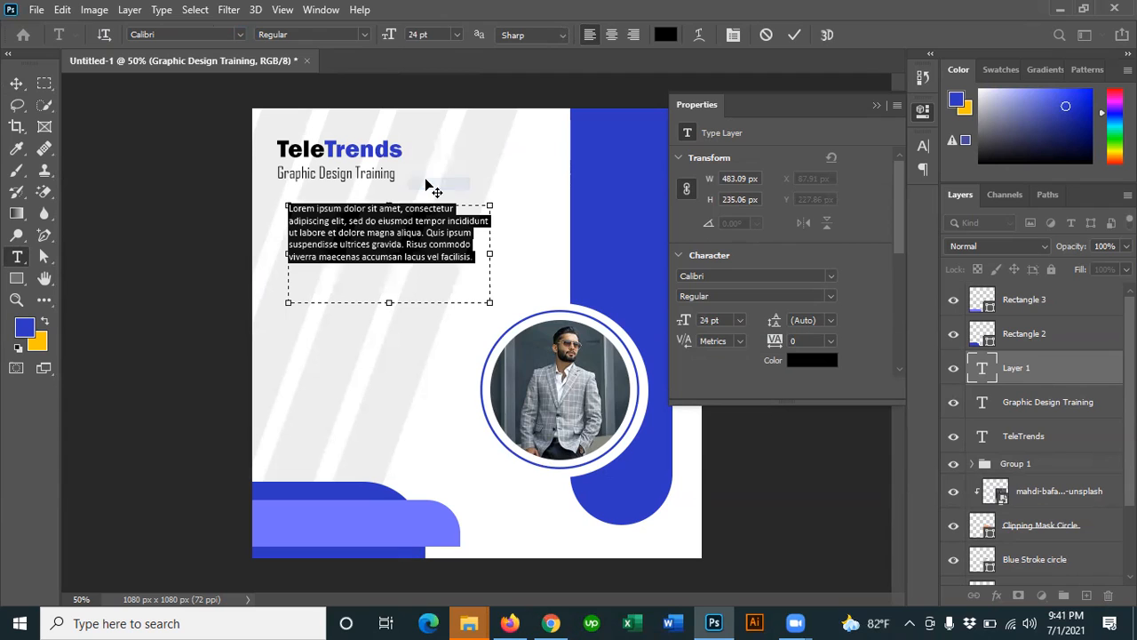
# Step: Move the Lorem ipsum paragraph to left-align with the title at about X 59 px, and fine-tune its vertical gap below the subtitle
pyautogui.click(15, 84)
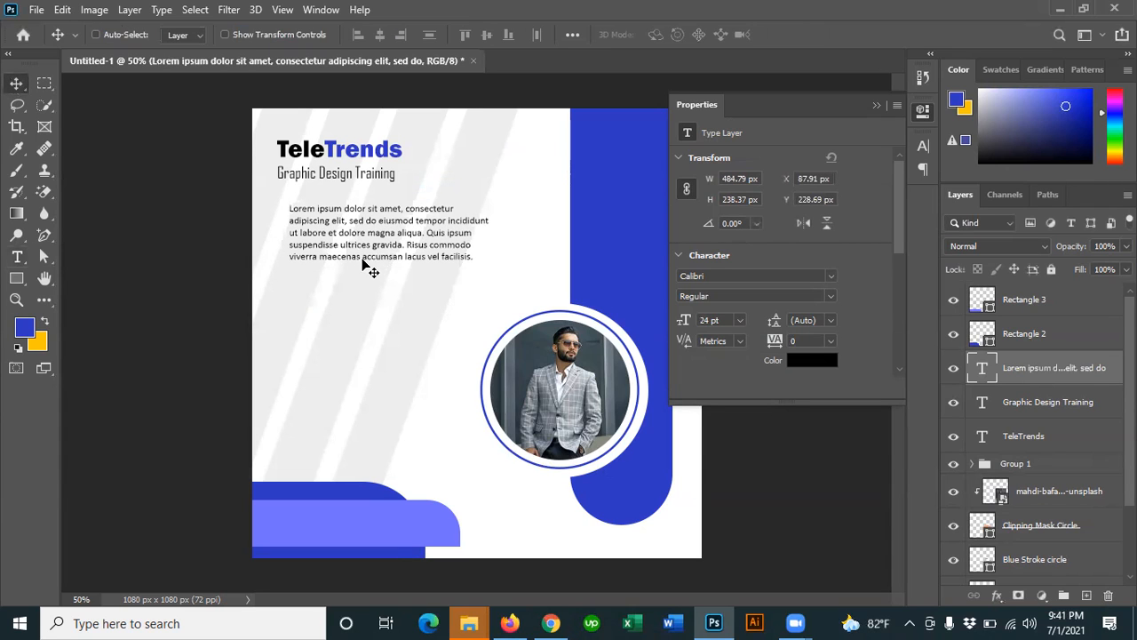
pyautogui.moveTo(362, 260); pyautogui.dragTo(349, 255)
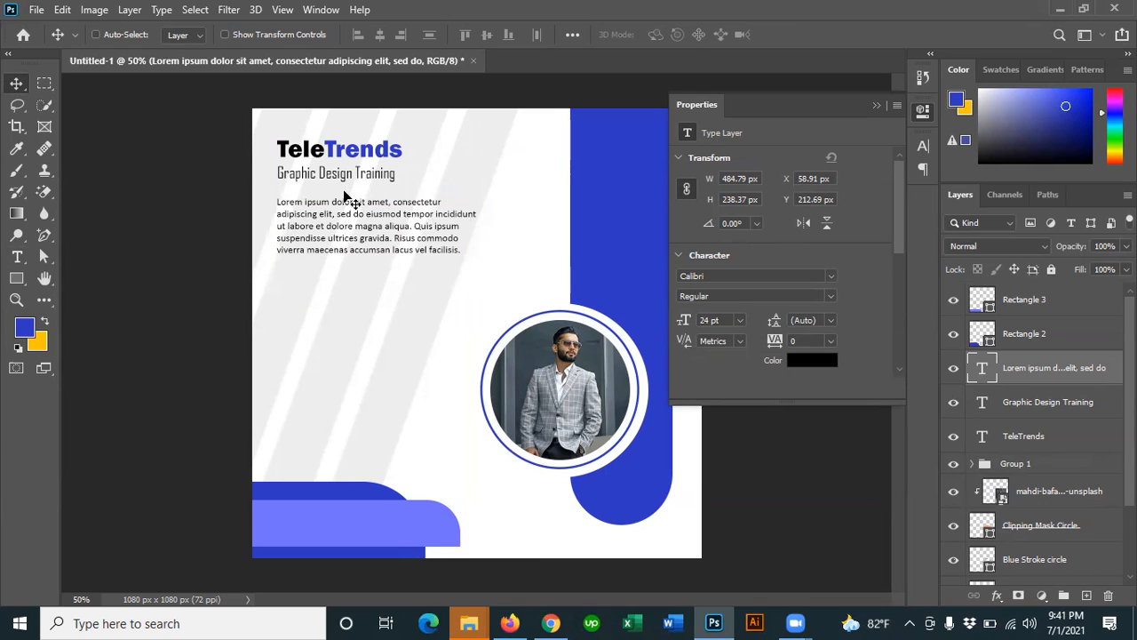
pyautogui.press('Up')
pyautogui.press('Up')
pyautogui.press('Up')
pyautogui.press('Up')
pyautogui.press('Down')
pyautogui.press('Down')
pyautogui.press('Down')
pyautogui.press('Down')
pyautogui.press('Down')
pyautogui.press('Down')
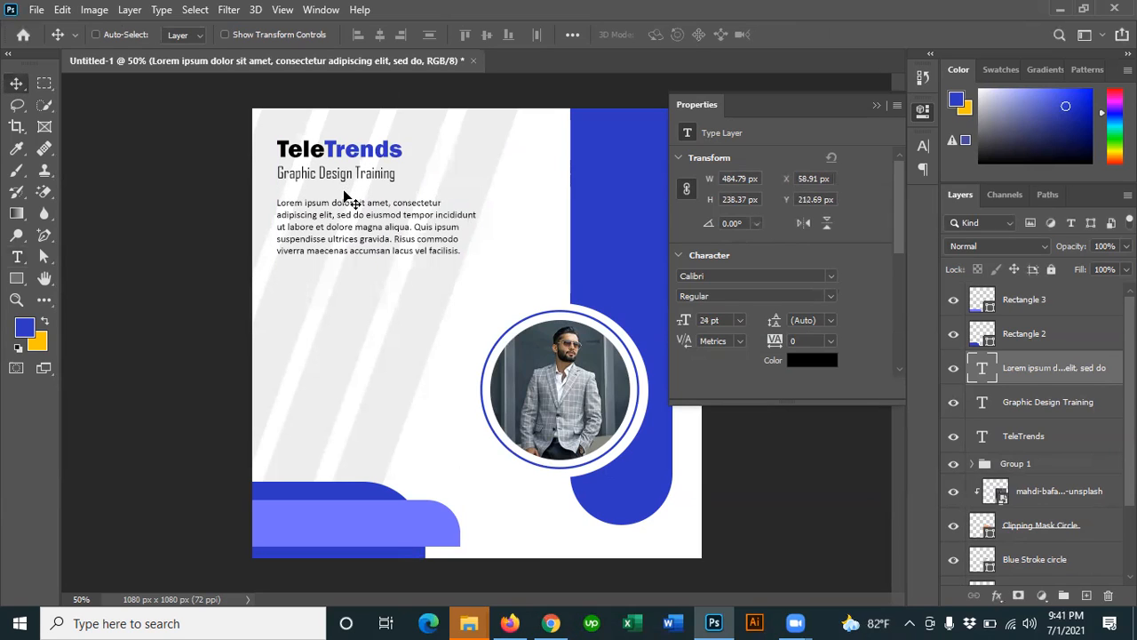
# Step: Nudge the "Graphic Design Training" text layer up 10 px, closer to the TeleTrends title
pyautogui.click(1053, 404)
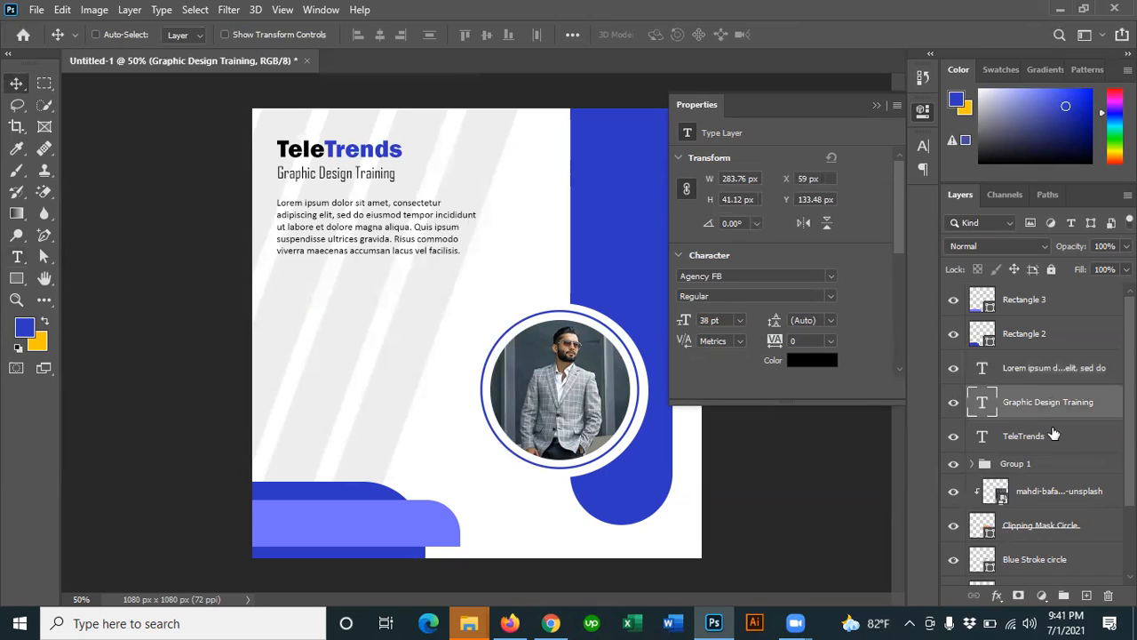
pyautogui.press('Up')
pyautogui.press('Up')
pyautogui.press('Up')
pyautogui.press('Up')
pyautogui.press('Up')
pyautogui.press('Up')
pyautogui.press('Up')
pyautogui.press('Up')
pyautogui.press('Up')
pyautogui.press('Up')
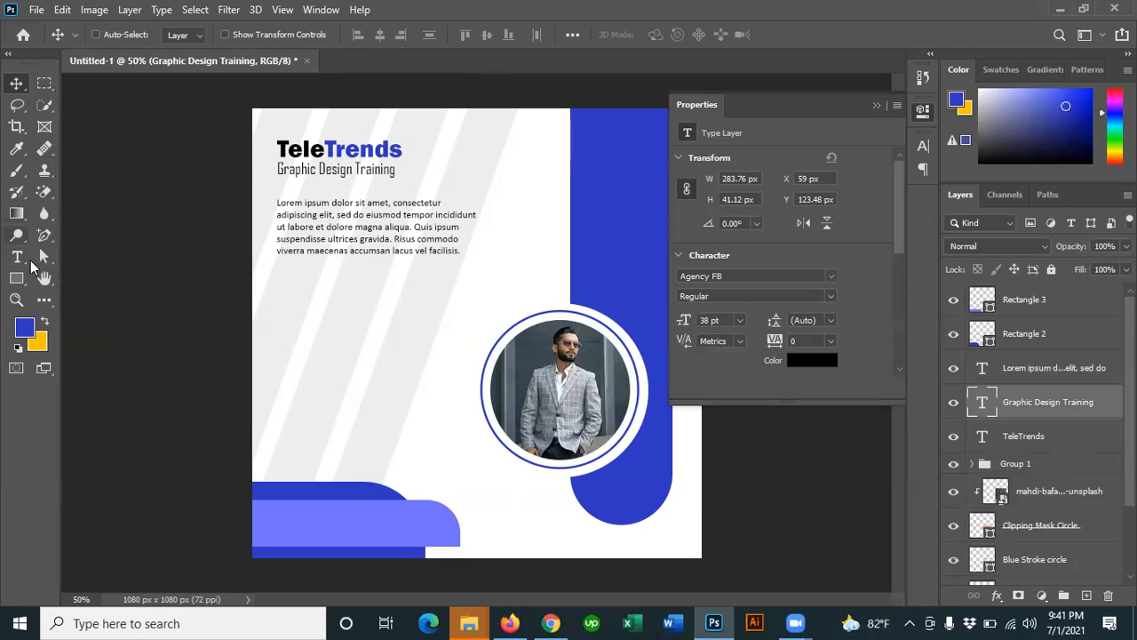
# Step: Draw a rectangle about 242 x 54 px below the paragraph, with no stroke and a bright violet-blue fill
pyautogui.click(16, 278)
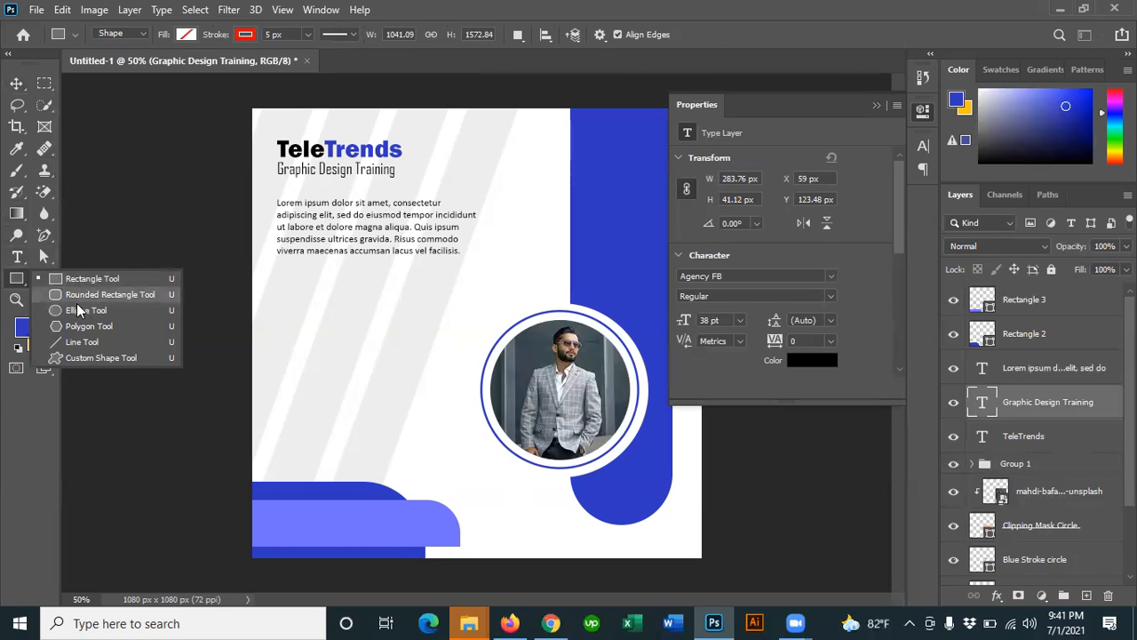
pyautogui.click(80, 279)
pyautogui.moveTo(279, 286); pyautogui.dragTo(379, 307)
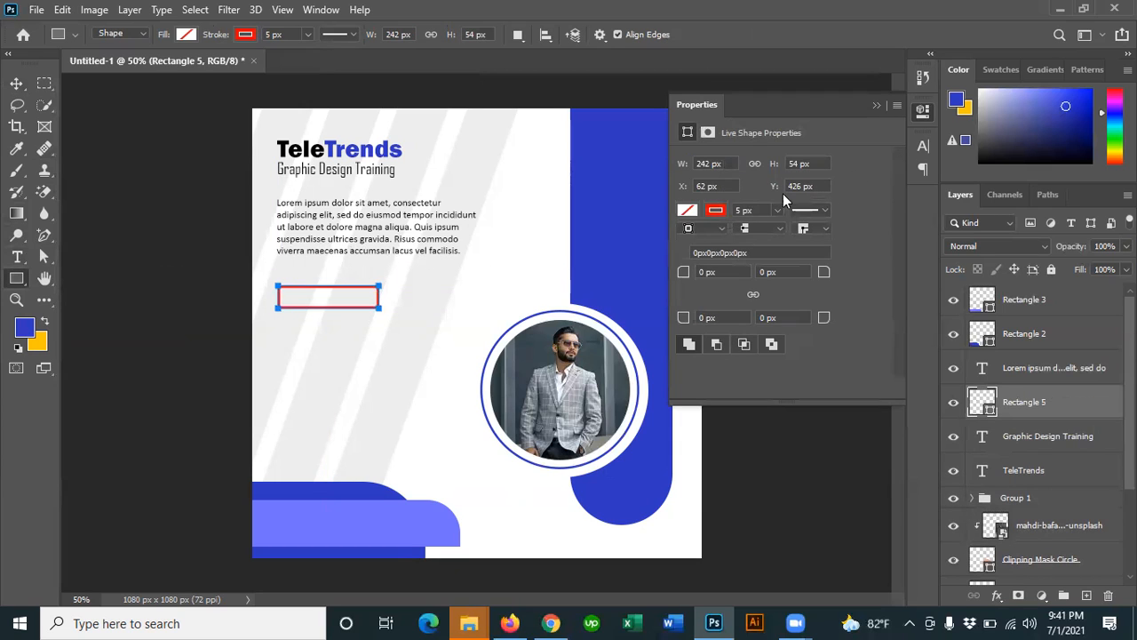
pyautogui.click(717, 212)
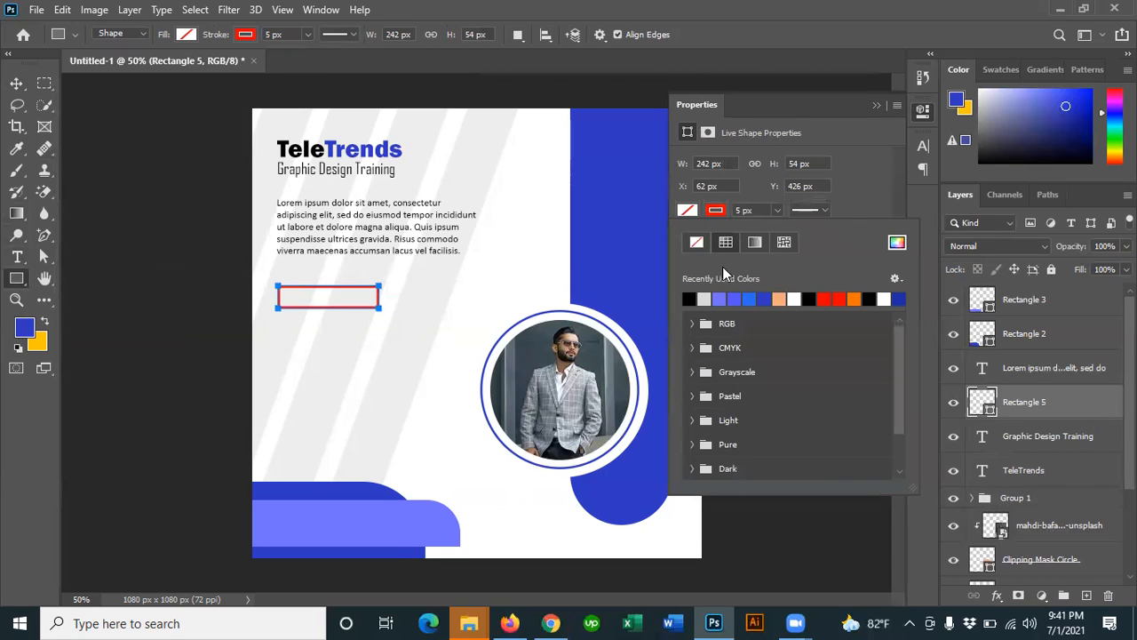
pyautogui.click(698, 244)
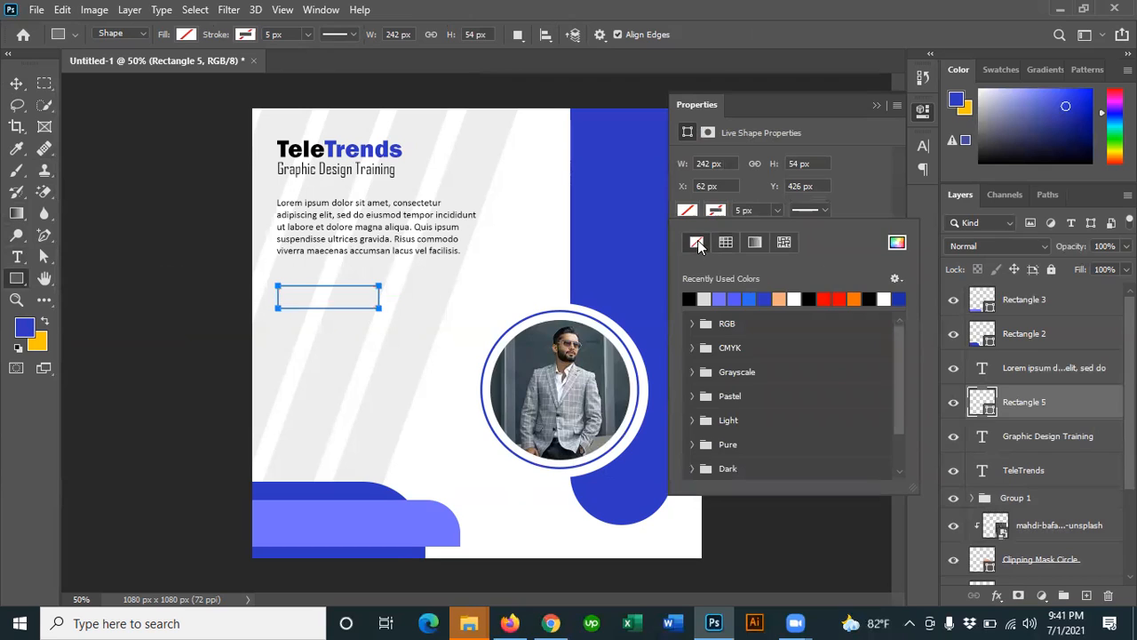
pyautogui.click(735, 298)
pyautogui.click(753, 211)
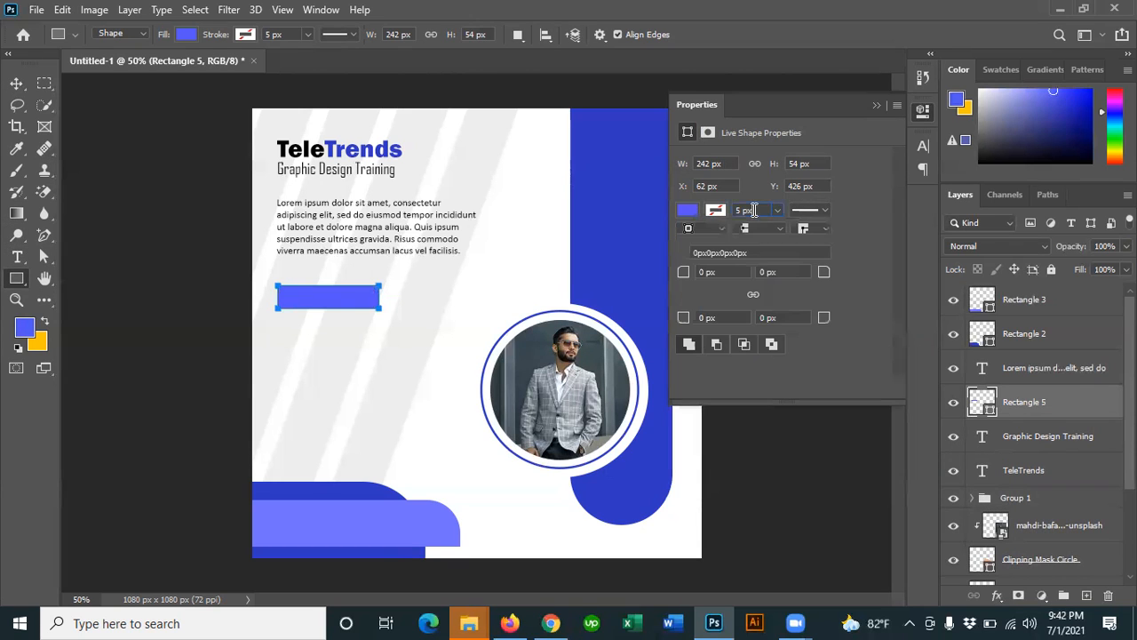
# Step: Round all four corners of the new violet-blue rectangle to a 30 px radius
pyautogui.click(722, 272)
pyautogui.moveTo(723, 272); pyautogui.dragTo(686, 271)
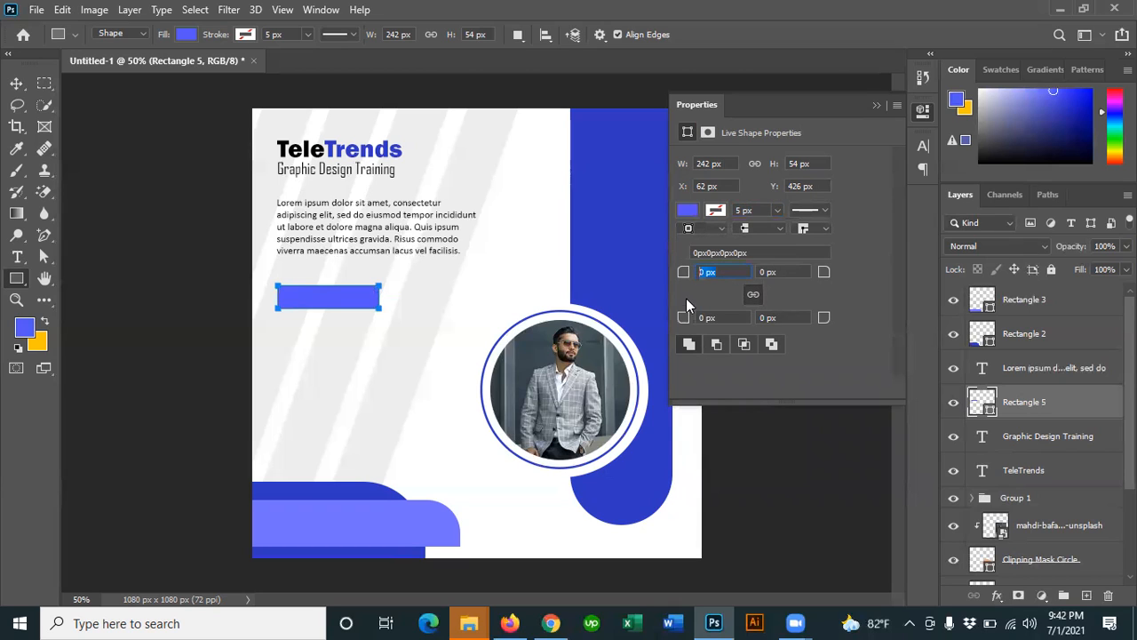
pyautogui.write('20')
pyautogui.press('Return')
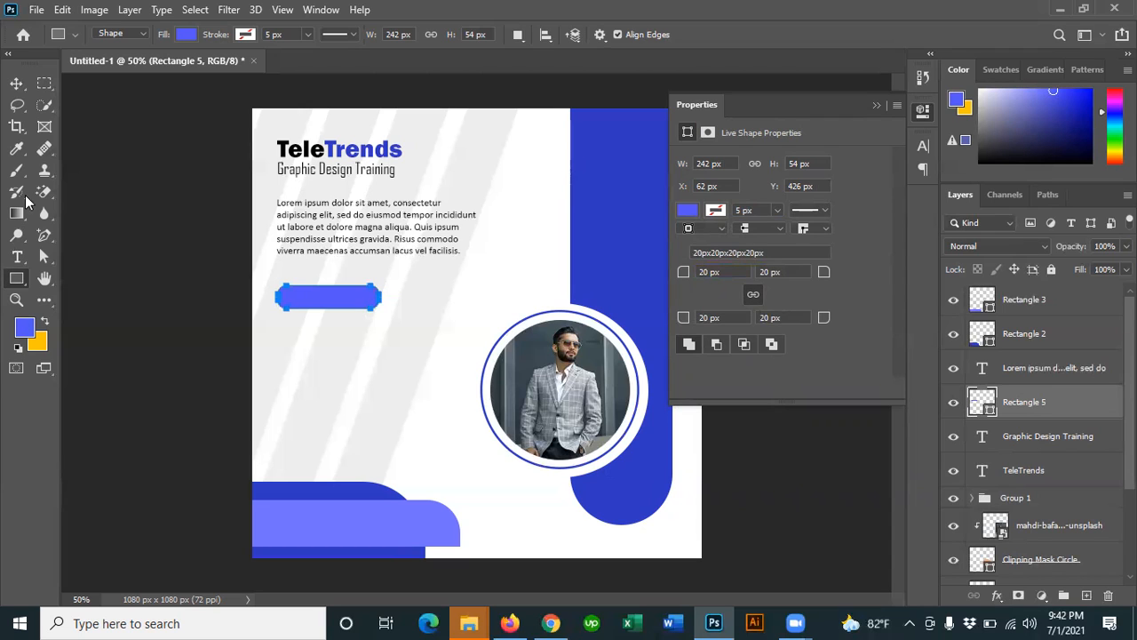
pyautogui.click(17, 84)
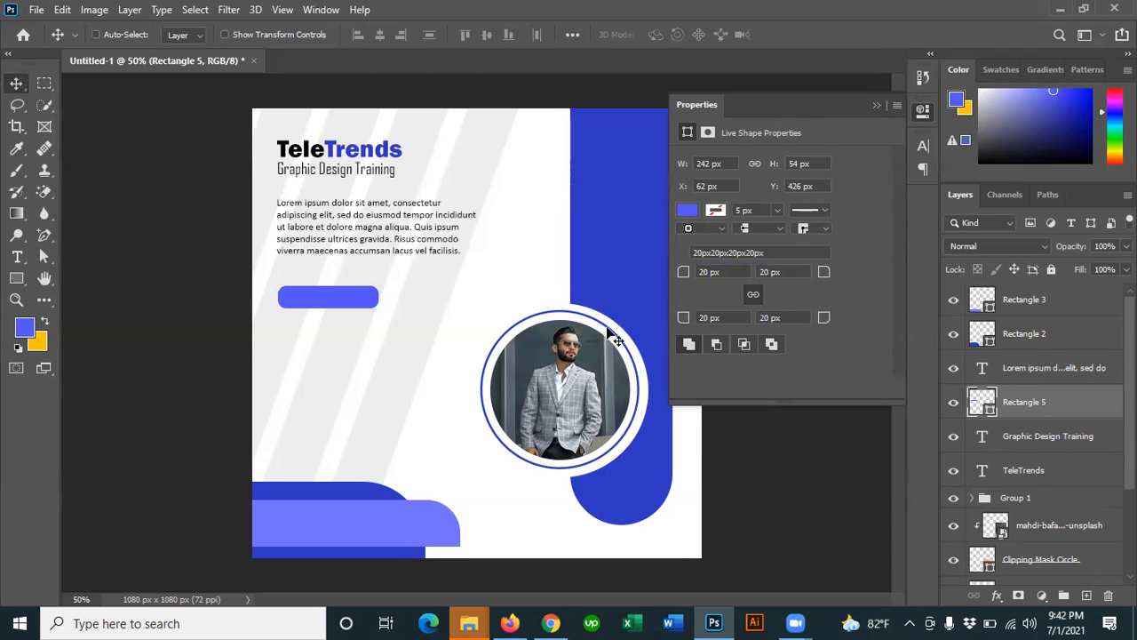
pyautogui.click(709, 272)
pyautogui.write('30')
pyautogui.press('Return')
pyautogui.click(876, 106)
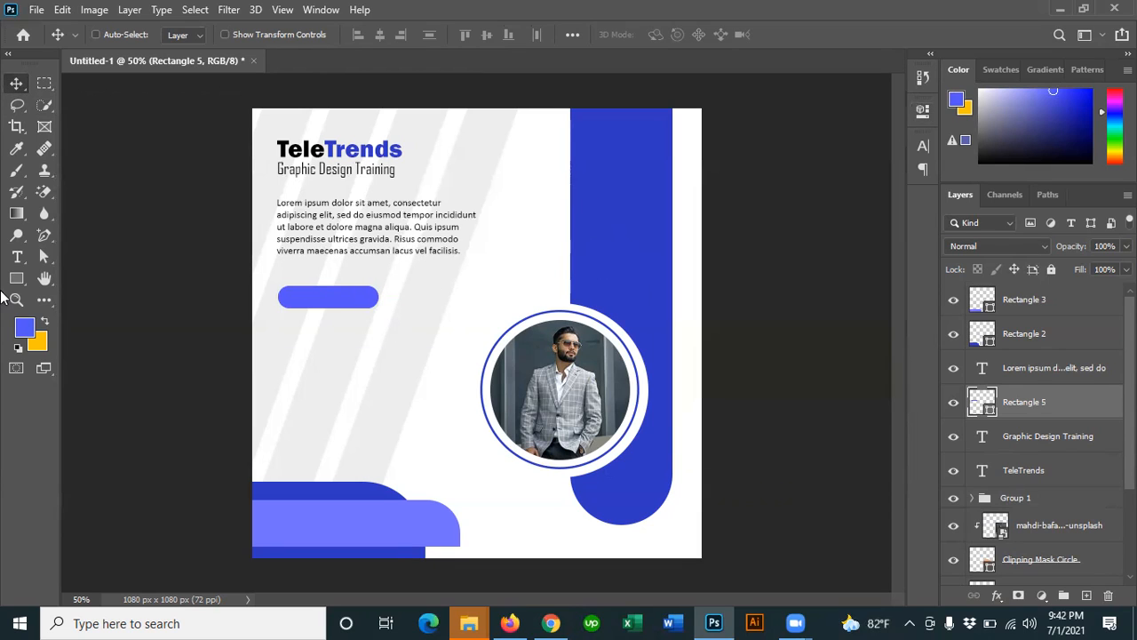
# Step: Add the text "LEARN MORE" just below the rounded violet-blue rectangle
pyautogui.click(18, 257)
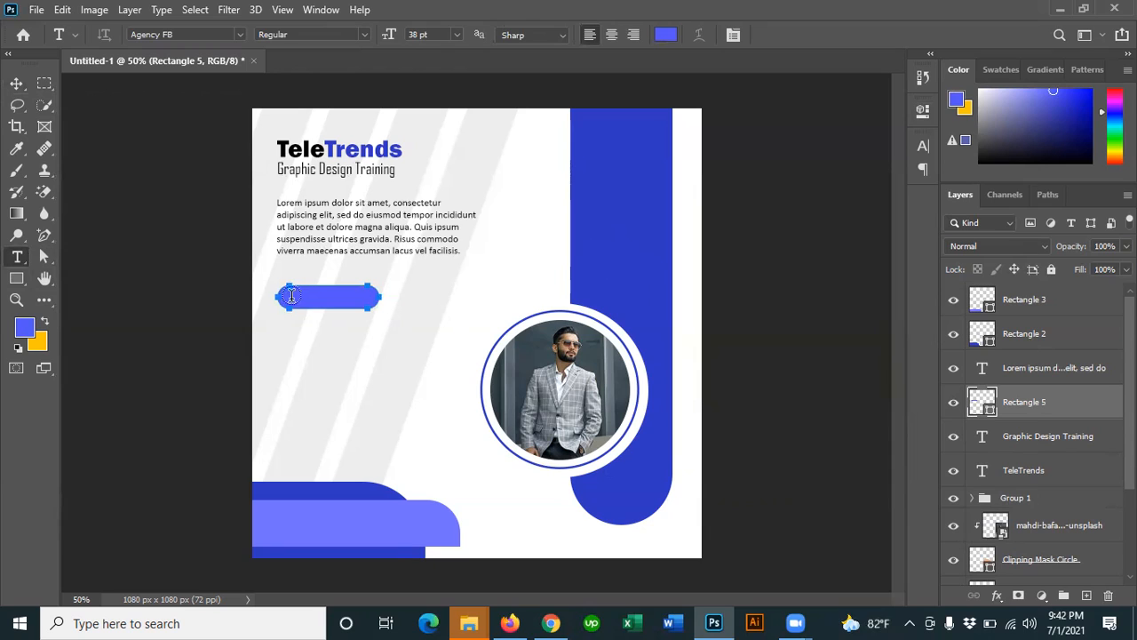
pyautogui.click(300, 338)
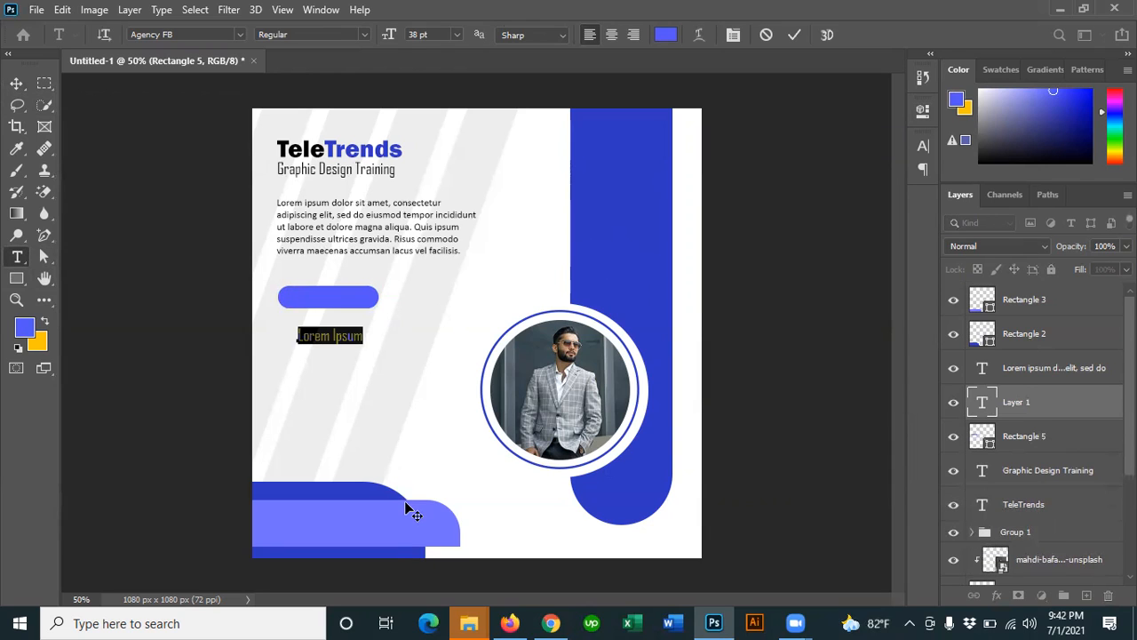
pyautogui.write('Learn')
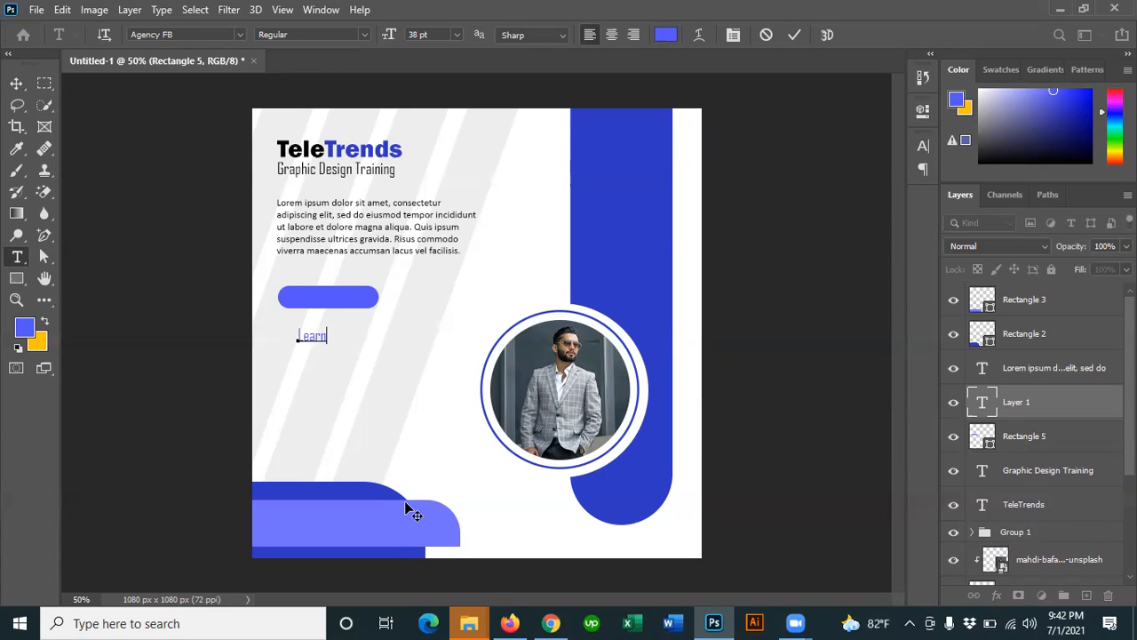
pyautogui.press('BackSpace')
pyautogui.press('BackSpace')
pyautogui.press('BackSpace')
pyautogui.press('BackSpace')
pyautogui.write('EARN MORE')
# Step: Set the LEARN MORE text's font to Arial Rounded MT Bold and its size to 24 pt
pyautogui.hotkey('shift', 'Left')
pyautogui.hotkey('shift', 'Left')
pyautogui.hotkey('shift', 'Left')
pyautogui.hotkey('shift', 'Left')
pyautogui.hotkey('shift', 'Left')
pyautogui.hotkey('shift', 'Left')
pyautogui.hotkey('shift', 'Left')
pyautogui.hotkey('shift', 'Left')
pyautogui.hotkey('shift', 'Left')
pyautogui.hotkey('shift', 'Left')
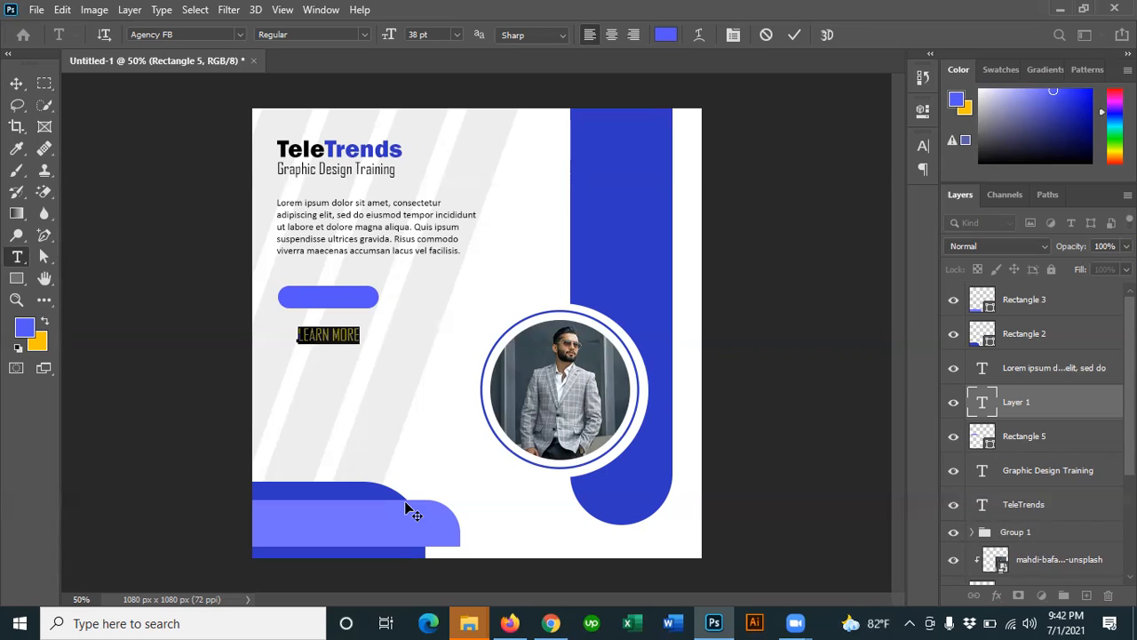
pyautogui.click(238, 36)
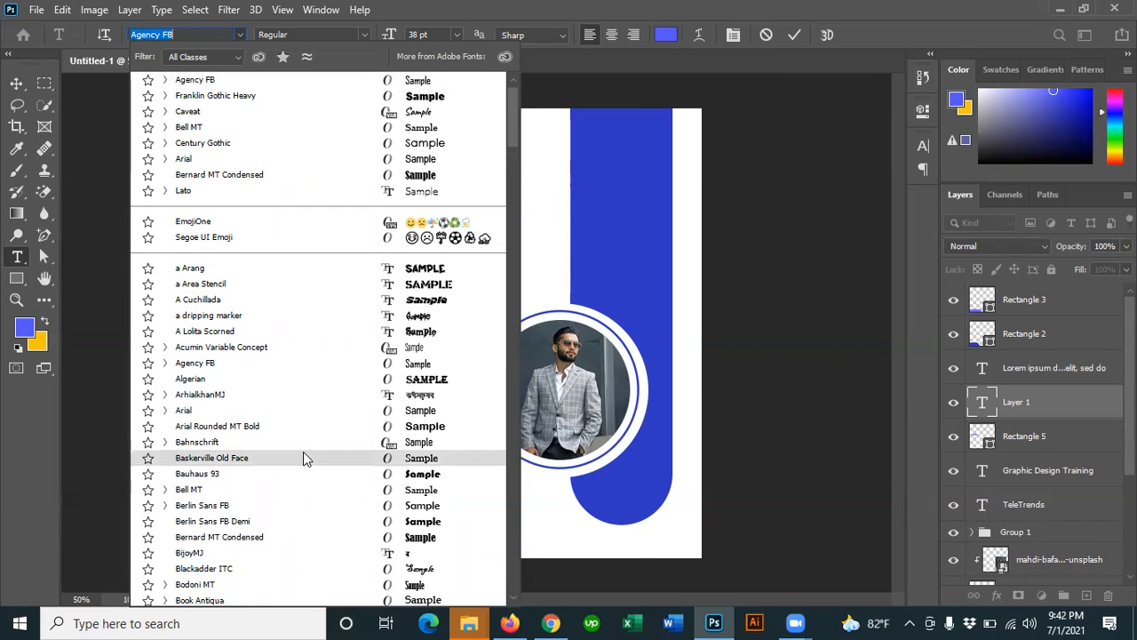
pyautogui.click(308, 427)
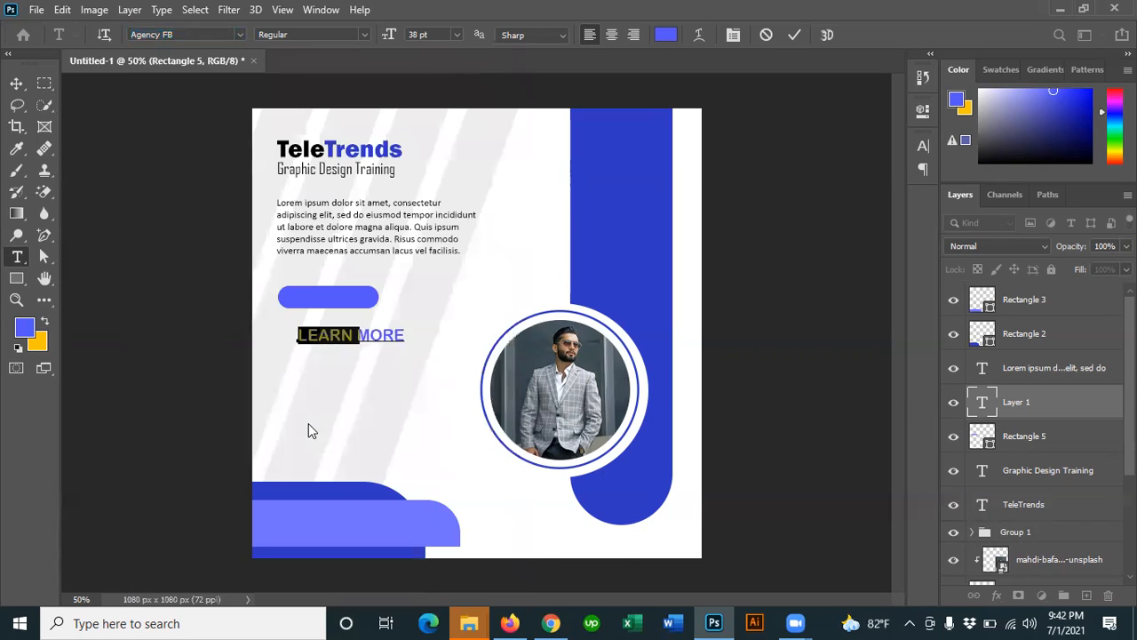
pyautogui.click(458, 34)
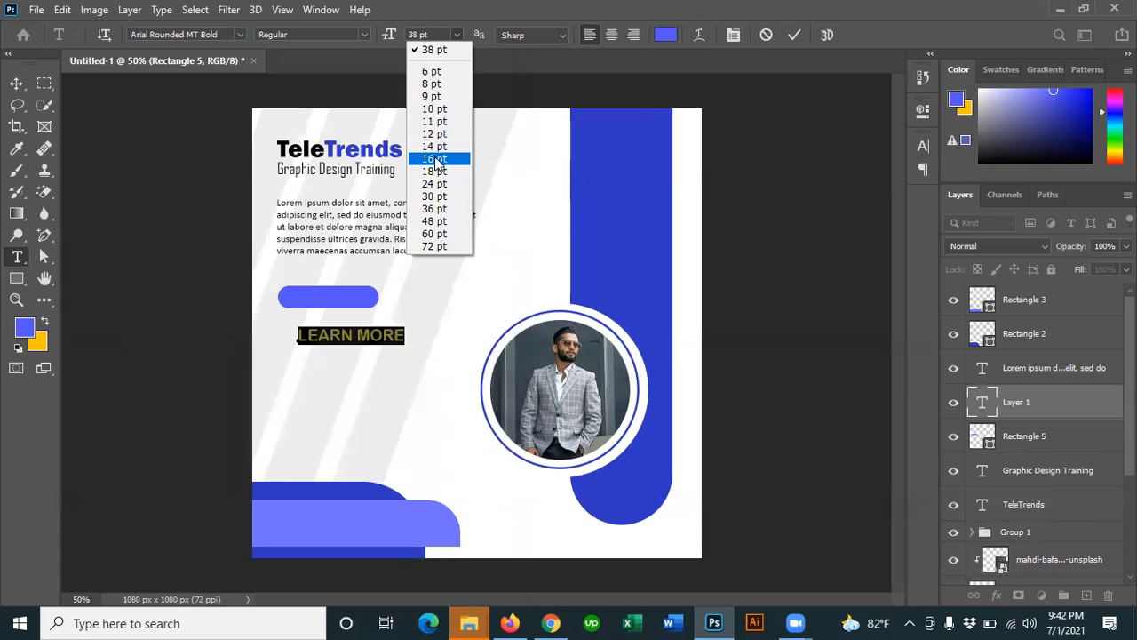
pyautogui.click(435, 158)
pyautogui.click(457, 35)
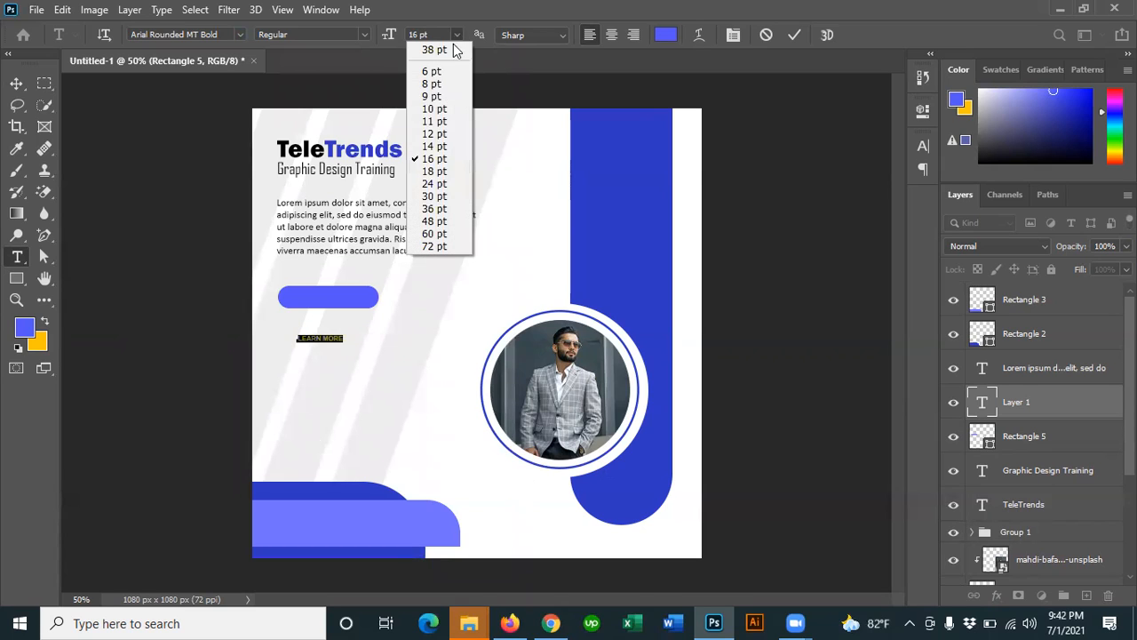
pyautogui.click(435, 184)
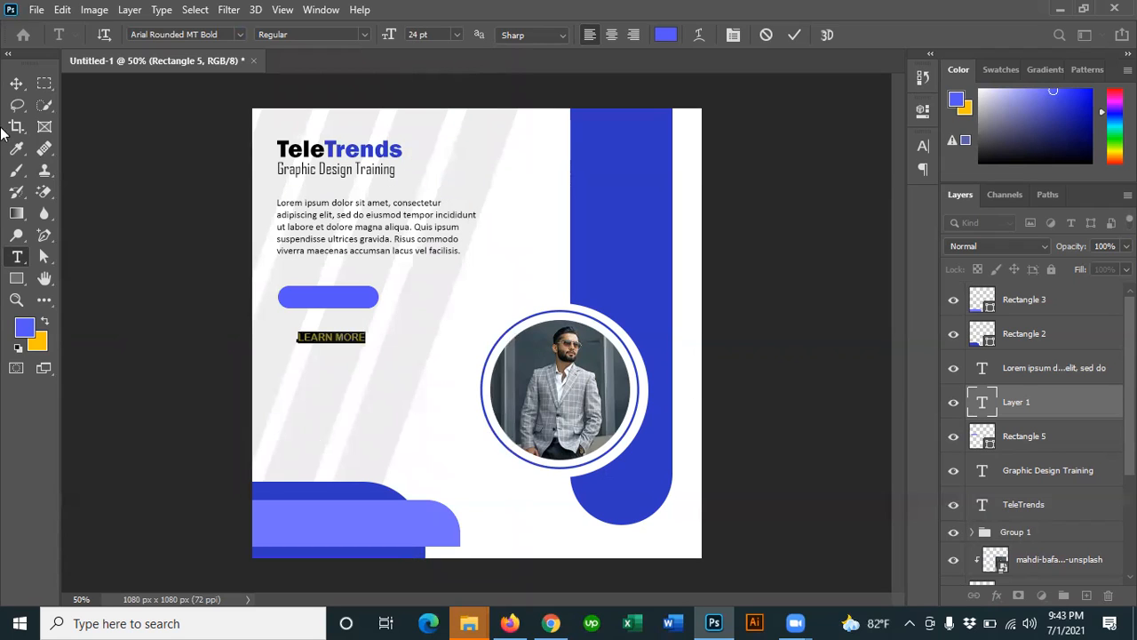
# Step: Move the LEARN MORE text onto the rounded rectangle and set its color to white, ffffff
pyautogui.click(16, 83)
pyautogui.moveTo(325, 338); pyautogui.dragTo(321, 302)
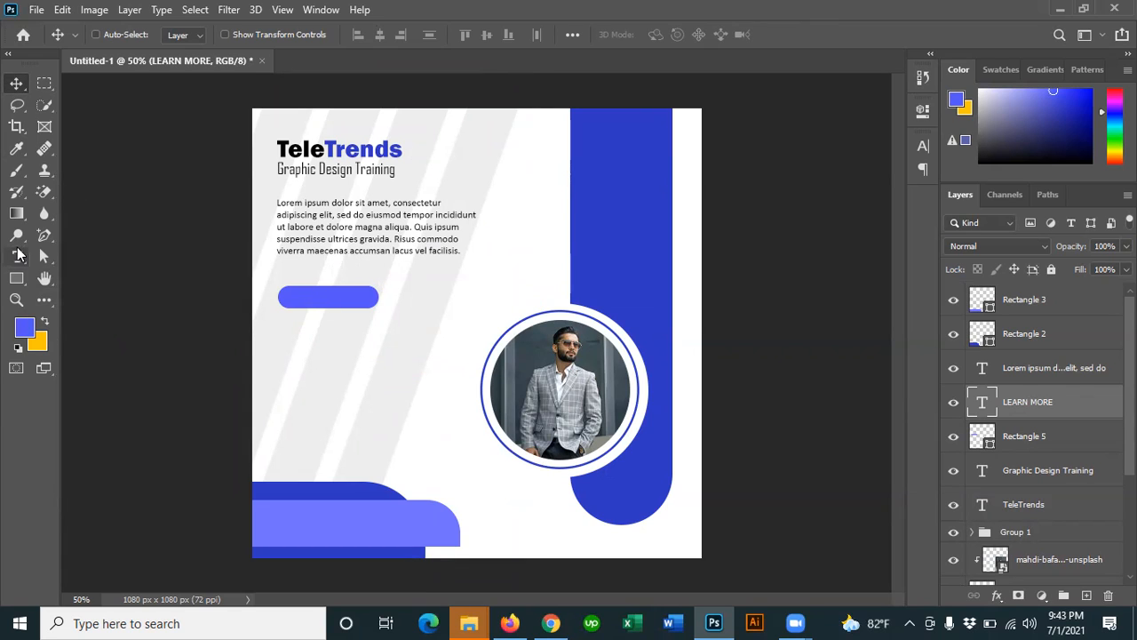
pyautogui.click(18, 255)
pyautogui.click(665, 35)
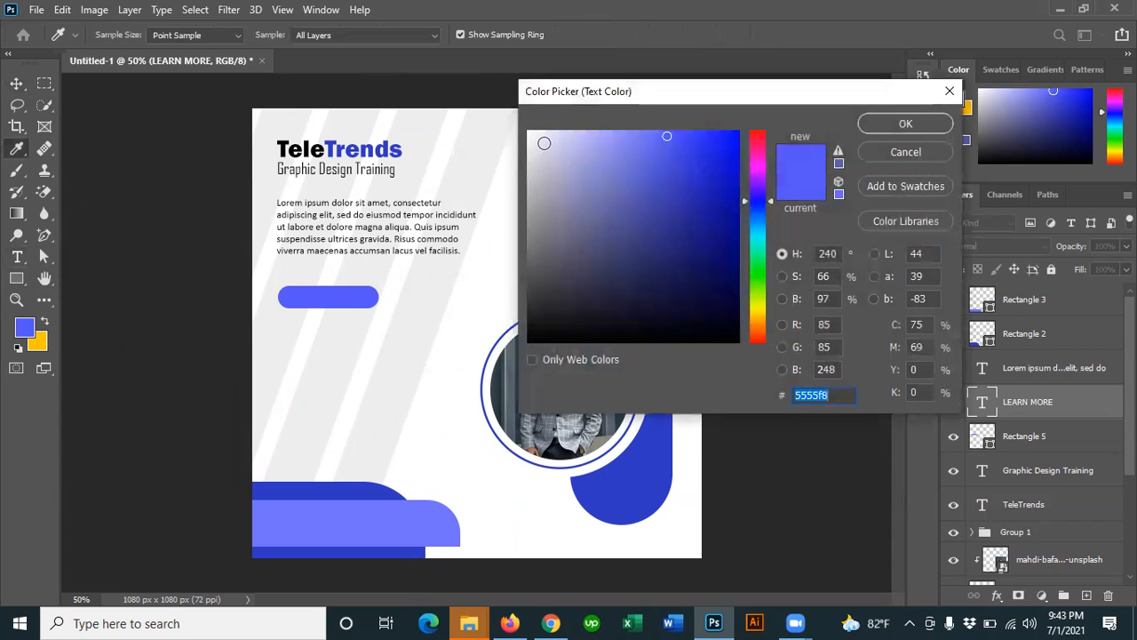
pyautogui.write('ffffff')
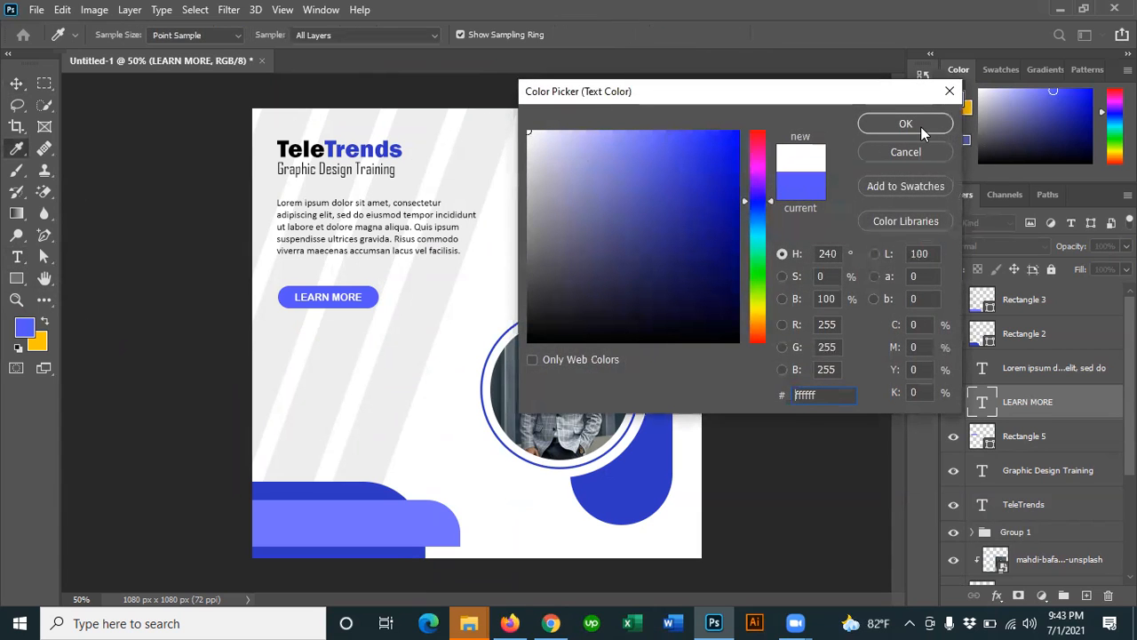
pyautogui.click(920, 127)
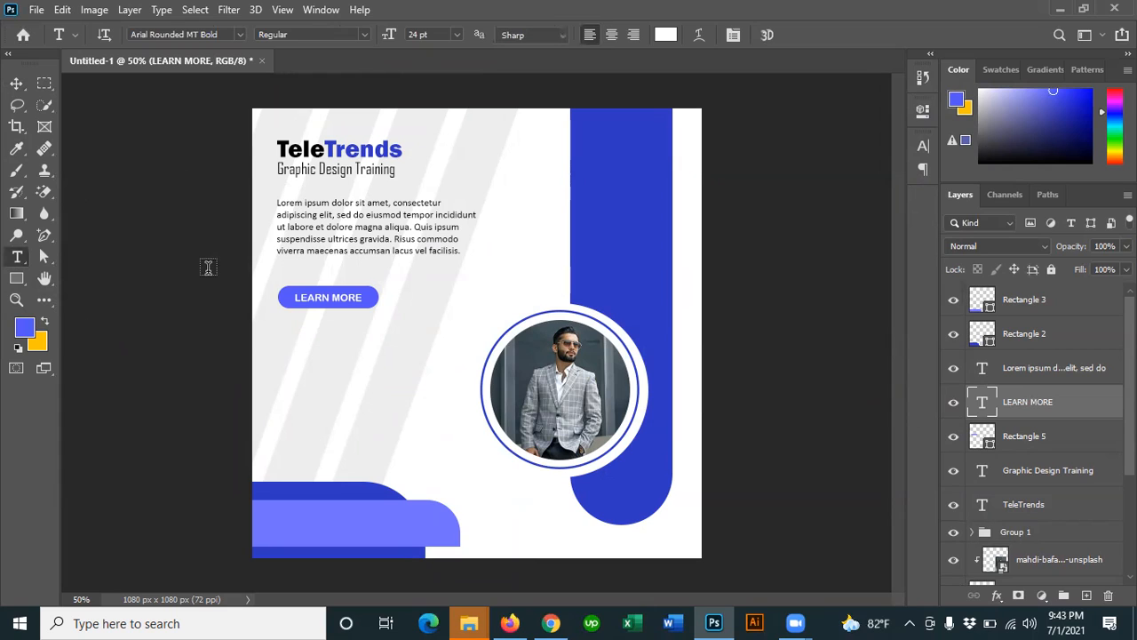
# Step: Enlarge the LEARN MORE text to 28 pt and shift it slightly left to fit inside the button
pyautogui.click(457, 34)
pyautogui.click(435, 194)
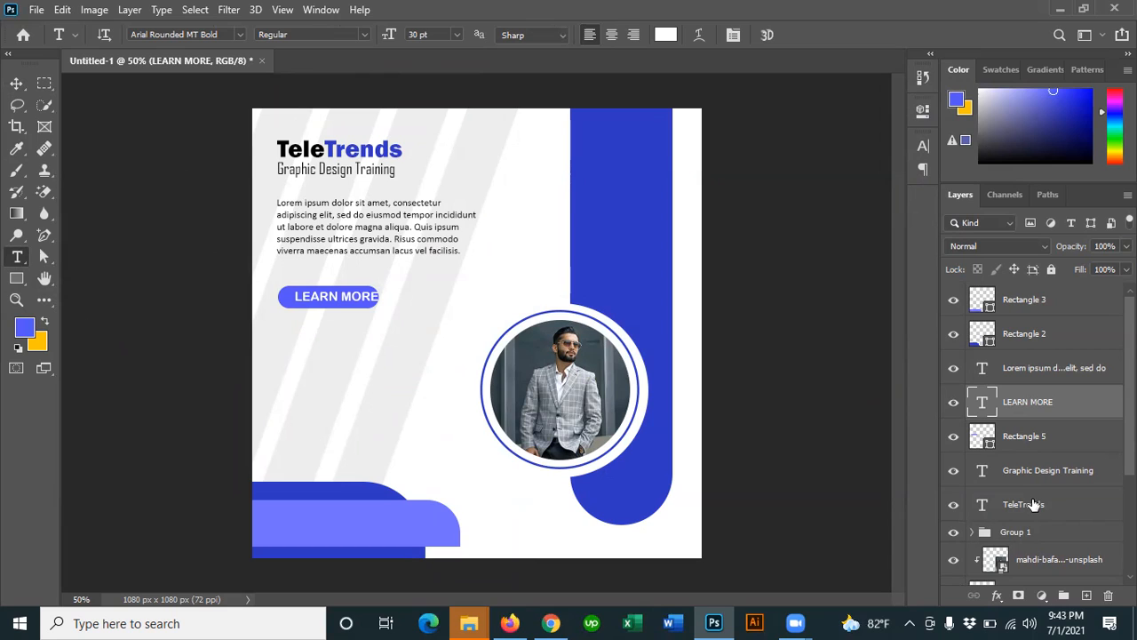
pyautogui.click(26, 85)
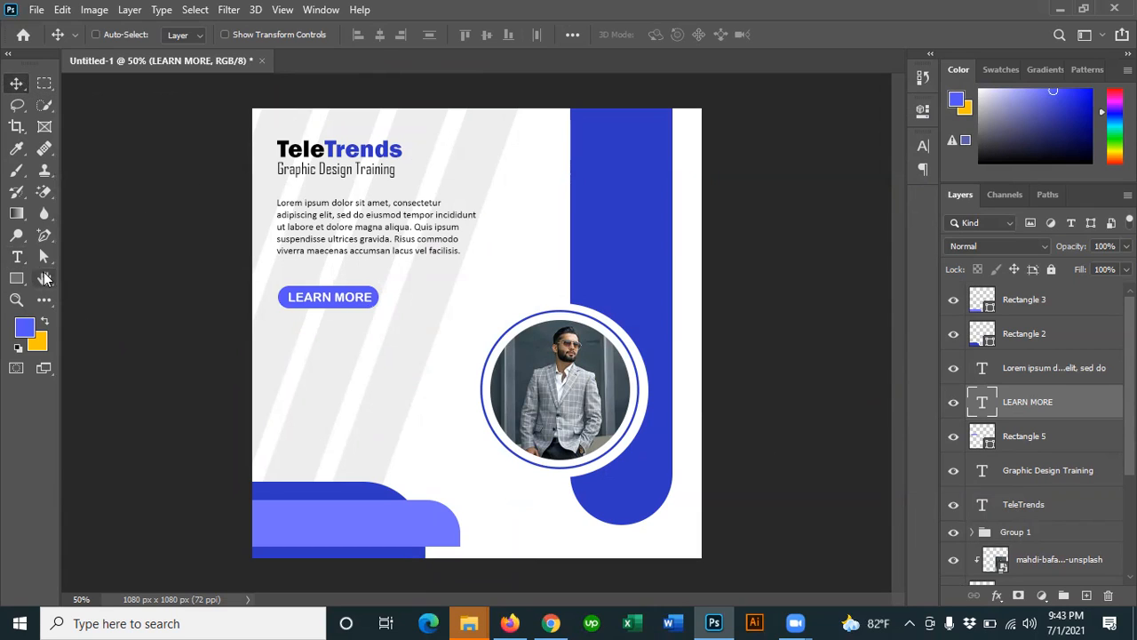
pyautogui.click(17, 257)
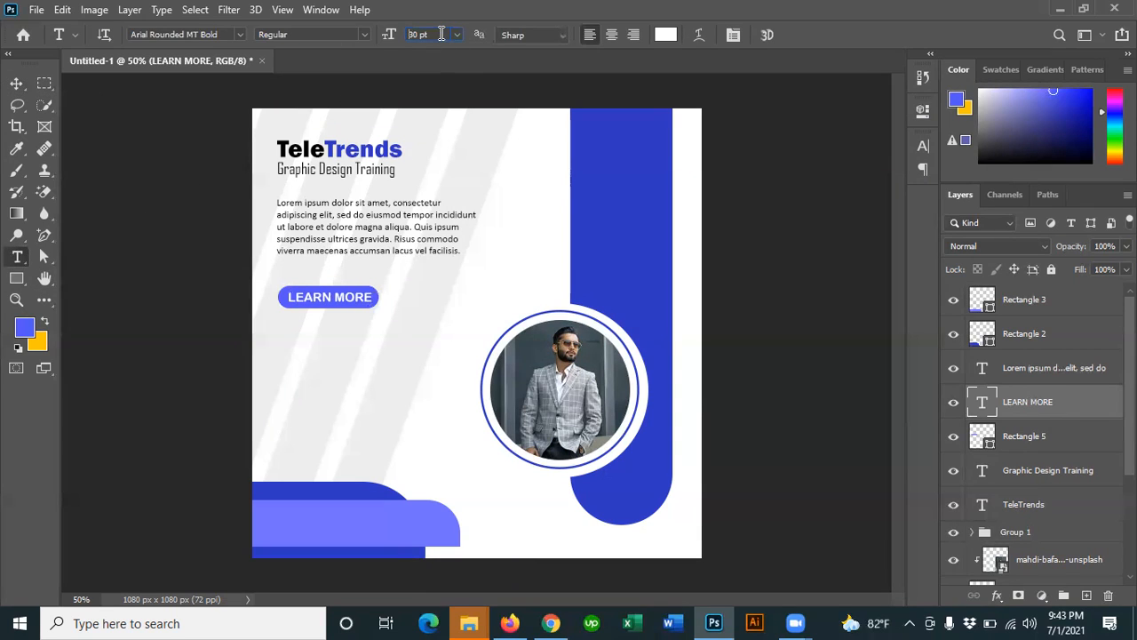
pyautogui.scroll(-2, 441, 34)
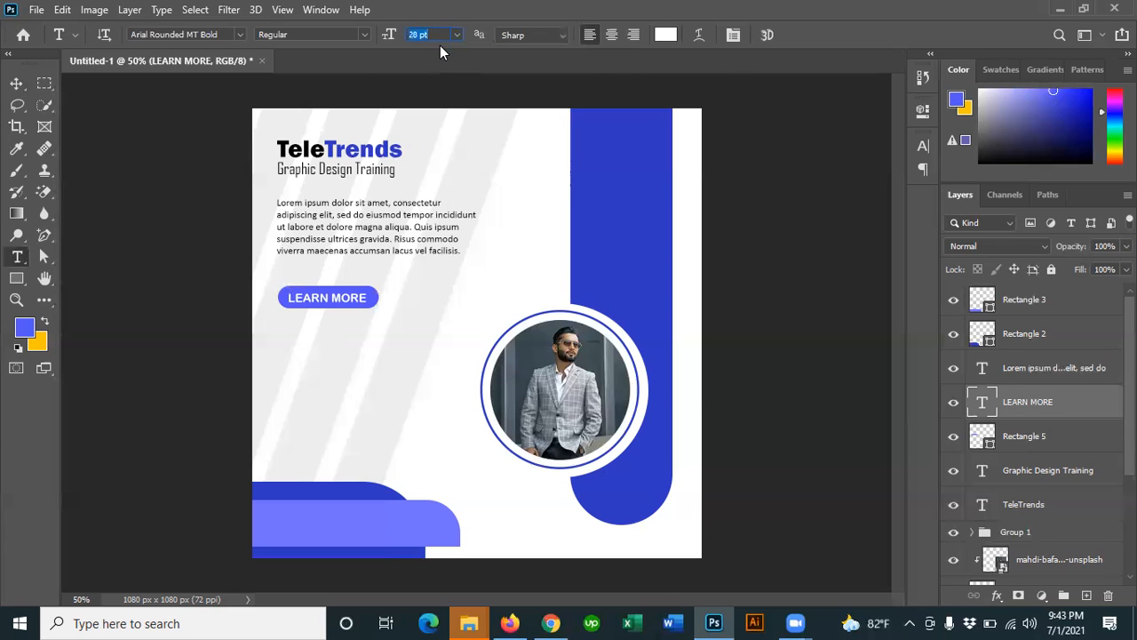
# Step: Center the LEARN MORE text and its rounded rectangle on each other horizontally and vertically
pyautogui.click(17, 83)
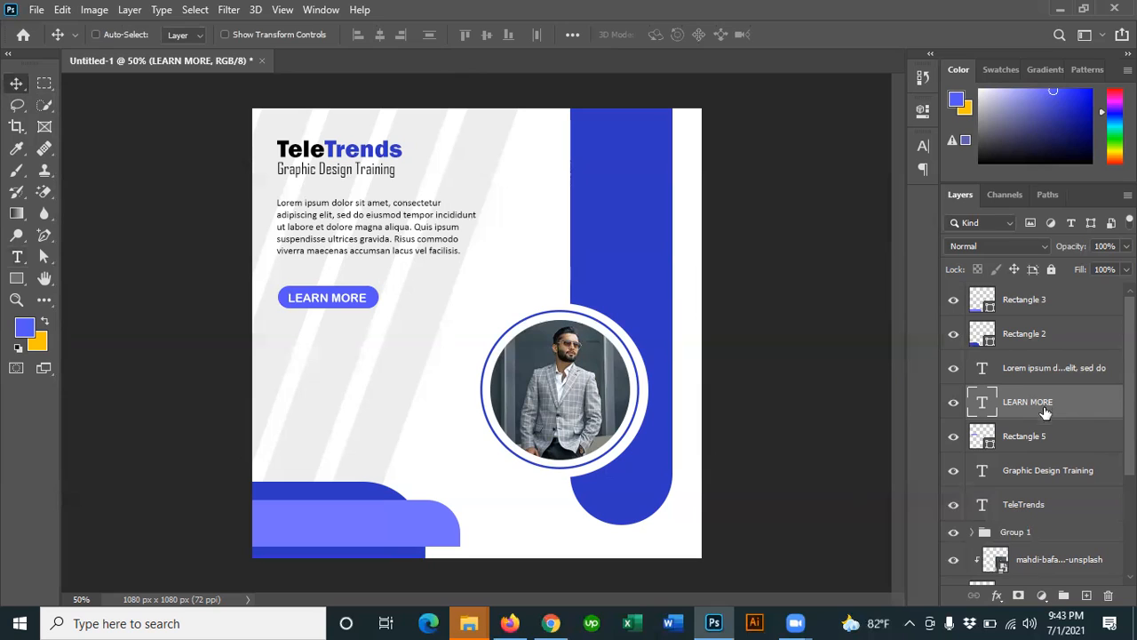
pyautogui.keyDown('ctrl'); pyautogui.click(1042, 436); pyautogui.keyUp('ctrl')
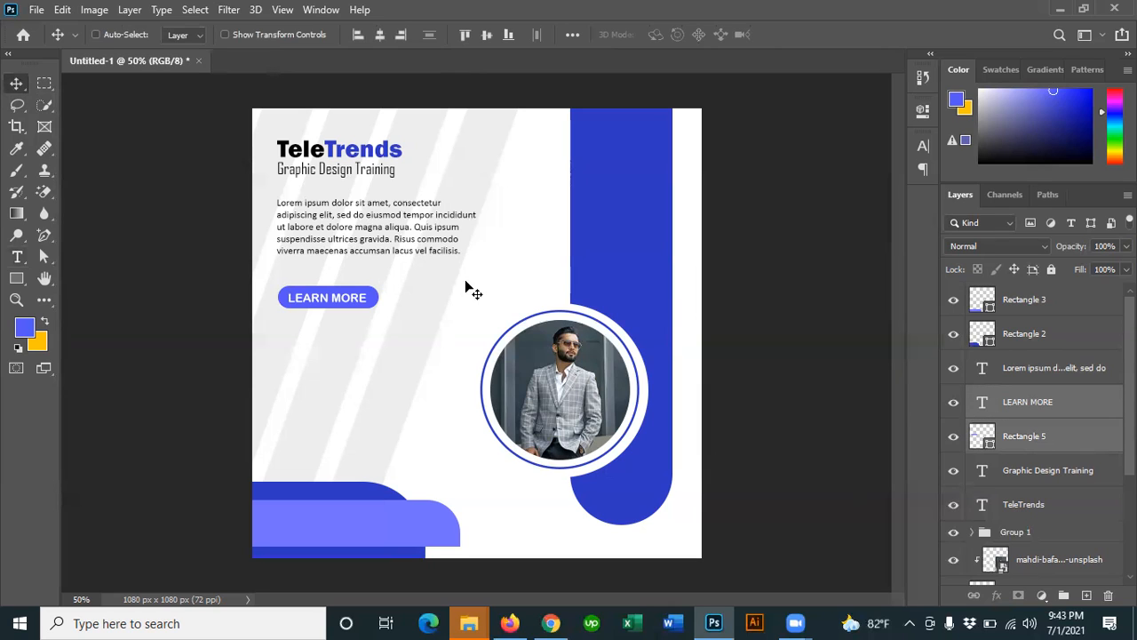
pyautogui.click(383, 32)
pyautogui.click(487, 35)
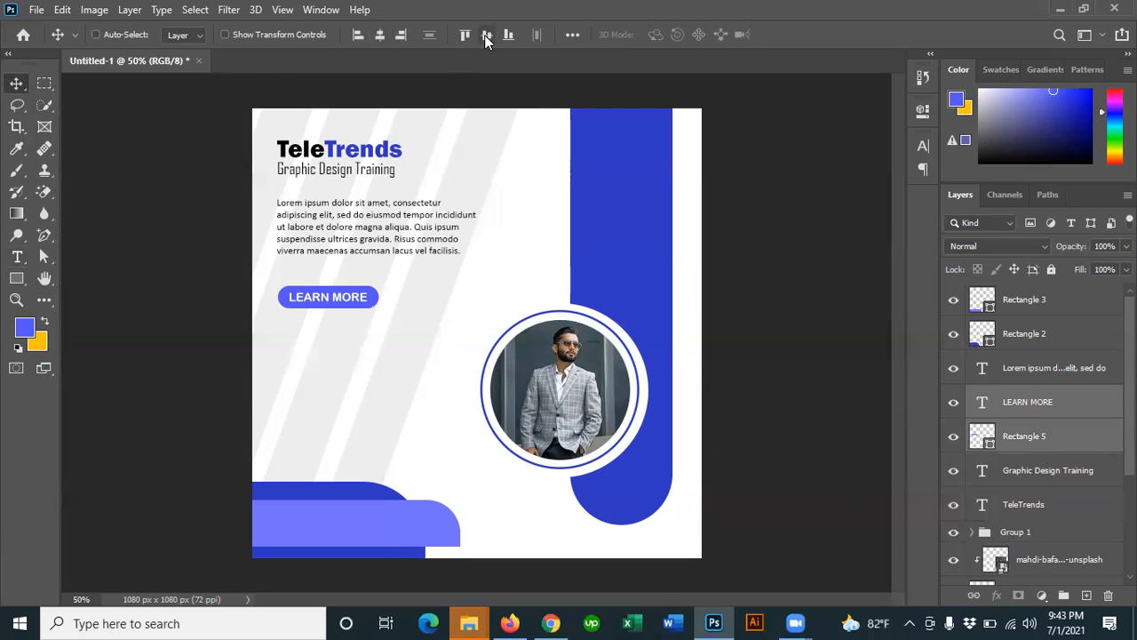
# Step: Group the LEARN MORE text and its rectangle as "Learn More" and move the group slightly up toward the paragraph
pyautogui.hotkey('ctrl', 'g')
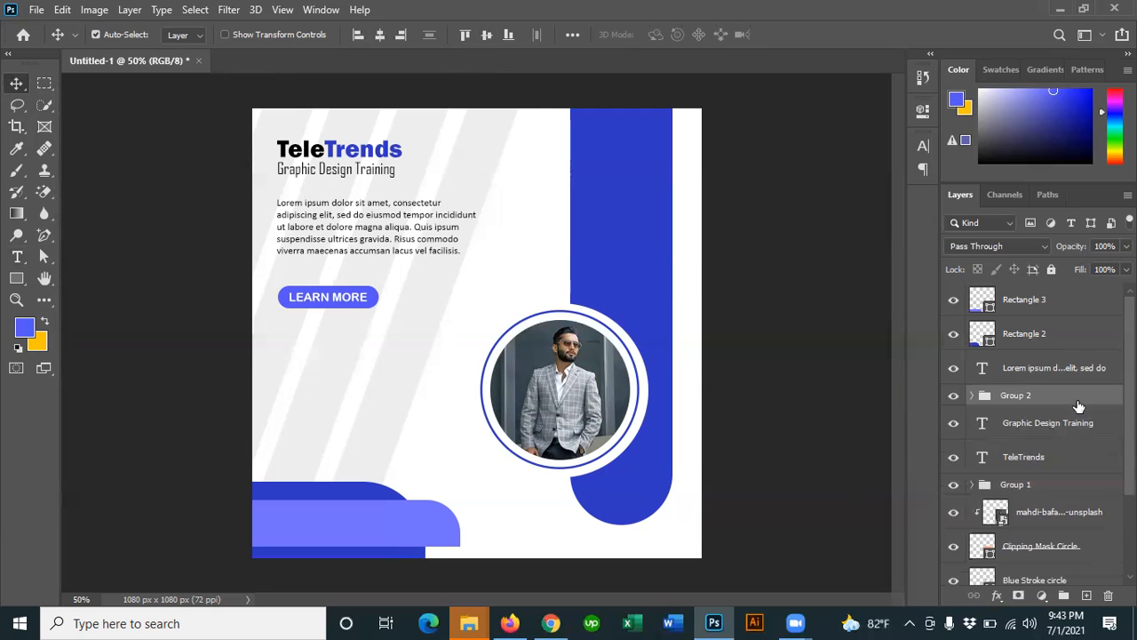
pyautogui.doubleClick(1018, 396)
pyautogui.write('B')
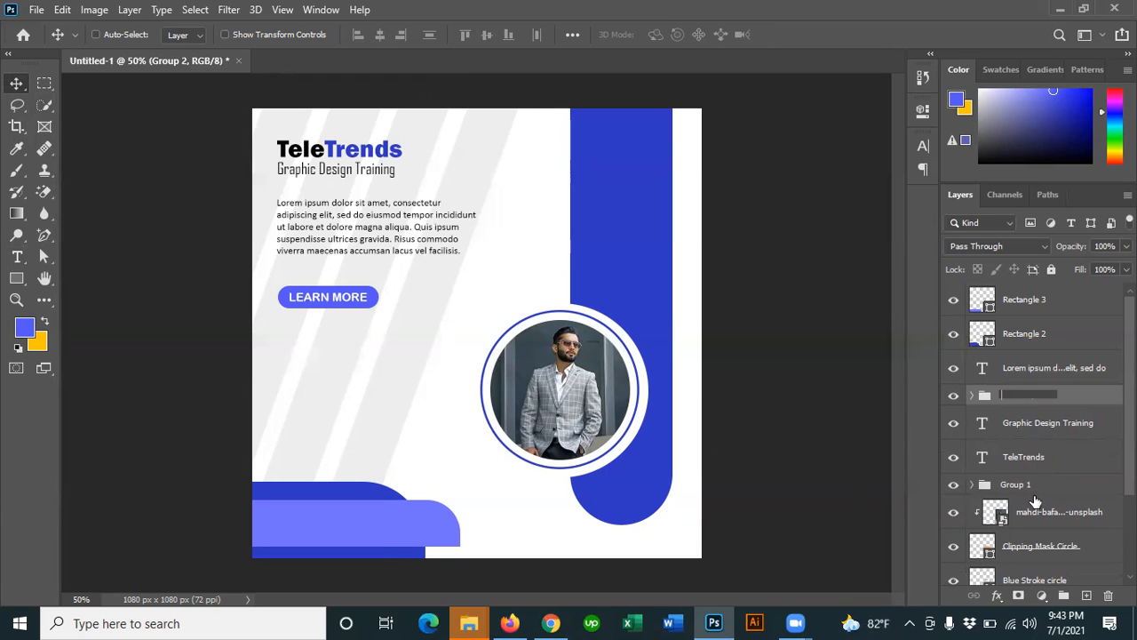
pyautogui.write('Learn More')
pyautogui.press('Return')
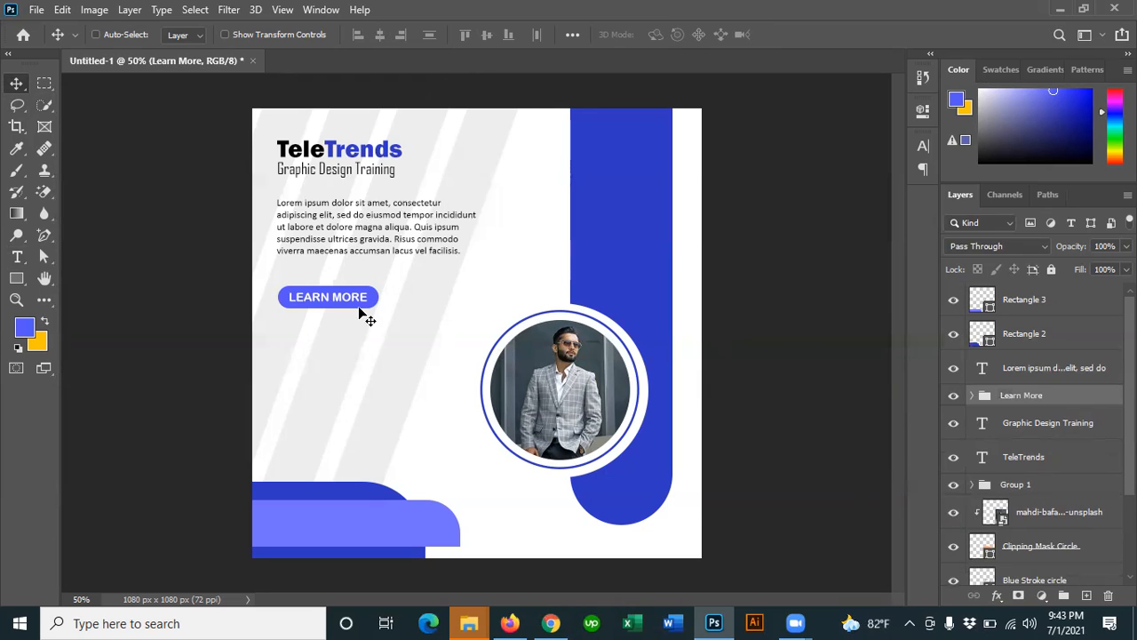
pyautogui.moveTo(346, 302); pyautogui.dragTo(344, 297)
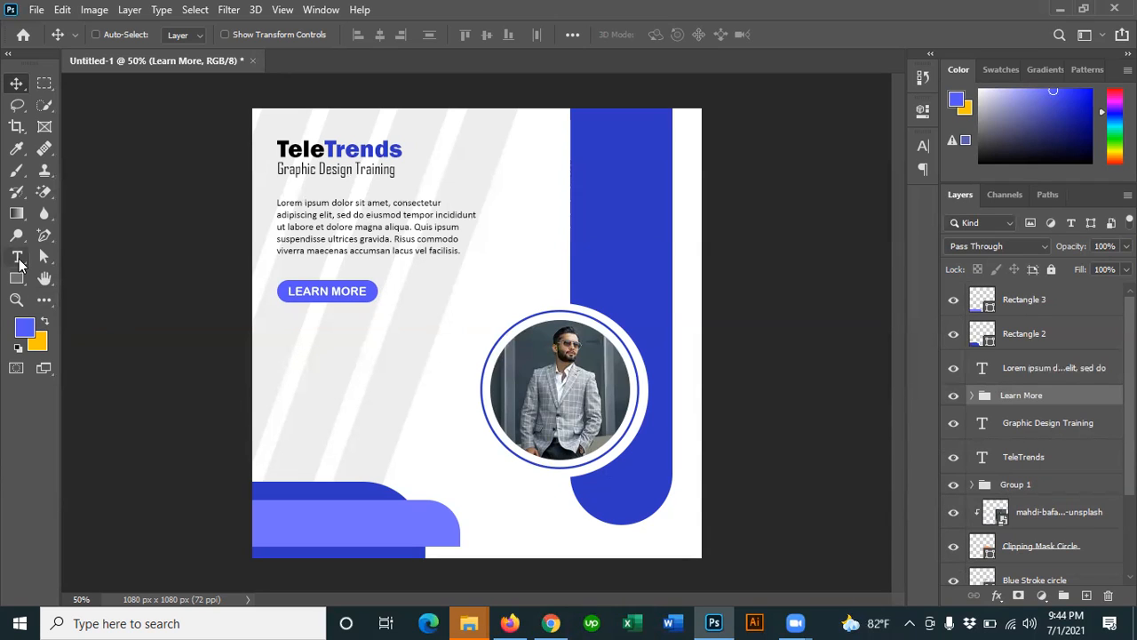
# Step: Add a placeholder paragraph text box below the LEARN MORE button and set its text color to black, 000000
pyautogui.press('t')
pyautogui.moveTo(278, 362); pyautogui.dragTo(427, 401)
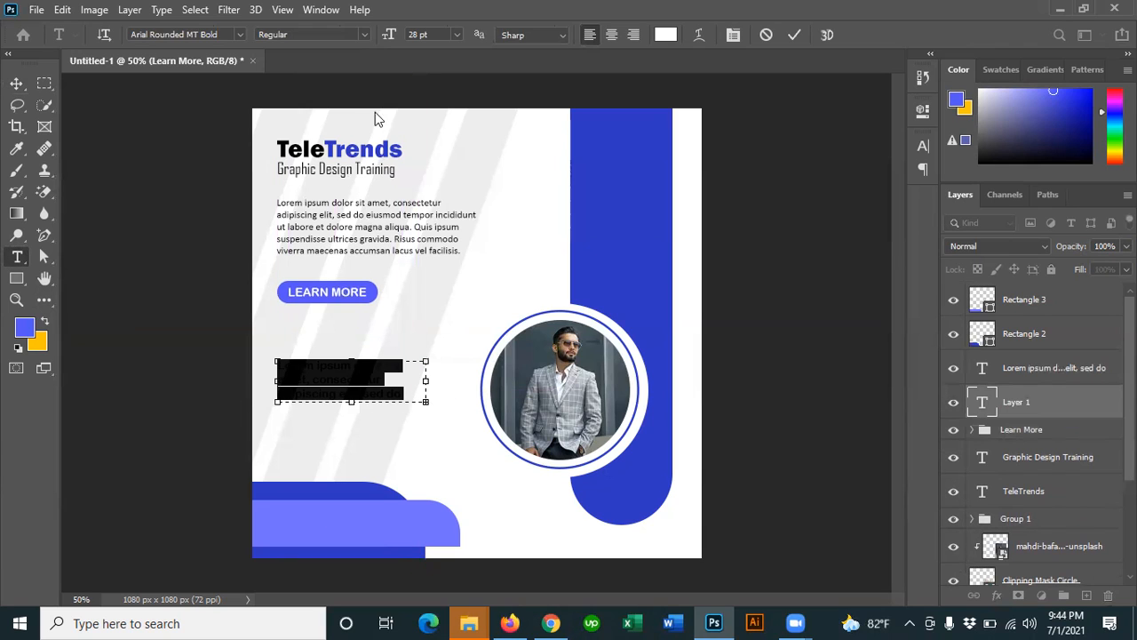
pyautogui.click(666, 36)
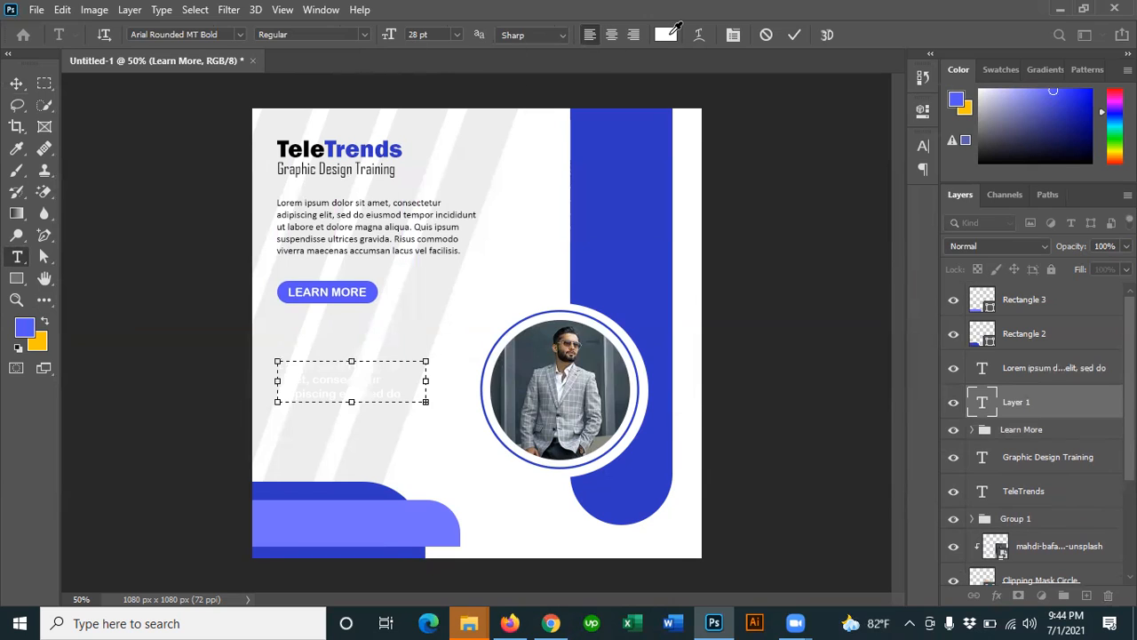
pyautogui.click(761, 229)
pyautogui.moveTo(699, 334); pyautogui.dragTo(772, 340)
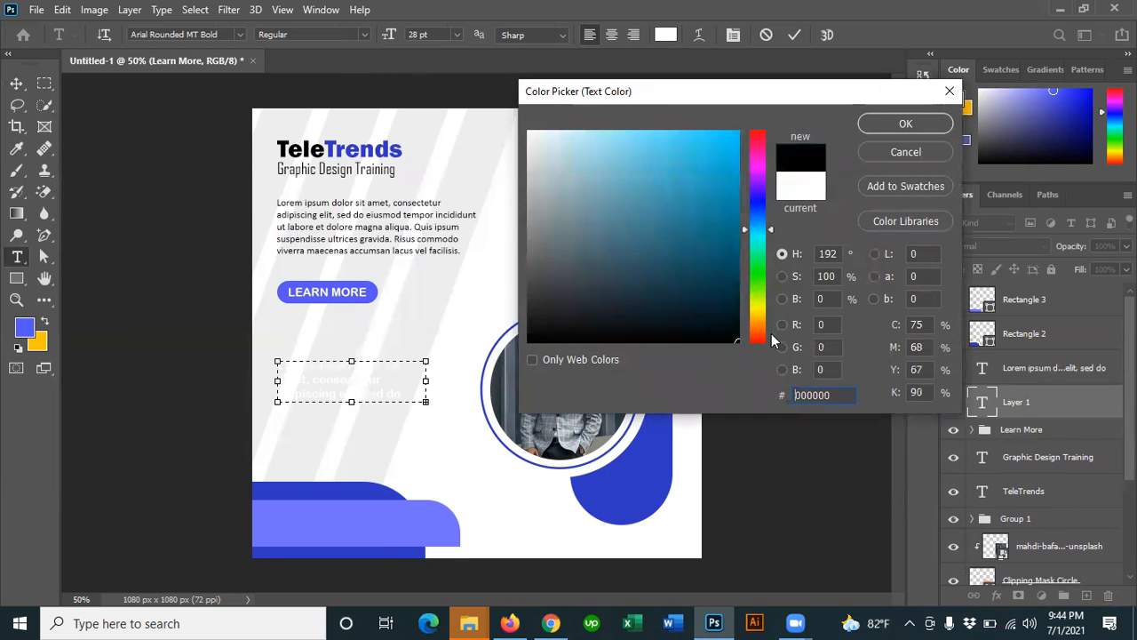
pyautogui.click(906, 123)
# Step: Reduce the new paragraph to 19 pt, shorten its box to three lines, and move it slightly up toward the button
pyautogui.click(433, 33)
pyautogui.scroll(-9, 434, 34)
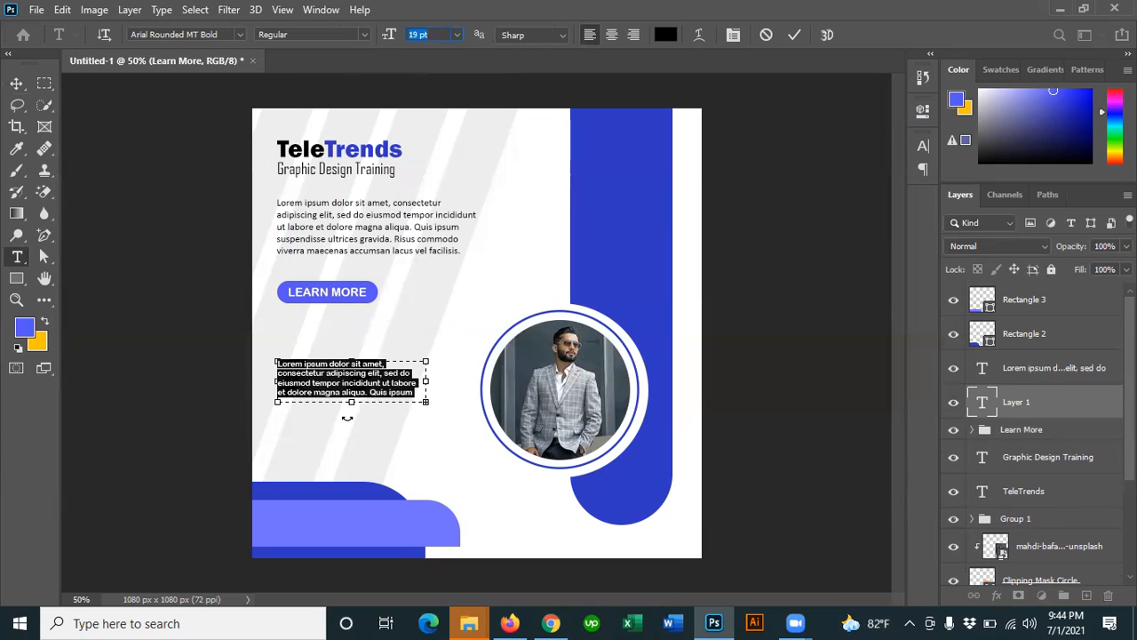
pyautogui.moveTo(353, 403); pyautogui.dragTo(354, 389)
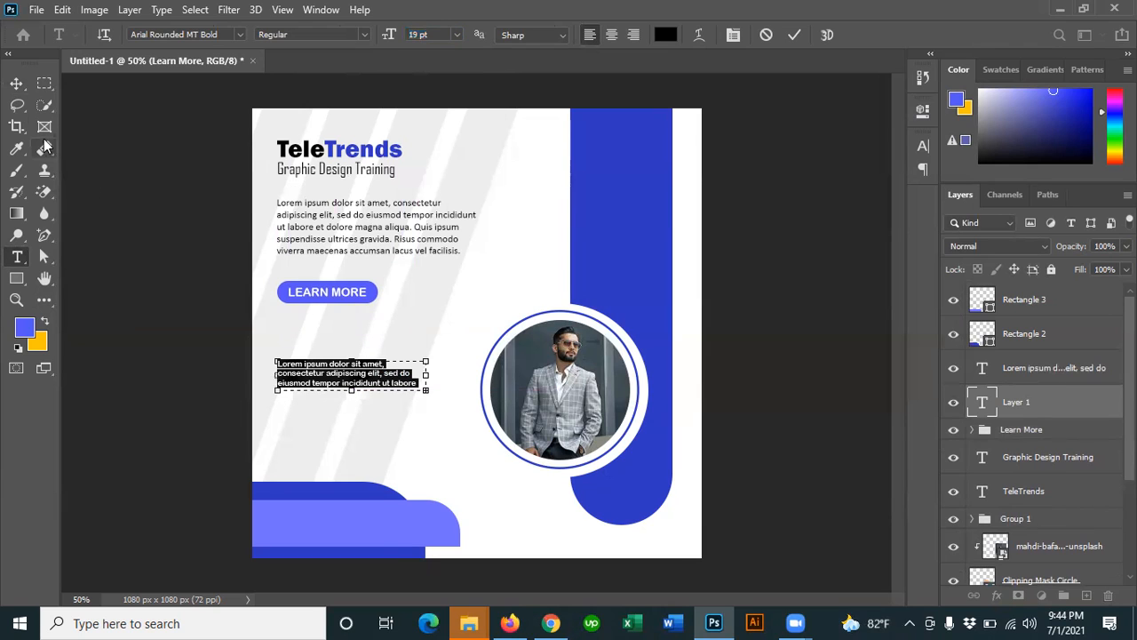
pyautogui.click(16, 85)
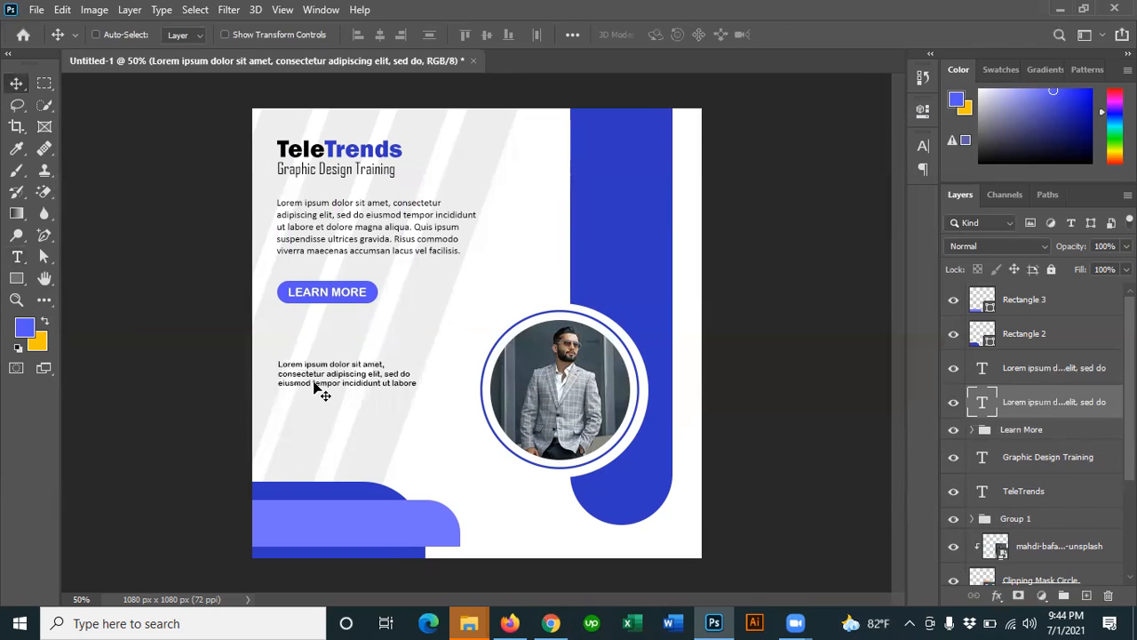
pyautogui.moveTo(313, 382); pyautogui.dragTo(312, 376)
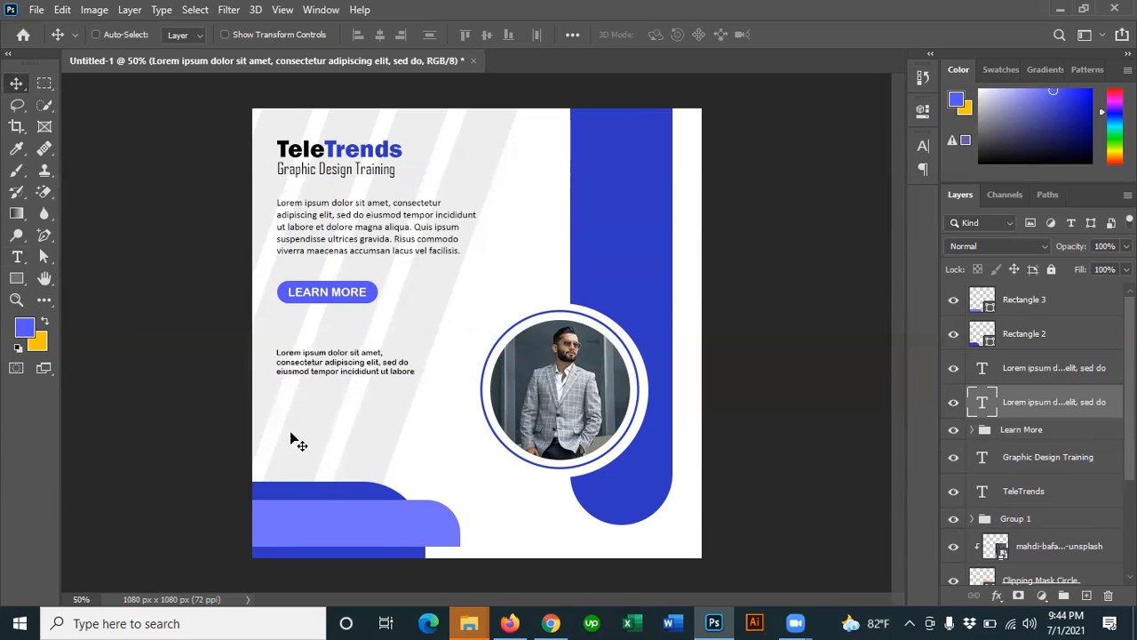
pyautogui.click(17, 257)
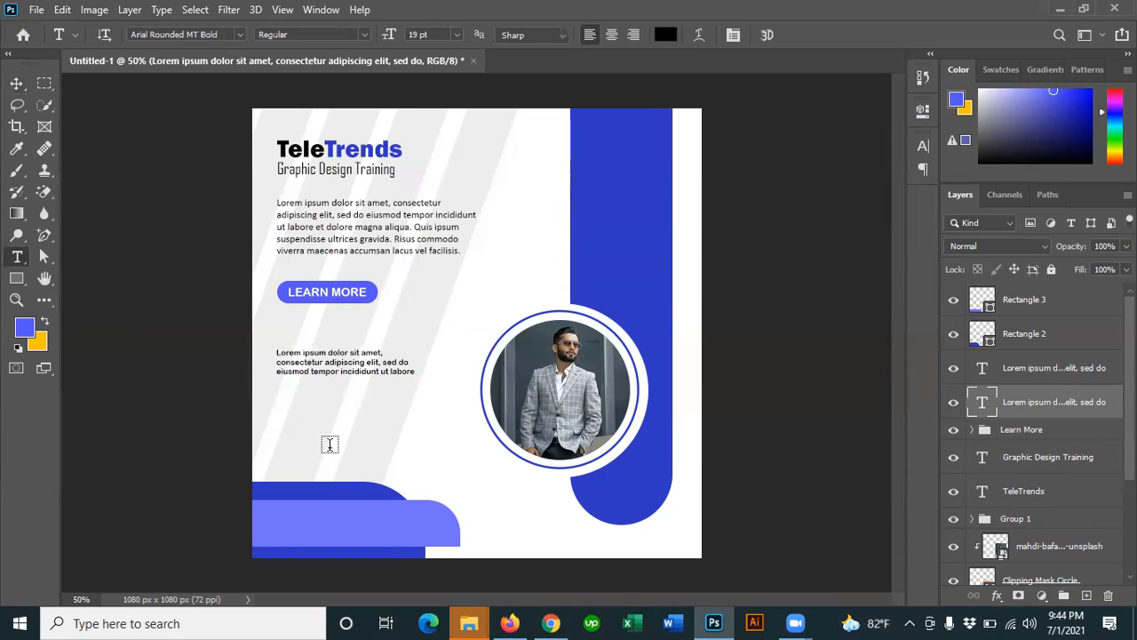
pyautogui.click(281, 436)
pyautogui.write('www.teletrends.com')
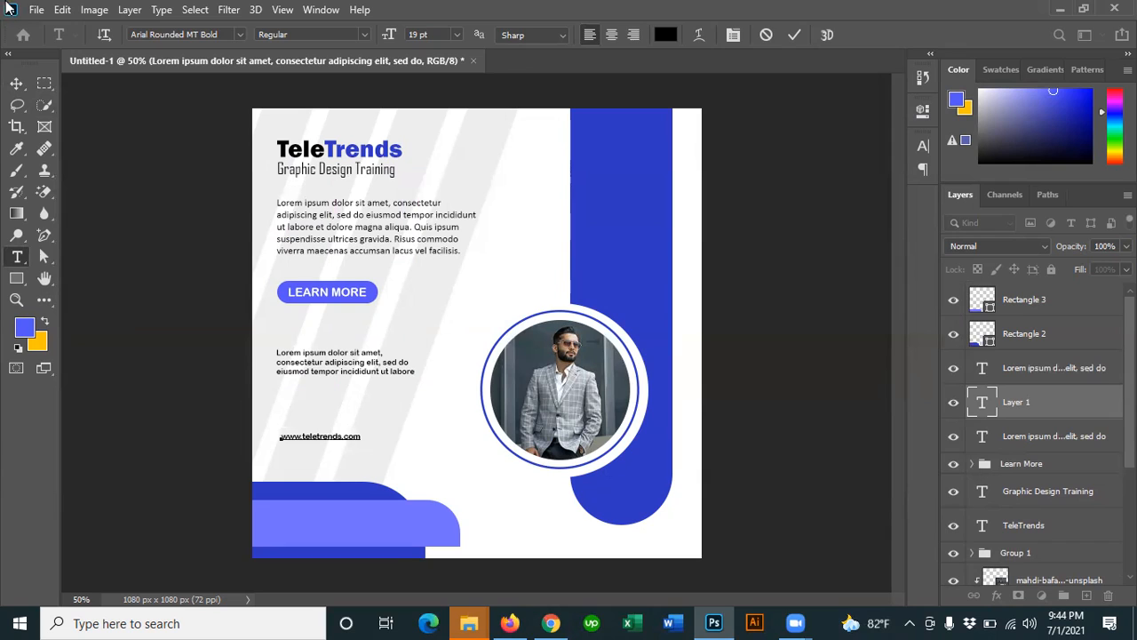
pyautogui.click(16, 83)
pyautogui.moveTo(328, 439); pyautogui.dragTo(325, 434)
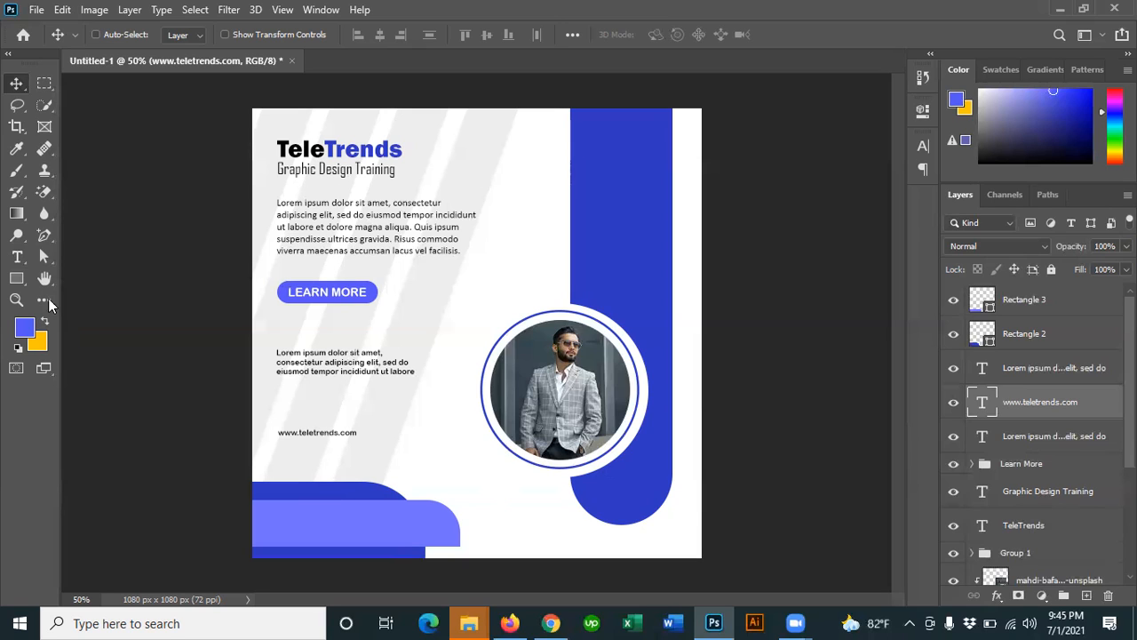
# Step: Start an empty text line on the light blue bar at the canvas's lower edge and set its color to white, ffffff
pyautogui.click(17, 257)
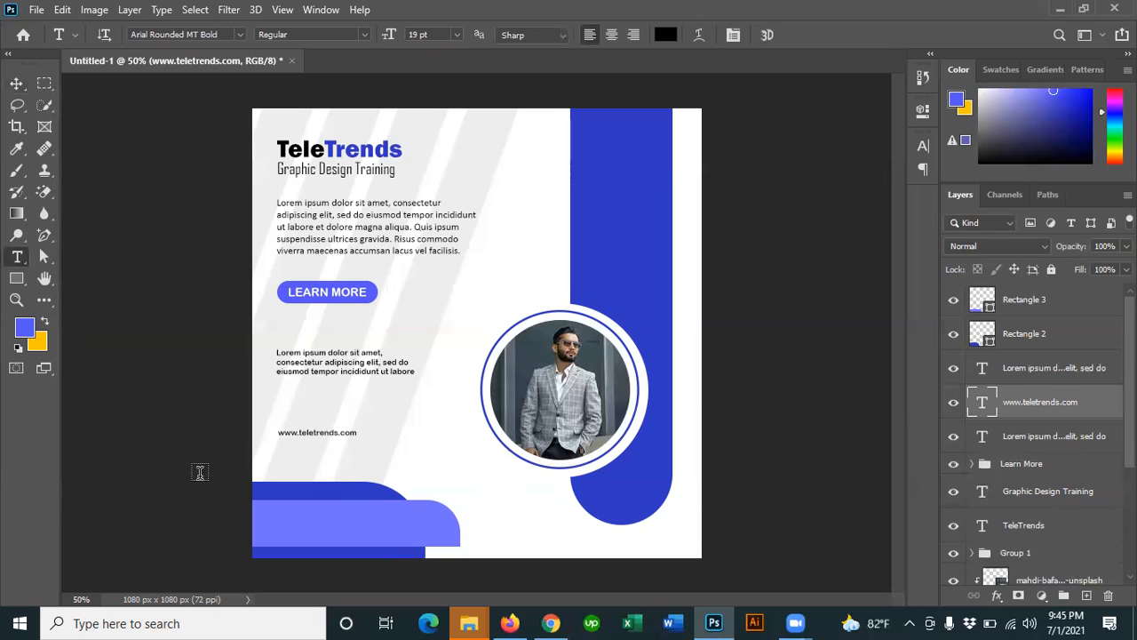
pyautogui.click(275, 523)
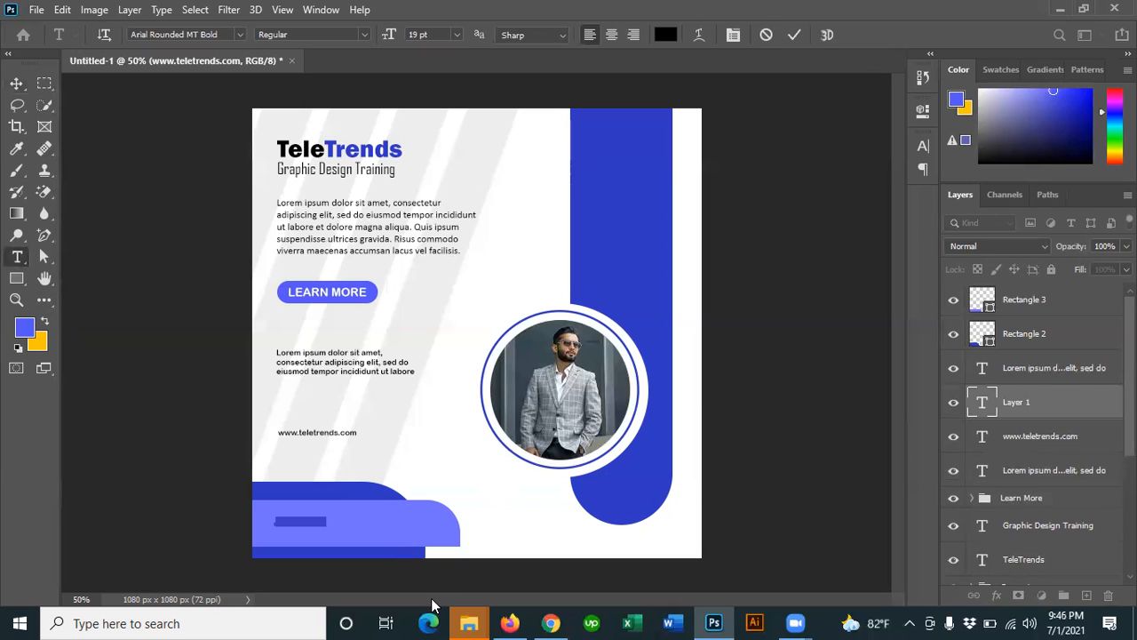
pyautogui.press('BackSpace')
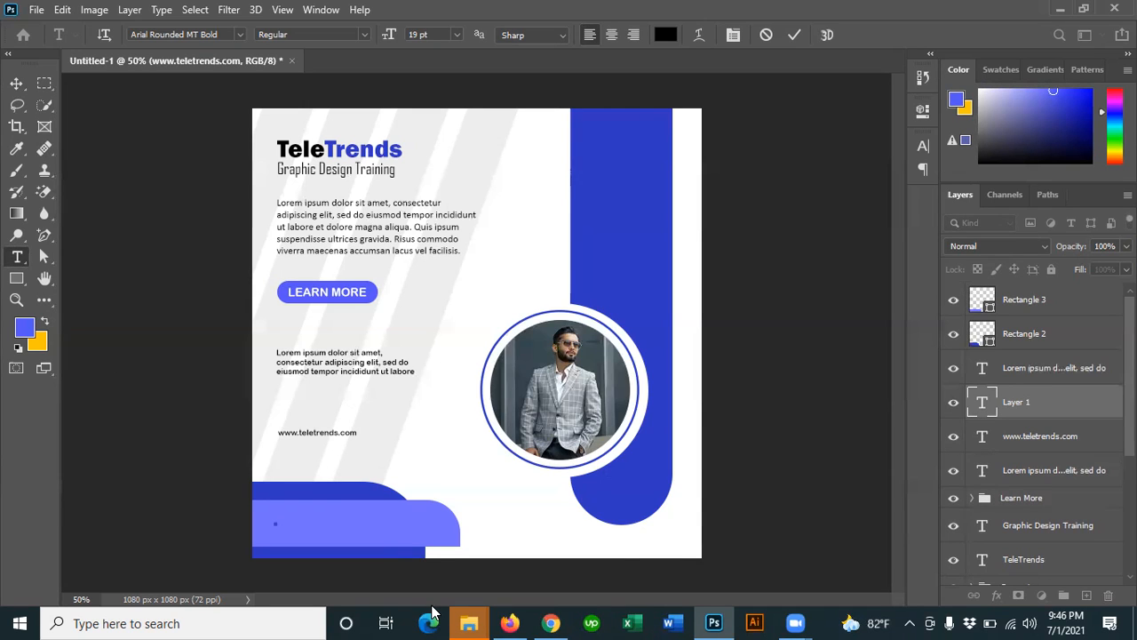
pyautogui.click(672, 37)
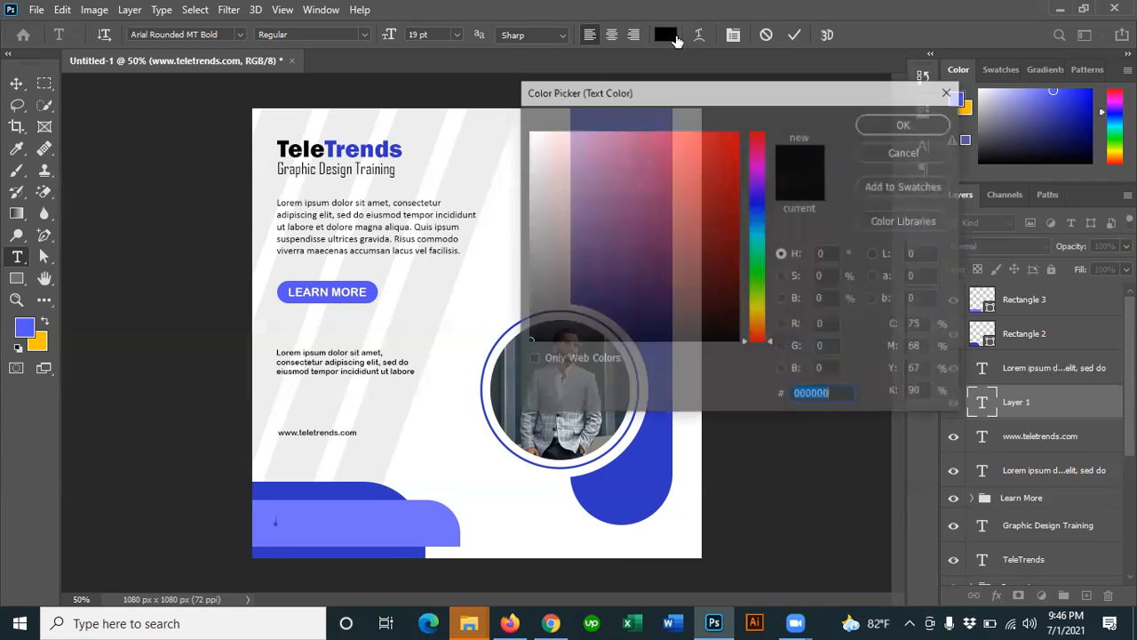
pyautogui.moveTo(550, 146); pyautogui.dragTo(515, 126)
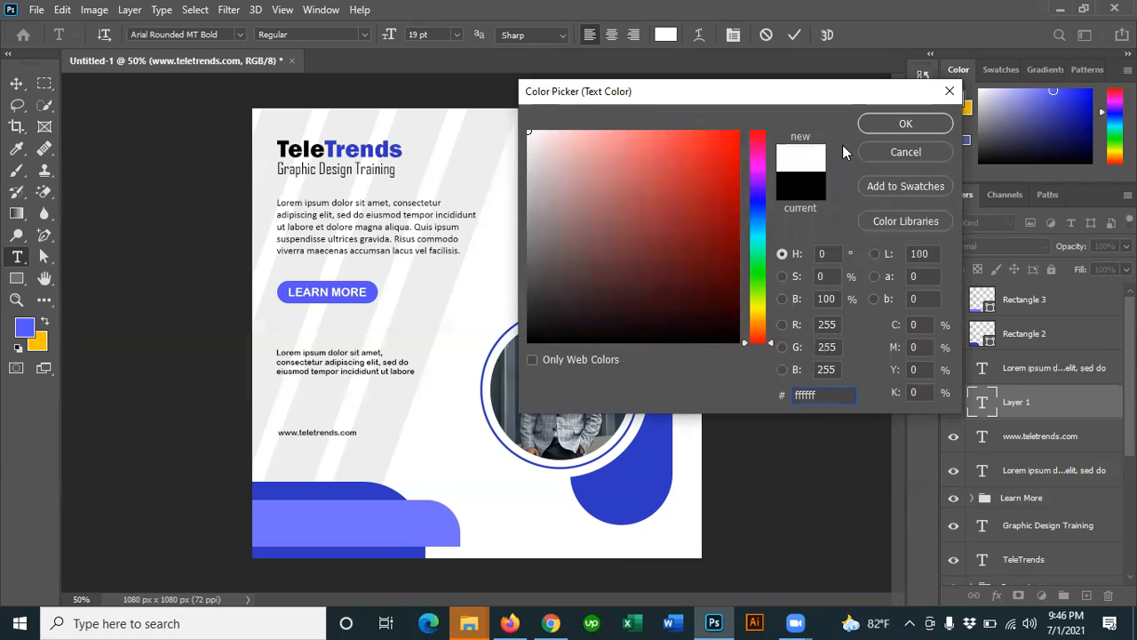
pyautogui.click(882, 123)
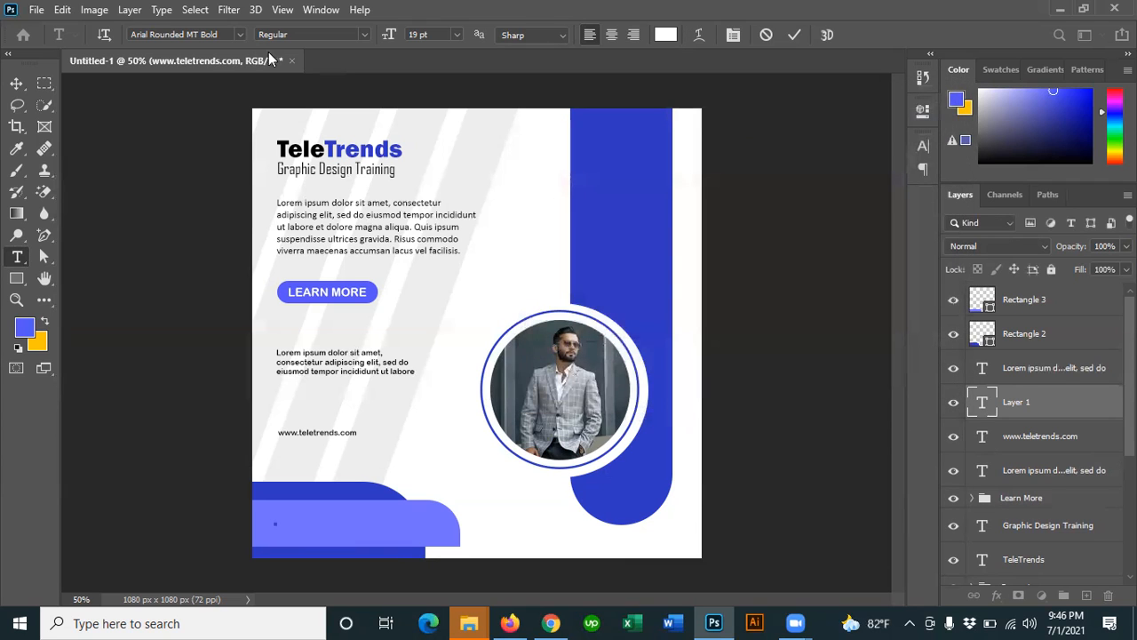
# Step: Set the new text line's font to Arial at 48 pt
pyautogui.click(239, 34)
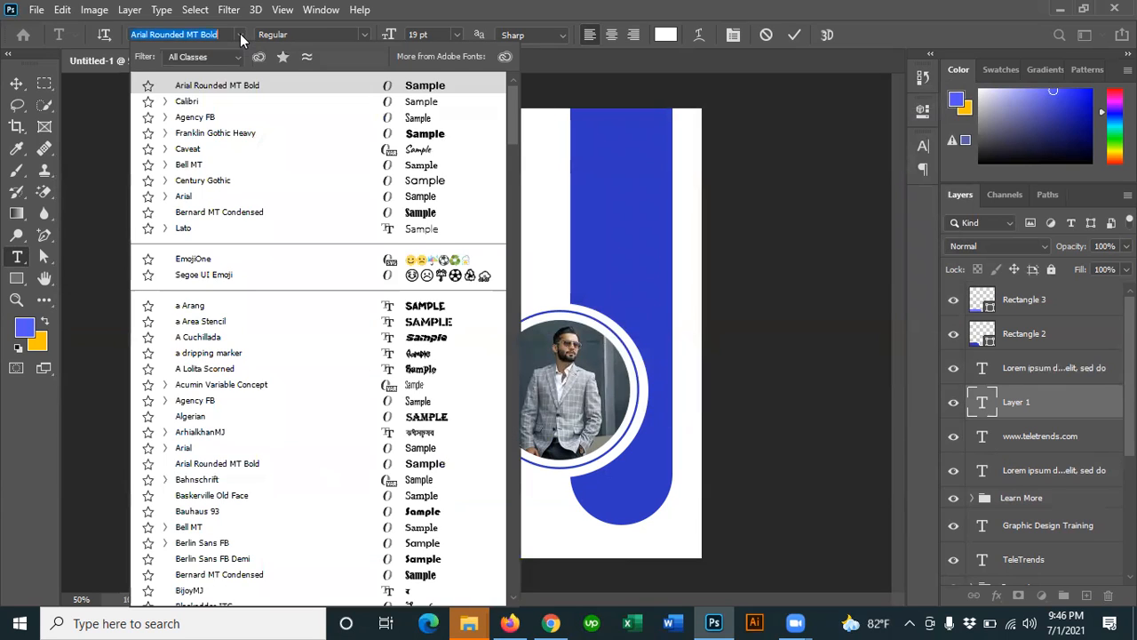
pyautogui.click(209, 448)
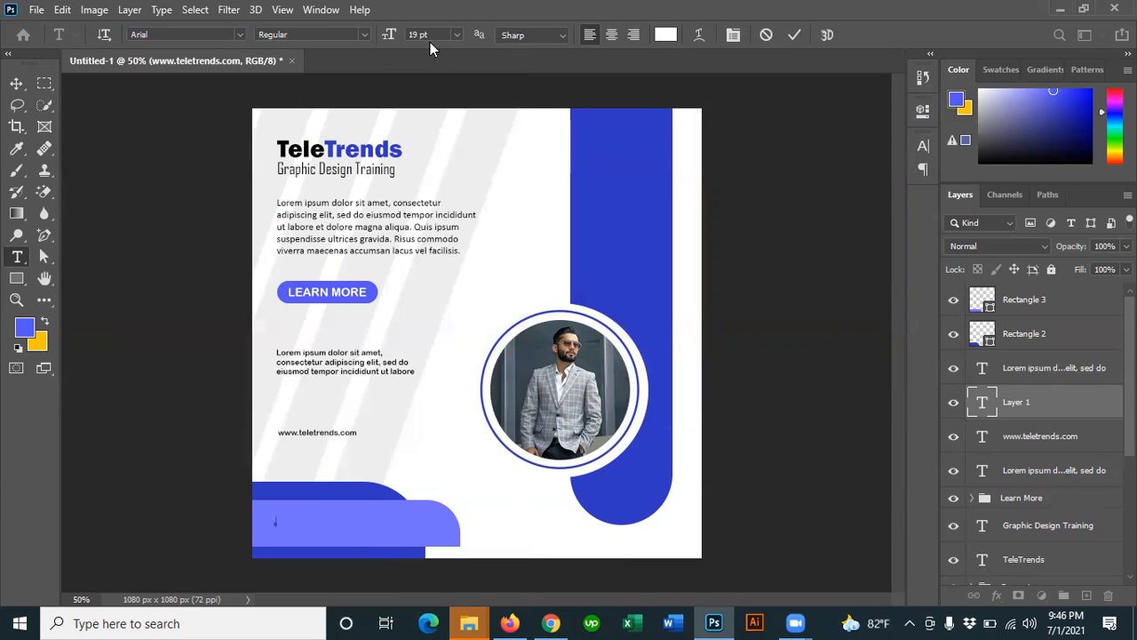
pyautogui.click(456, 35)
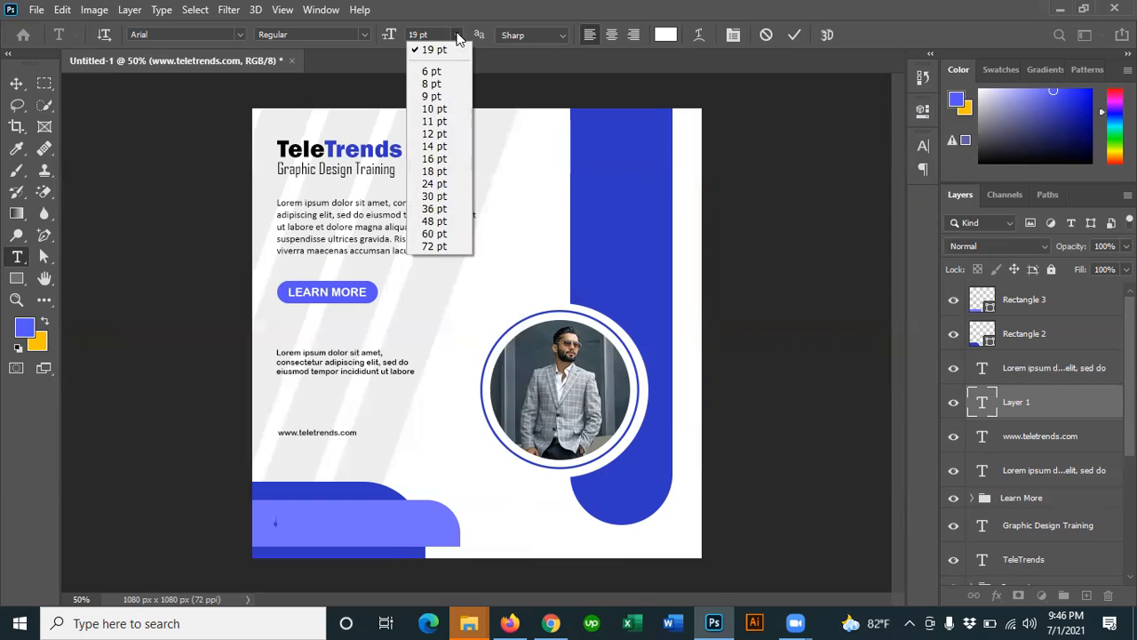
pyautogui.click(434, 221)
# Step: Enter "Contact Now" as the text and raise its layer above Rectangle 3
pyautogui.write('S')
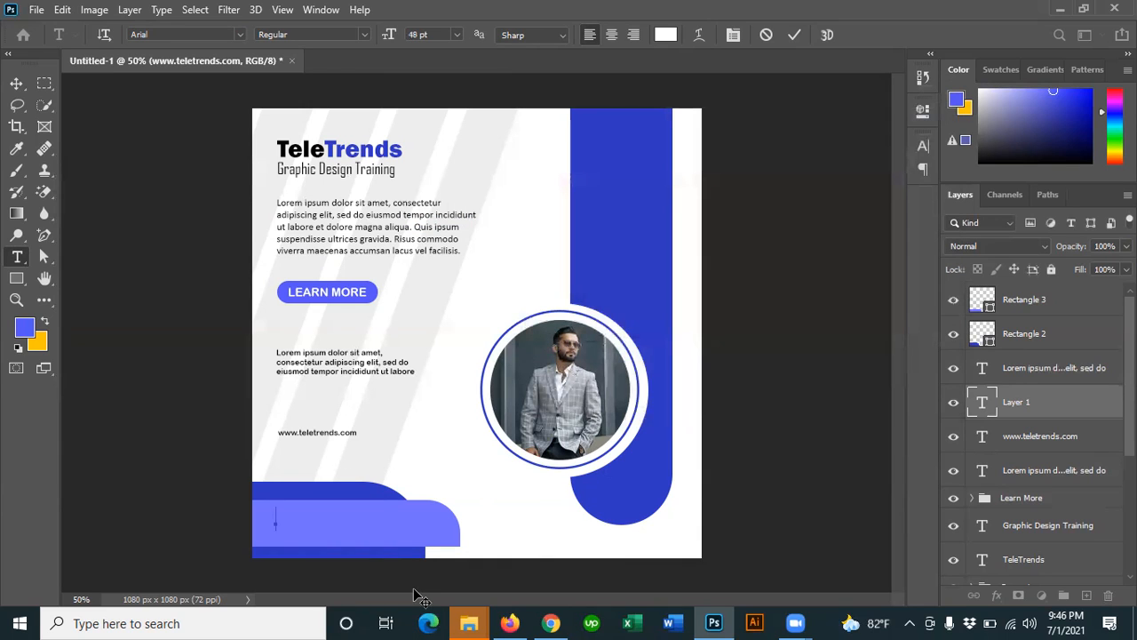
pyautogui.write('Sub')
pyautogui.write('tact Us')
pyautogui.write('N')
pyautogui.click(1041, 403)
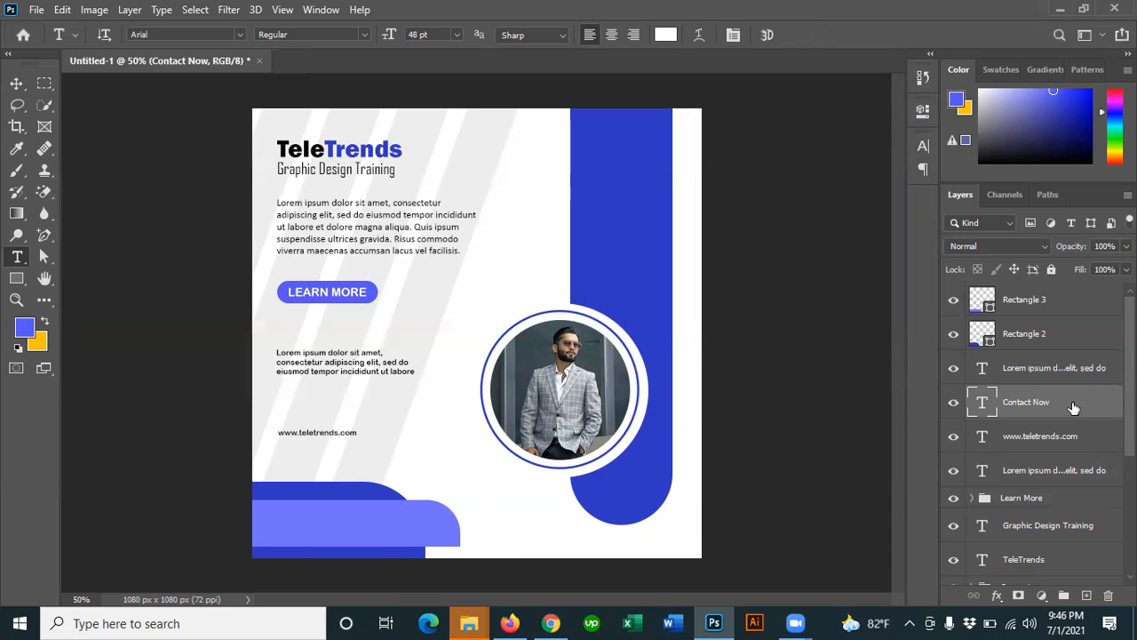
pyautogui.hotkey('ctrl', ']')
pyautogui.hotkey('ctrl', ']')
pyautogui.hotkey('ctrl', ']')
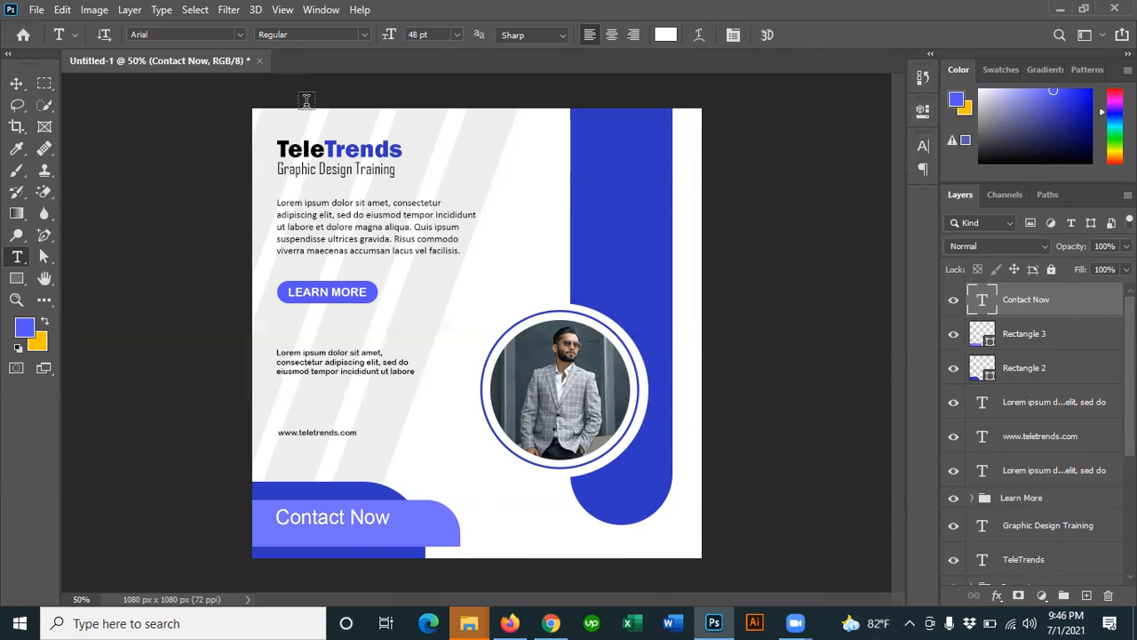
# Step: Reduce the Contact Now text to 36 pt and move it slightly up within the blue bar
pyautogui.click(458, 34)
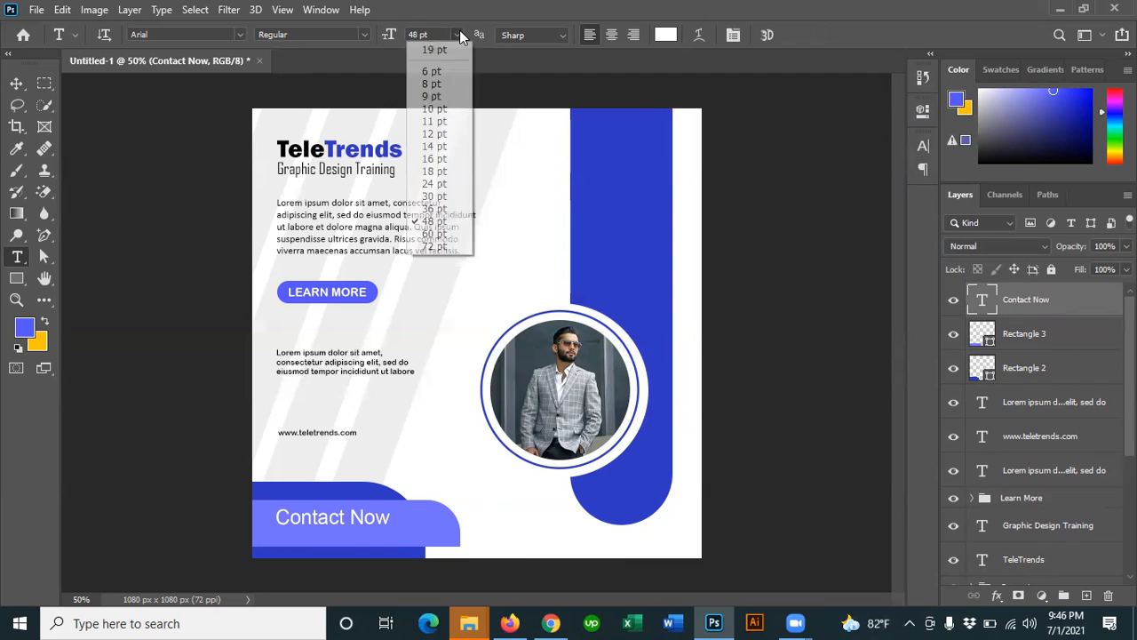
pyautogui.click(438, 197)
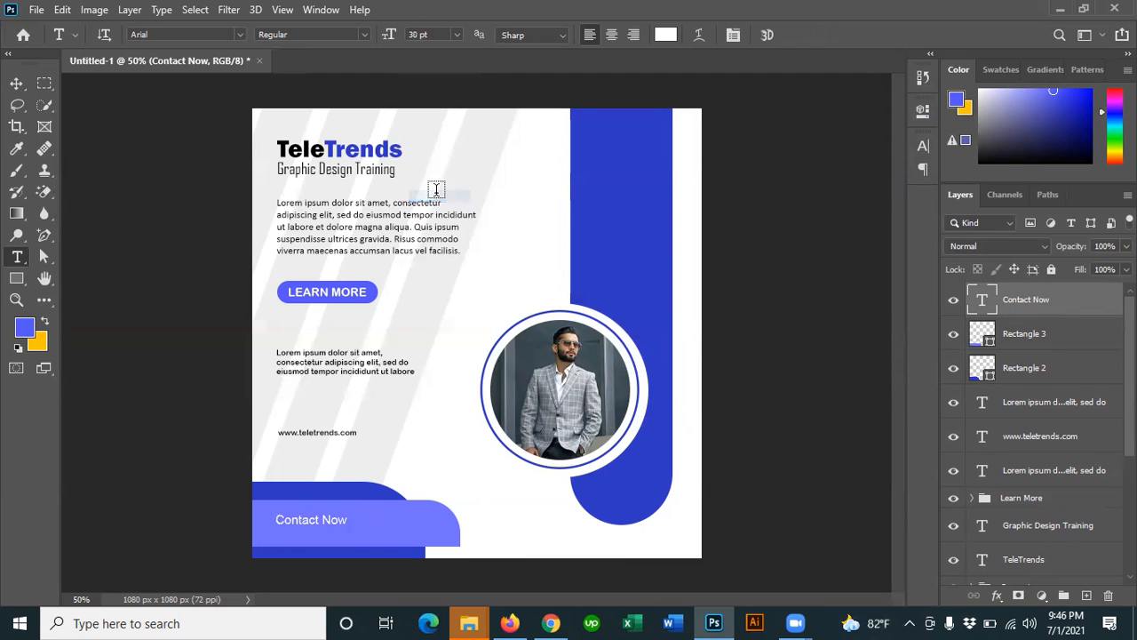
pyautogui.click(458, 35)
pyautogui.click(435, 209)
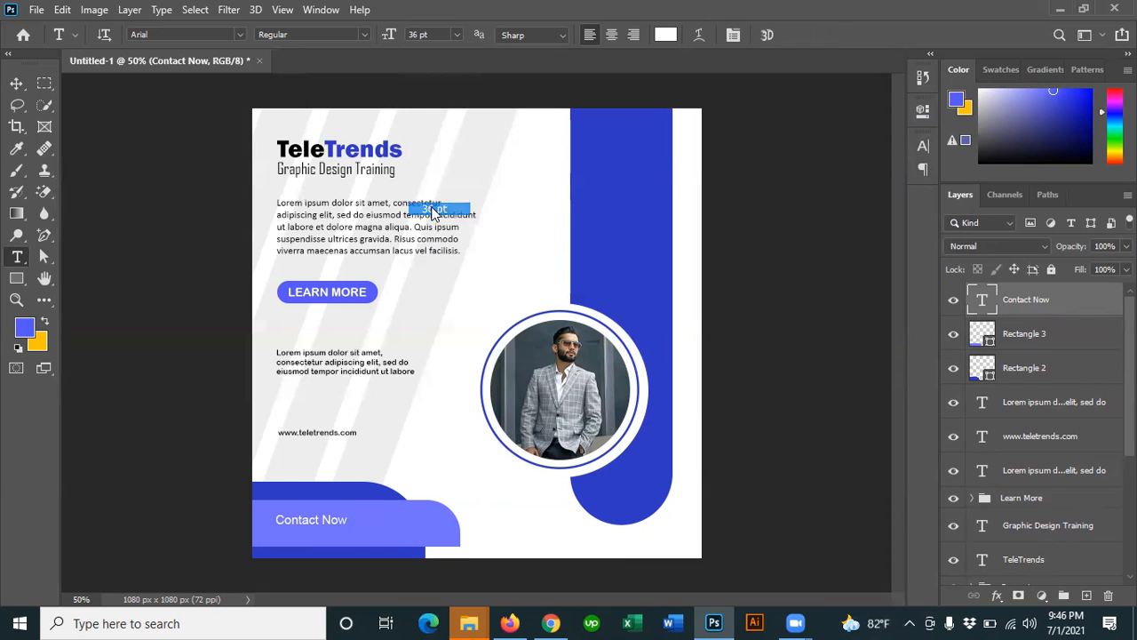
pyautogui.click(21, 85)
pyautogui.moveTo(312, 504)
pyautogui.mouseDown()
pyautogui.moveTo(302, 503)
pyautogui.moveTo(316, 506)
pyautogui.mouseUp()
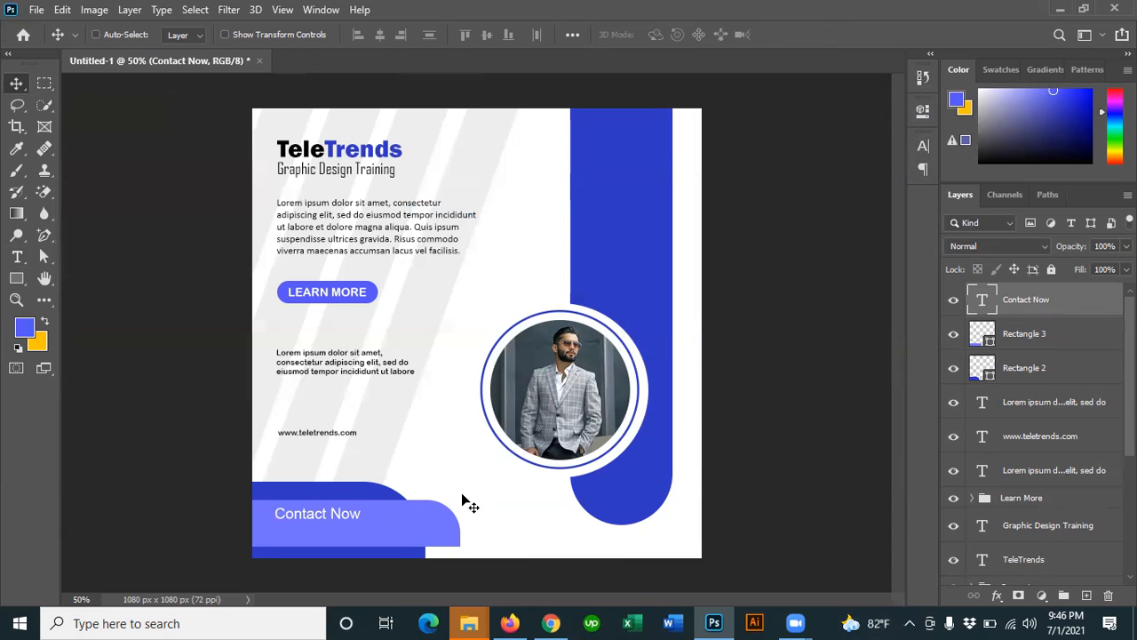
# Step: Change the fill of Rectangle 3 to the recently used brighter blue that matches the LEARN MORE button
pyautogui.click(969, 343)
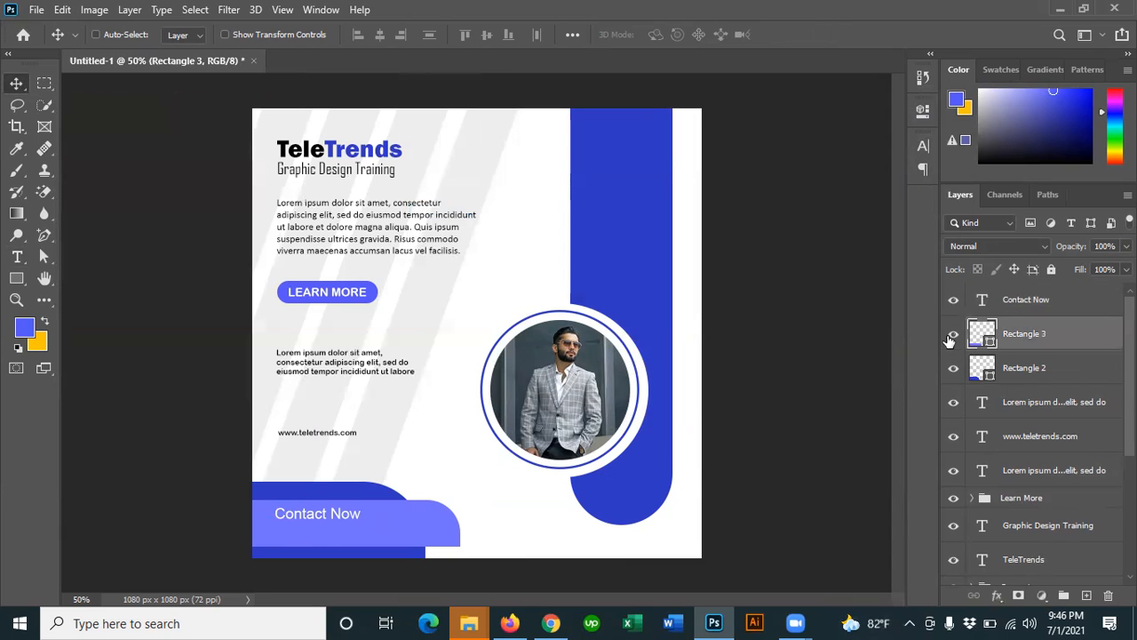
pyautogui.click(952, 336)
pyautogui.click(953, 336)
pyautogui.click(16, 278)
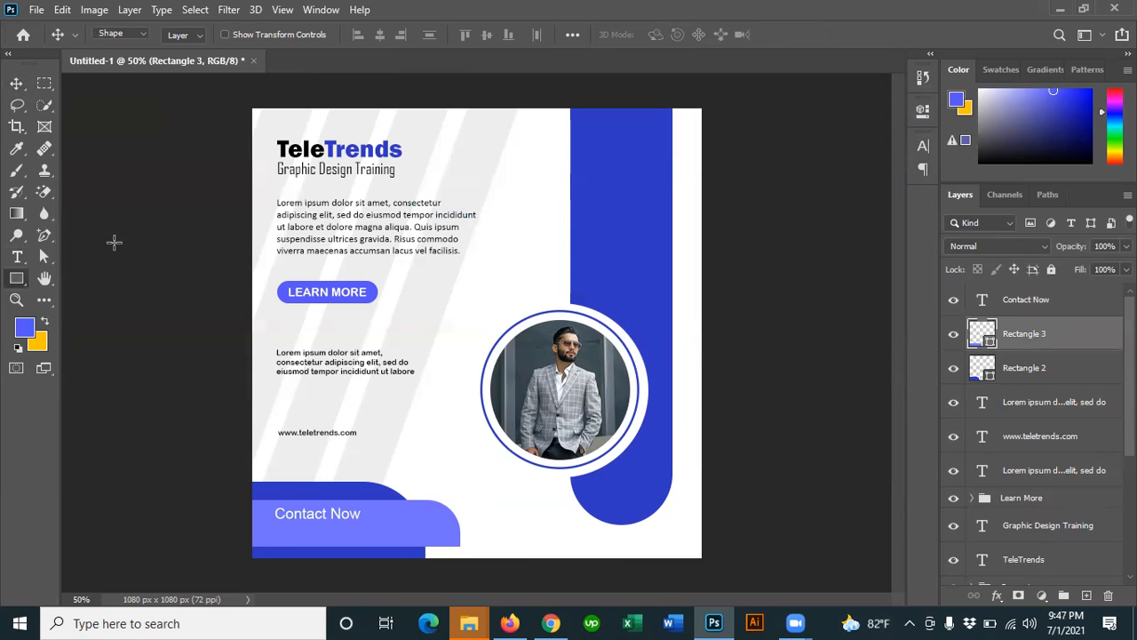
pyautogui.click(186, 35)
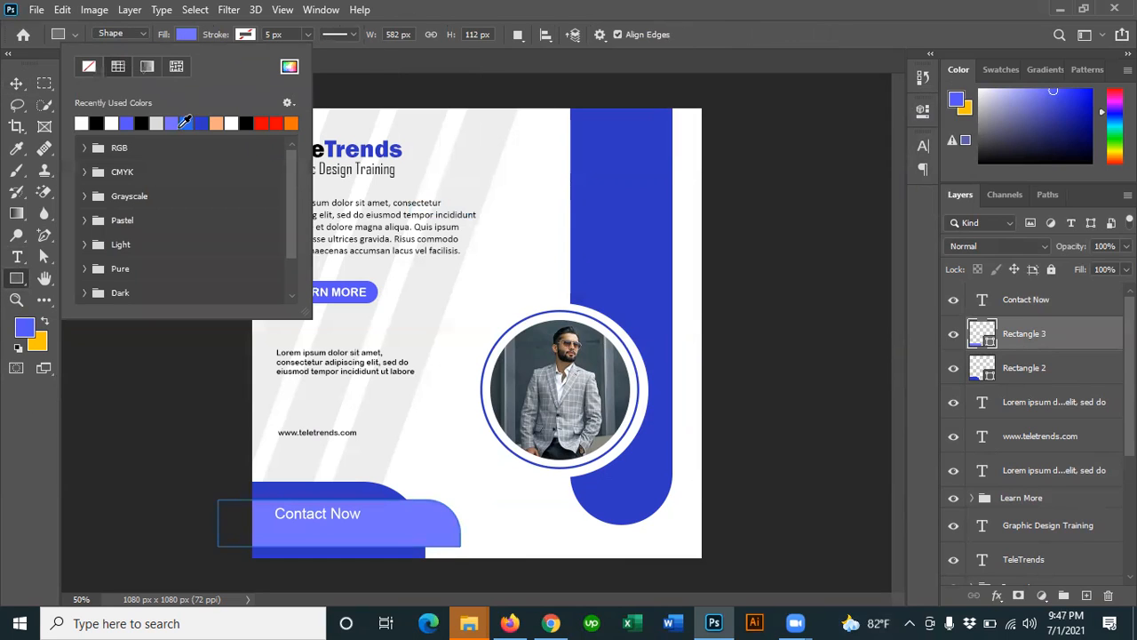
pyautogui.click(128, 121)
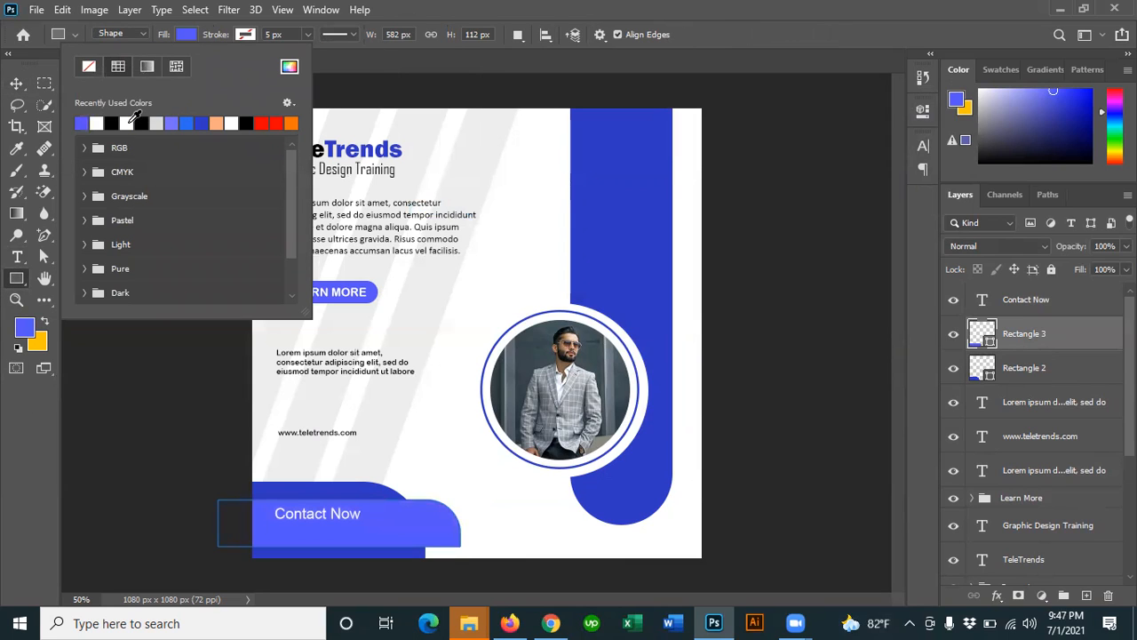
pyautogui.click(16, 83)
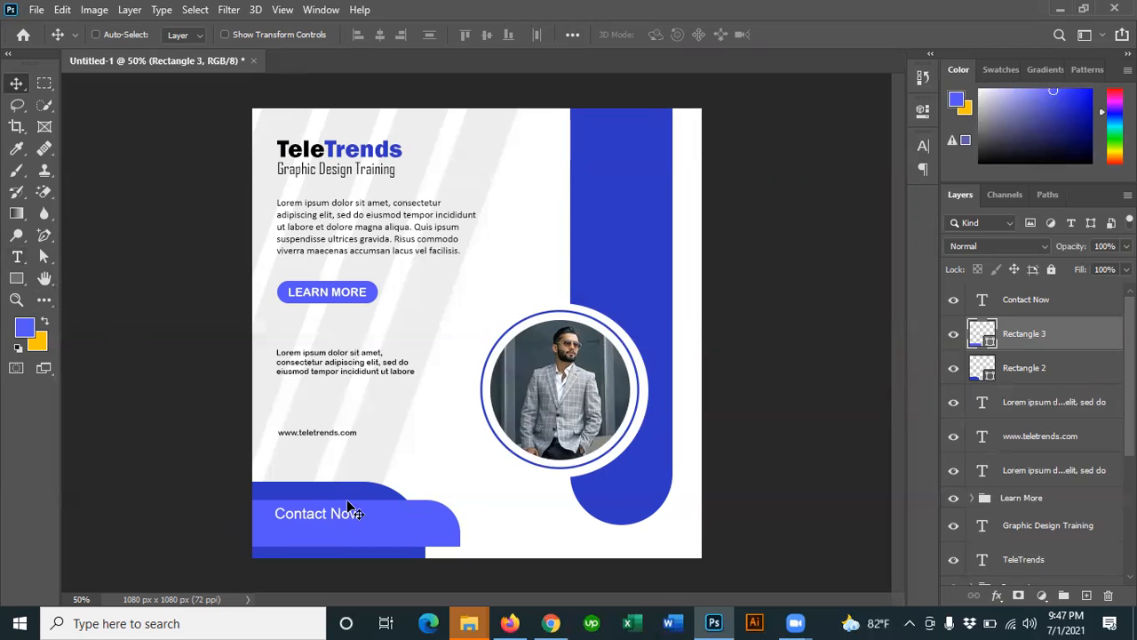
pyautogui.keyDown('alt'); pyautogui.moveTo(346, 499); pyautogui.dragTo(348, 511); pyautogui.keyUp('alt')
pyautogui.hotkey('ctrl', 'z')
# Step: Duplicate the Contact Now text directly below the original and replace the copy's wording with a placeholder phone number
pyautogui.click(1054, 305)
pyautogui.moveTo(333, 508)
pyautogui.keyDown('alt'); pyautogui.mouseDown()
pyautogui.moveTo(334, 525)
pyautogui.moveTo(334, 508)
pyautogui.mouseUp(); pyautogui.keyUp('alt')
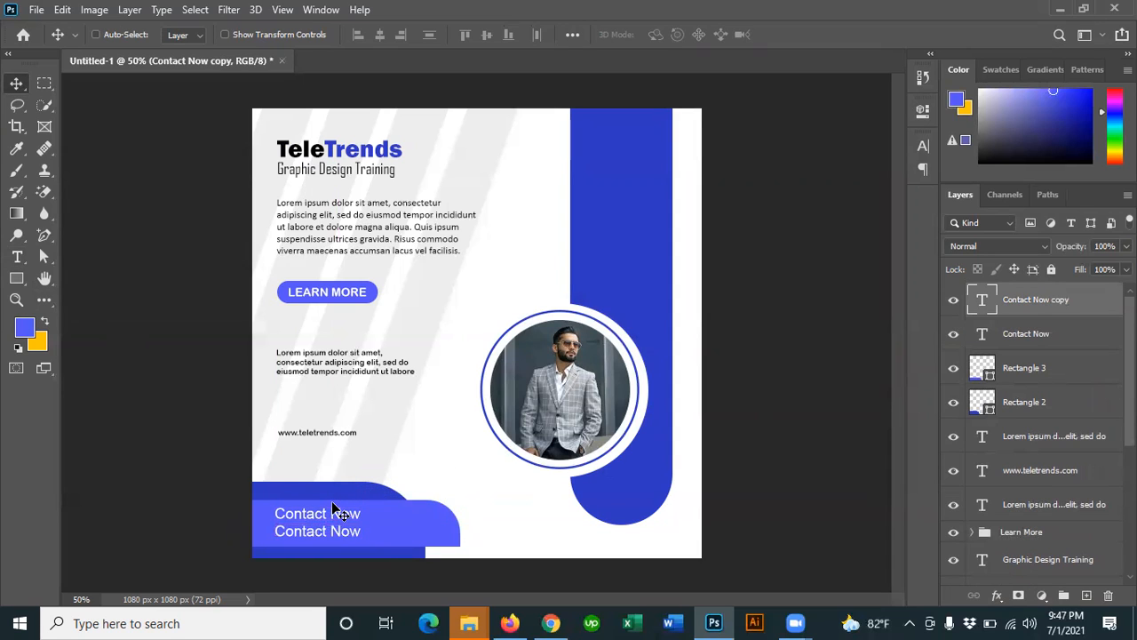
pyautogui.doubleClick(333, 508)
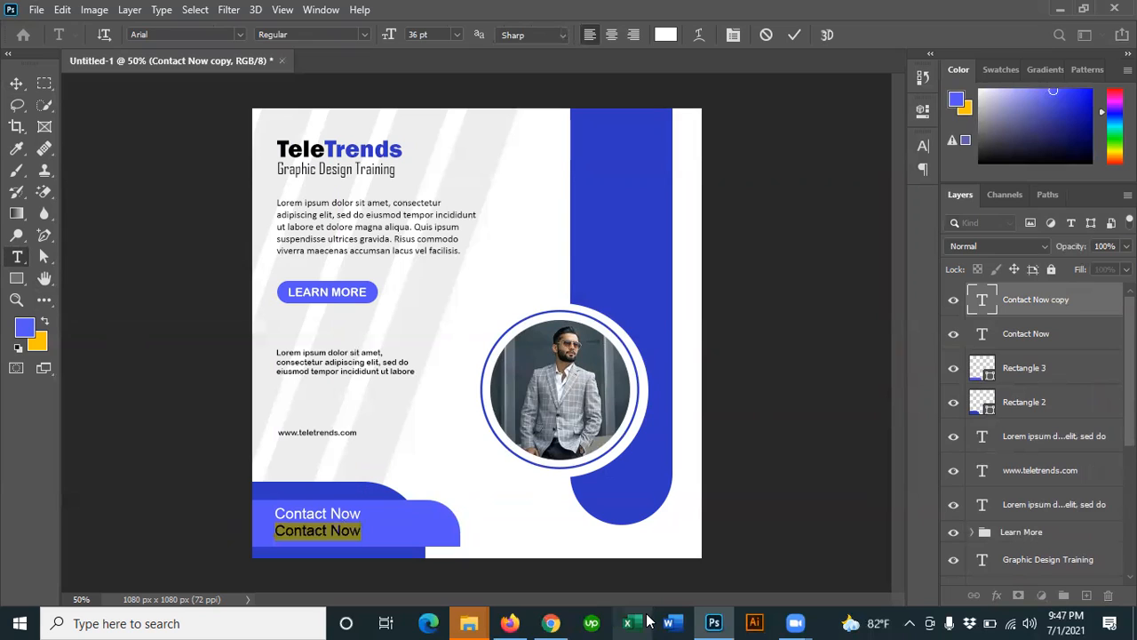
pyautogui.write('01234')
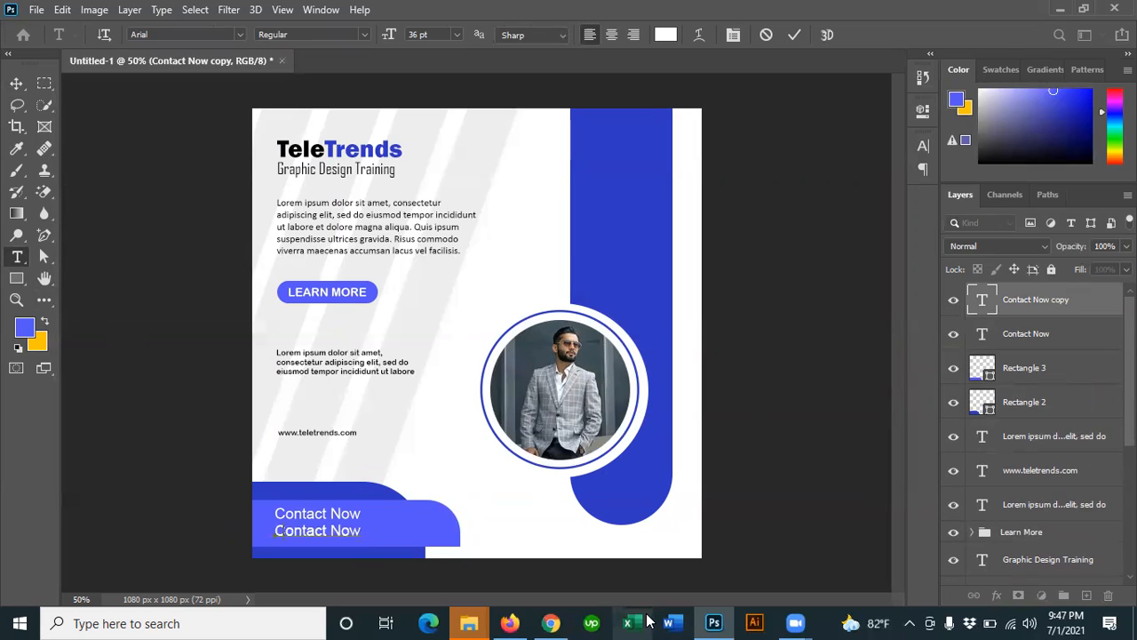
pyautogui.write('5667')
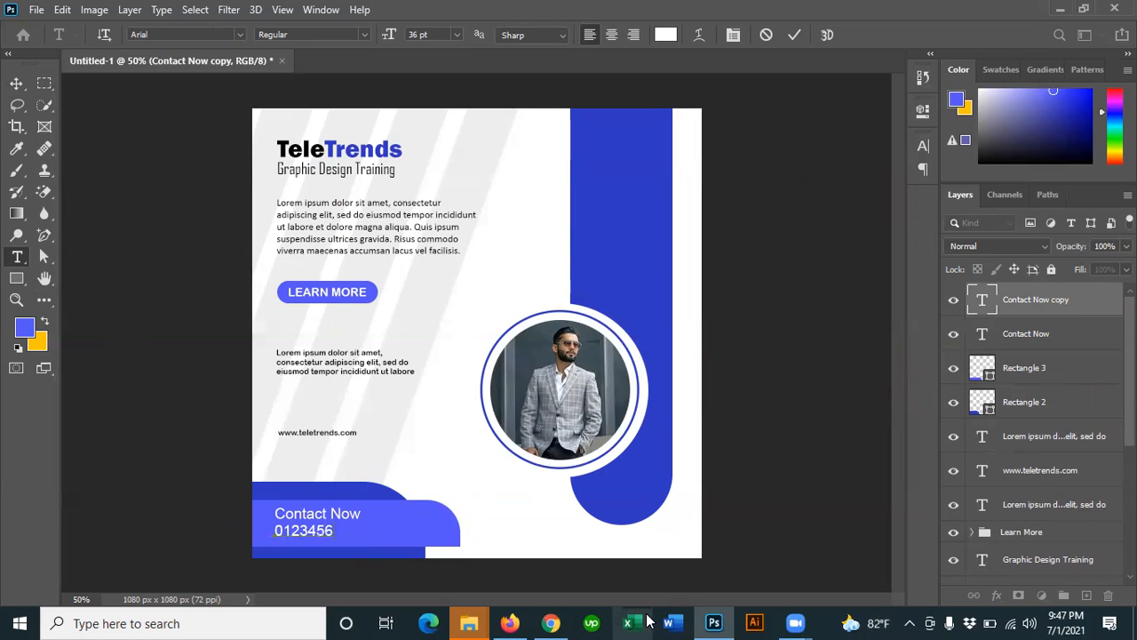
pyautogui.press('BackSpace')
pyautogui.press('BackSpace')
pyautogui.write('7890')
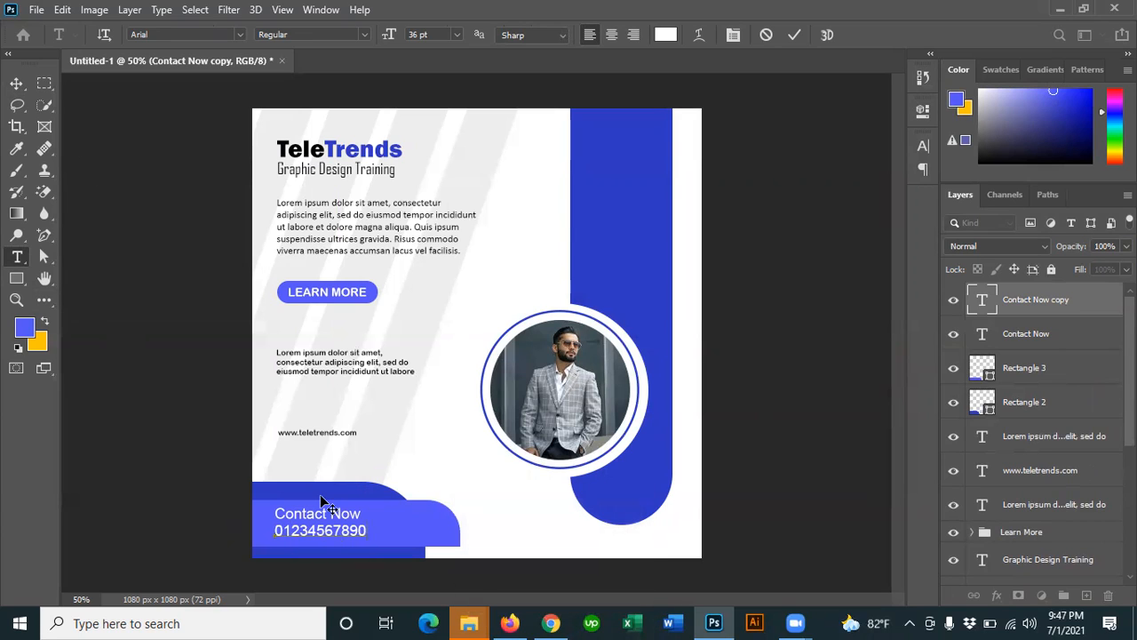
# Step: Reduce the Contact Now text to 29 pt so it is smaller than the phone number line below
pyautogui.click(1031, 339)
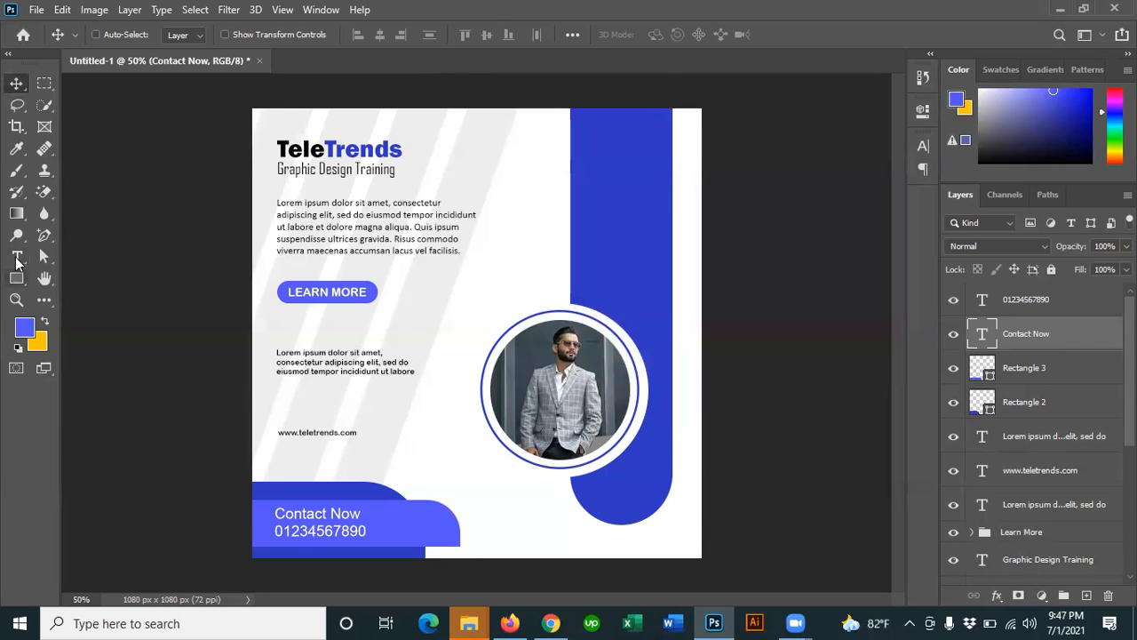
pyautogui.click(17, 257)
pyautogui.click(426, 35)
pyautogui.write('32')
pyautogui.press('Return')
pyautogui.press('Down')
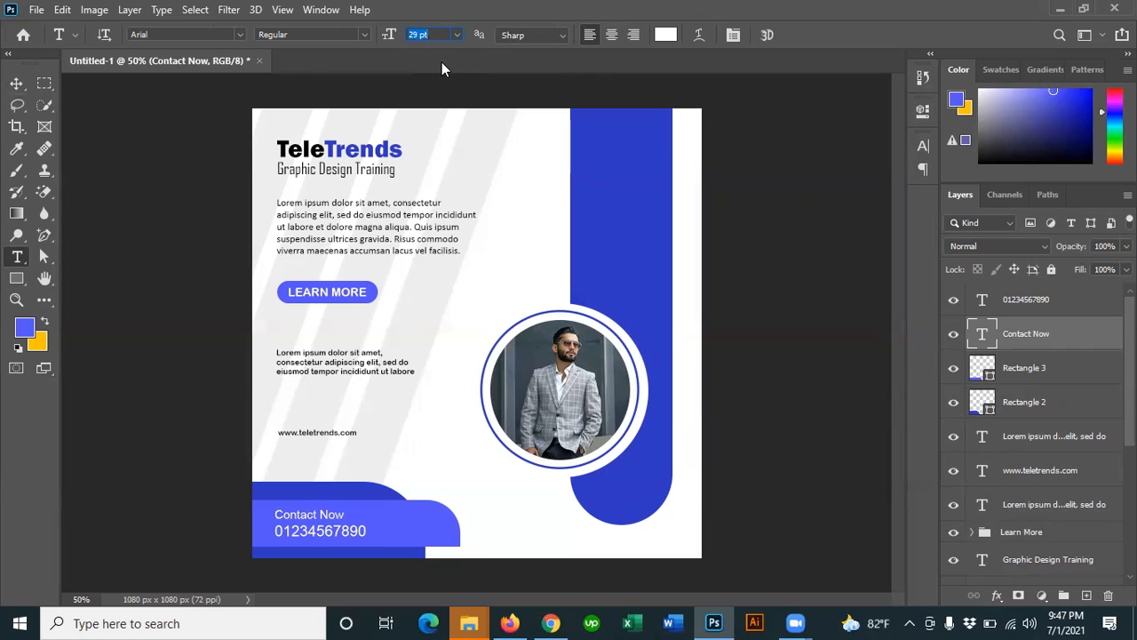
pyautogui.click(18, 85)
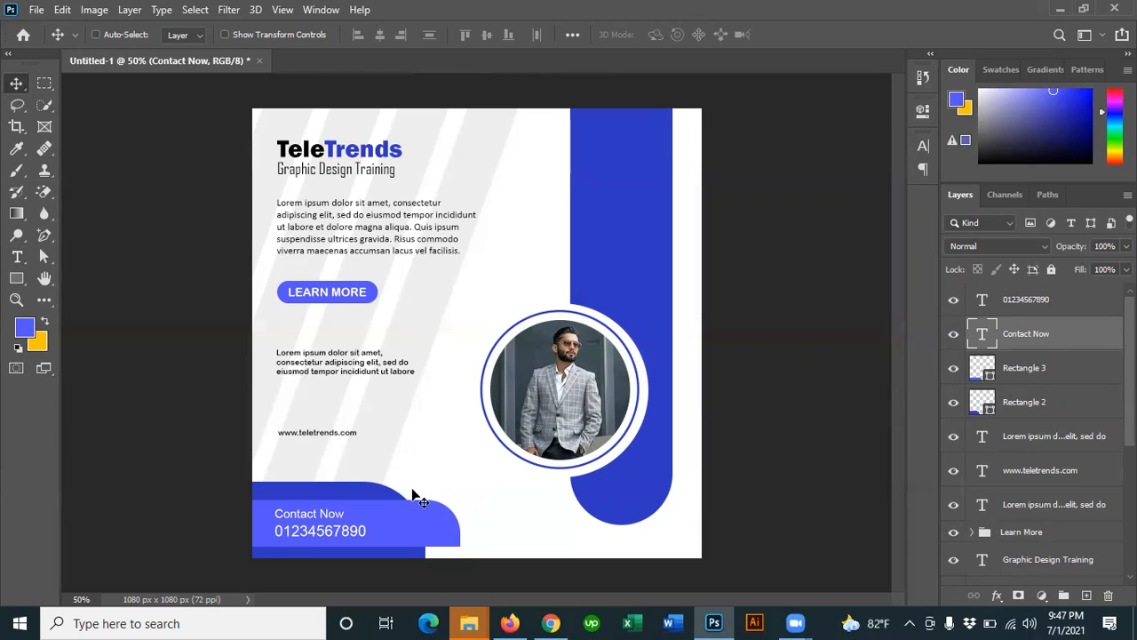
# Step: Scale Rectangle 3 and Rectangle 2 together down to about 88.66%, keeping their outer edge off the canvas
pyautogui.click(1045, 373)
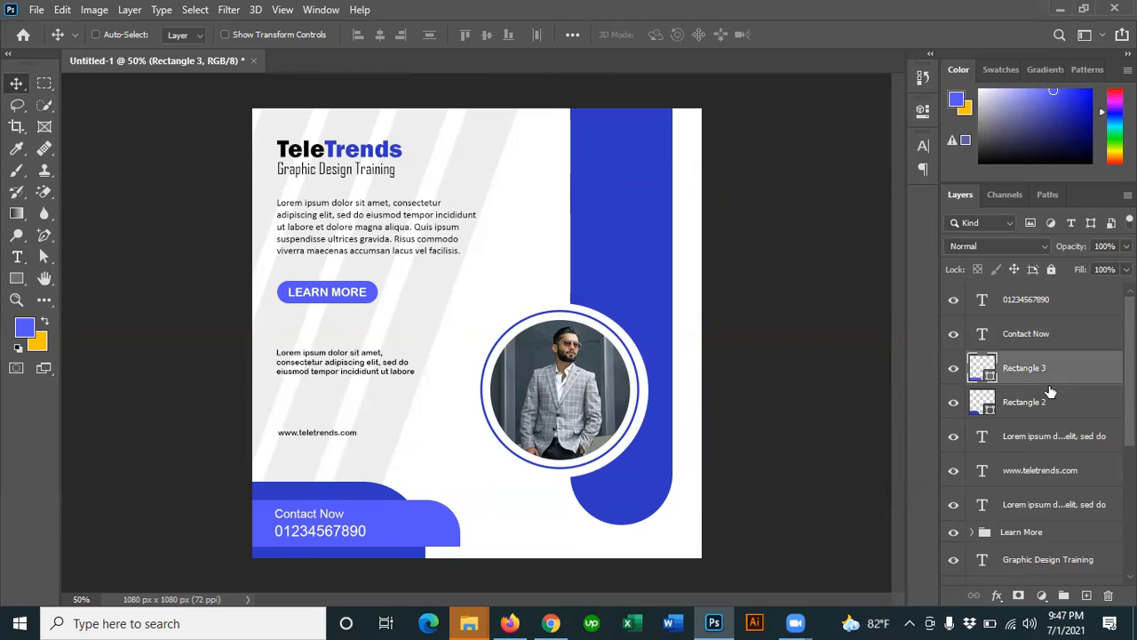
pyautogui.keyDown('shift'); pyautogui.click(1050, 402); pyautogui.keyUp('shift')
pyautogui.hotkey('ctrl', 't')
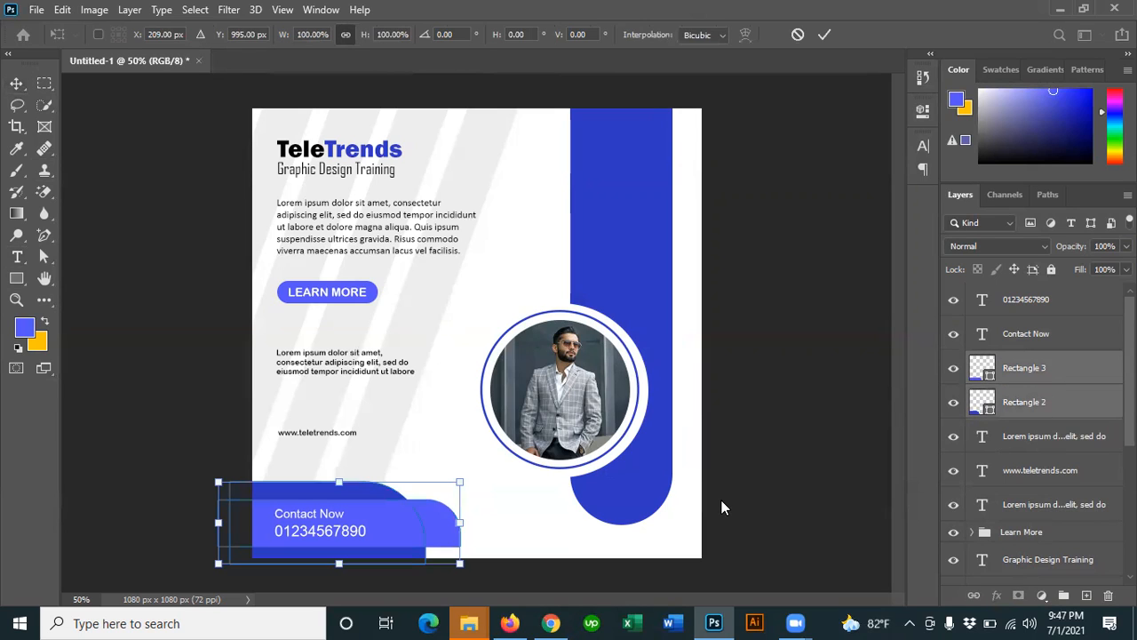
pyautogui.moveTo(460, 523); pyautogui.dragTo(433, 522)
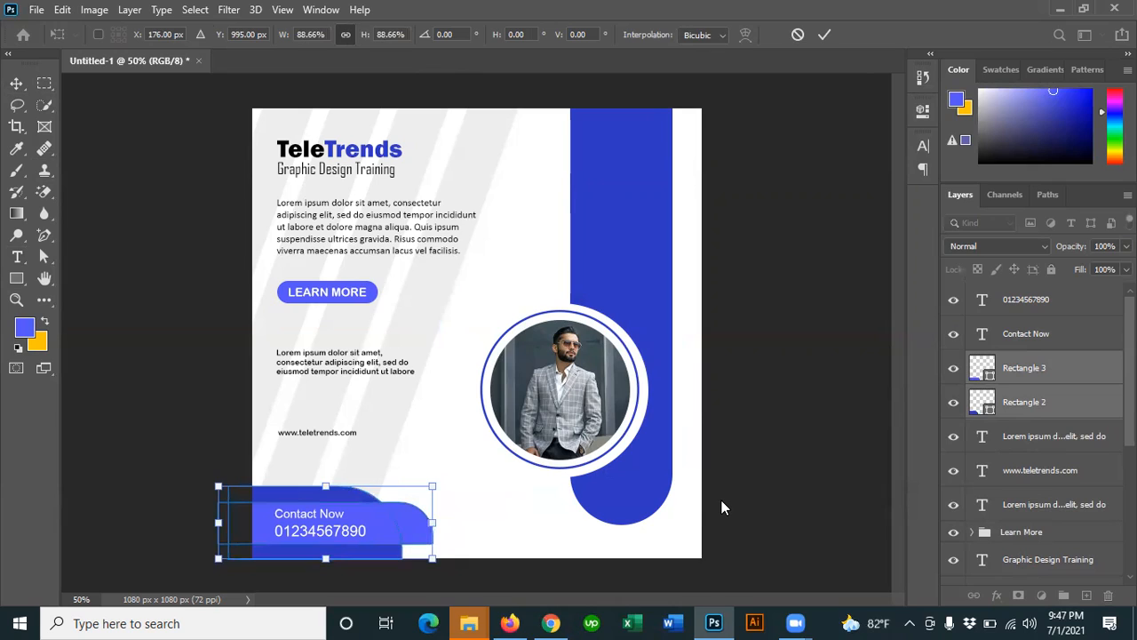
pyautogui.press('Return')
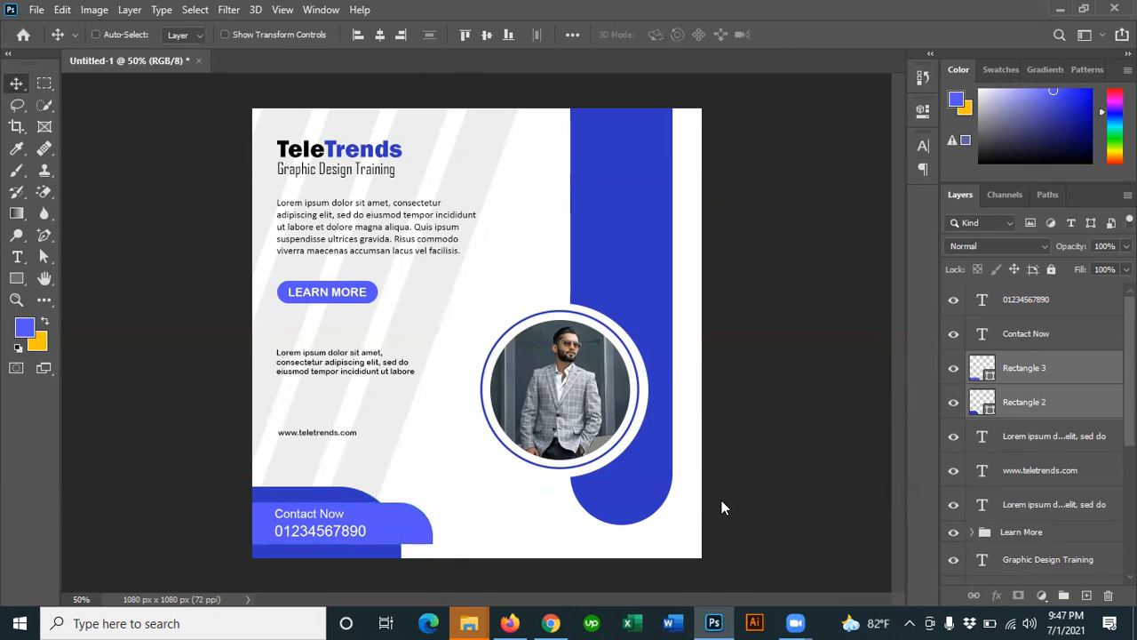
# Step: Nudge Rectangle 3 slightly left so it extends less beyond Rectangle 2
pyautogui.click(1071, 374)
pyautogui.press('Left')
pyautogui.press('Left')
pyautogui.press('Left')
pyautogui.press('Left')
pyautogui.press('Left')
pyautogui.press('Left')
pyautogui.press('Left')
pyautogui.press('Left')
pyautogui.press('Left')
pyautogui.press('Left')
pyautogui.press('Left')
pyautogui.press('Left')
pyautogui.press('Left')
pyautogui.press('Left')
pyautogui.press('Left')
pyautogui.press('Left')
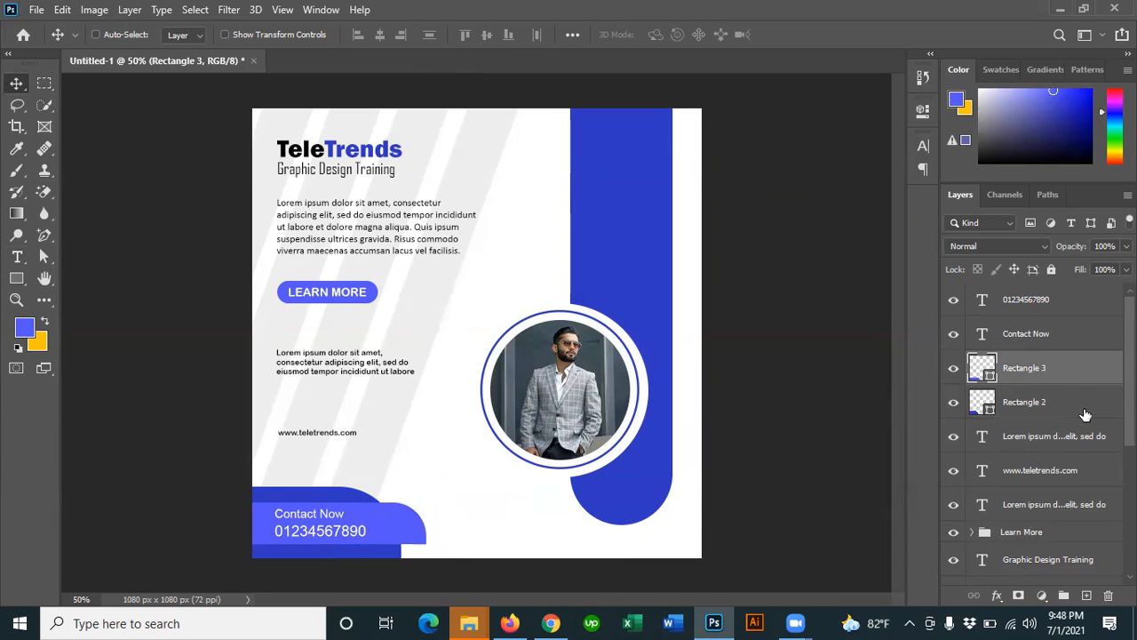
pyautogui.scroll(-1, 1046, 380)
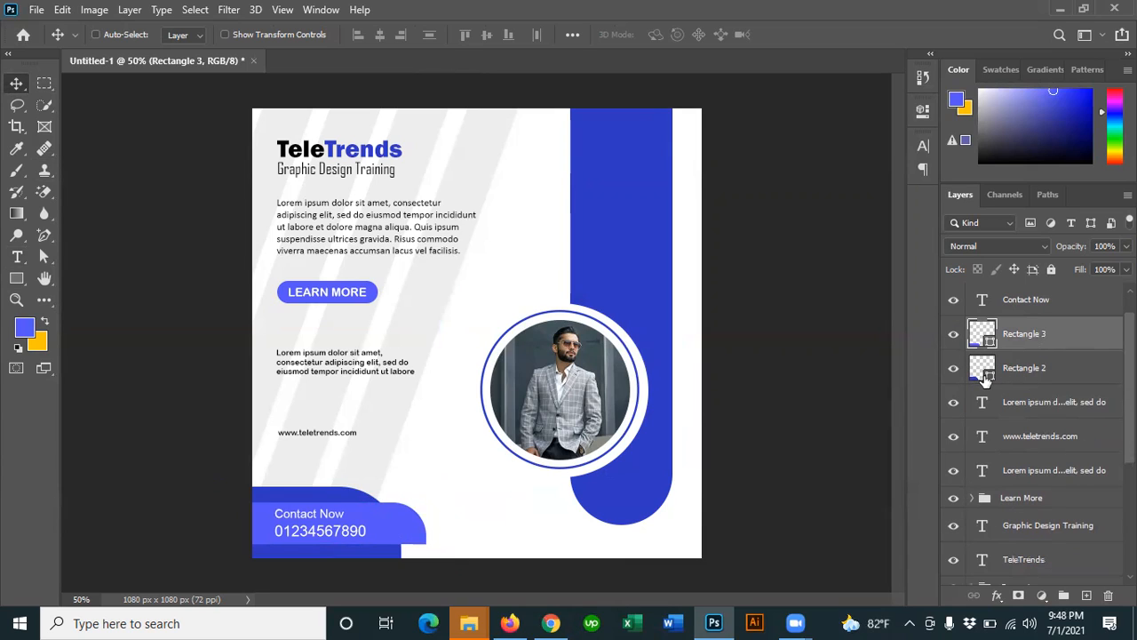
pyautogui.click(21, 281)
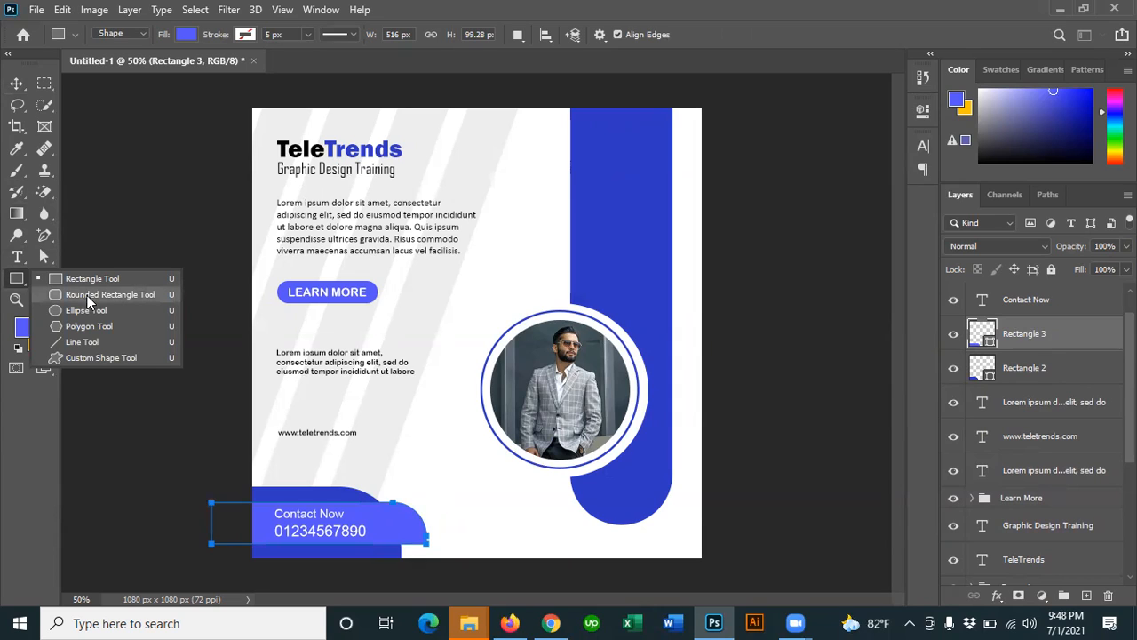
pyautogui.click(213, 279)
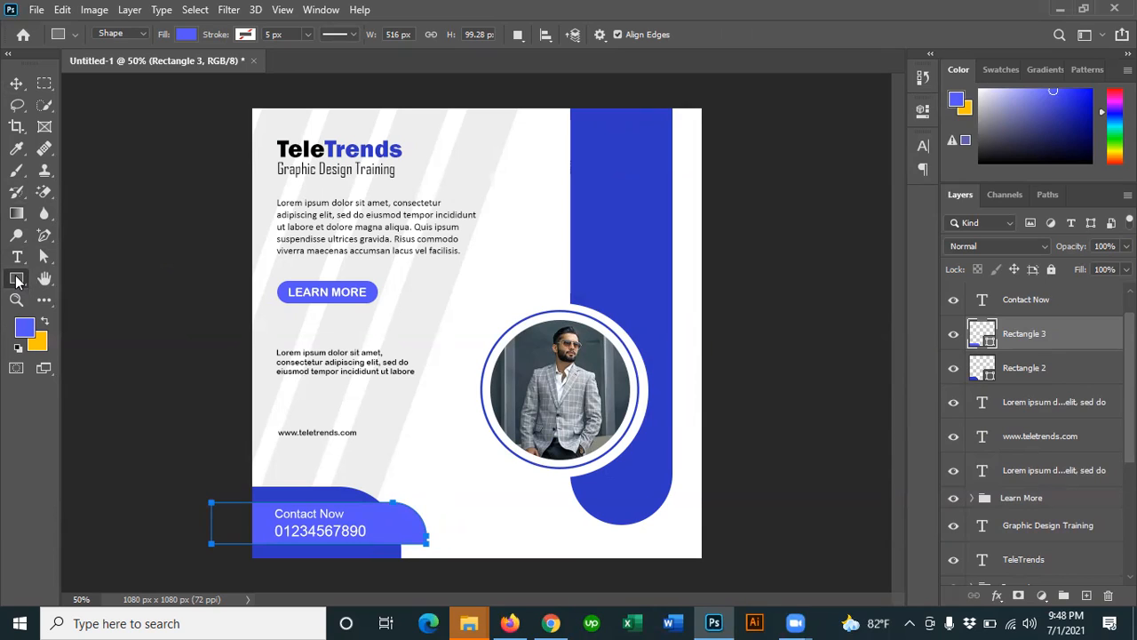
pyautogui.rightClick(17, 281)
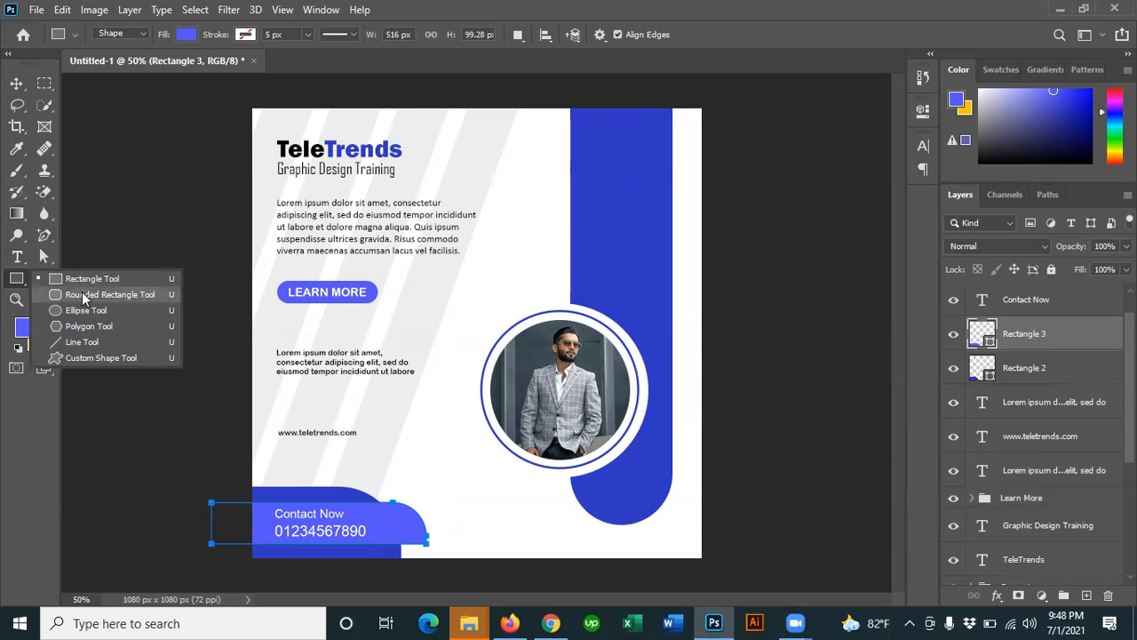
pyautogui.click(83, 296)
pyautogui.moveTo(602, 145); pyautogui.dragTo(618, 190)
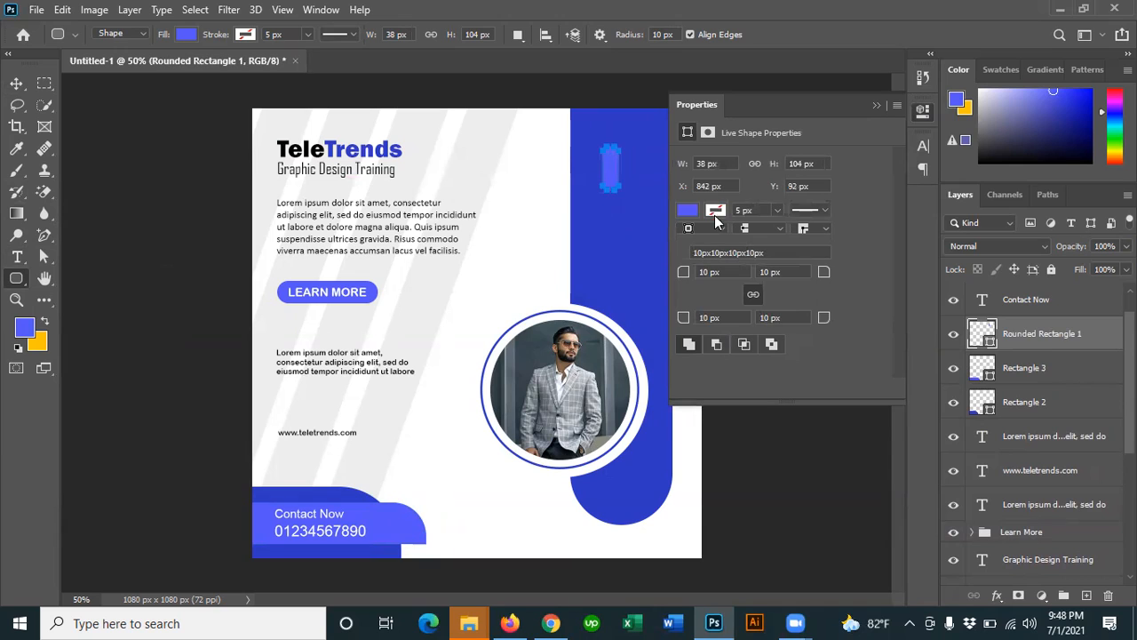
pyautogui.click(690, 211)
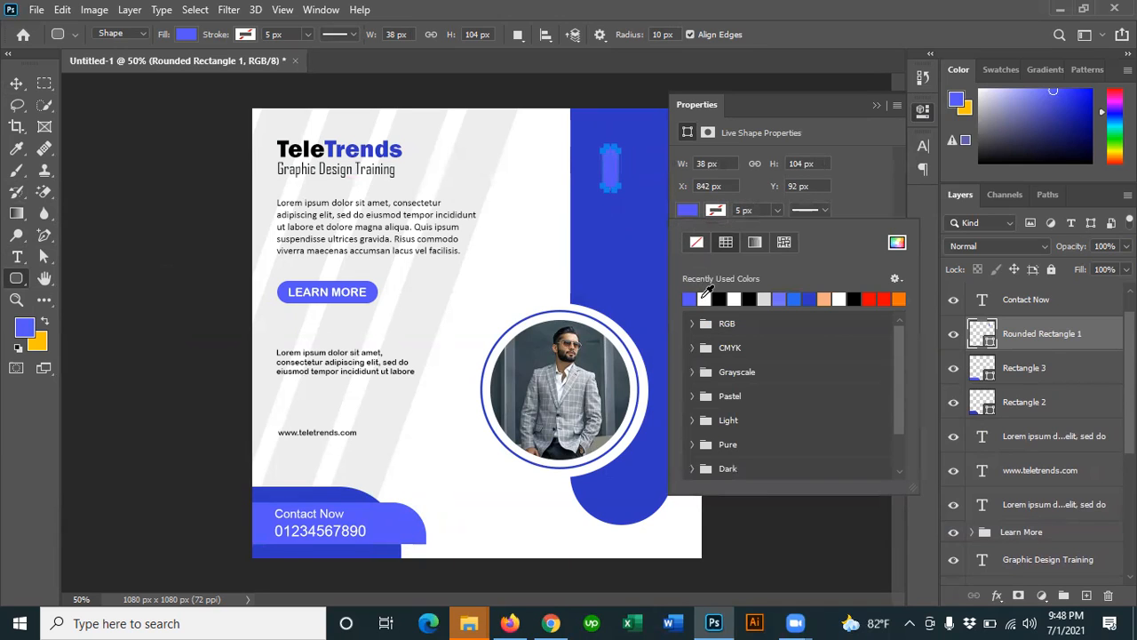
pyautogui.click(691, 298)
pyautogui.click(876, 105)
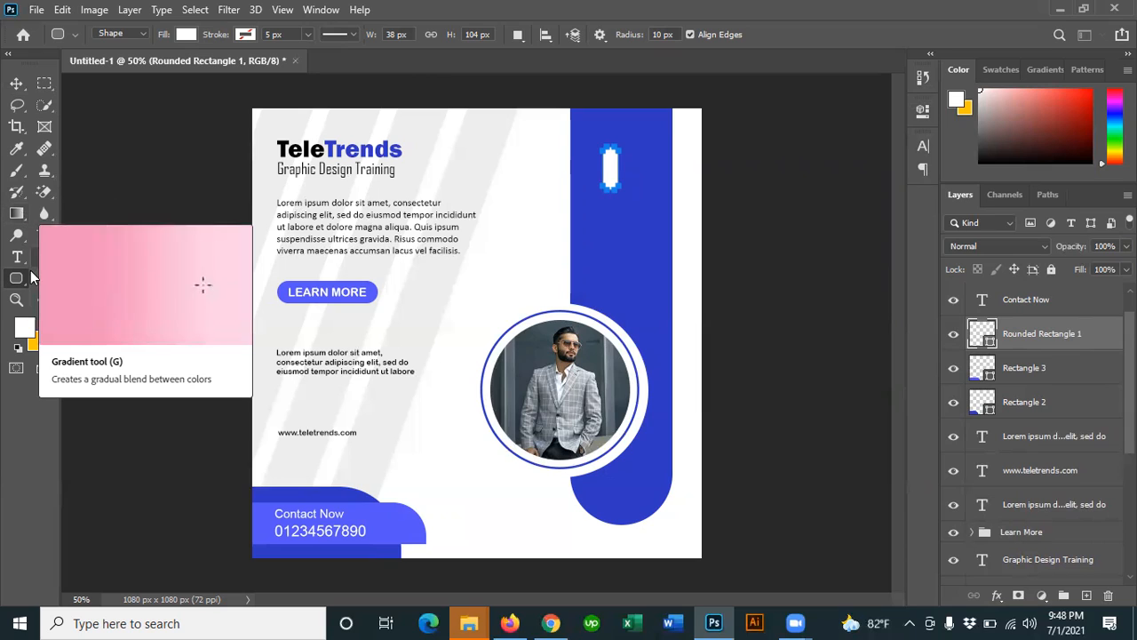
pyautogui.press('Delete')
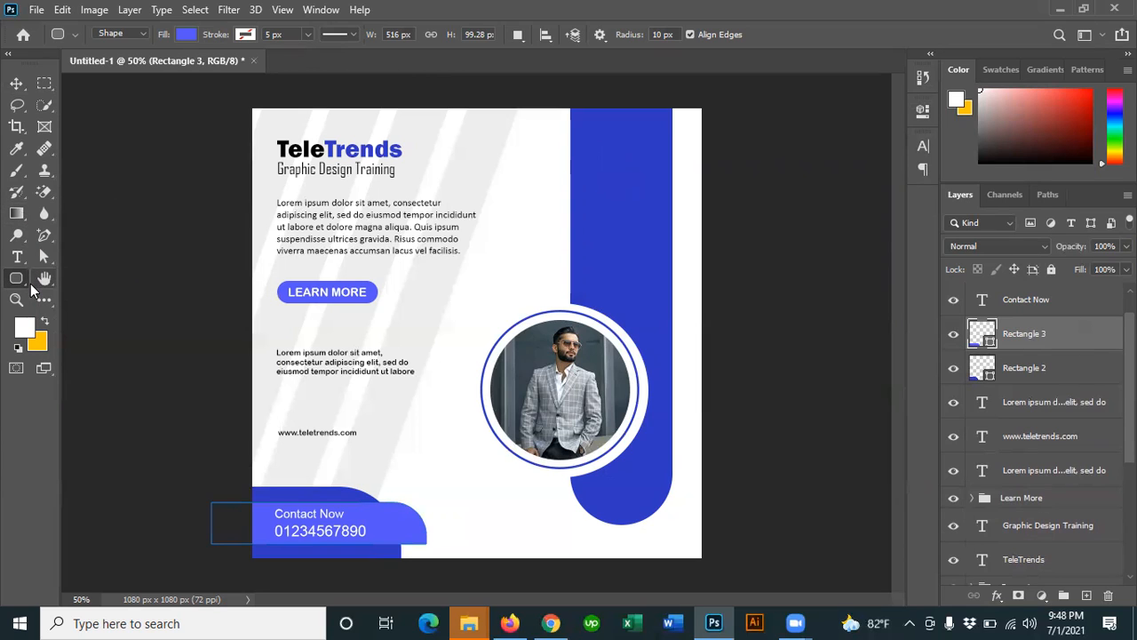
# Step: Draw a five-sided polygon about 138 by 133 px at the upper end of the vertical blue bar
pyautogui.rightClick(23, 276)
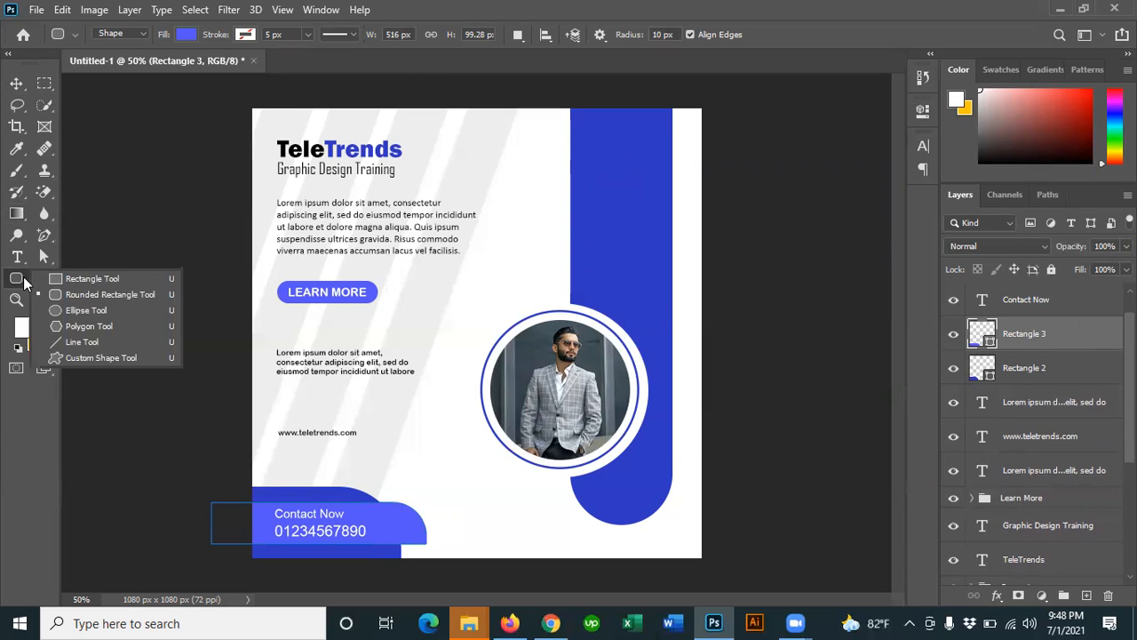
pyautogui.click(82, 325)
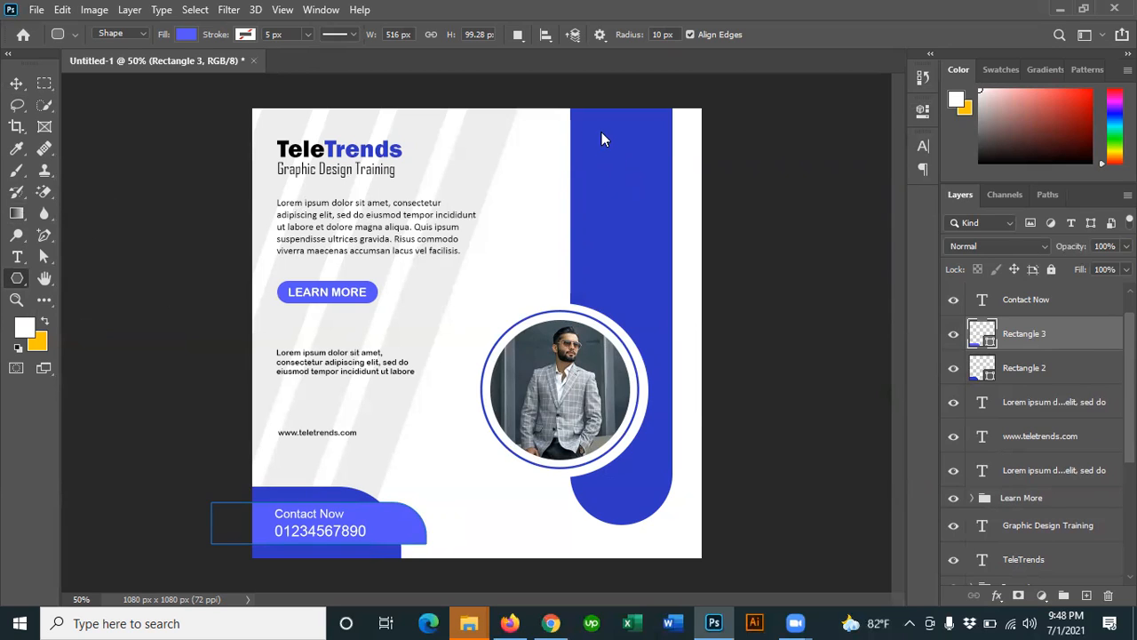
pyautogui.moveTo(601, 139); pyautogui.dragTo(616, 163)
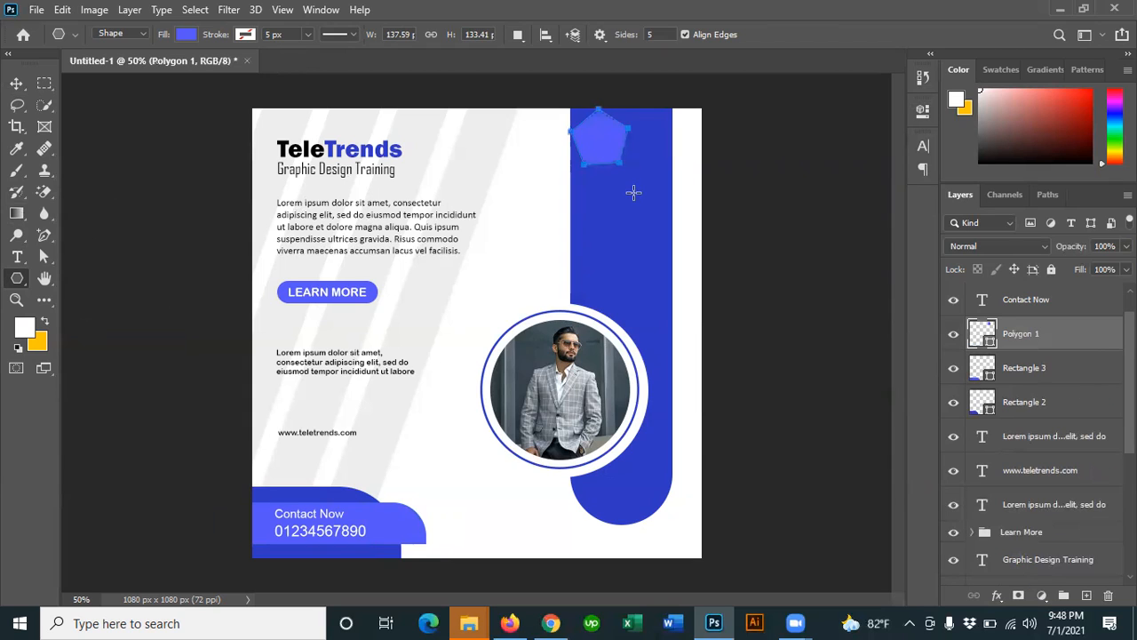
# Step: Draw a six-sided polygon about 211 by 184 px and move it onto the vertical blue bar below the pentagon
pyautogui.moveTo(661, 35); pyautogui.dragTo(634, 41)
pyautogui.moveTo(590, 194); pyautogui.dragTo(611, 233)
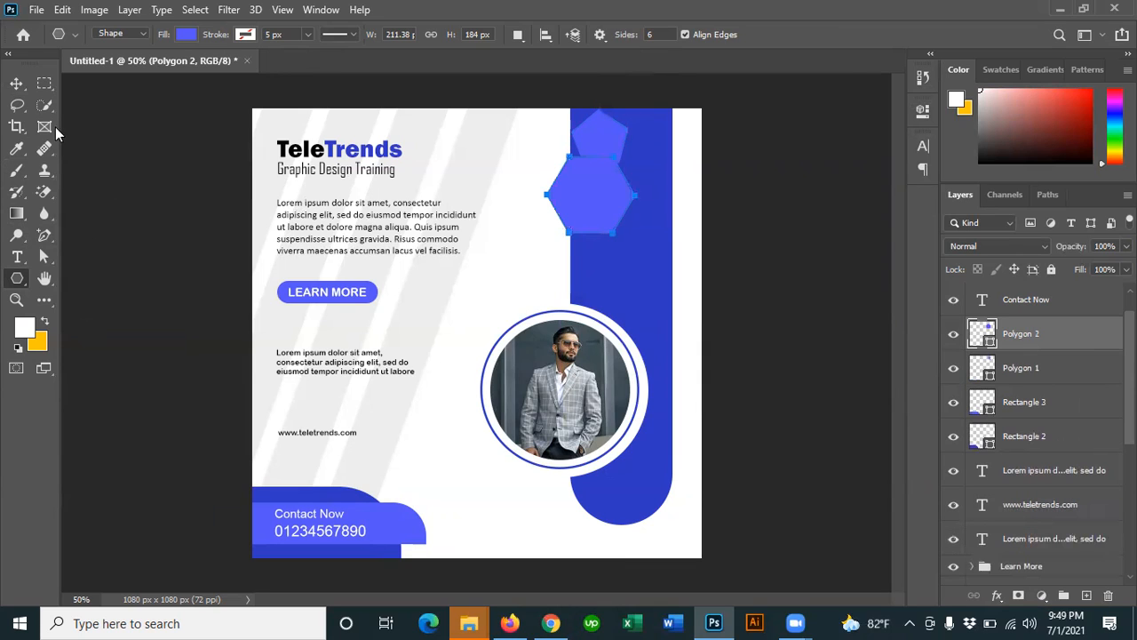
pyautogui.click(16, 83)
pyautogui.moveTo(610, 132); pyautogui.dragTo(633, 161)
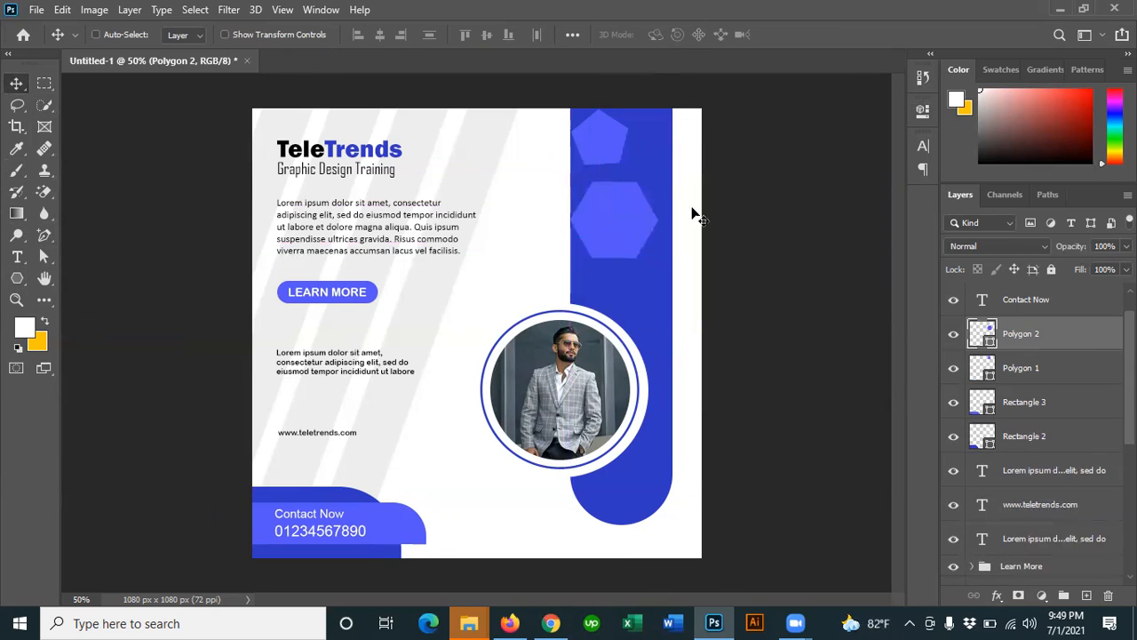
# Step: Delete the pentagon and move the hexagon up, centred in the vertical blue bar about 36 px below its upper edge
pyautogui.click(1037, 368)
pyautogui.press('Delete')
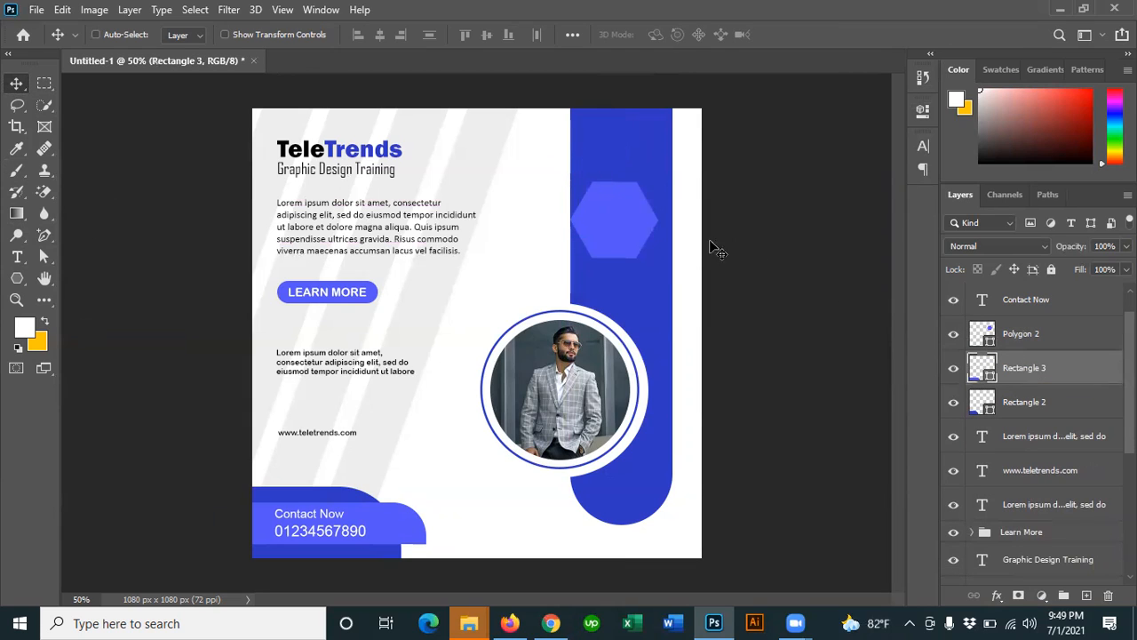
pyautogui.moveTo(617, 221); pyautogui.dragTo(620, 162)
pyautogui.hotkey('ctrl', 'z')
pyautogui.click(1023, 341)
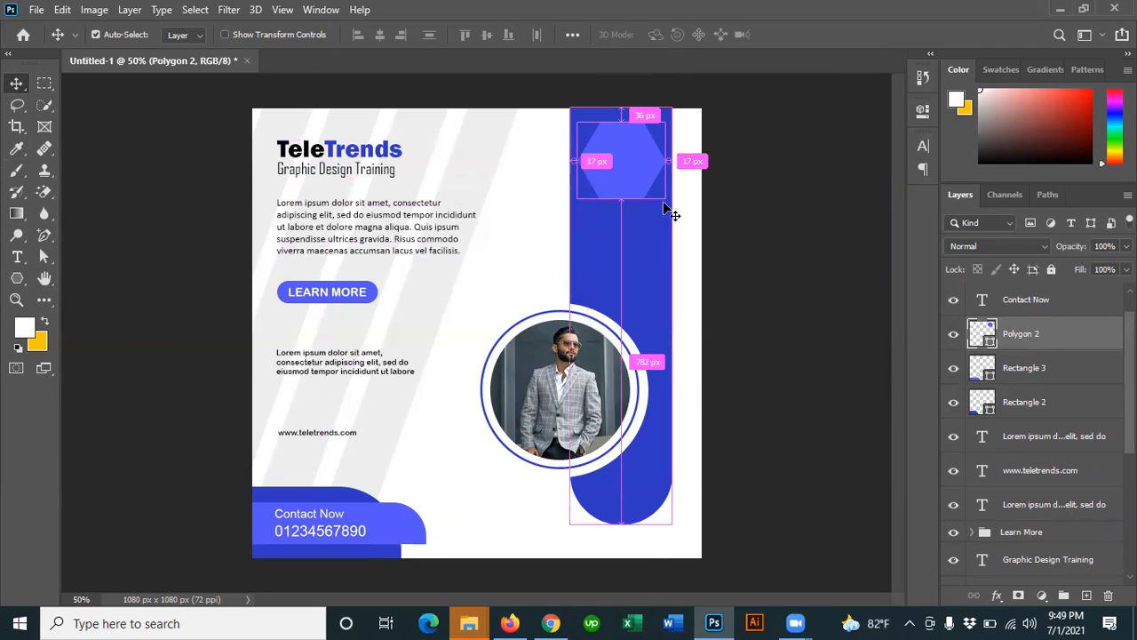
# Step: Scale the hexagon down to about 60.59% and keep it centred near the upper end of the blue bar
pyautogui.hotkey('ctrl', 't')
pyautogui.moveTo(666, 200); pyautogui.dragTo(630, 166)
pyautogui.moveTo(612, 158)
pyautogui.mouseDown()
pyautogui.moveTo(630, 158)
pyautogui.moveTo(608, 164)
pyautogui.mouseUp()
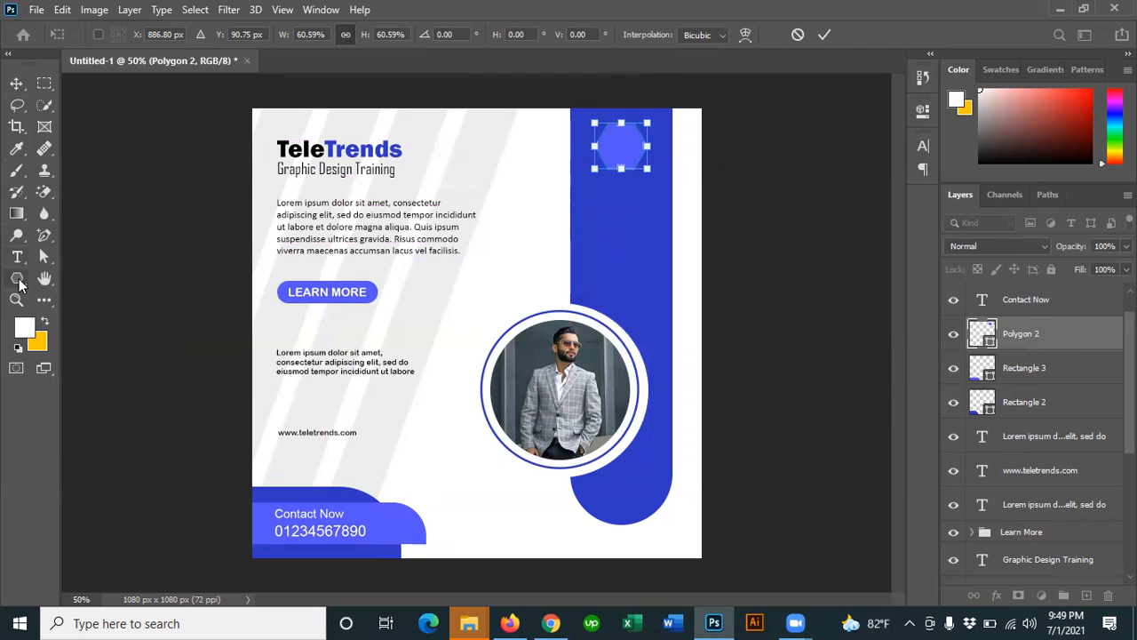
# Step: Change the hexagon's fill to the recently used white
pyautogui.click(17, 278)
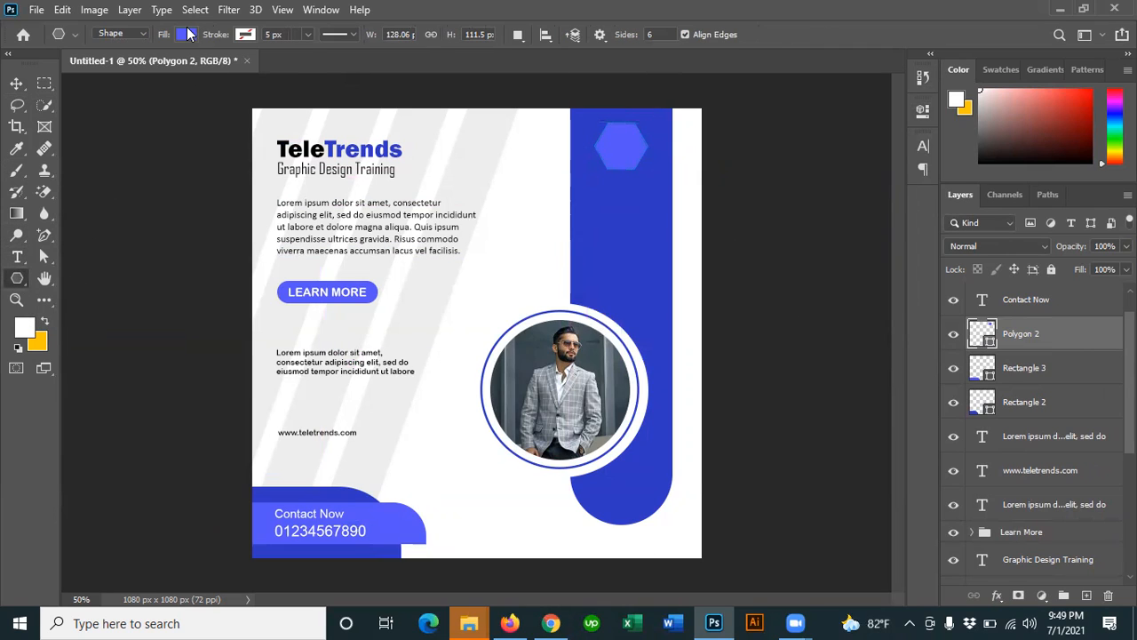
pyautogui.click(185, 34)
pyautogui.click(83, 122)
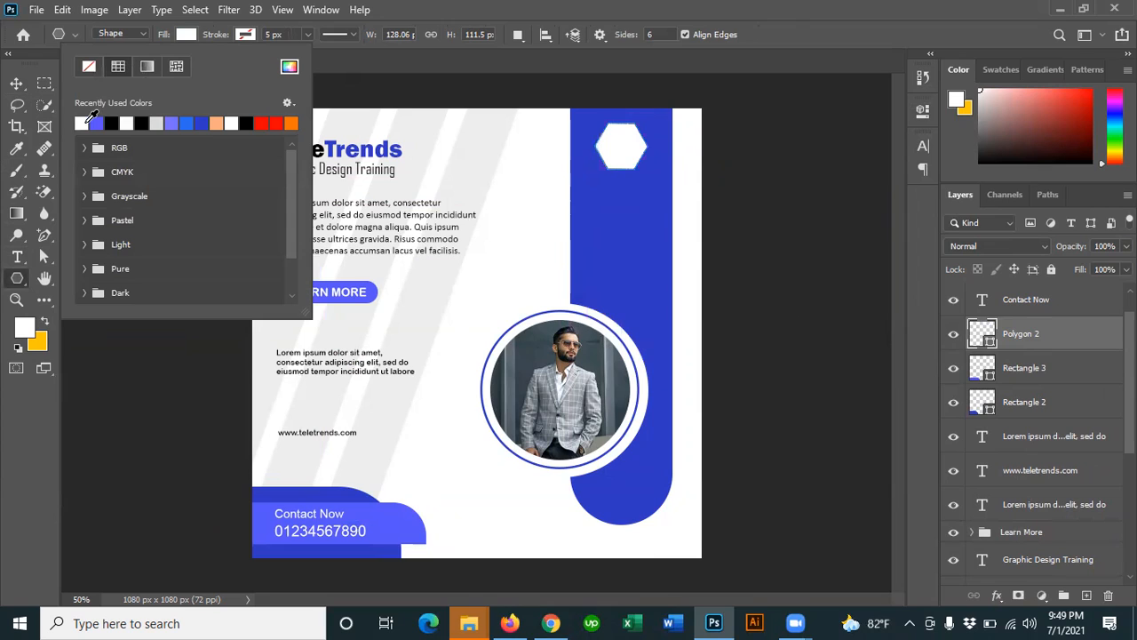
pyautogui.click(16, 84)
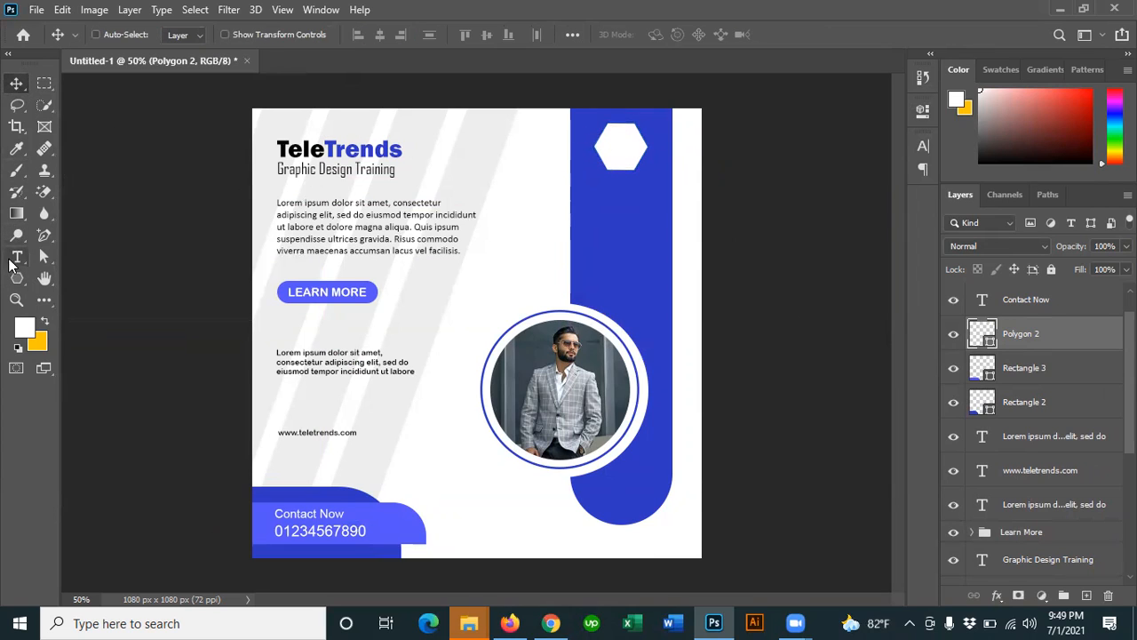
# Step: Add the white text "TT" in 29 pt Arial Regular on the vertical blue bar below the hexagon
pyautogui.click(17, 256)
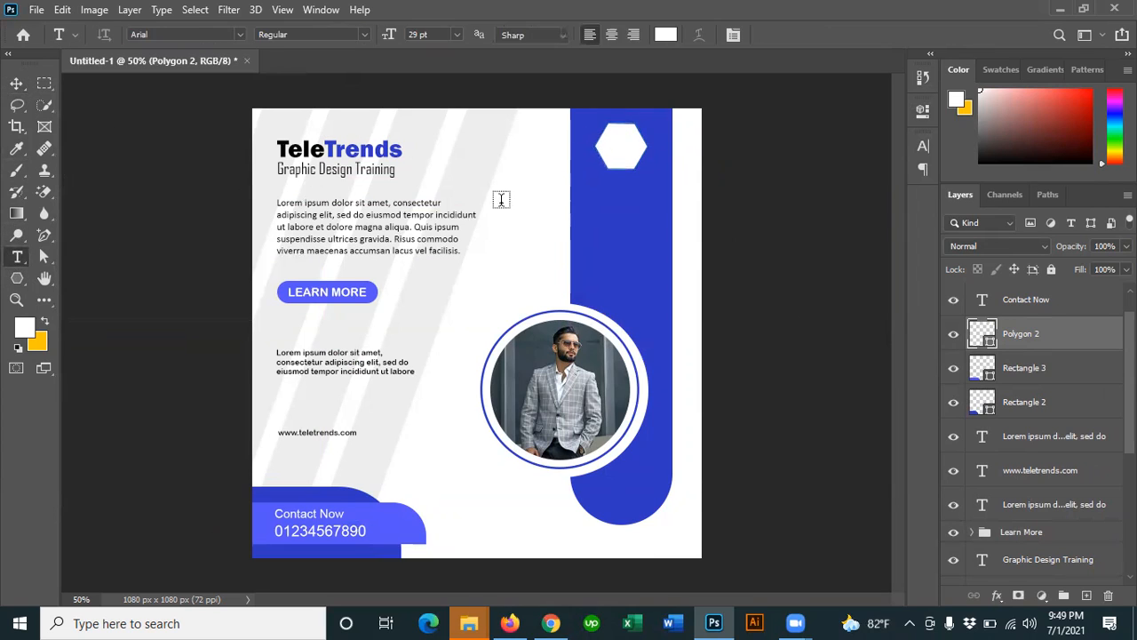
pyautogui.click(607, 211)
pyautogui.press('BackSpace')
pyautogui.write('TT')
pyautogui.click(16, 83)
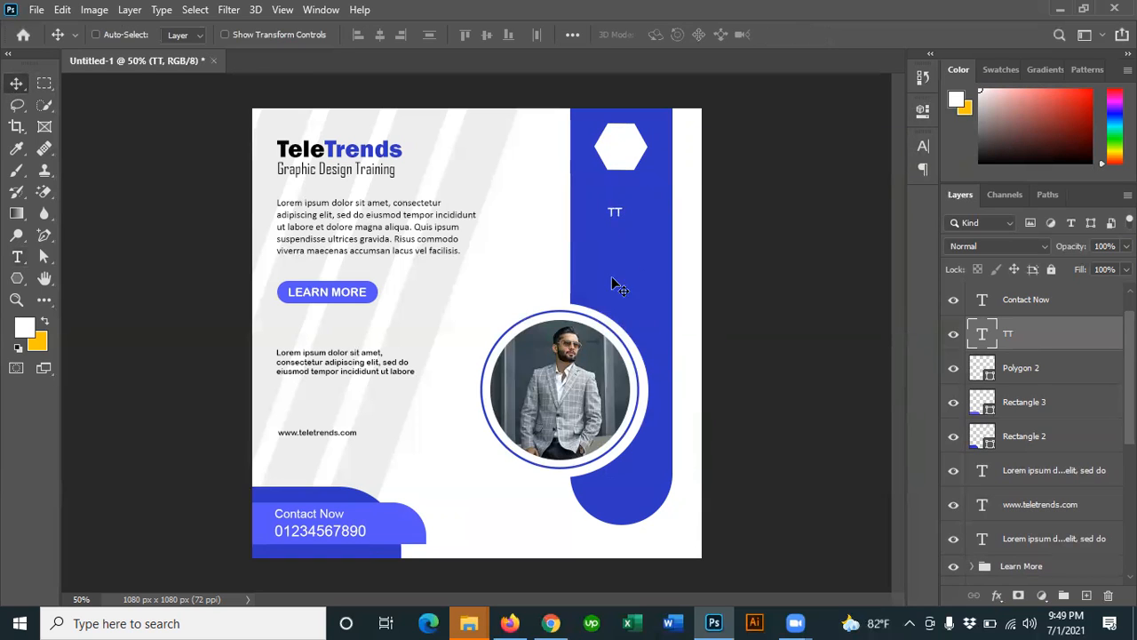
# Step: Scale the TT text up to about 235%, roughly 82 by 81 px
pyautogui.hotkey('ctrl', 't')
pyautogui.moveTo(625, 226); pyautogui.dragTo(639, 242)
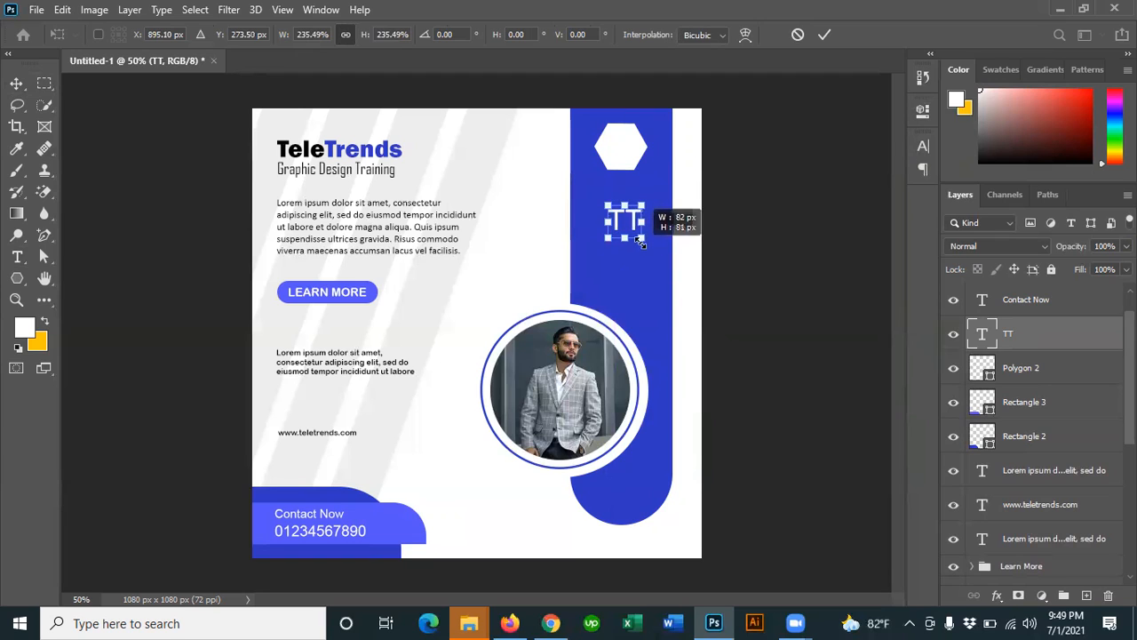
pyautogui.click(824, 36)
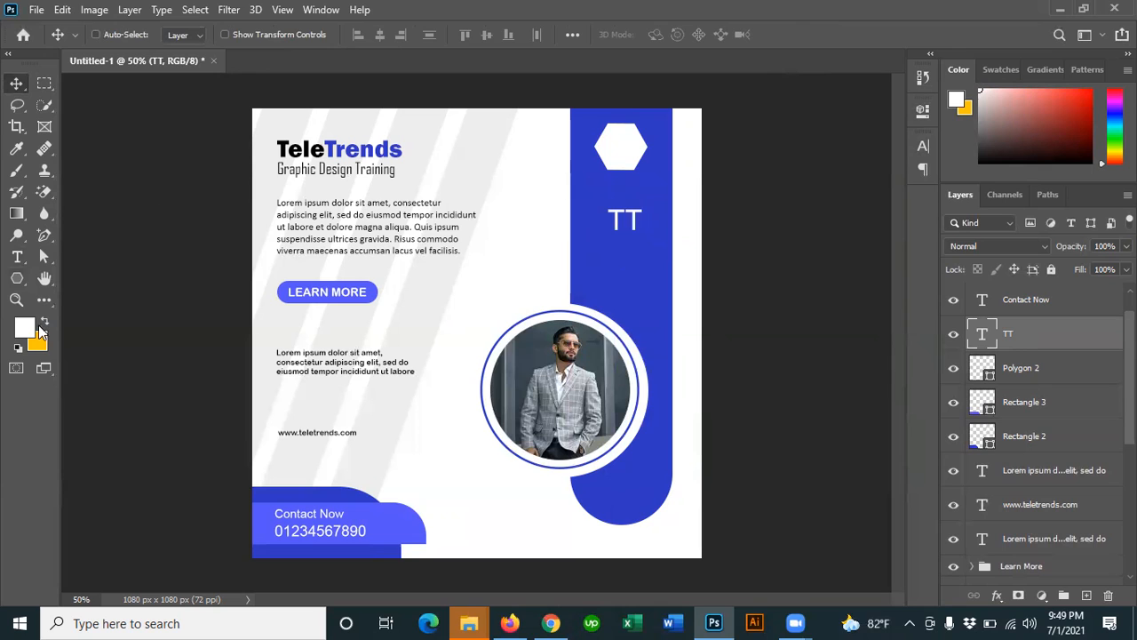
# Step: Change the TT text colour to the dark blue 030baa
pyautogui.click(17, 257)
pyautogui.click(666, 35)
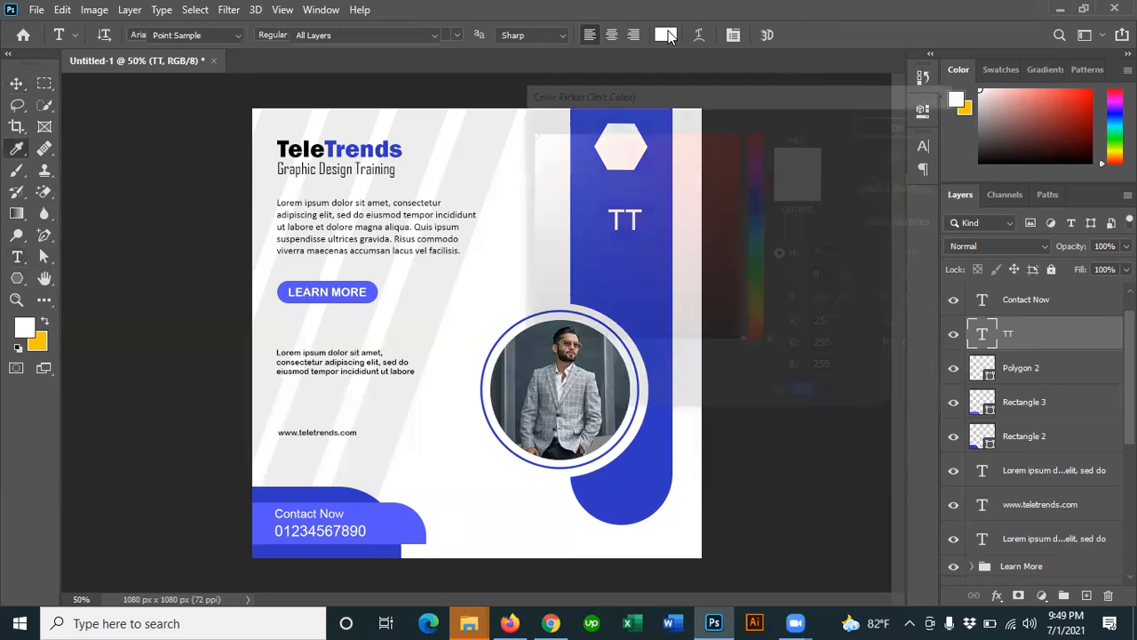
pyautogui.click(756, 202)
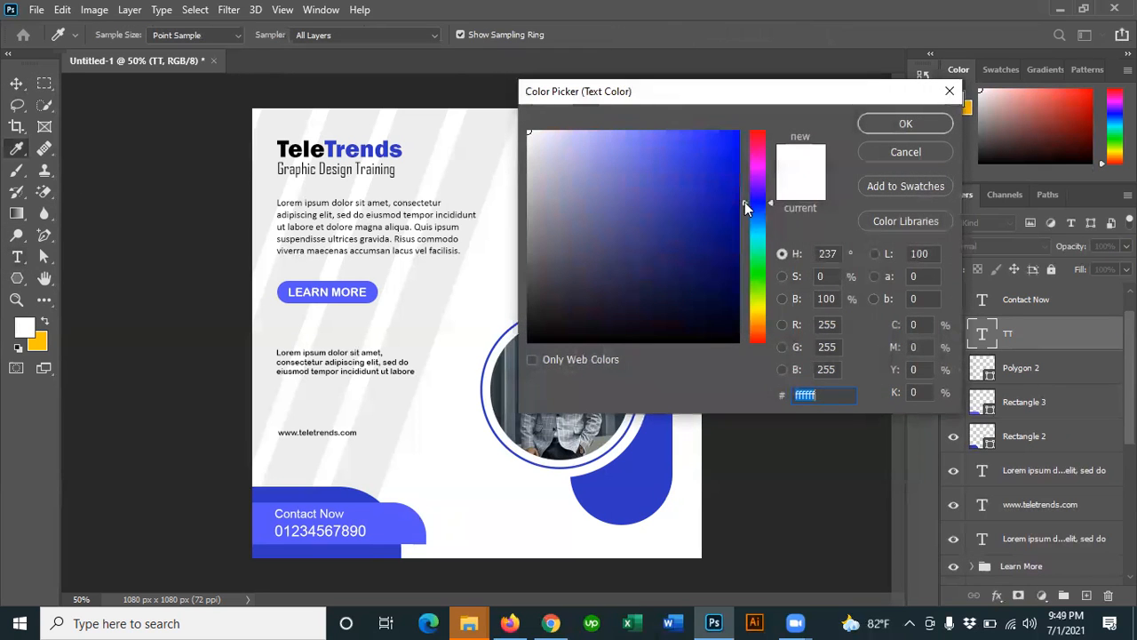
pyautogui.click(734, 200)
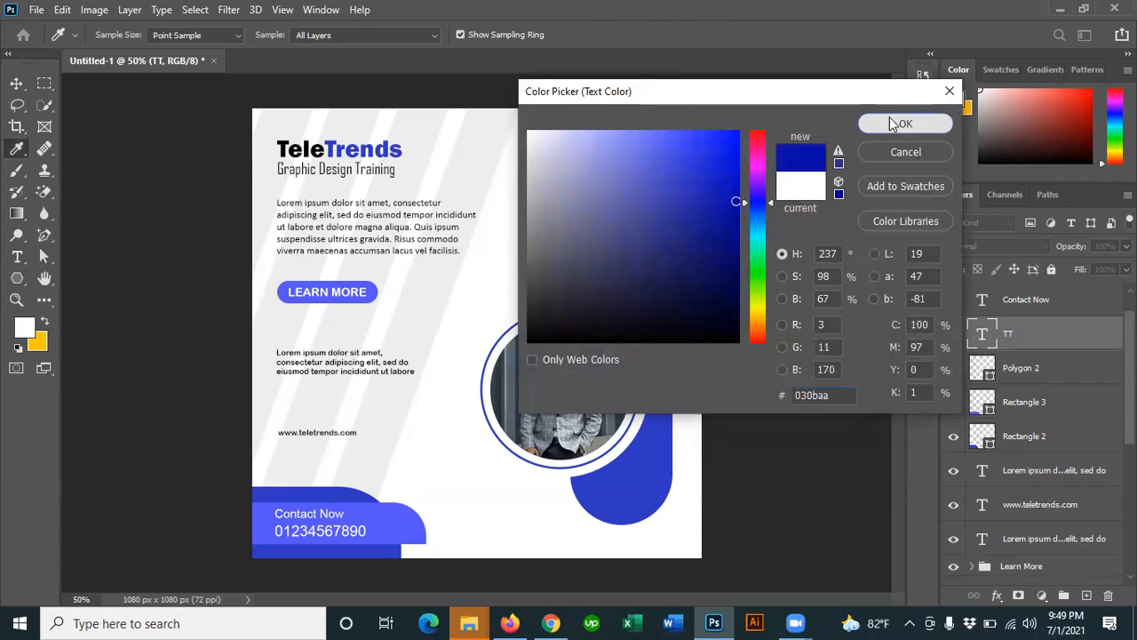
pyautogui.click(903, 122)
# Step: Move the TT text onto the white hexagon and align the vertical centres of the two layers
pyautogui.click(17, 85)
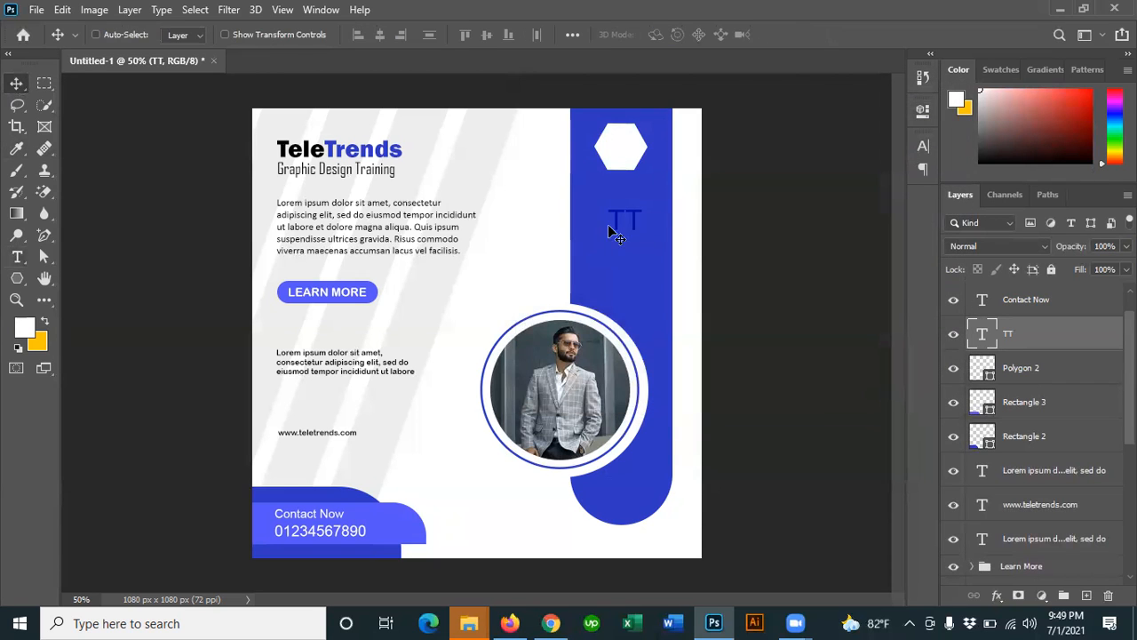
pyautogui.moveTo(633, 226); pyautogui.dragTo(630, 156)
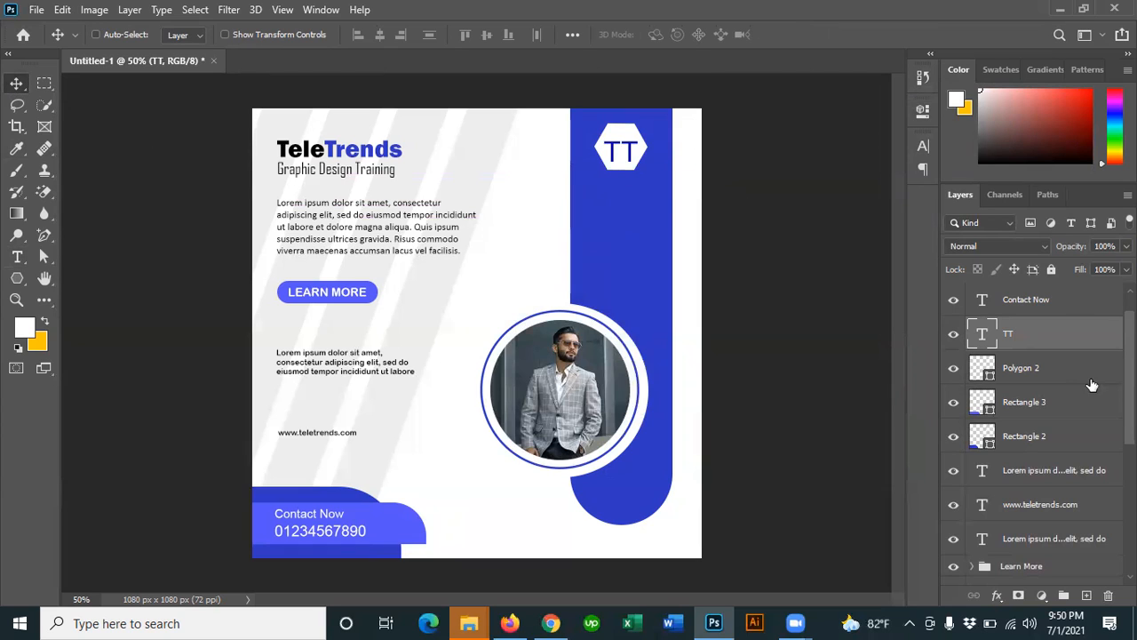
pyautogui.keyDown('ctrl'); pyautogui.click(1052, 313); pyautogui.keyUp('ctrl')
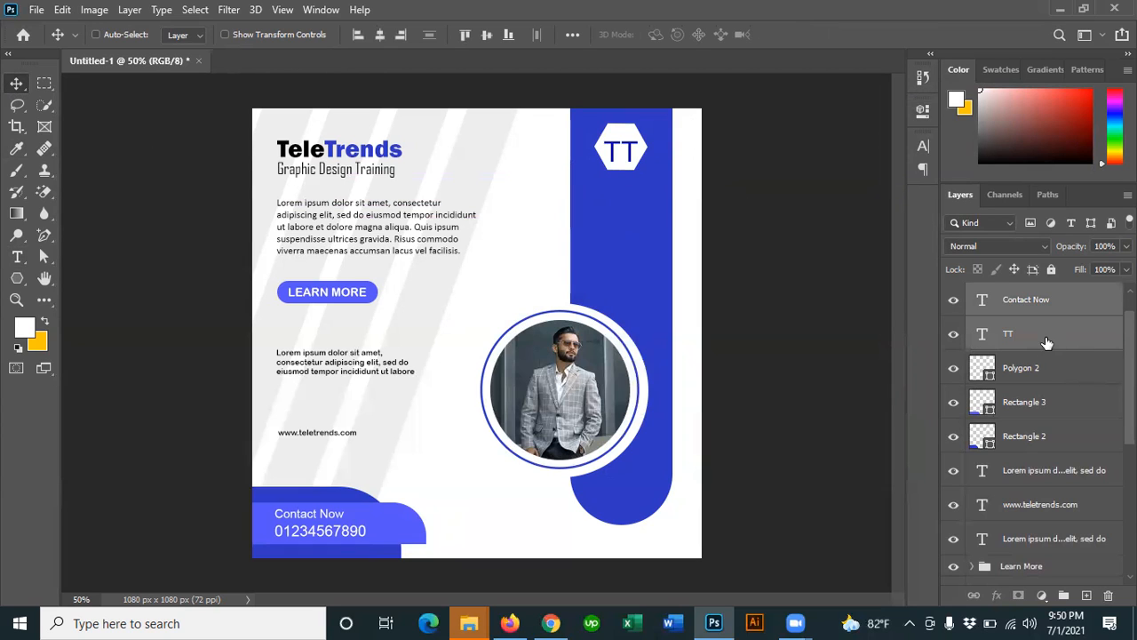
pyautogui.click(1046, 343)
pyautogui.keyDown('ctrl'); pyautogui.click(1051, 369); pyautogui.keyUp('ctrl')
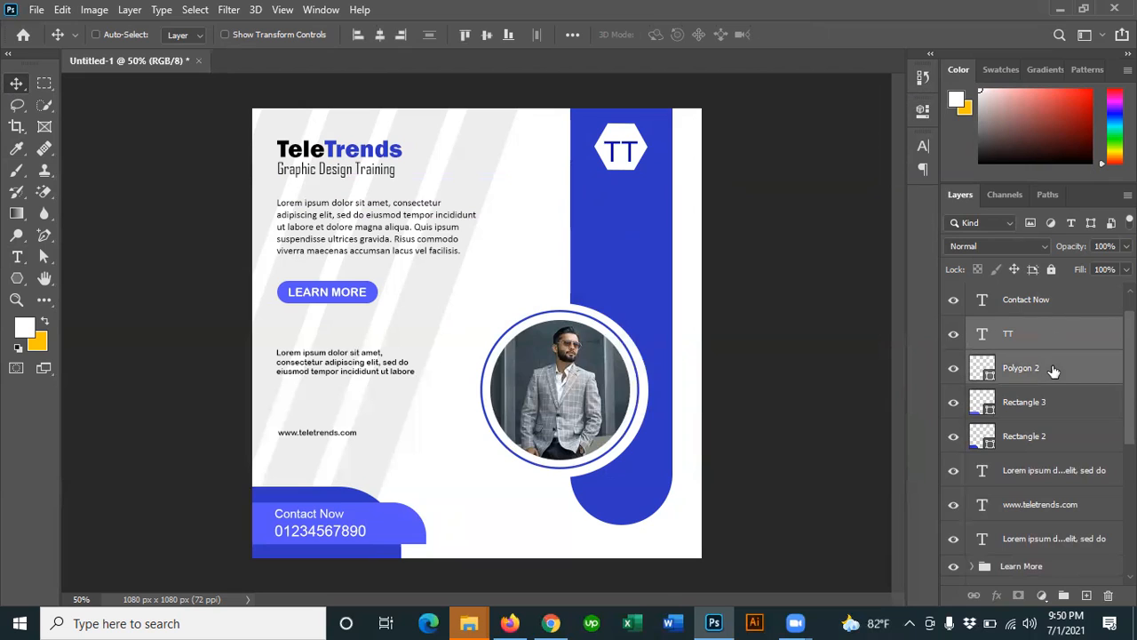
pyautogui.click(486, 35)
# Step: Group the TT text with the hexagon and move the group slightly down the blue bar
pyautogui.click(1046, 337)
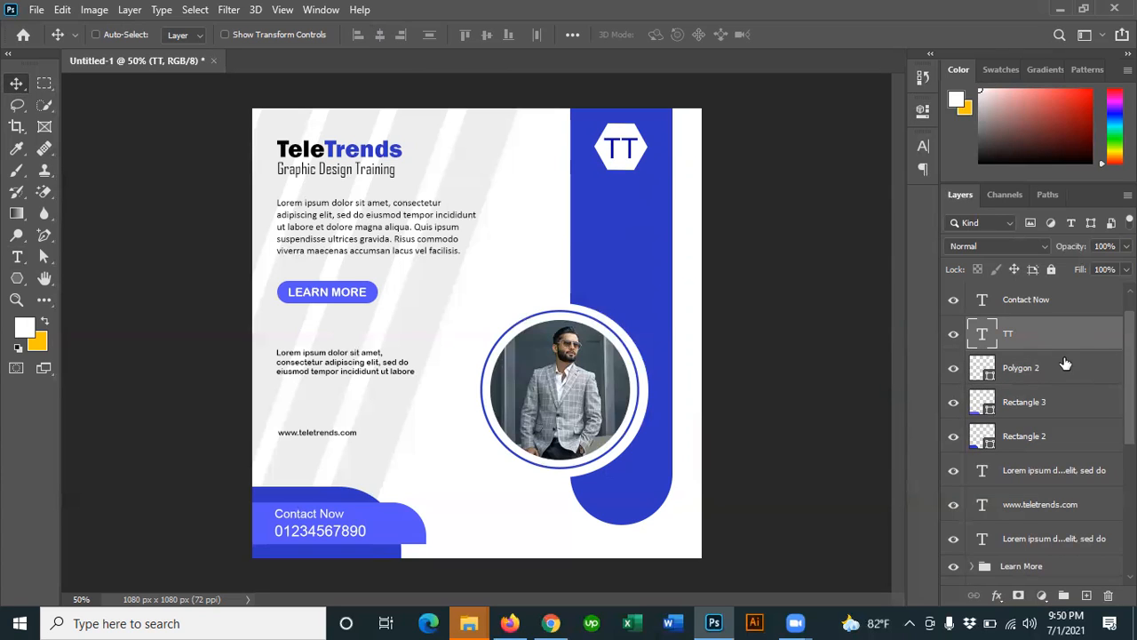
pyautogui.keyDown('ctrl'); pyautogui.click(1060, 368); pyautogui.keyUp('ctrl')
pyautogui.hotkey('ctrl', 'g')
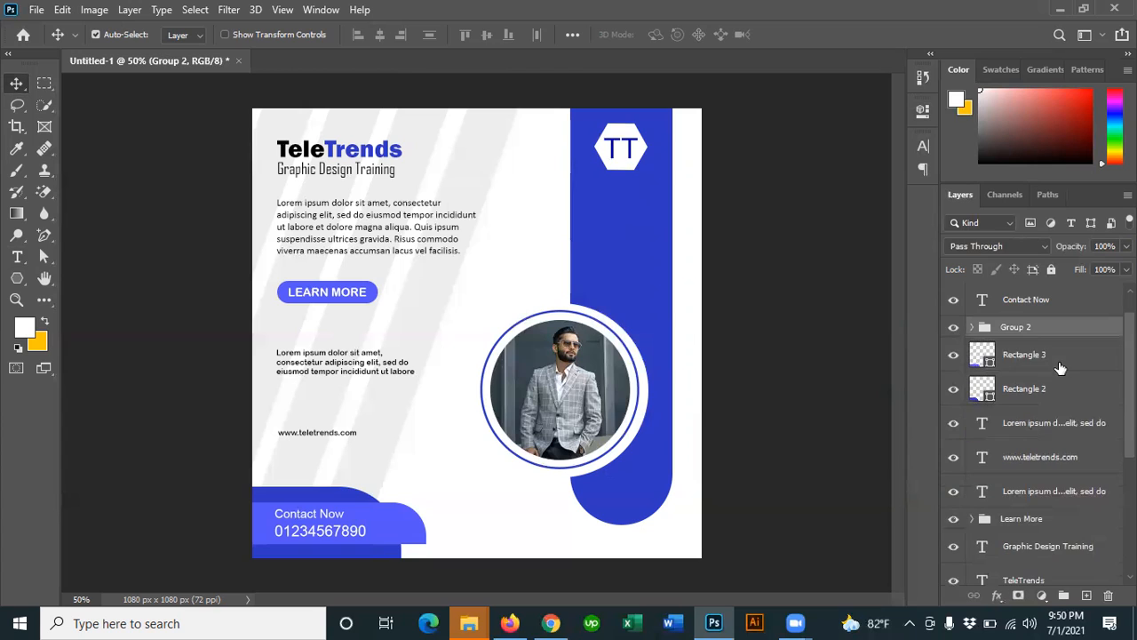
pyautogui.moveTo(629, 172); pyautogui.dragTo(627, 193)
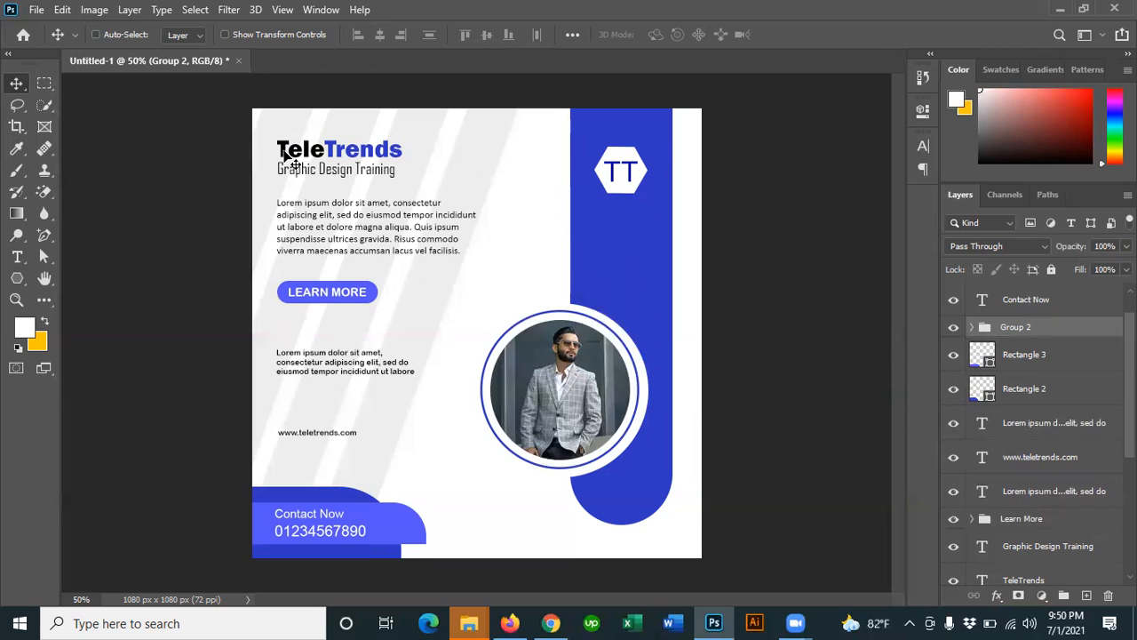
# Step: Align the left edges of the TeleTrends title, the Graphic Design Training line and the LEARN MORE button's rectangle, then clear the selection
pyautogui.click(96, 34)
pyautogui.click(282, 151)
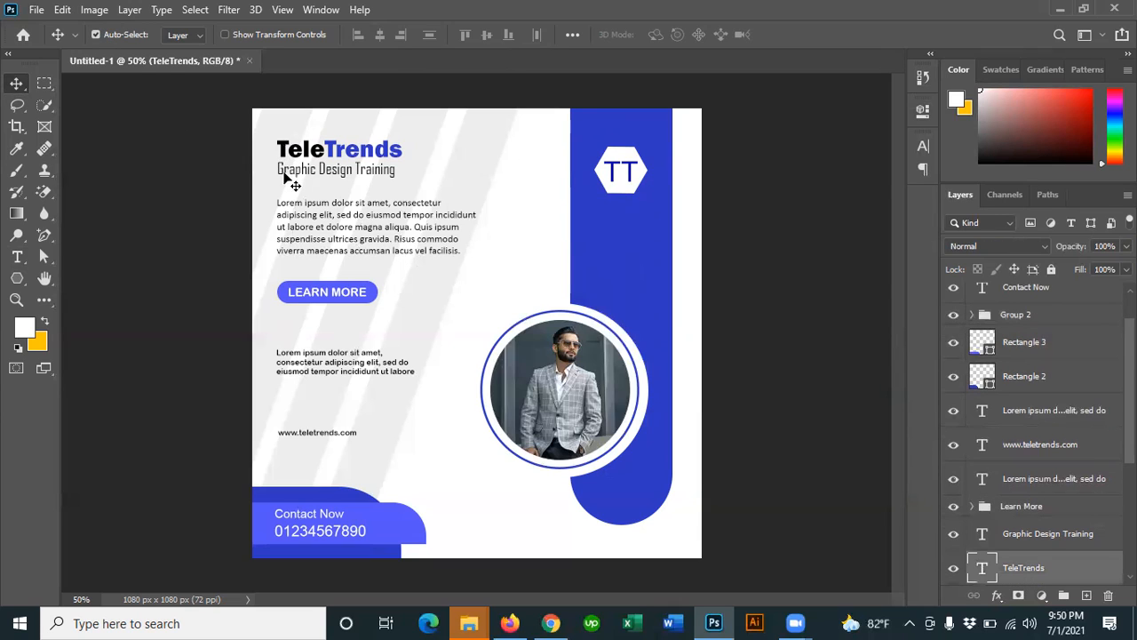
pyautogui.keyDown('shift'); pyautogui.click(286, 171); pyautogui.keyUp('shift')
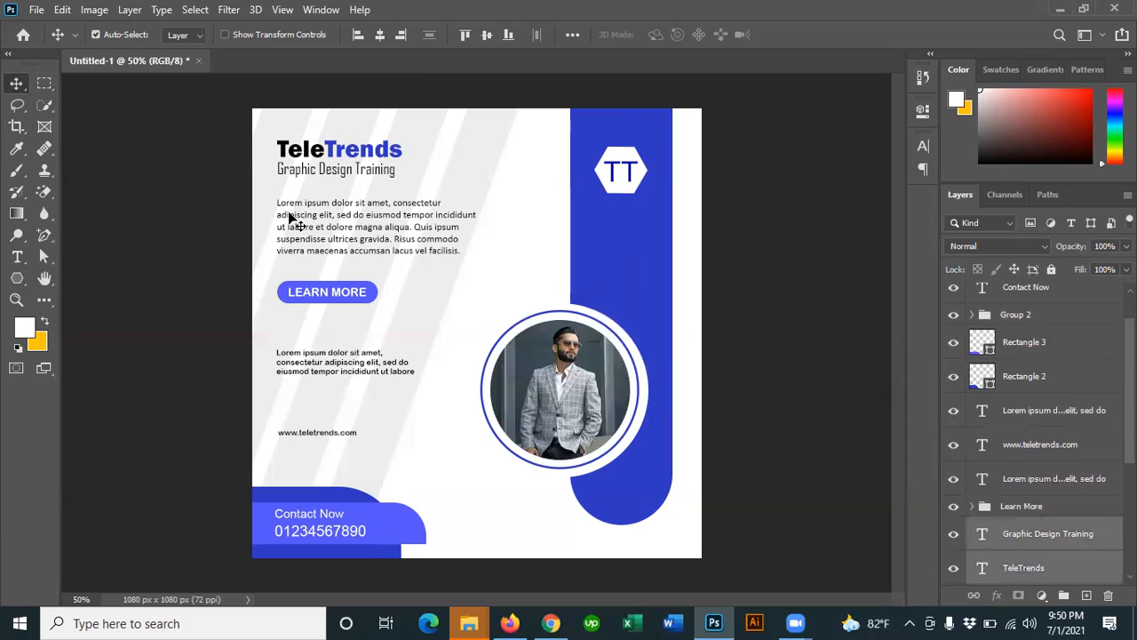
pyautogui.keyDown('shift'); pyautogui.click(291, 220); pyautogui.keyUp('shift')
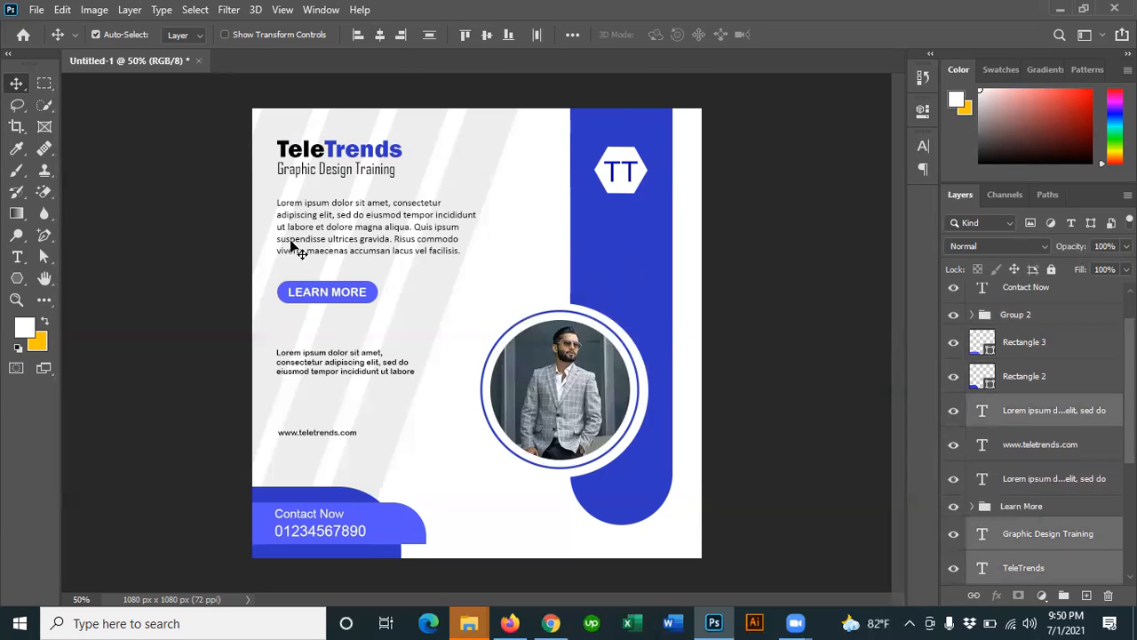
pyautogui.keyDown('shift'); pyautogui.click(299, 294); pyautogui.keyUp('shift')
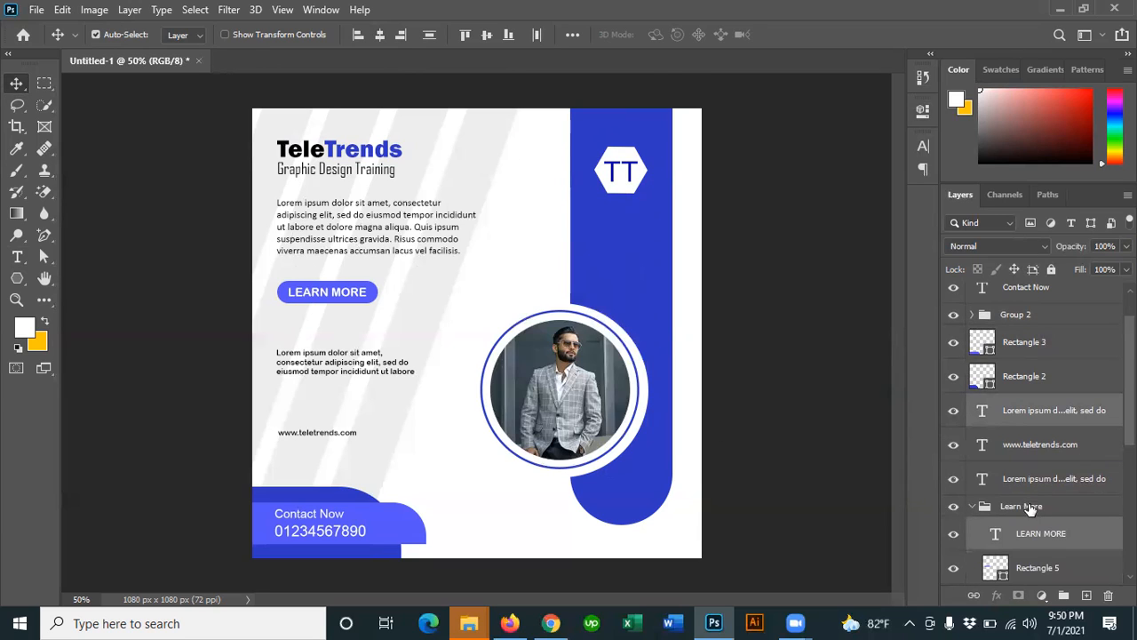
pyautogui.click(1035, 570)
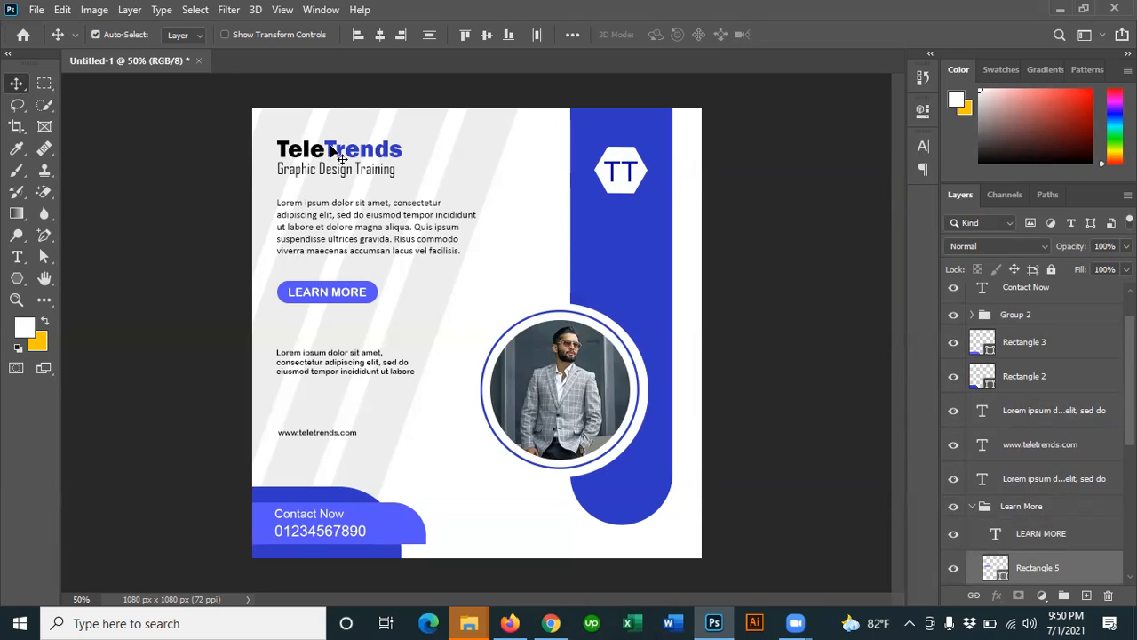
pyautogui.press('ctrl')
pyautogui.press('ctrl')
pyautogui.press('ctrl')
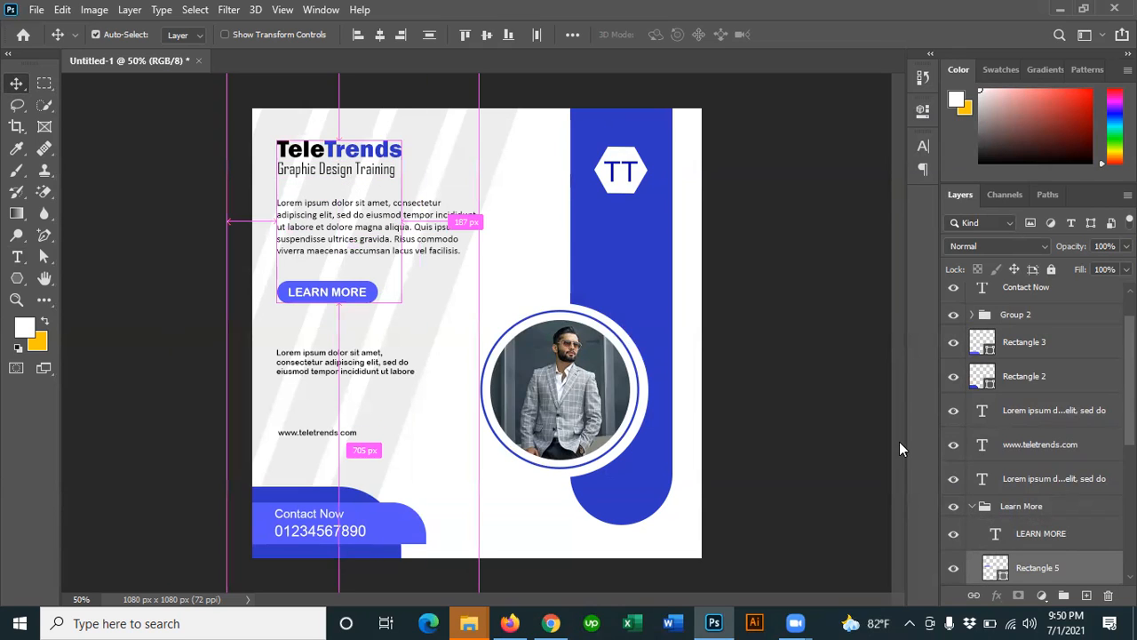
pyautogui.scroll(-4, 1078, 496)
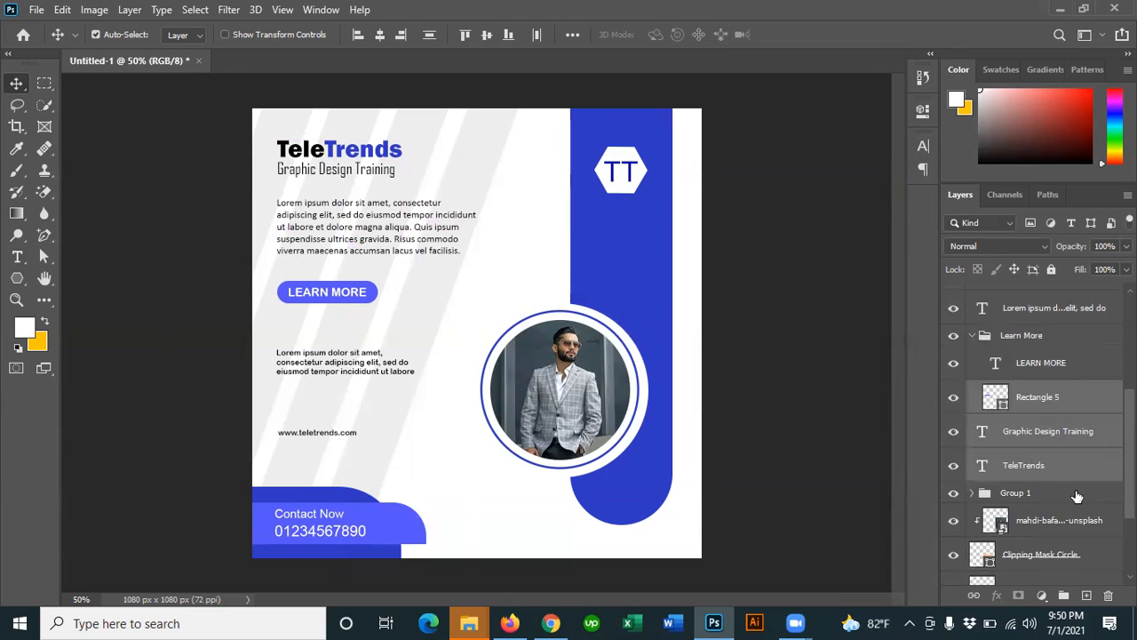
pyautogui.scroll(3, 1078, 496)
pyautogui.press('ctrl')
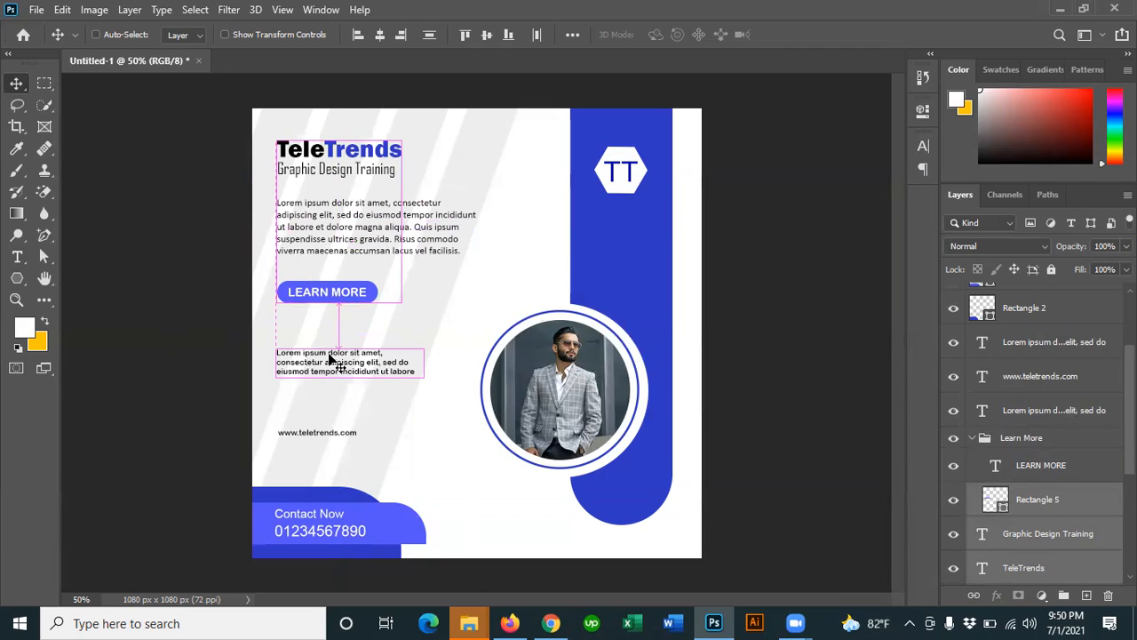
pyautogui.press('ctrl')
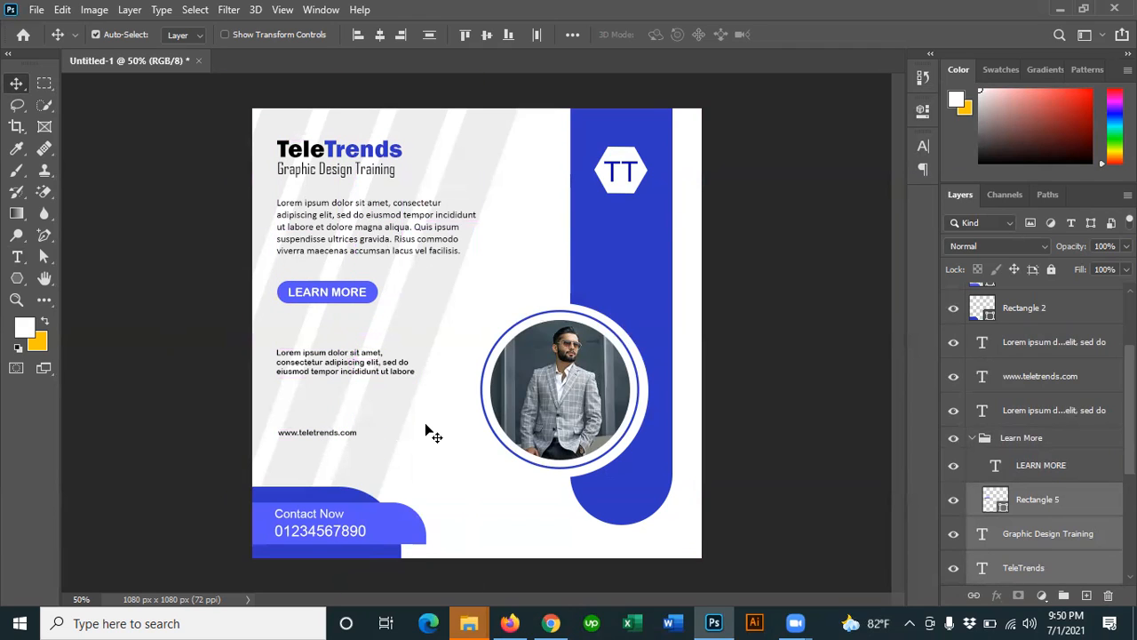
pyautogui.click(356, 35)
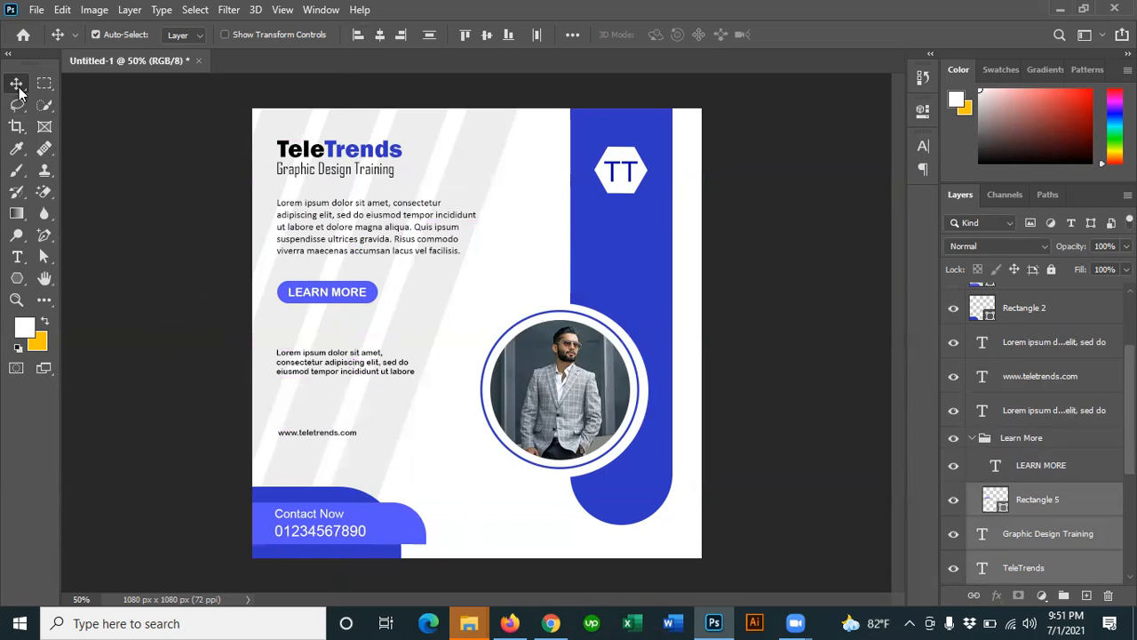
pyautogui.click(185, 245)
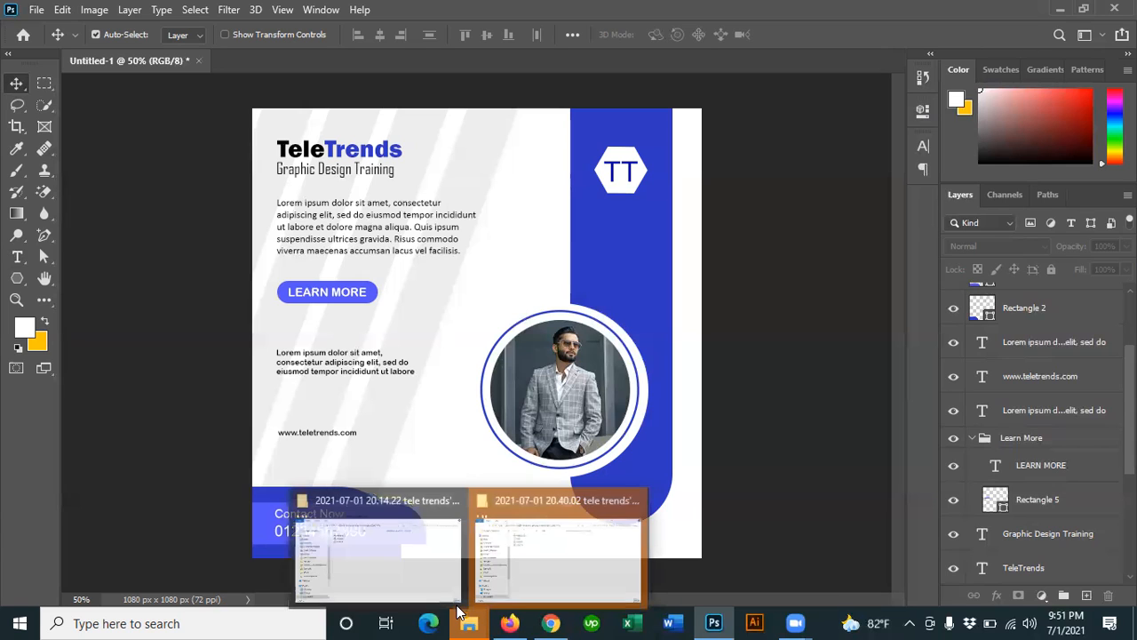
# Step: Start saving the document under a new name and go to the folder TeleTrends > Practices > Image for Practice on drive F
pyautogui.click(37, 9)
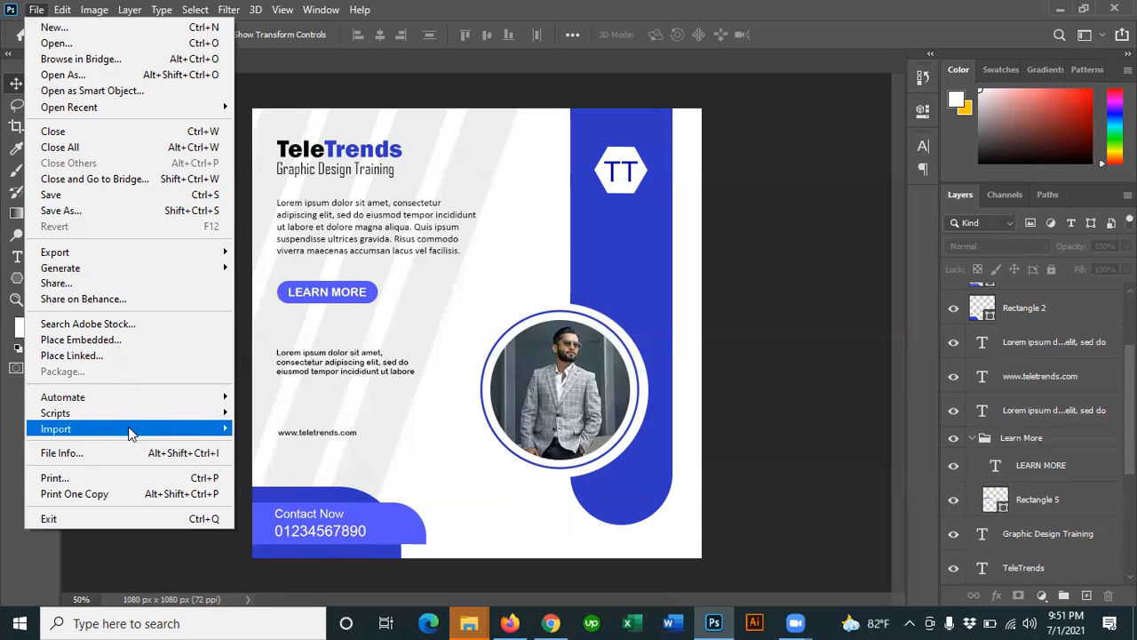
pyautogui.click(103, 211)
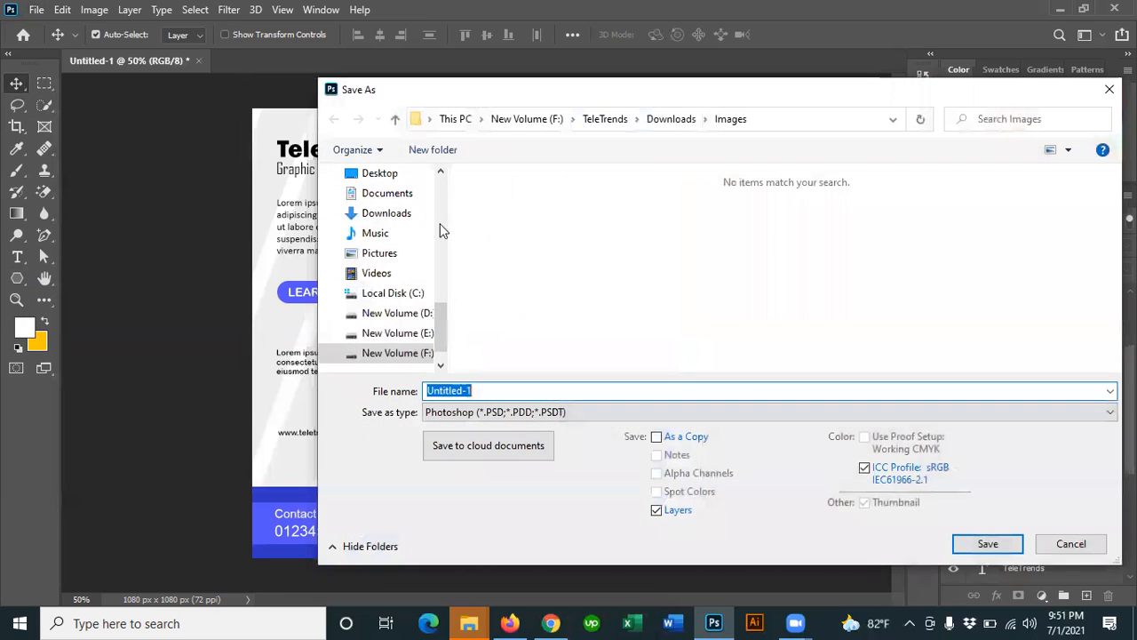
pyautogui.click(396, 119)
pyautogui.click(396, 119)
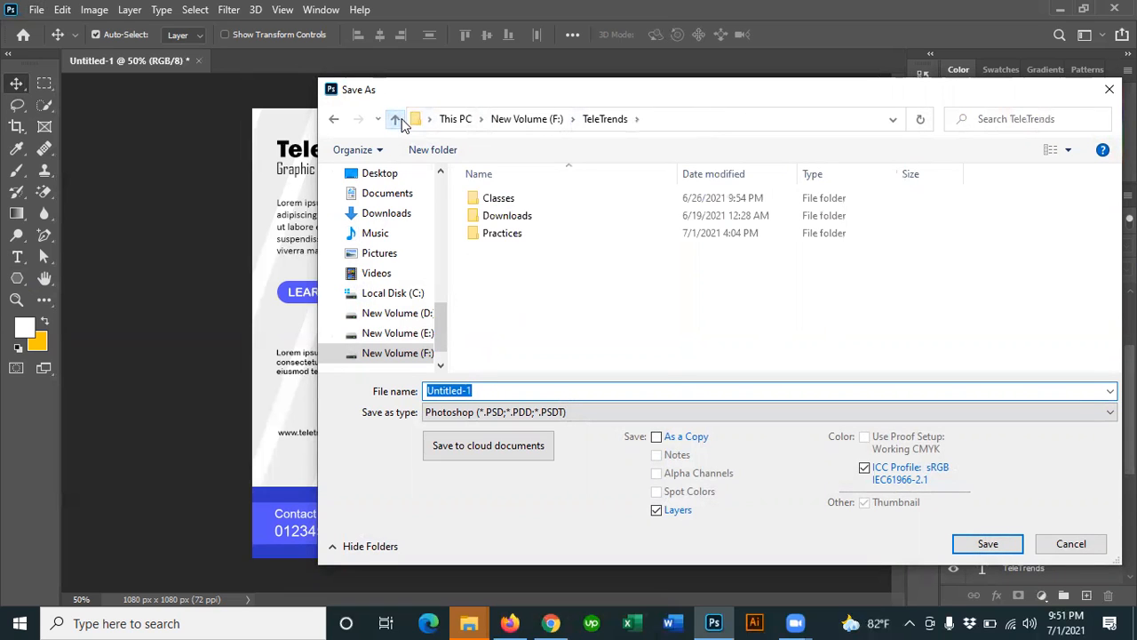
pyautogui.doubleClick(514, 235)
pyautogui.click(503, 389)
pyautogui.doubleClick(503, 389)
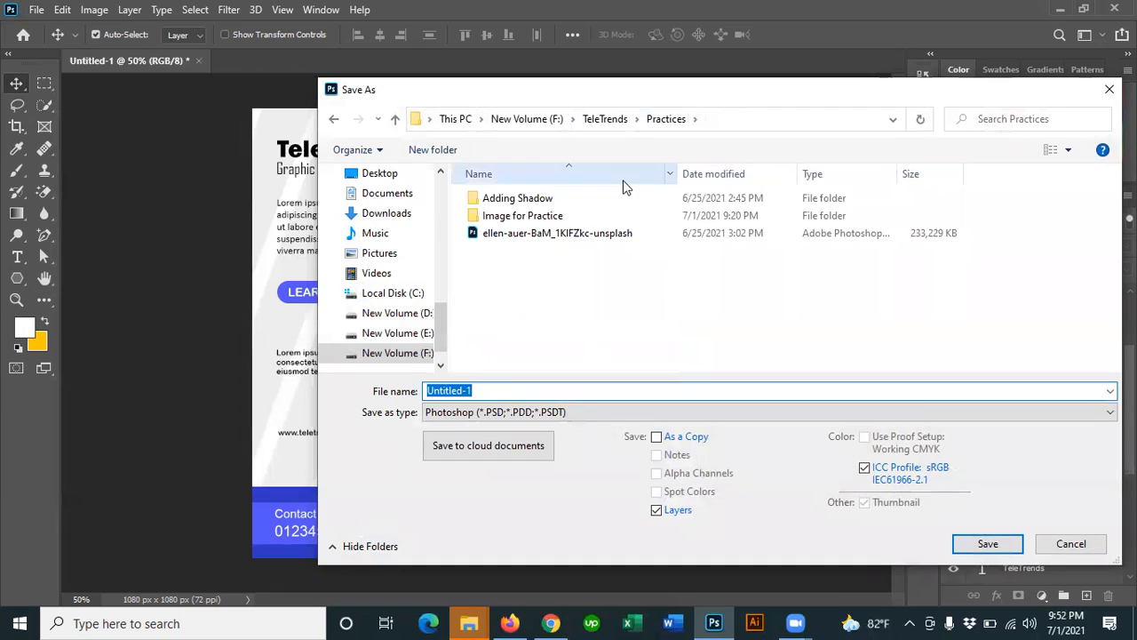
pyautogui.click(557, 217)
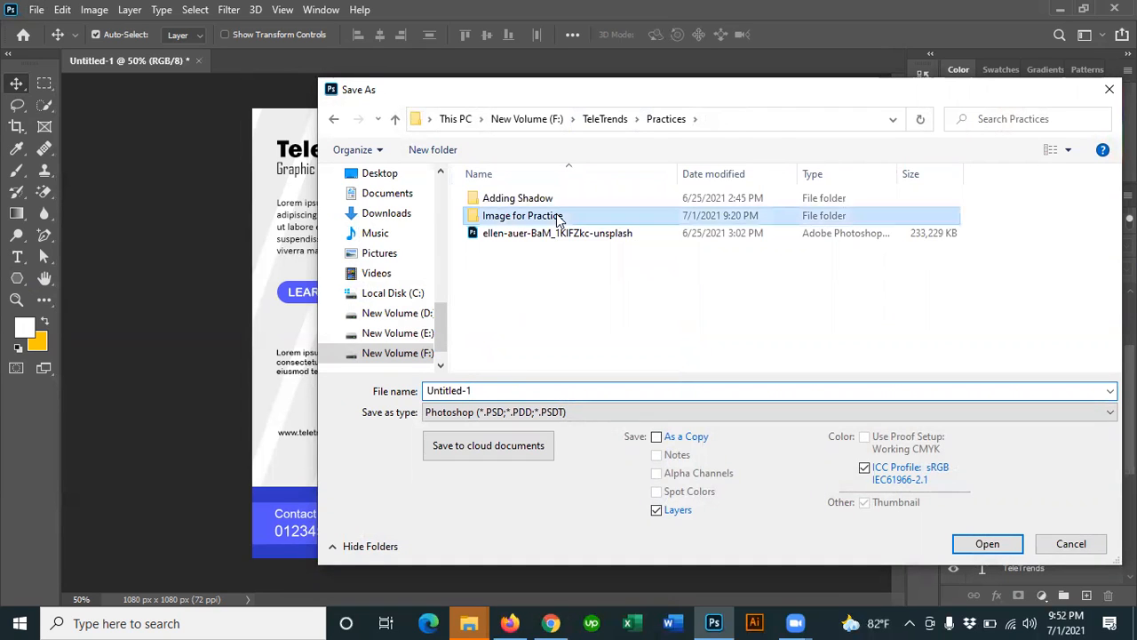
pyautogui.doubleClick(558, 216)
# Step: Name the file "Social Media Post Design" and save it in Photoshop PSD format
pyautogui.doubleClick(489, 392)
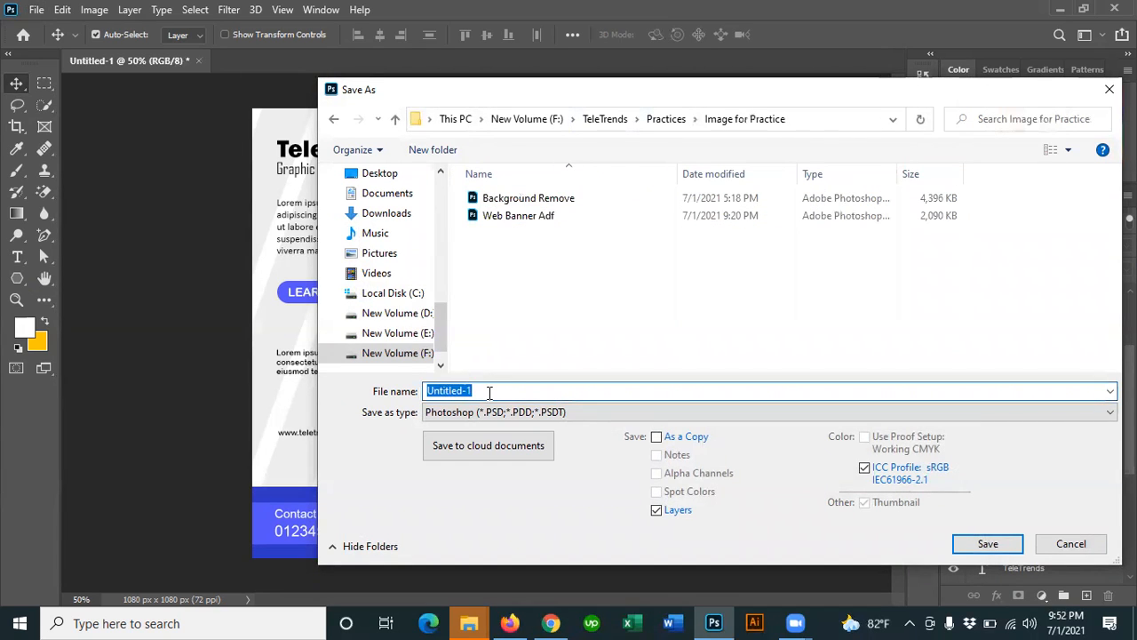
pyautogui.write('Social Media ')
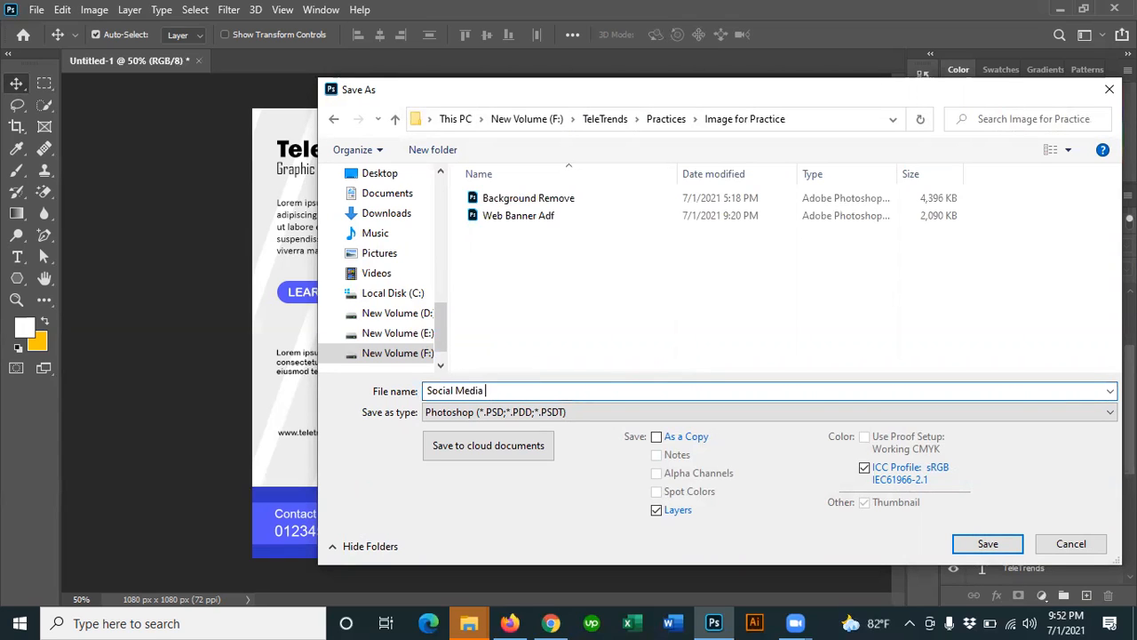
pyautogui.write('Post Design')
pyautogui.press('Return')
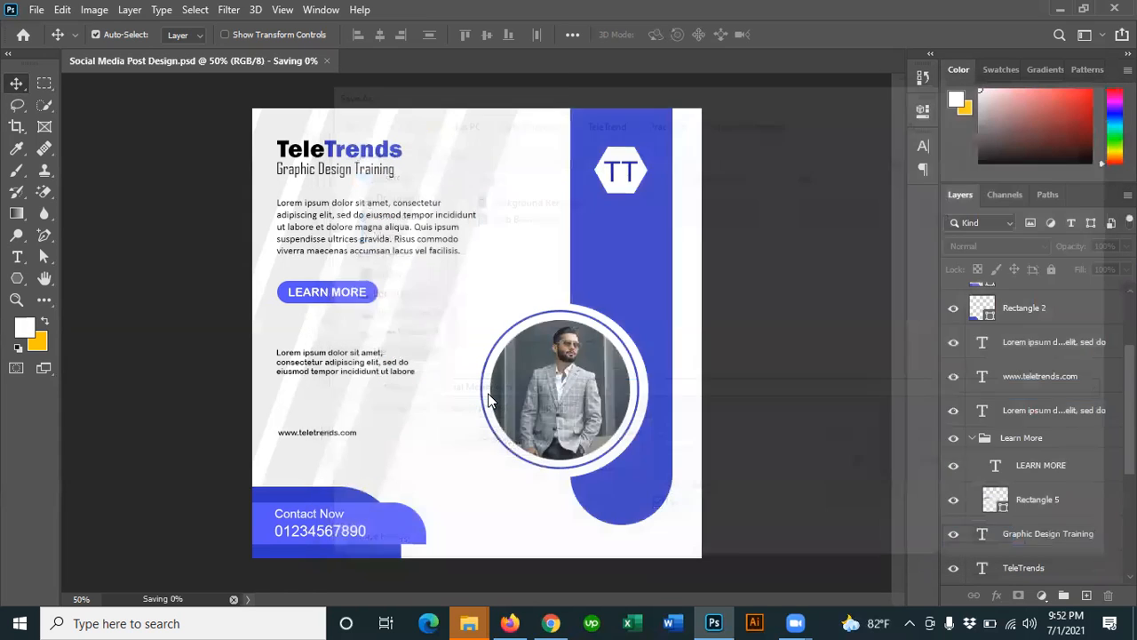
# Step: Start a Save for Web export of the design as PNG-24 with transparency at 1080 x 1080 px
pyautogui.click(36, 9)
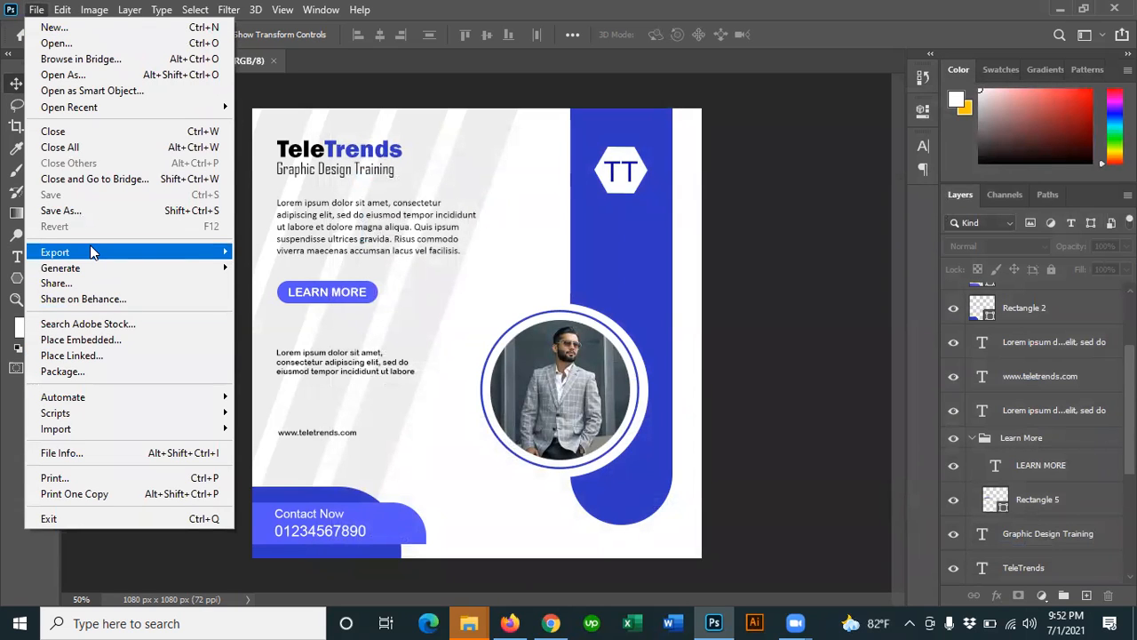
pyautogui.moveTo(89, 252)
pyautogui.click(303, 318)
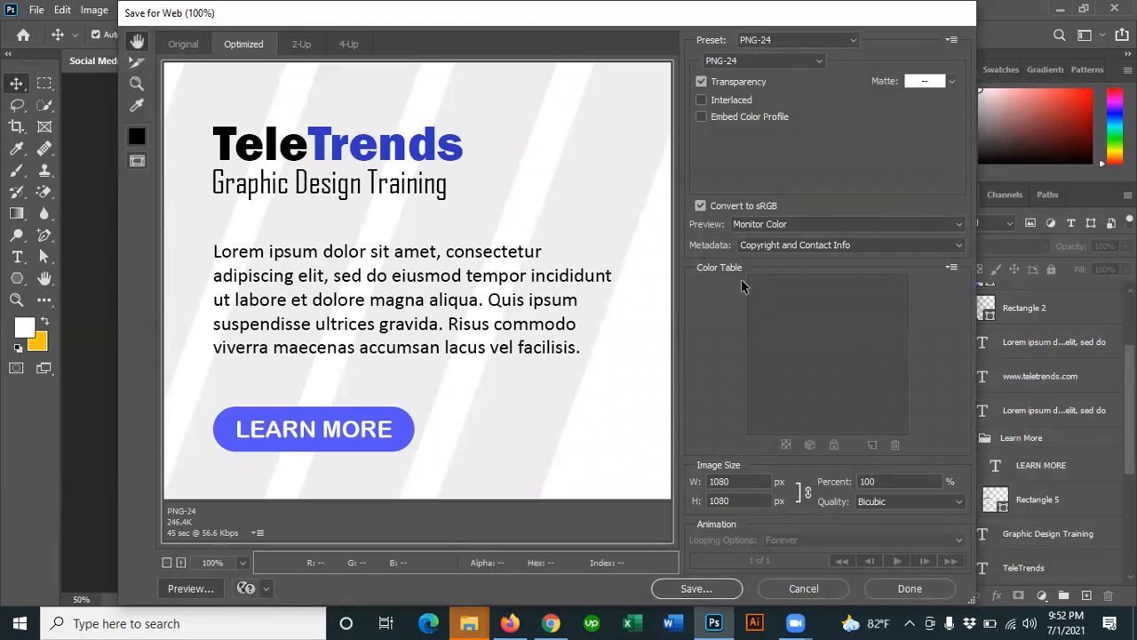
pyautogui.click(713, 593)
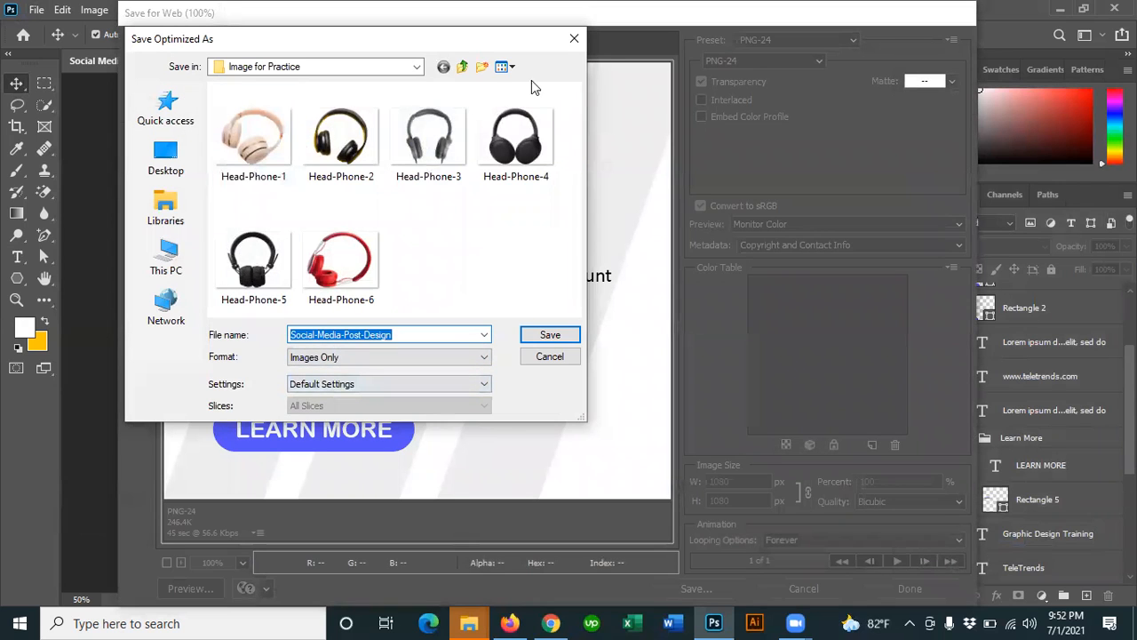
# Step: Save the optimized image as Social-Media-Post-Design.png in the folder TeleTrends > Practices > Image for Practice
pyautogui.click(462, 68)
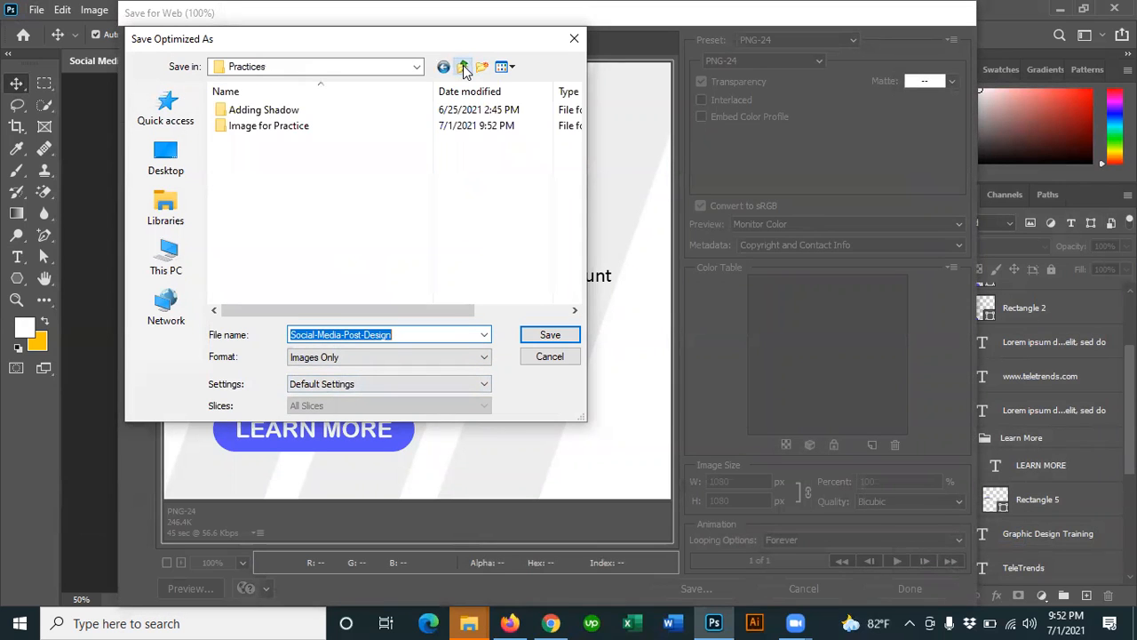
pyautogui.click(463, 69)
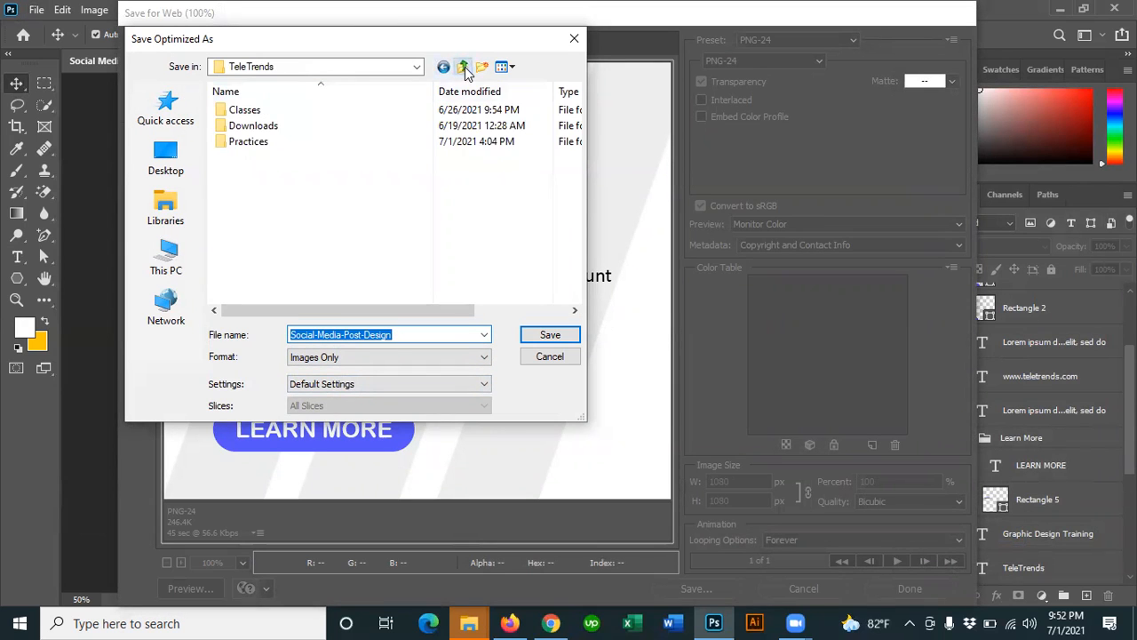
pyautogui.doubleClick(276, 142)
pyautogui.doubleClick(276, 130)
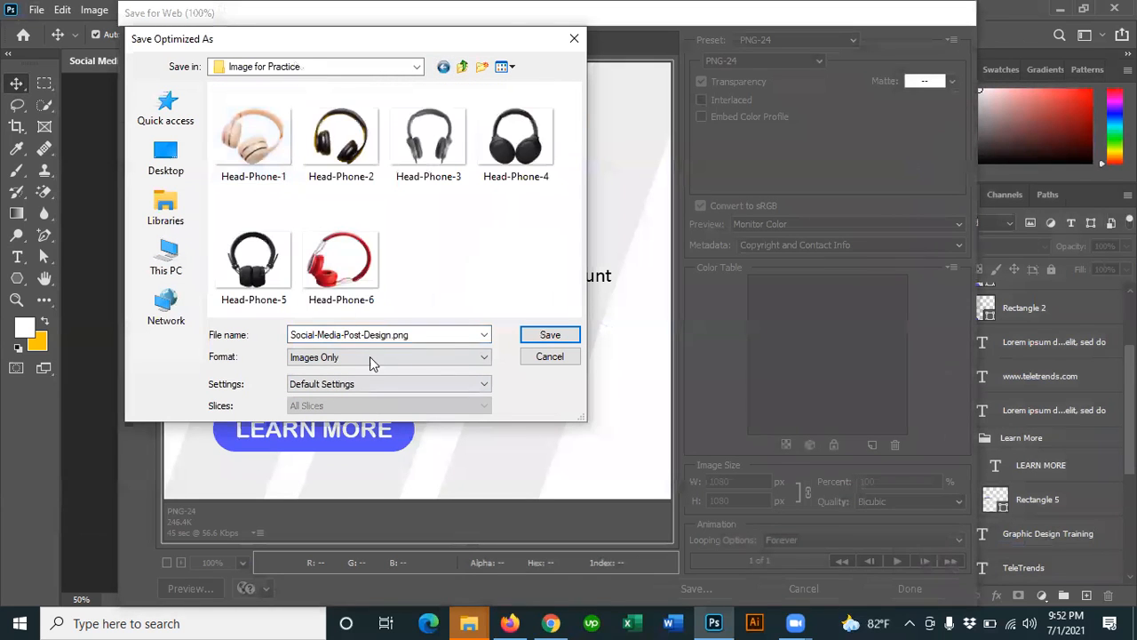
pyautogui.click(425, 336)
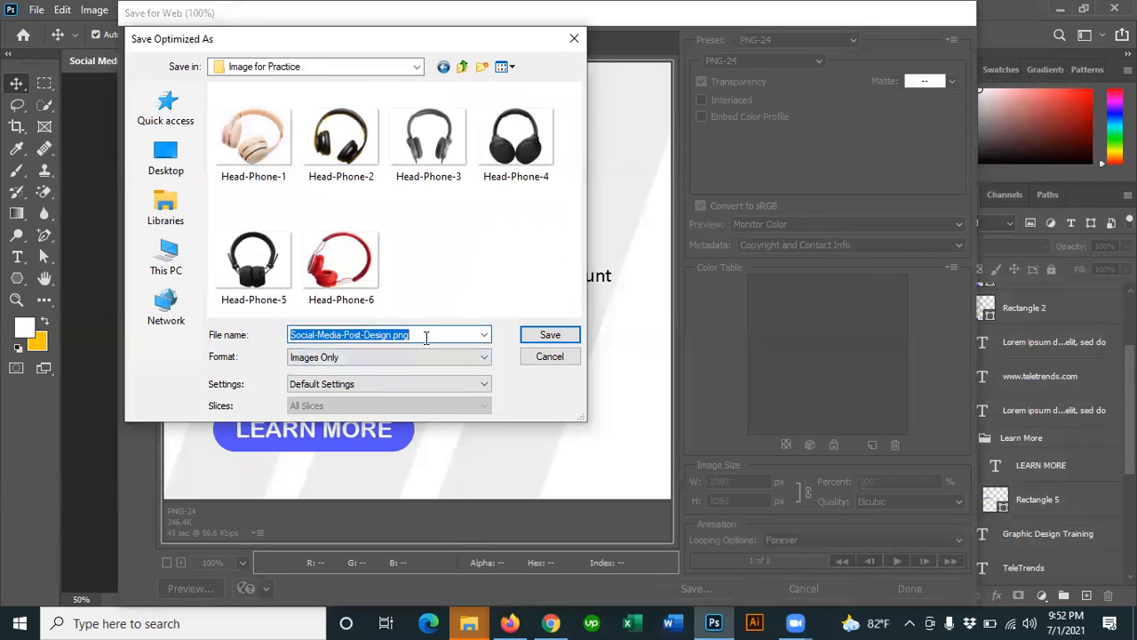
pyautogui.click(544, 334)
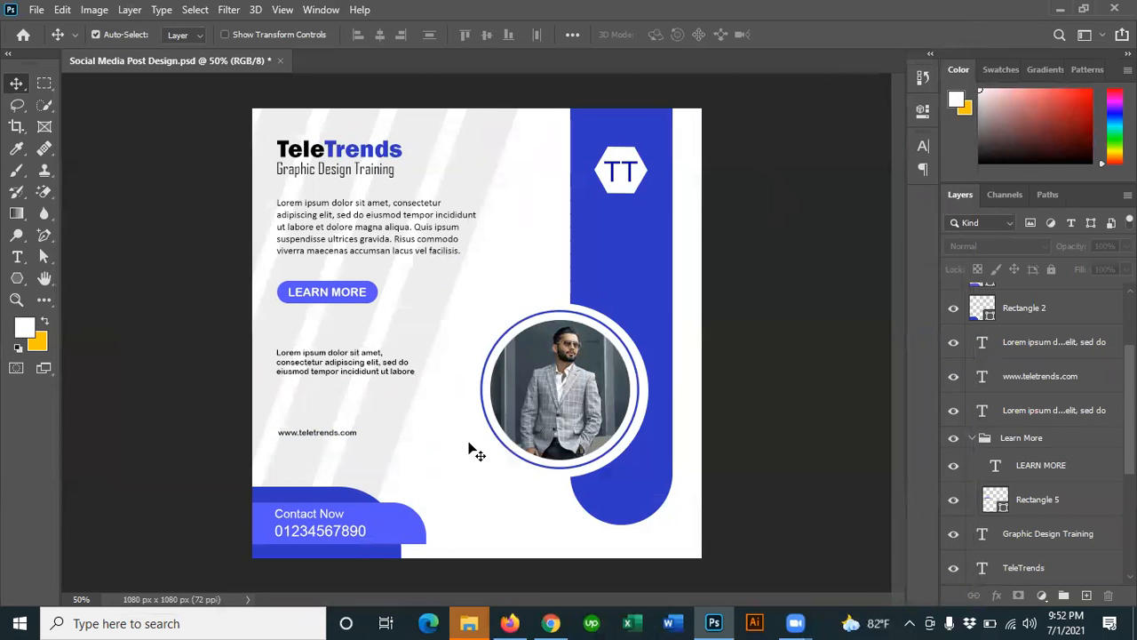
# Step: Switch to Firefox, bring up File Explorer over it and open TeleTrends > Practices > Image for Practice on drive F
pyautogui.click(510, 622)
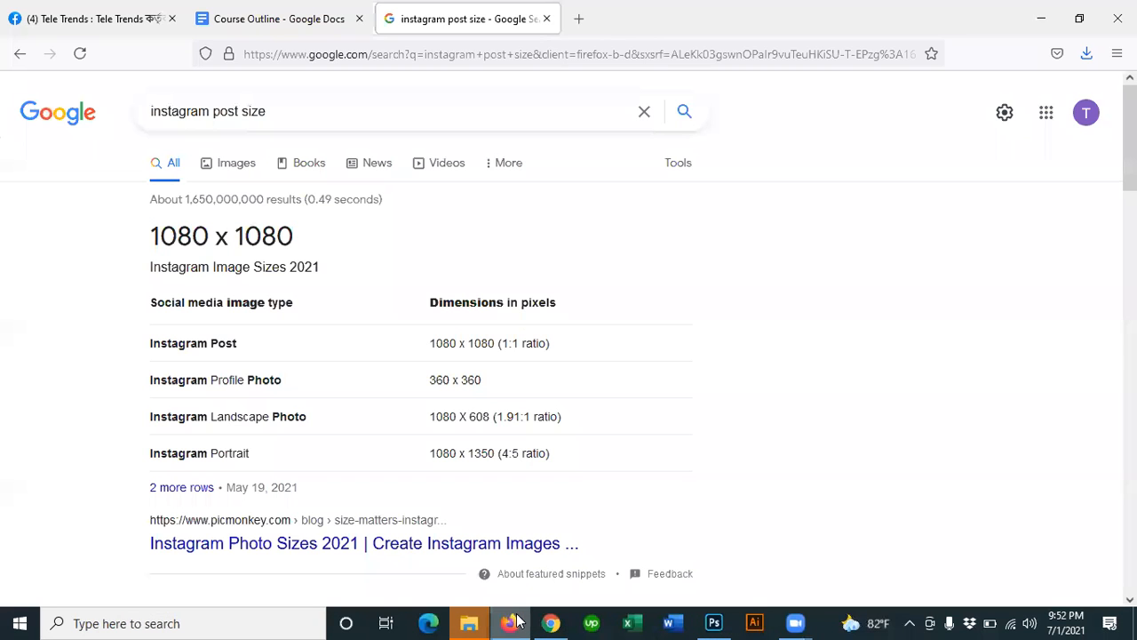
pyautogui.moveTo(470, 622)
pyautogui.click(369, 569)
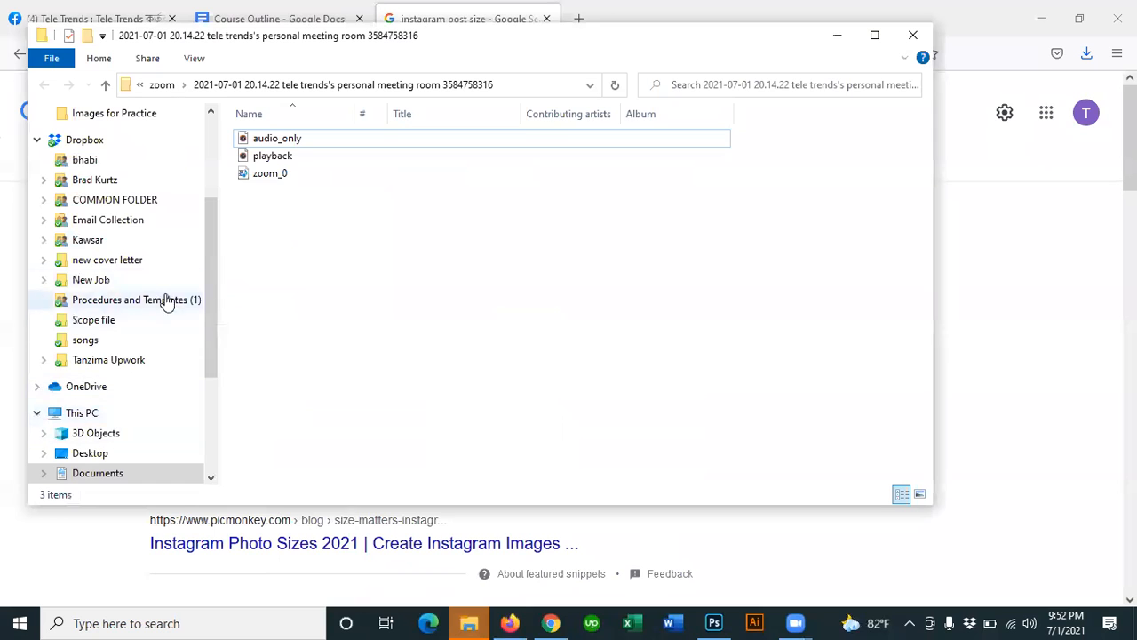
pyautogui.moveTo(208, 265); pyautogui.dragTo(201, 391)
pyautogui.click(119, 430)
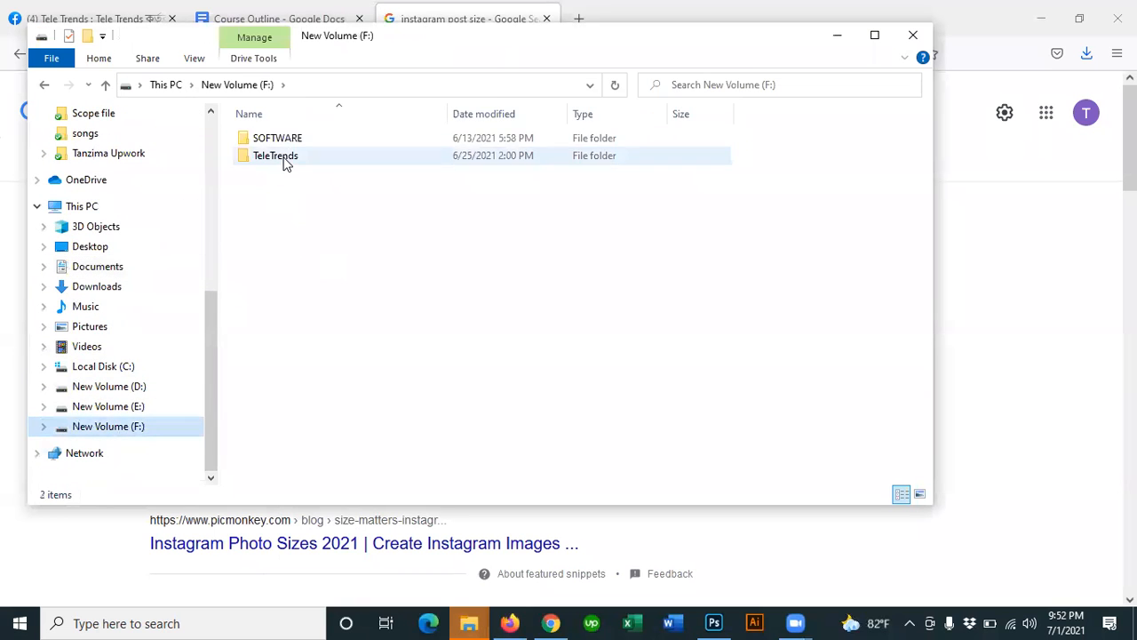
pyautogui.doubleClick(282, 158)
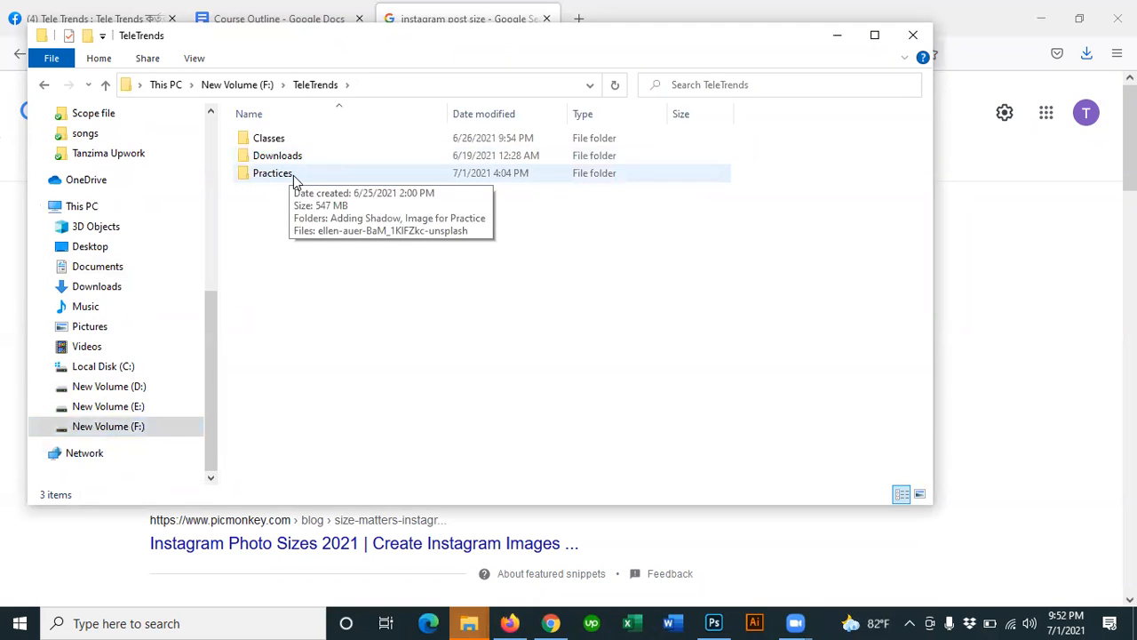
pyautogui.doubleClick(294, 175)
pyautogui.doubleClick(287, 160)
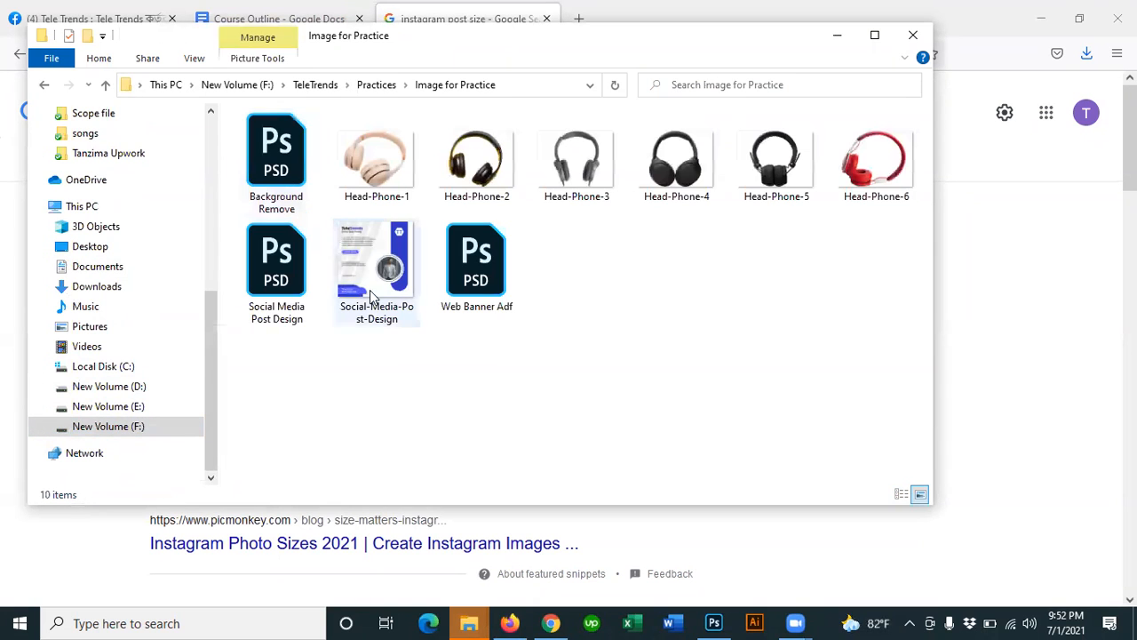
# Step: View the exported Social-Media-Post-Design PNG in the Photos viewer and close the viewer
pyautogui.click(382, 267)
pyautogui.moveTo(380, 267)
pyautogui.mouseDown()
pyautogui.moveTo(416, 399)
pyautogui.moveTo(468, 436)
pyautogui.moveTo(477, 475)
pyautogui.moveTo(437, 445)
pyautogui.moveTo(377, 289)
pyautogui.mouseUp()
pyautogui.doubleClick(384, 265)
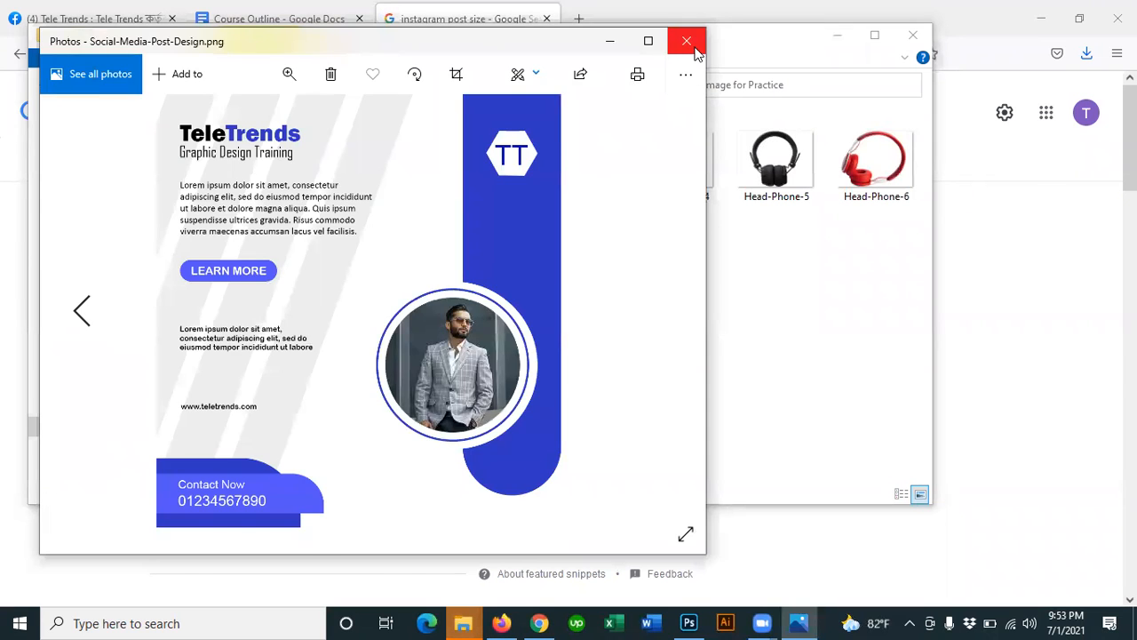
pyautogui.click(687, 42)
# Step: Open the exported Social-Media-Post-Design.png in the current Firefox tab to check it, and return to Photoshop
pyautogui.moveTo(391, 273); pyautogui.dragTo(458, 22)
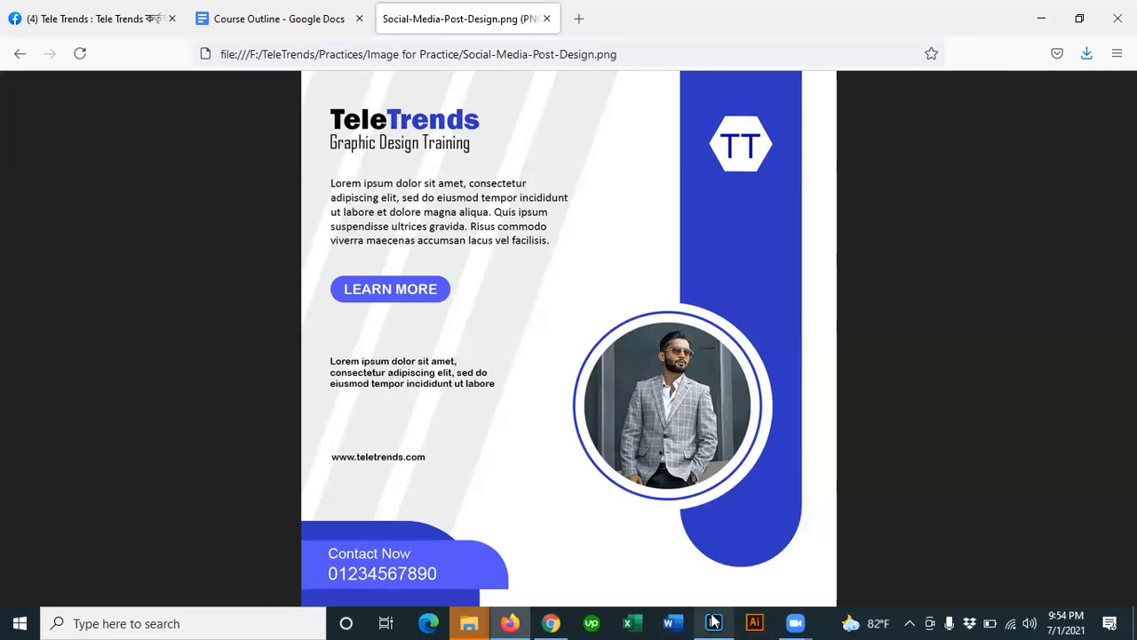
pyautogui.moveTo(713, 622)
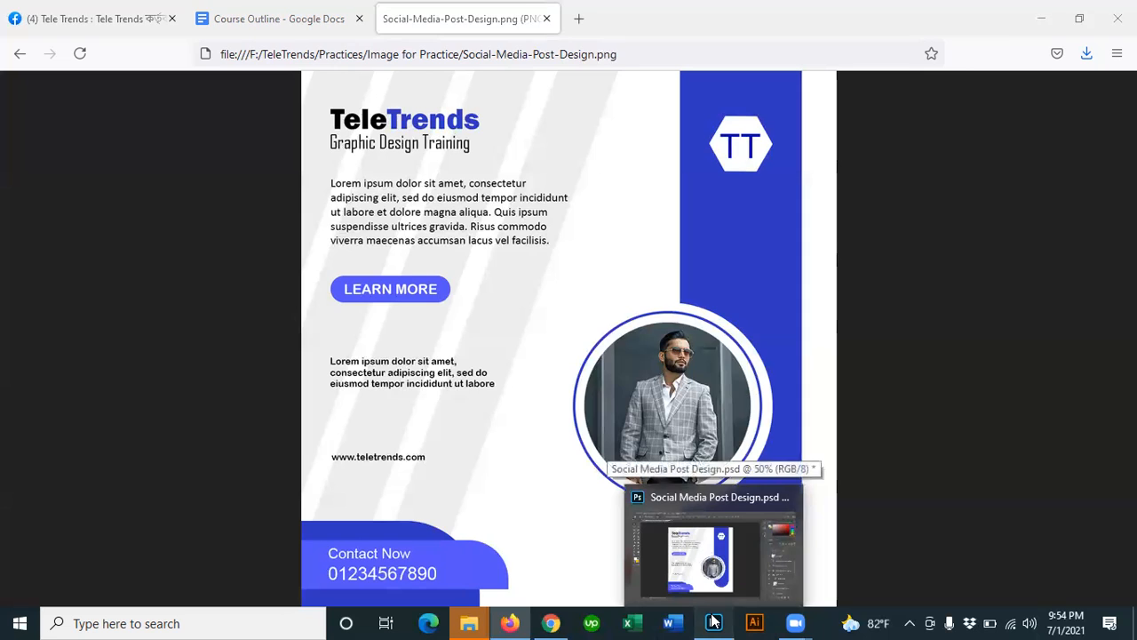
pyautogui.click(713, 622)
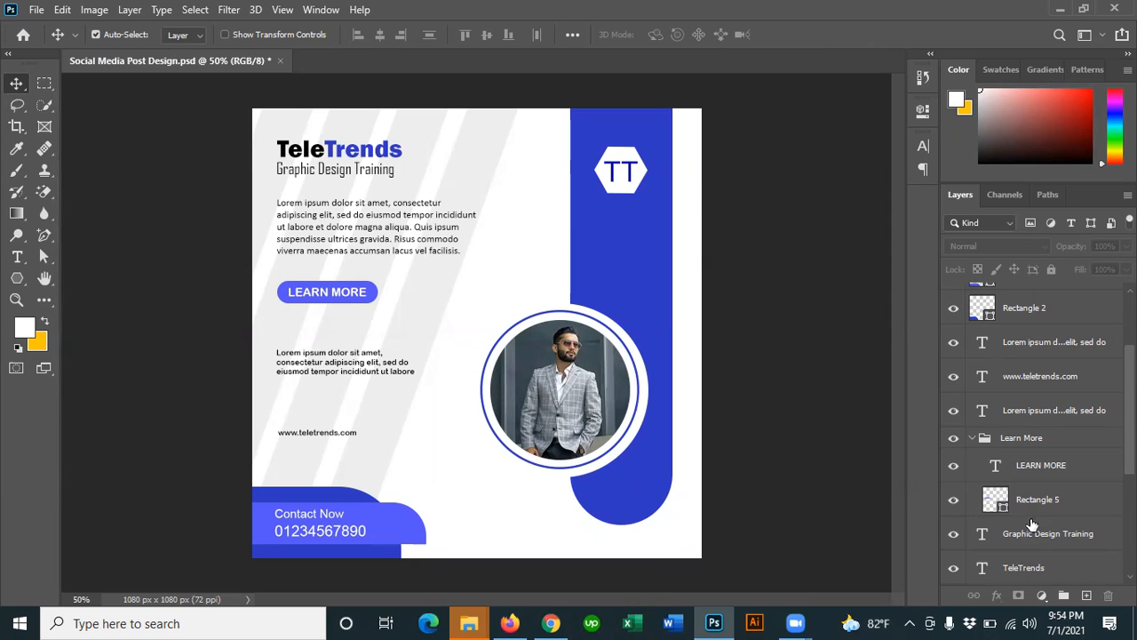
# Step: Select the man's photo in the circle and try shifting it slightly inside its circular frame
pyautogui.moveTo(585, 366)
pyautogui.mouseDown()
pyautogui.moveTo(571, 365)
pyautogui.moveTo(566, 400)
pyautogui.moveTo(573, 344)
pyautogui.moveTo(576, 423)
pyautogui.moveTo(578, 346)
pyautogui.moveTo(573, 367)
pyautogui.mouseUp()
pyautogui.moveTo(574, 365); pyautogui.dragTo(574, 365)
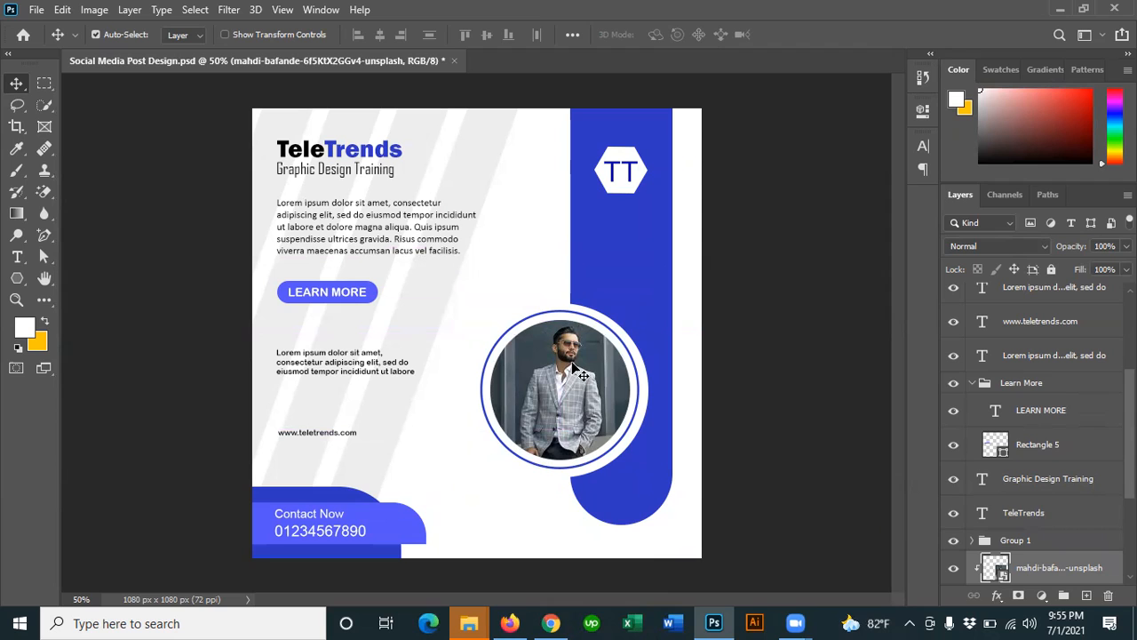
pyautogui.moveTo(574, 365)
pyautogui.mouseDown()
pyautogui.moveTo(546, 366)
pyautogui.moveTo(596, 365)
pyautogui.moveTo(544, 369)
pyautogui.moveTo(570, 373)
pyautogui.mouseUp()
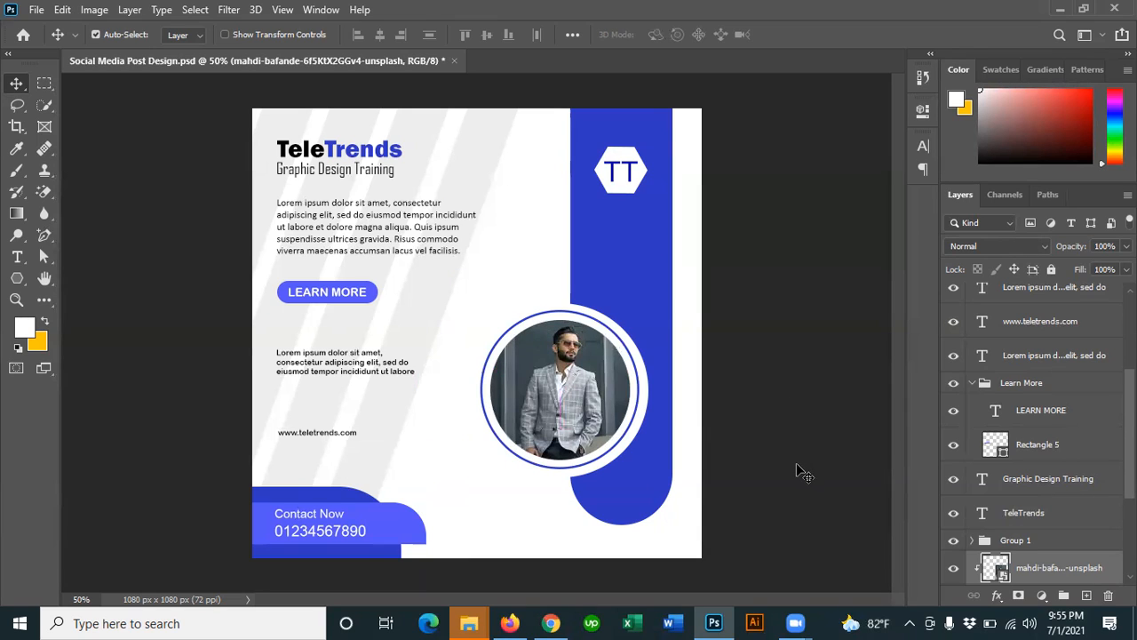